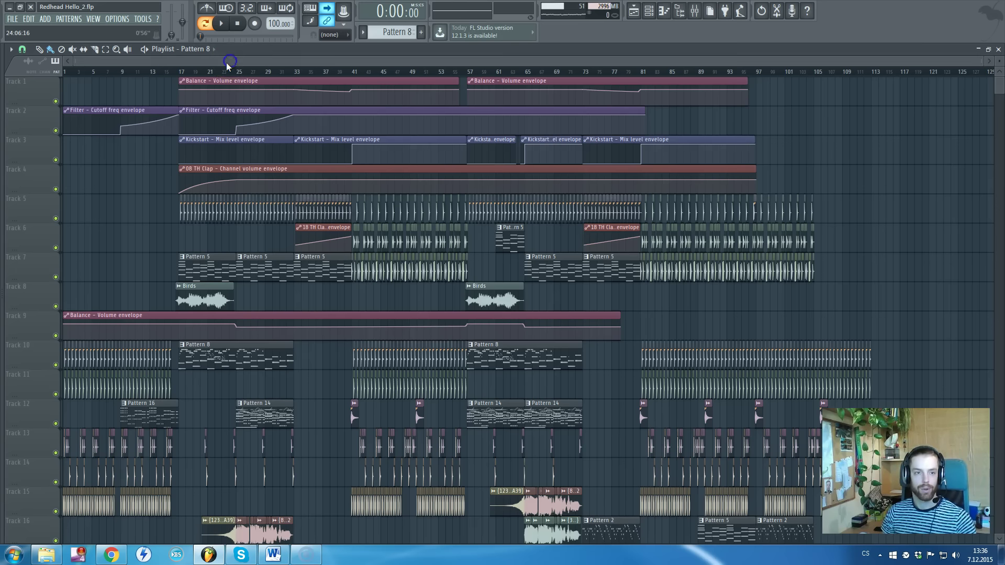
Scroll through the Playlist to survey the remix's arrangement sections
drag(231, 60, 161, 132)
scroll(162, 134, down, 2)
scroll(165, 135, down, 2)
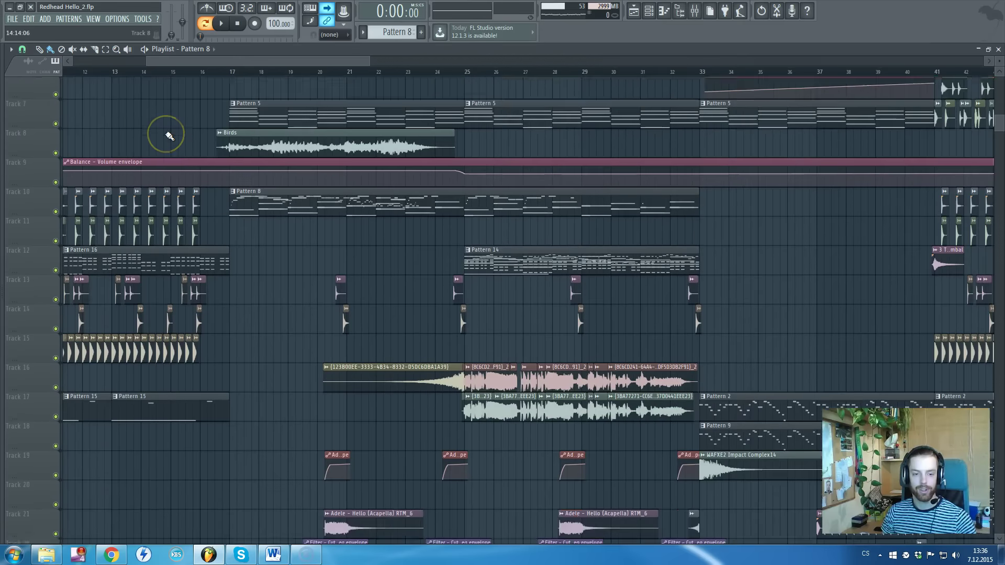
scroll(169, 136, down, 2)
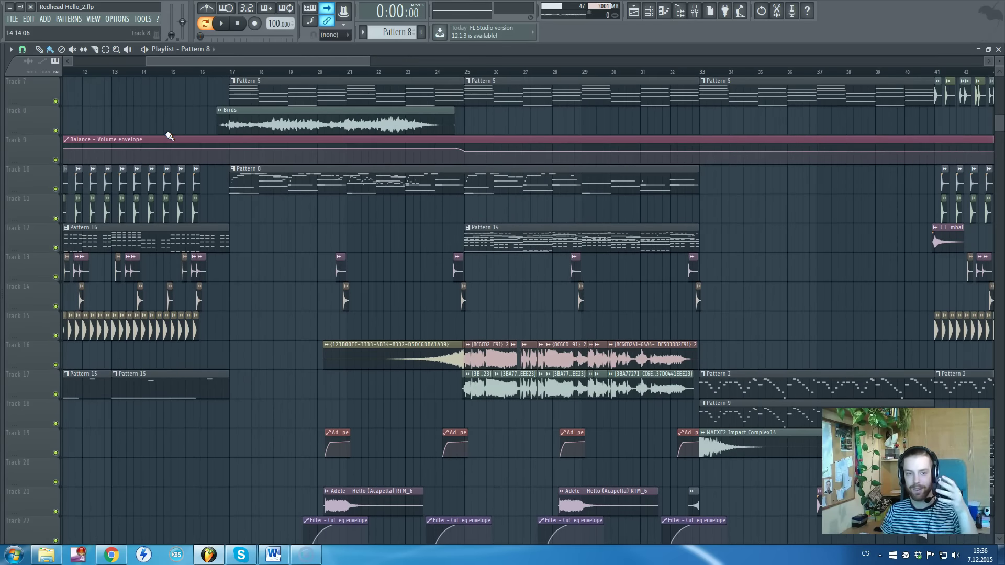
scroll(183, 173, up, 4)
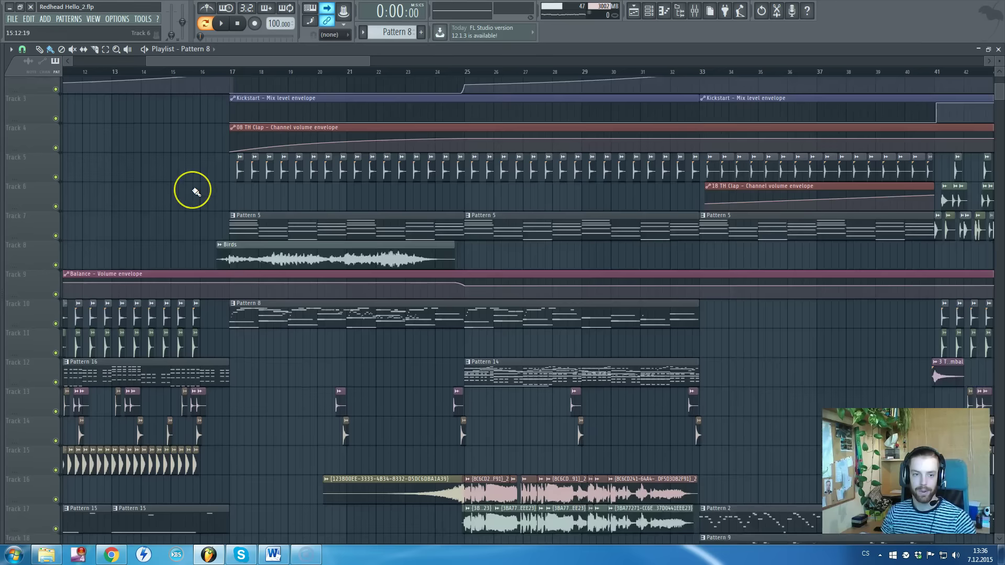
scroll(193, 191, down, 3)
scroll(195, 192, down, 1)
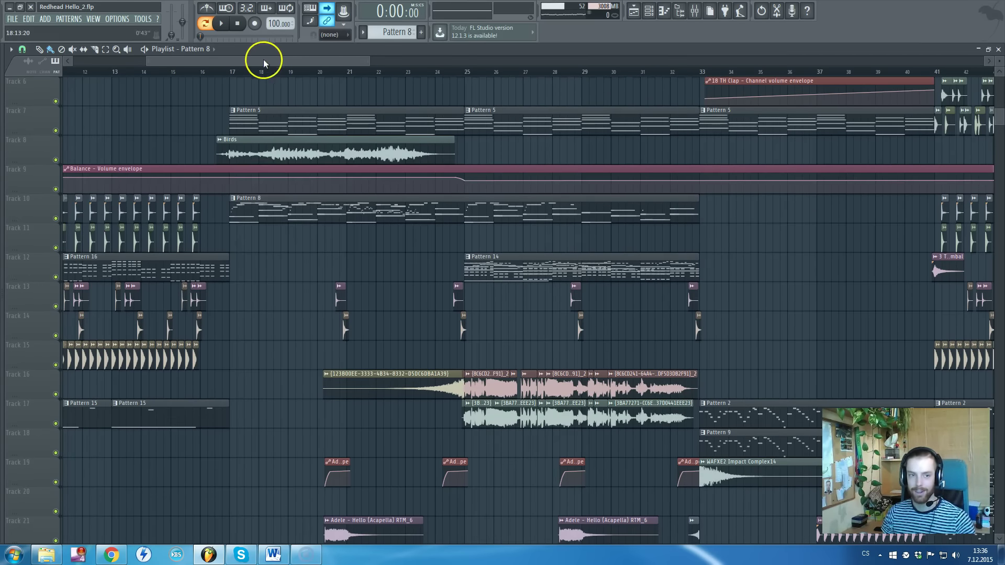
scroll(225, 139, up, 5)
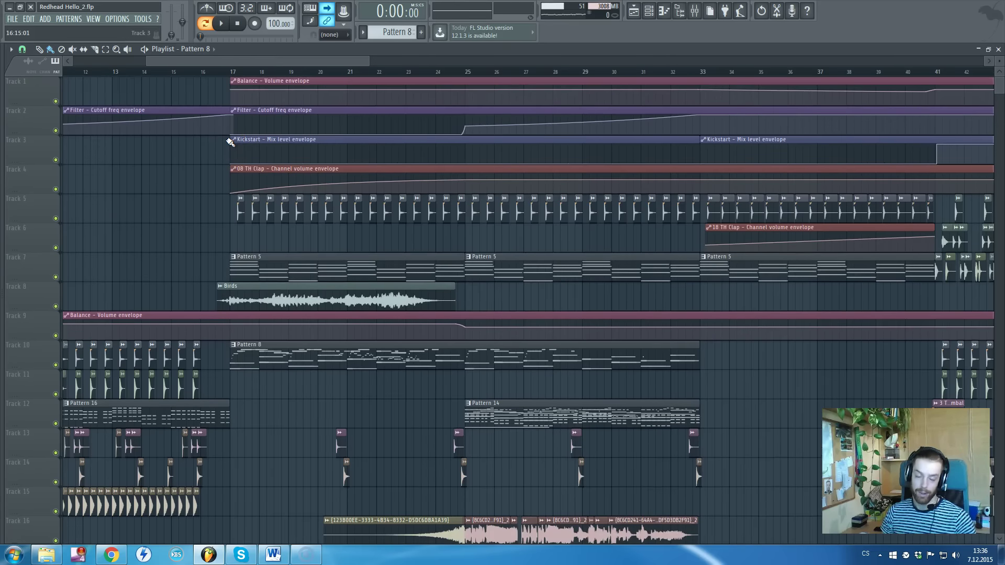
Set the song position to bar 17, then keep inspecting the arrangement
click(226, 77)
scroll(220, 119, down, 3)
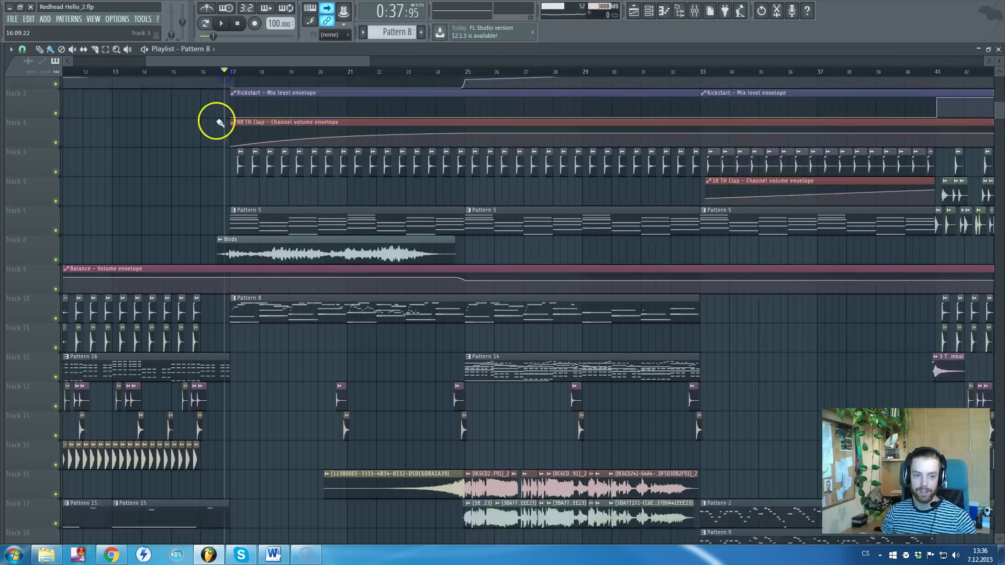
scroll(215, 197, down, 2)
scroll(215, 198, up, 3)
scroll(238, 207, up, 3)
scroll(238, 207, down, 2)
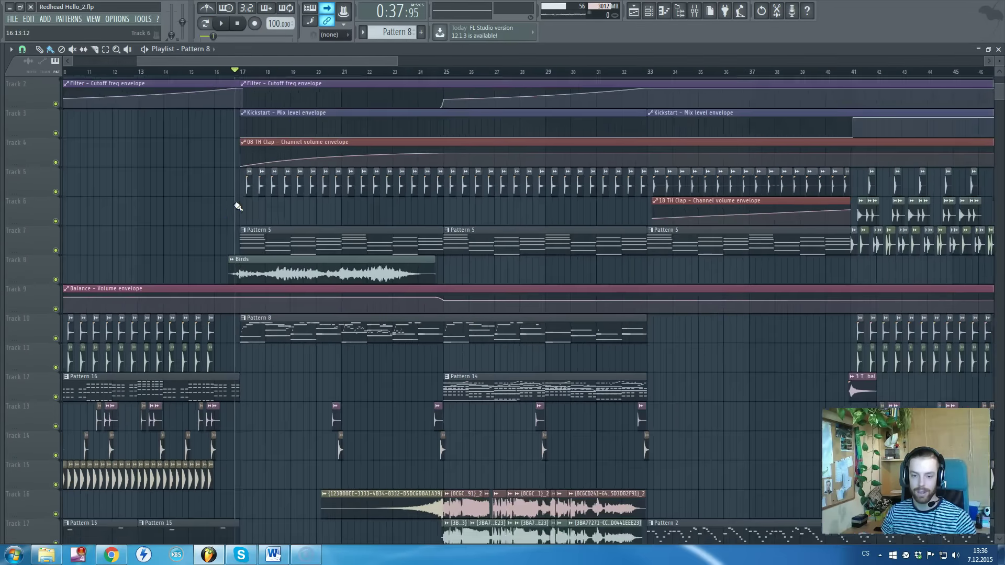
scroll(235, 202, down, 3)
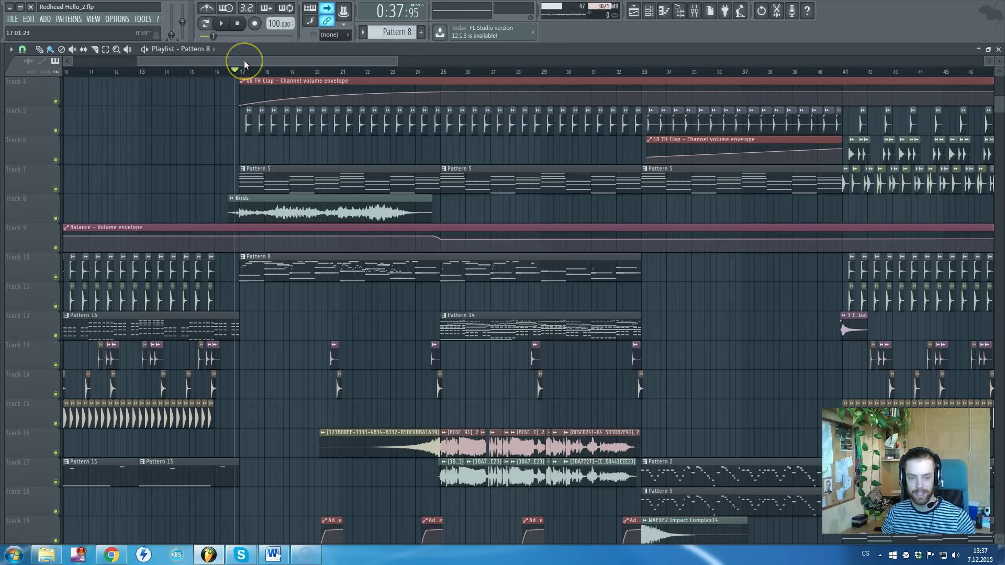
scroll(224, 135, up, 3)
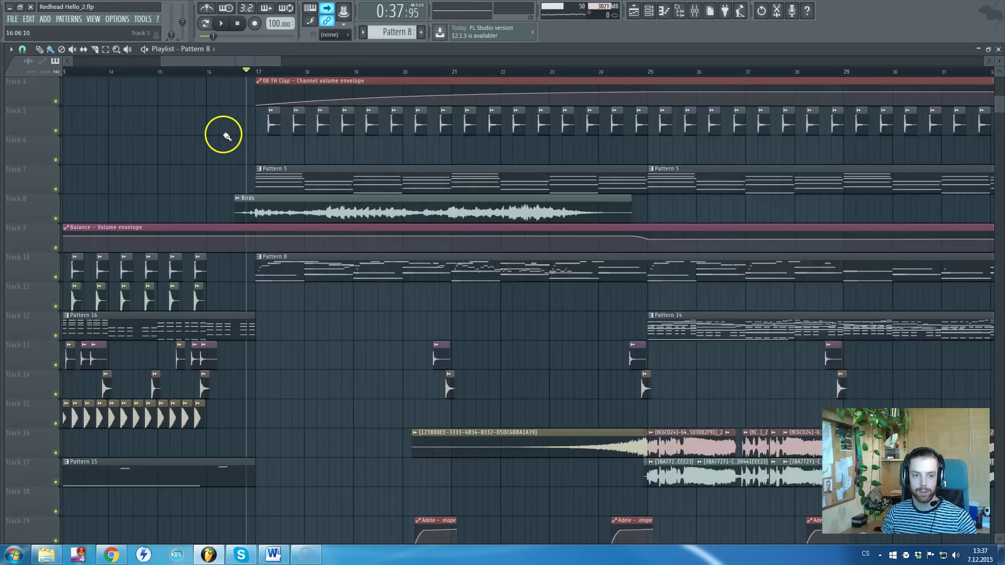
scroll(246, 137, down, 4)
scroll(252, 140, down, 1)
scroll(251, 139, down, 1)
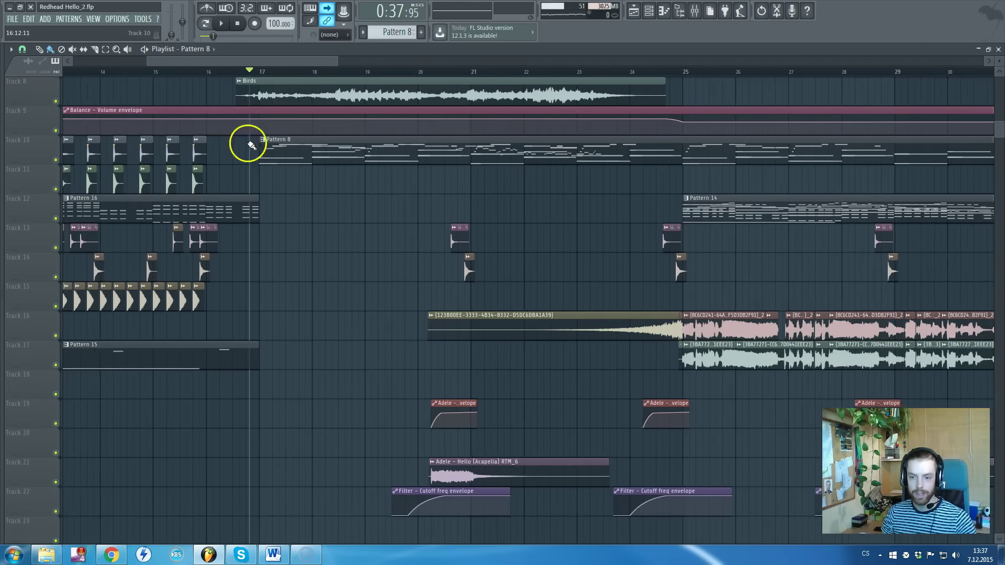
scroll(246, 147, down, 2)
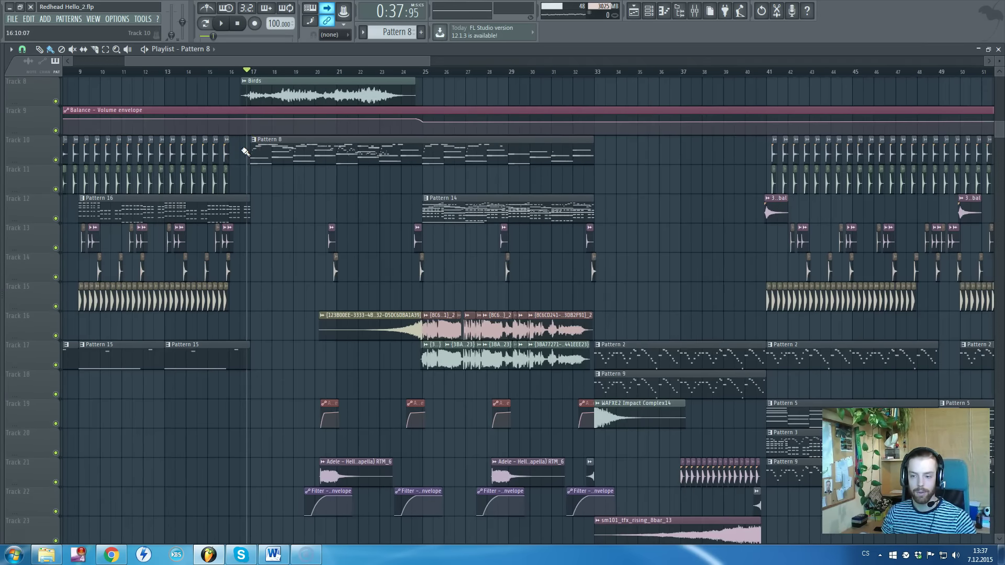
scroll(245, 152, up, 4)
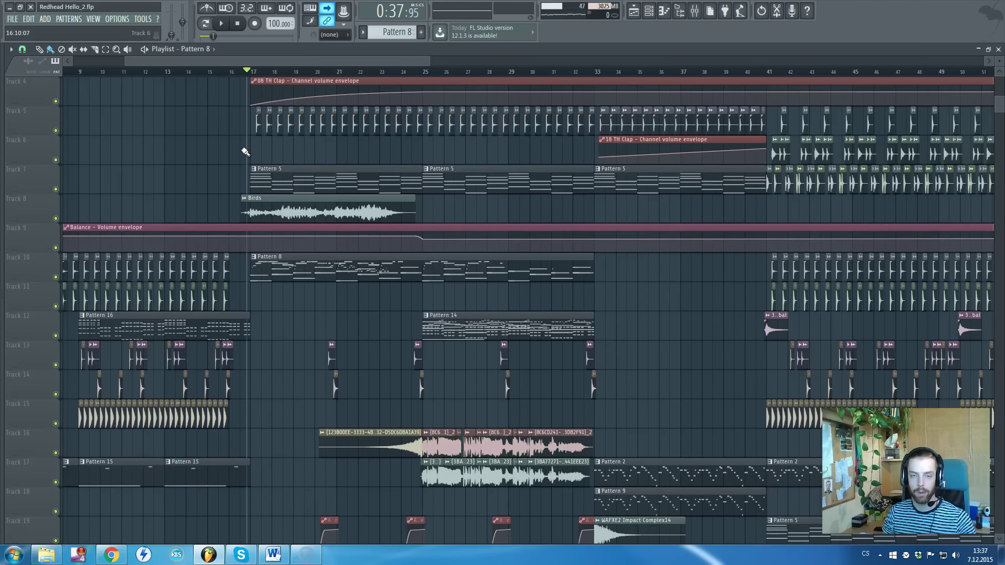
scroll(244, 152, down, 2)
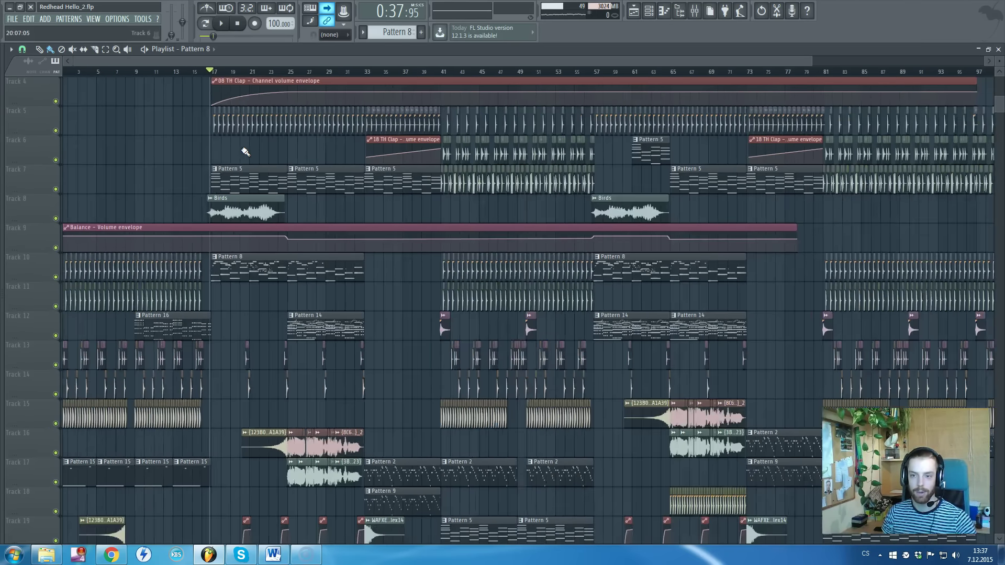
scroll(245, 152, down, 5)
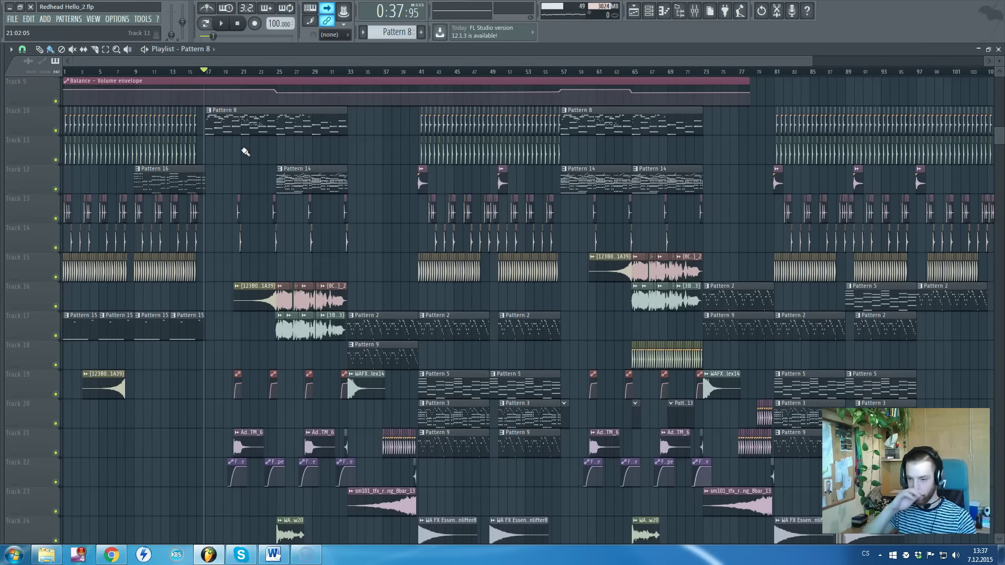
scroll(183, 157, up, 5)
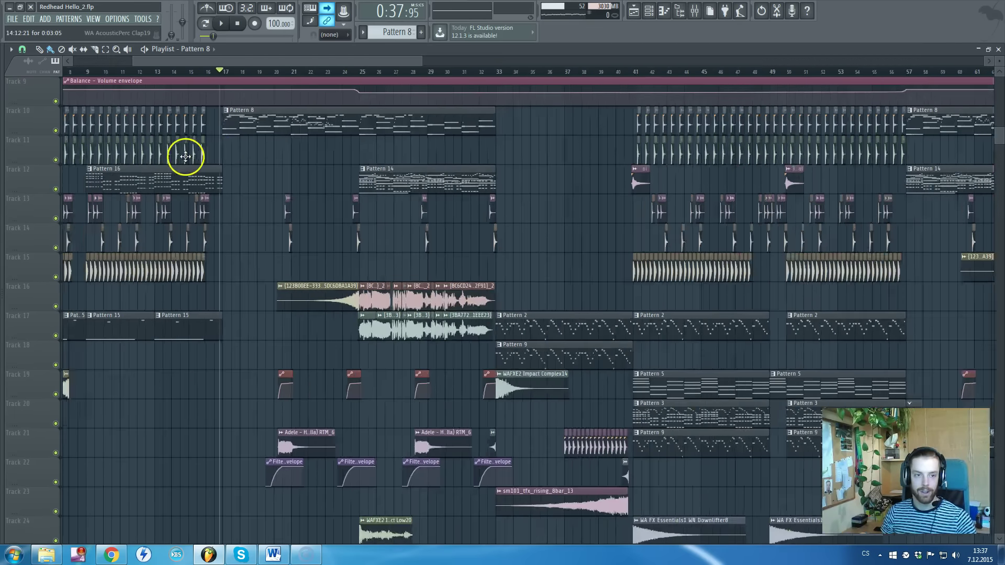
scroll(292, 173, up, 3)
scroll(293, 175, down, 1)
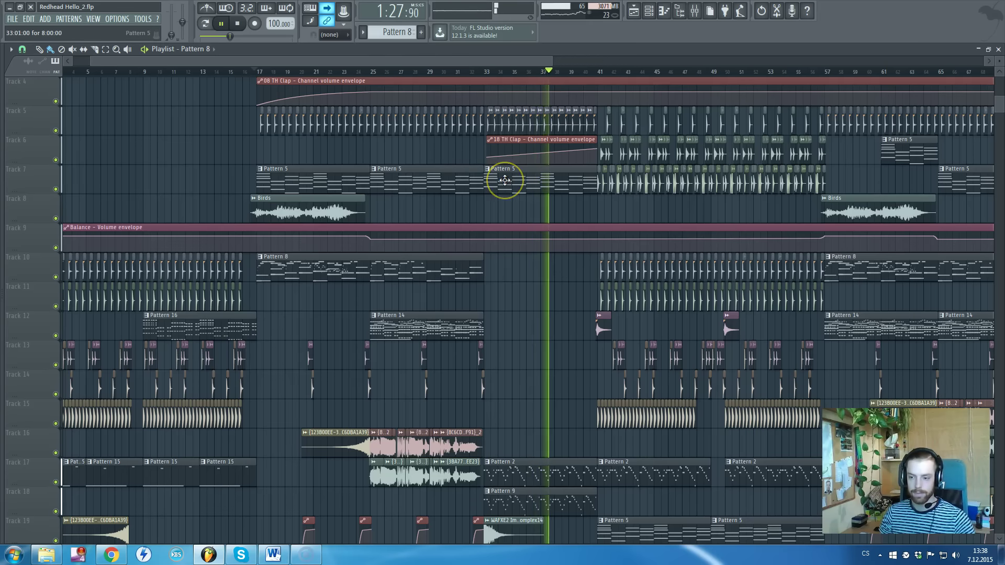
Jump playback ahead to about bar 56, then stop it near 2:10
ctrl+scroll(504, 180, down, 3)
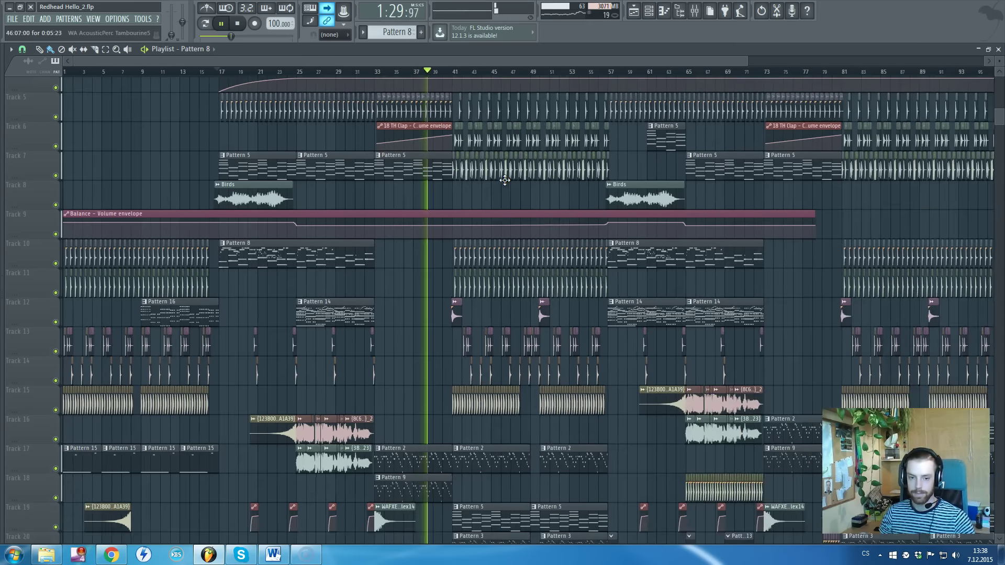
scroll(505, 181, down, 2)
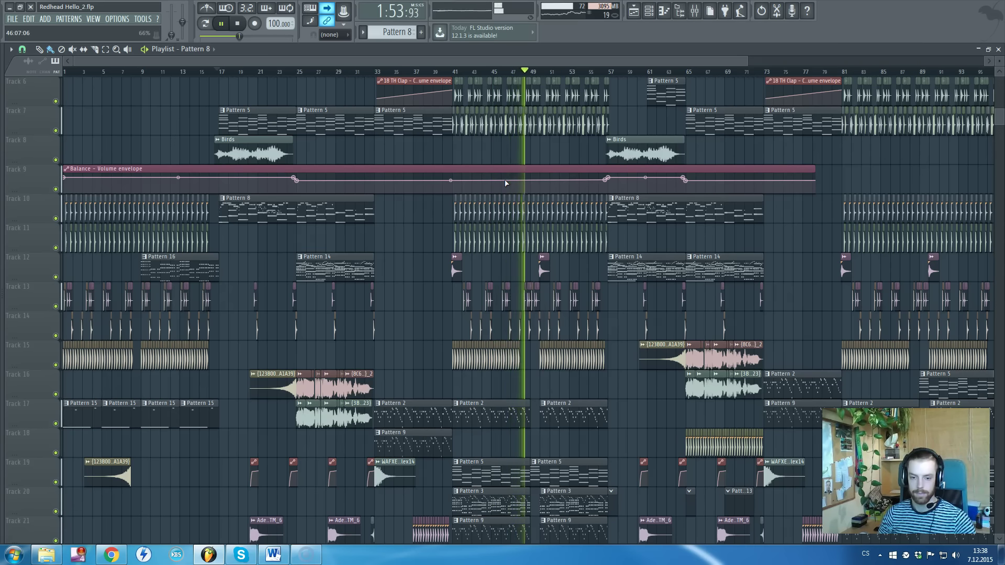
mouse_move(744, 105)
mouse_down()
mouse_move(596, 98)
mouse_move(607, 76)
mouse_up()
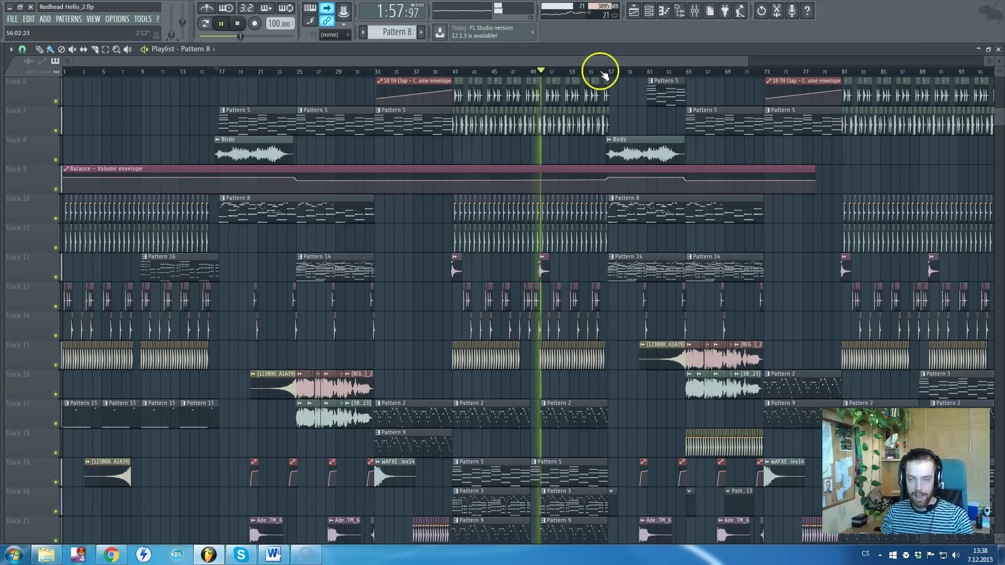
click(595, 74)
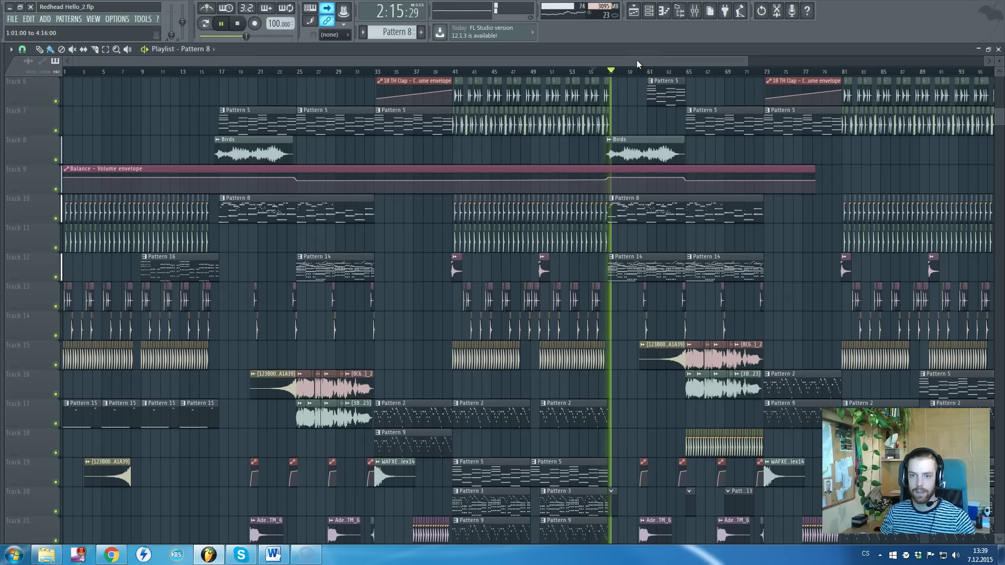
key(space)
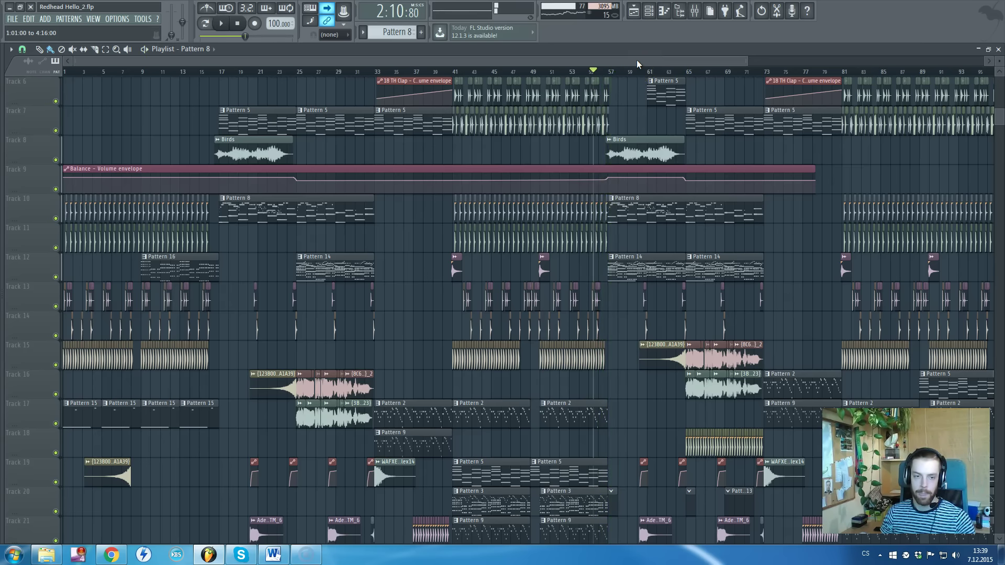
Zoom the Playlist into the first bars of the intro
ctrl+scroll(149, 155, up, 2)
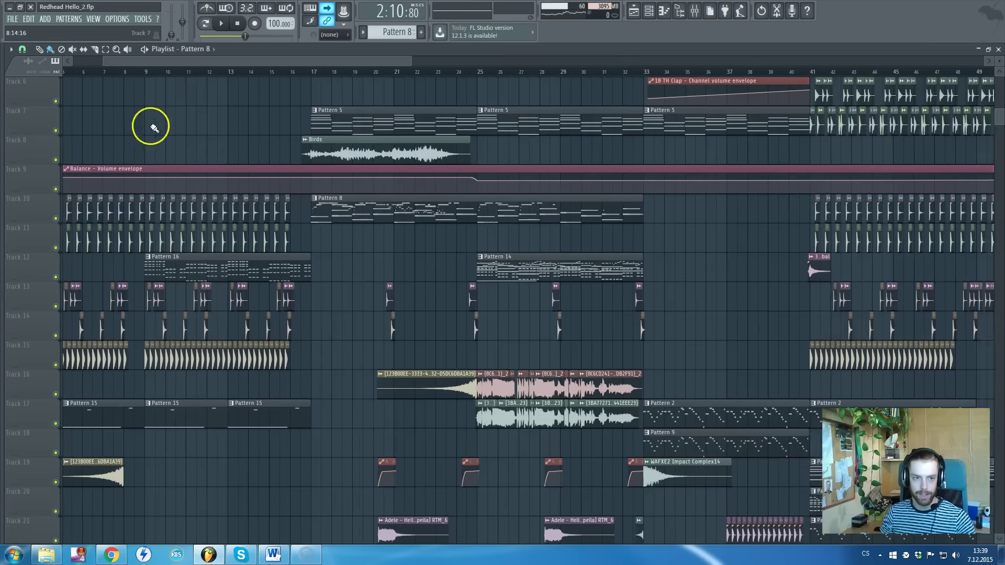
ctrl+scroll(217, 58, up, 2)
scroll(298, 115, down, 5)
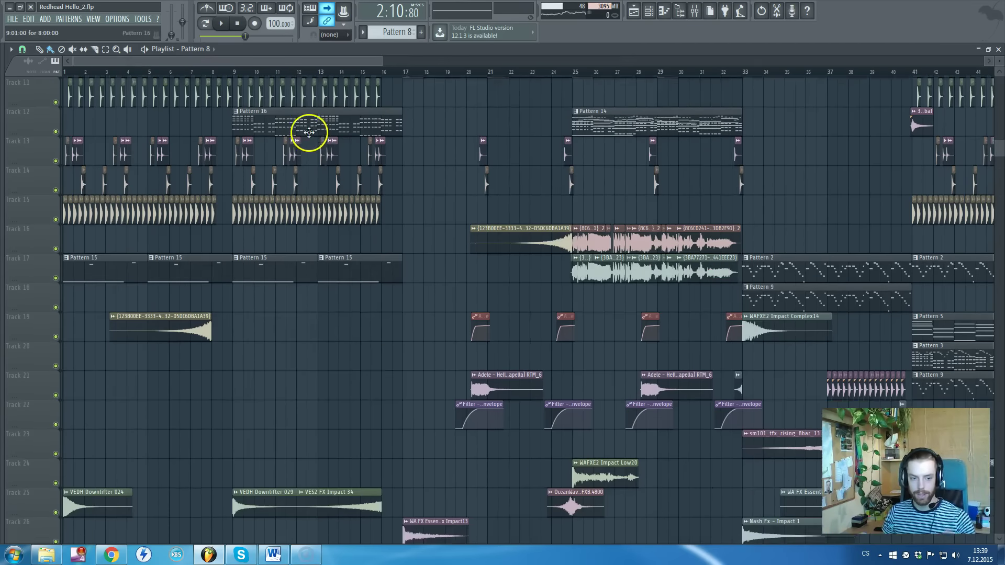
scroll(305, 135, down, 2)
scroll(283, 178, down, 6)
scroll(199, 218, down, 1)
scroll(48, 205, up, 6)
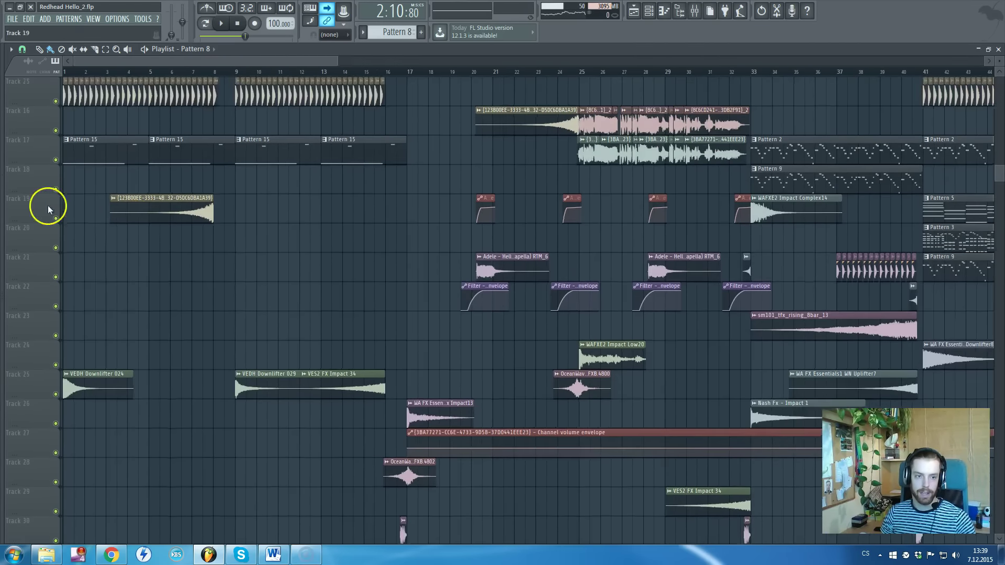
ctrl+scroll(42, 202, up, 2)
scroll(50, 199, up, 6)
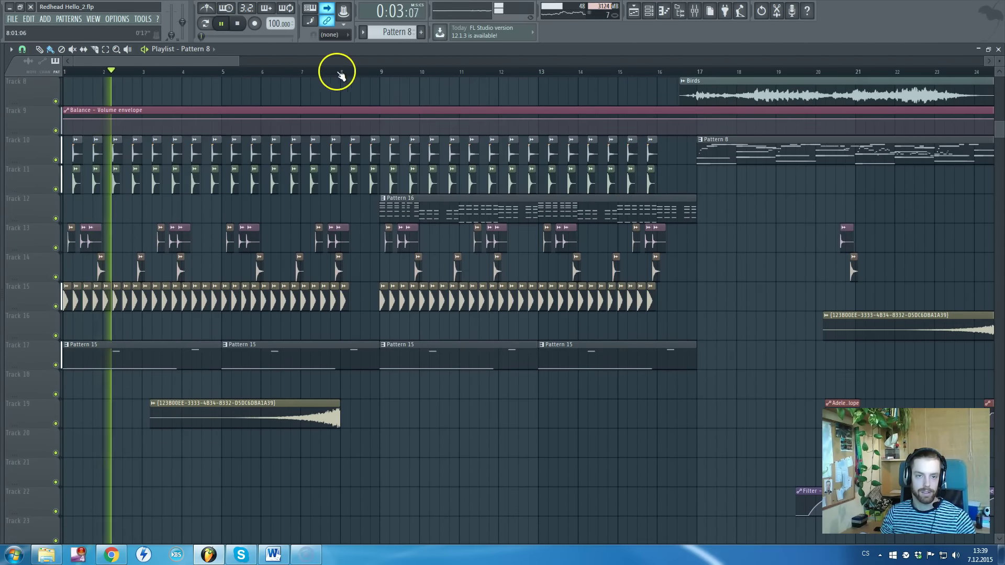
Play the intro from bar 9, skip to bar 15, then stop
click(377, 73)
scroll(382, 76, down, 3)
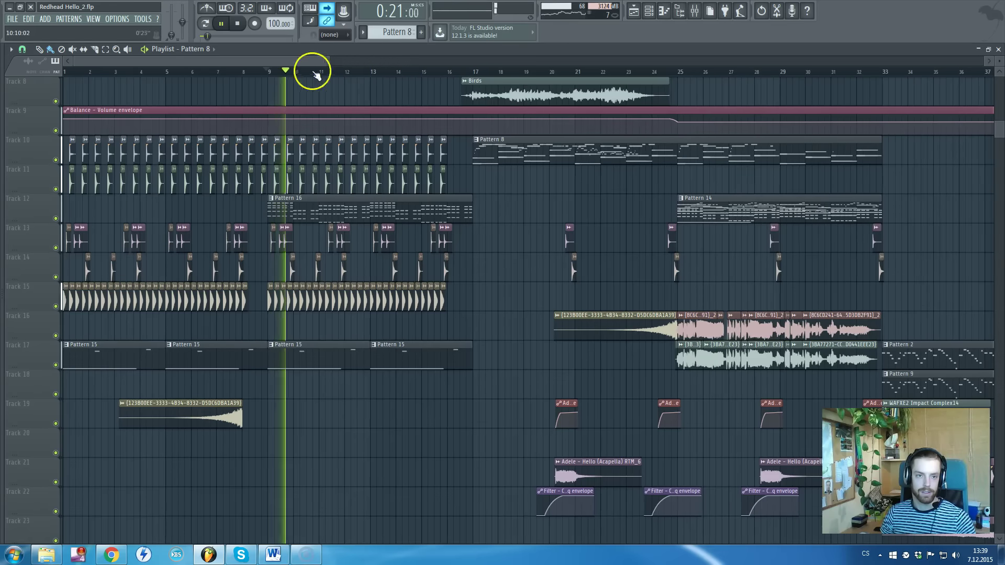
click(430, 72)
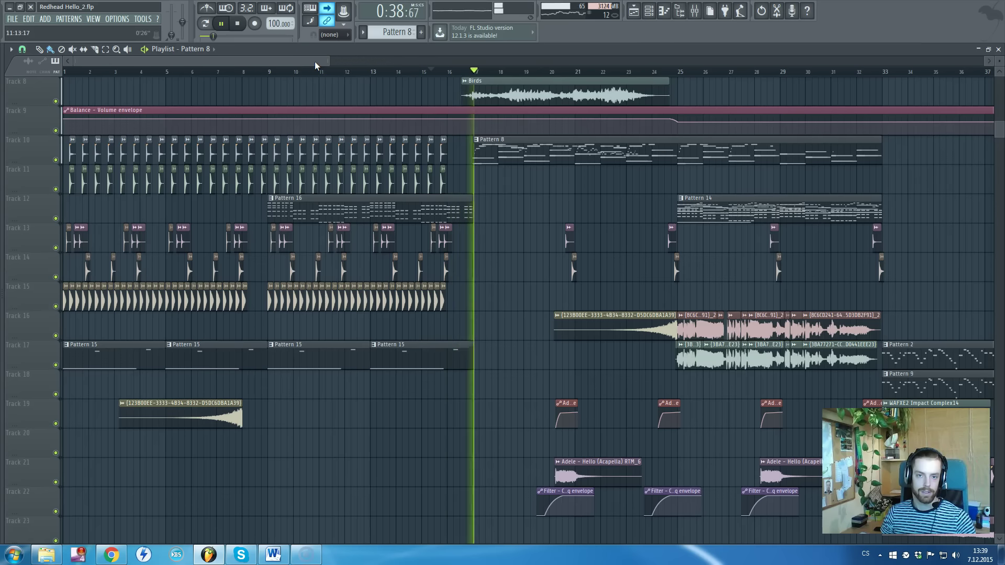
key(space)
Select the 08 TH Clap clip on Track 10 and start zooming toward bar 1
click(97, 140)
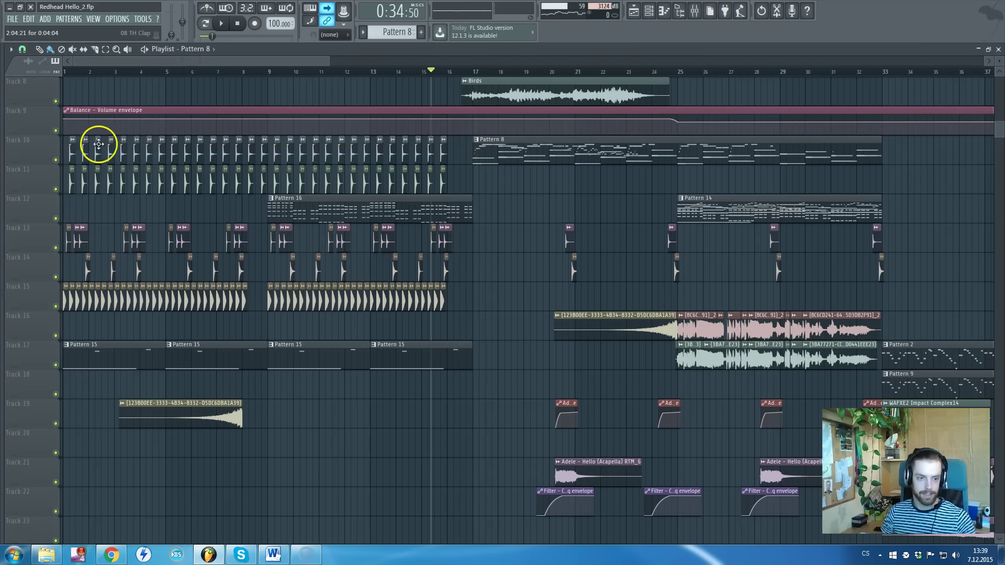
scroll(49, 215, up, 2)
scroll(49, 215, up, 2)
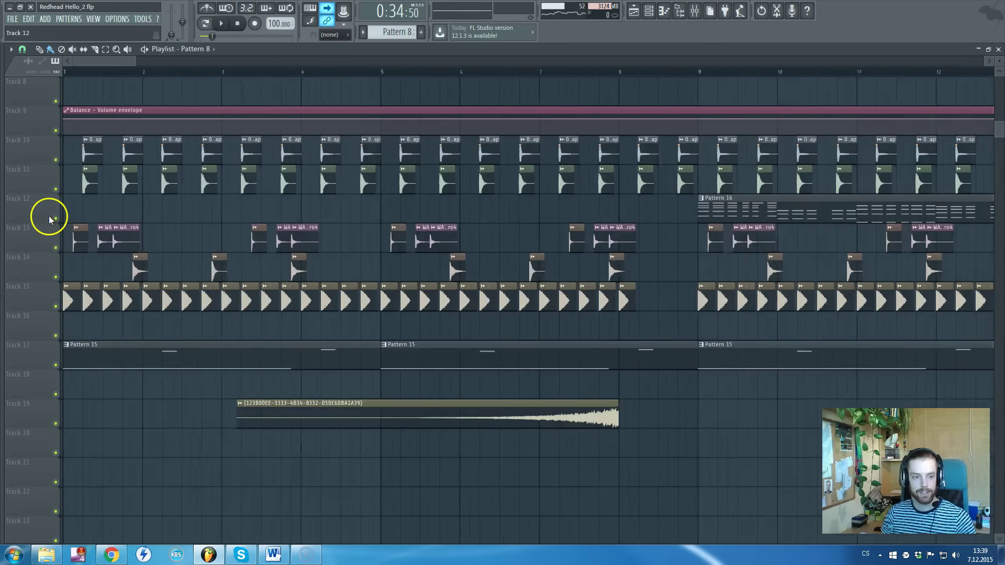
scroll(62, 222, up, 2)
scroll(79, 227, down, 2)
scroll(89, 229, down, 2)
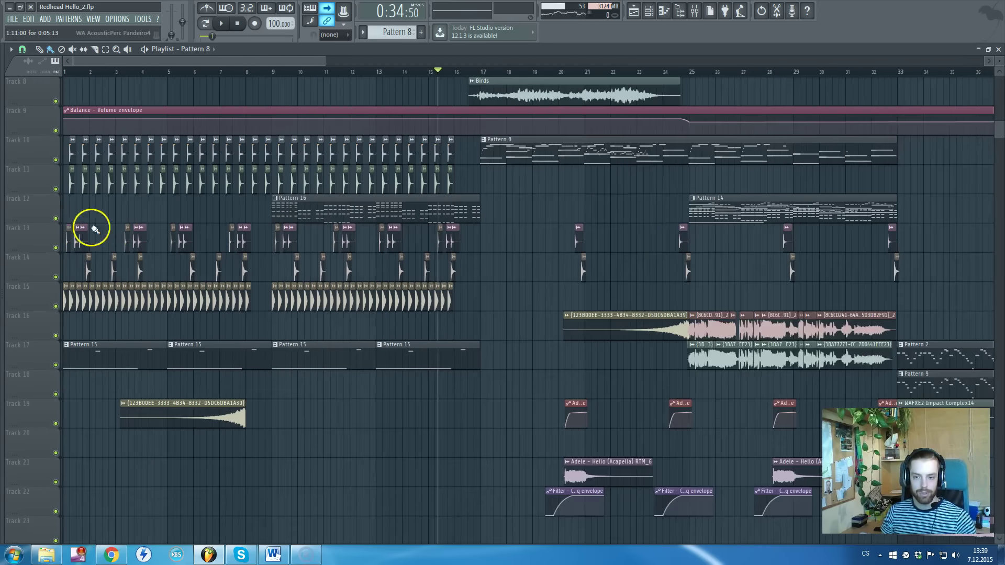
scroll(549, 314, down, 2)
scroll(854, 263, down, 1)
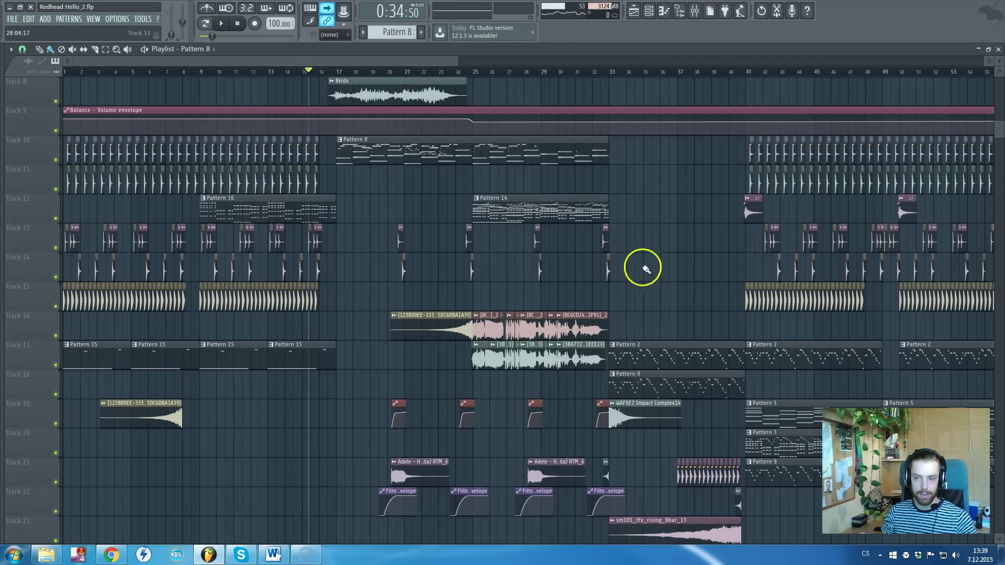
Zoom in until the clip names across bars 1–3 are fully readable
scroll(27, 240, up, 2)
scroll(26, 240, down, 2)
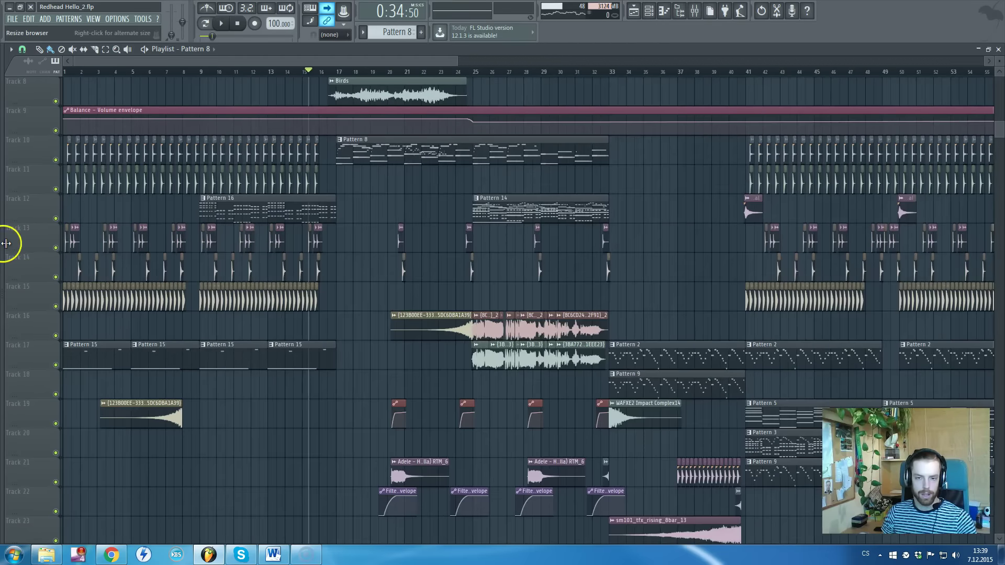
scroll(6, 243, up, 1)
scroll(6, 242, down, 1)
scroll(5, 243, up, 2)
scroll(6, 243, up, 2)
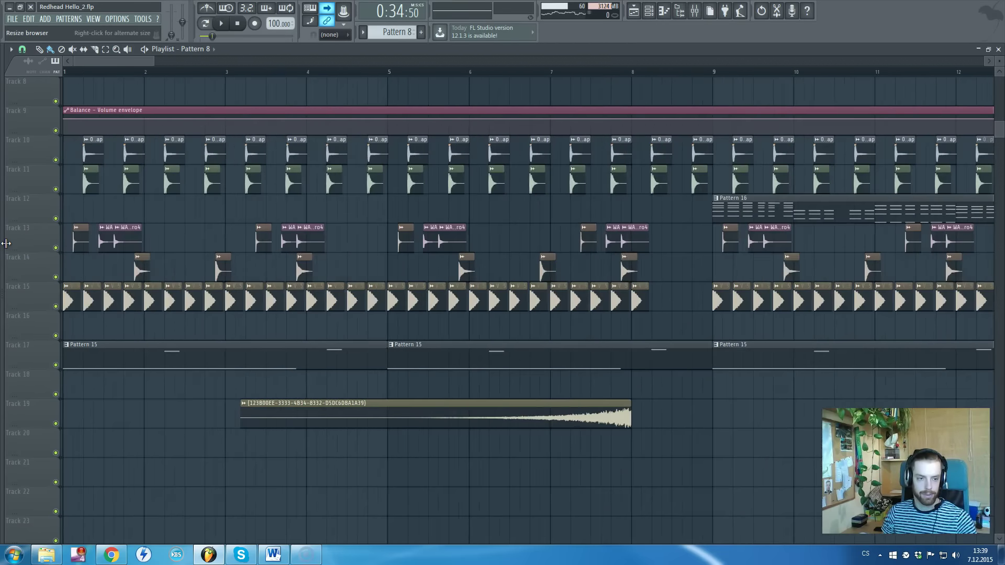
scroll(6, 243, up, 1)
scroll(5, 230, up, 2)
scroll(67, 224, down, 2)
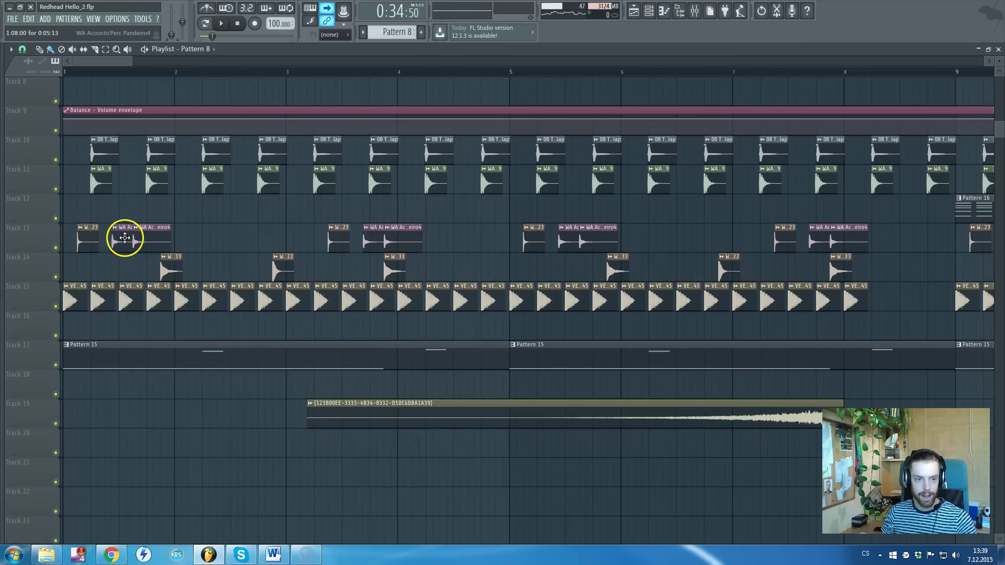
scroll(76, 252, up, 1)
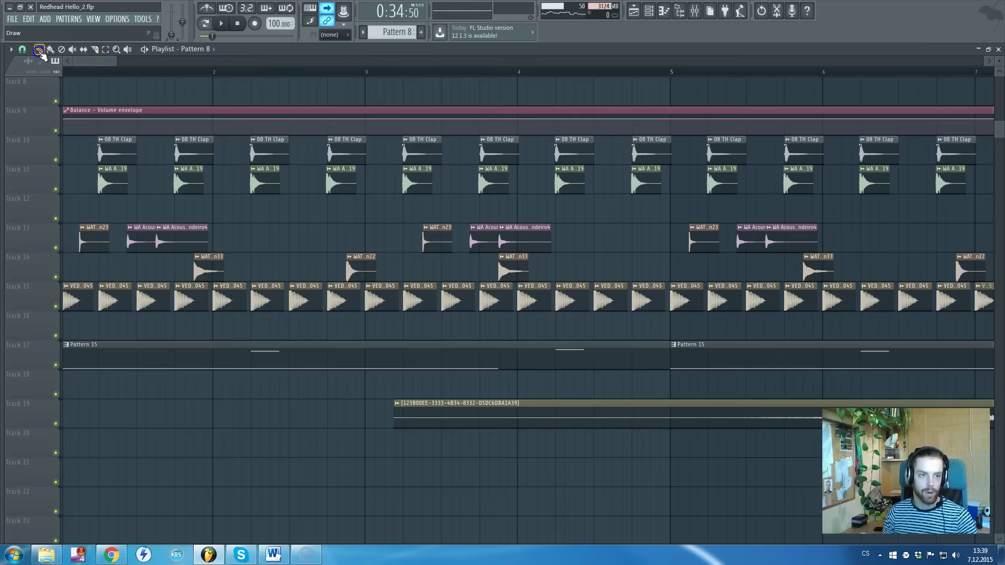
scroll(58, 152, up, 3)
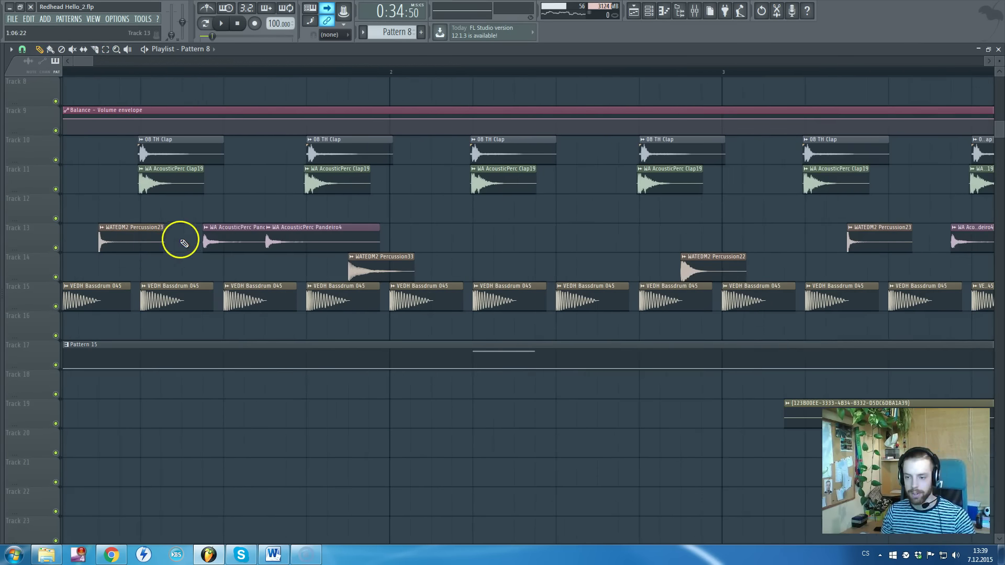
scroll(194, 231, up, 2)
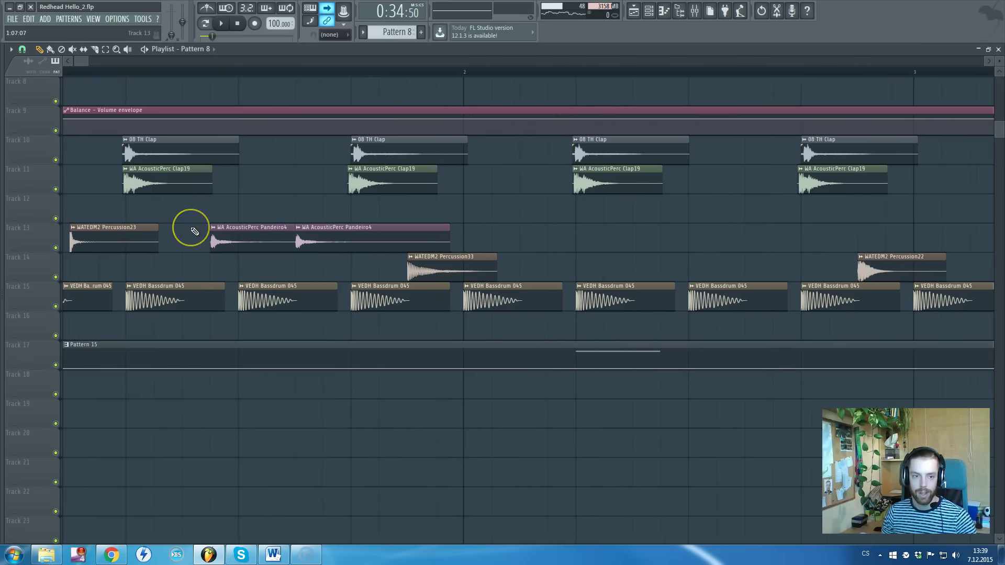
View and close the Pandeiro4, Percussion33, Clip19 and Percussion23 sample settings
double_click(227, 239)
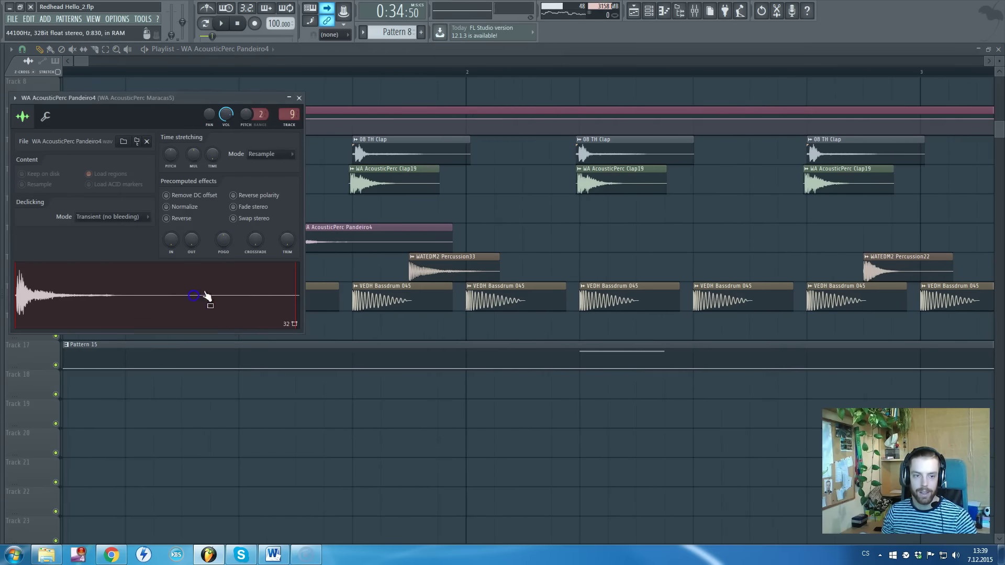
click(428, 253)
double_click(421, 259)
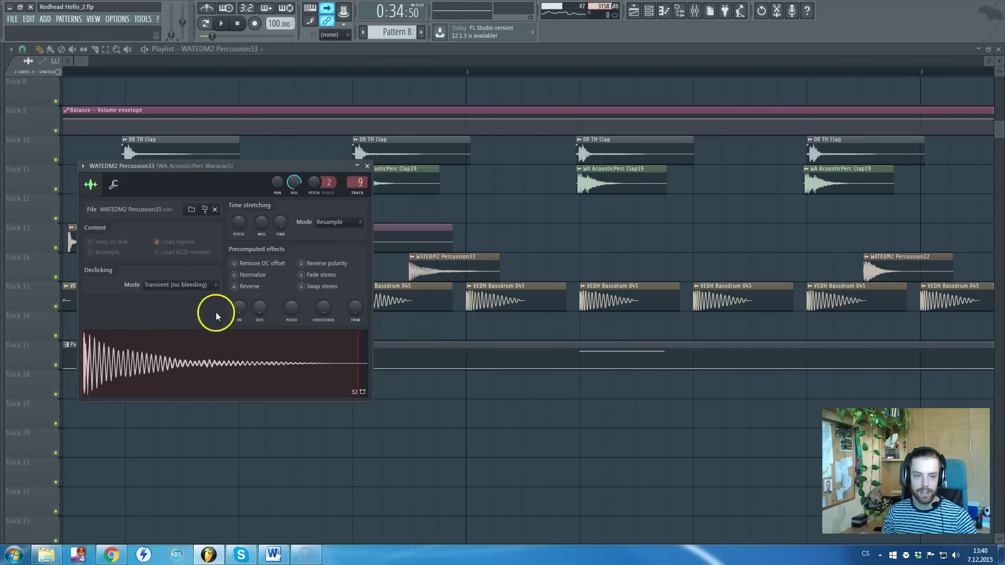
click(368, 166)
double_click(381, 183)
click(198, 325)
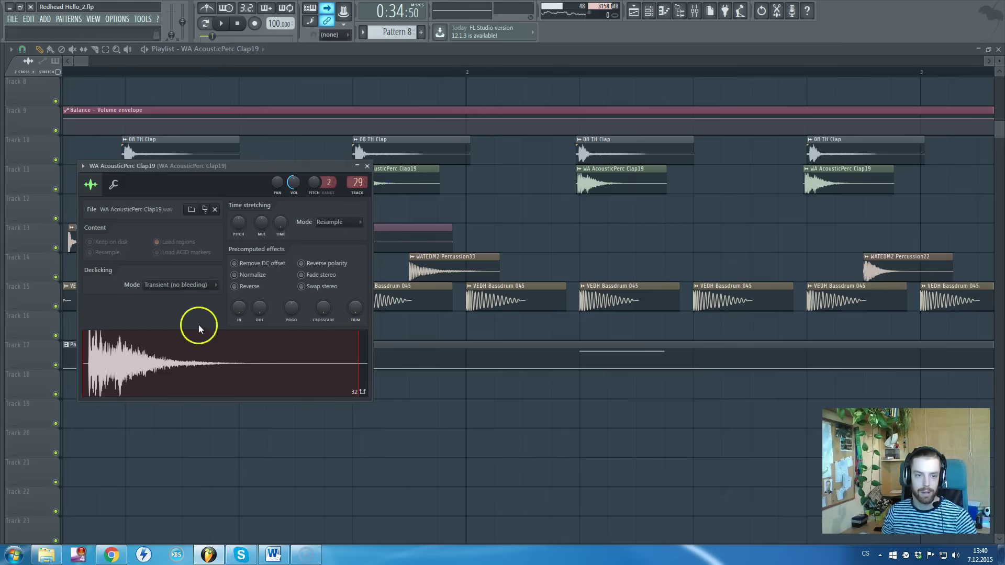
click(369, 167)
double_click(86, 238)
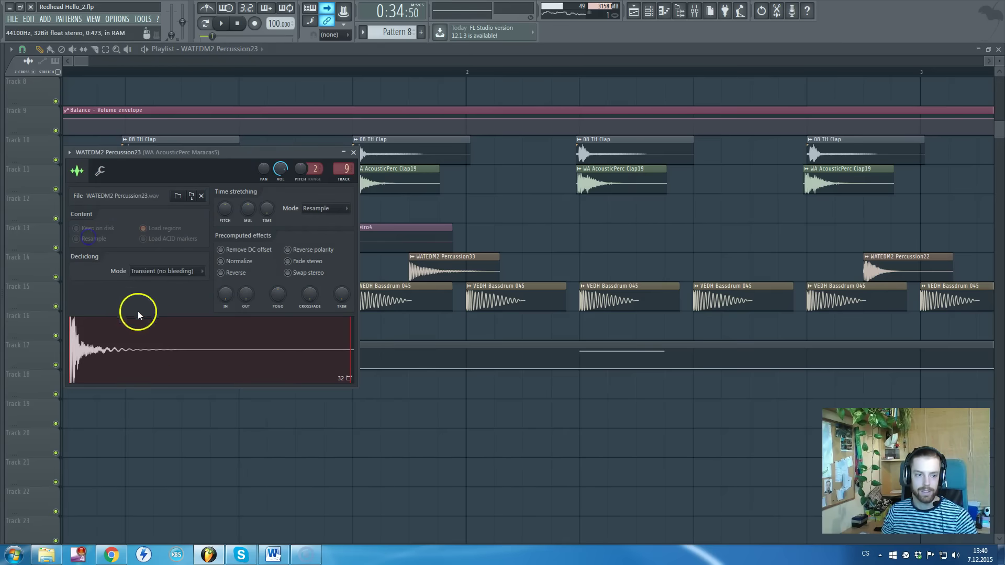
click(354, 152)
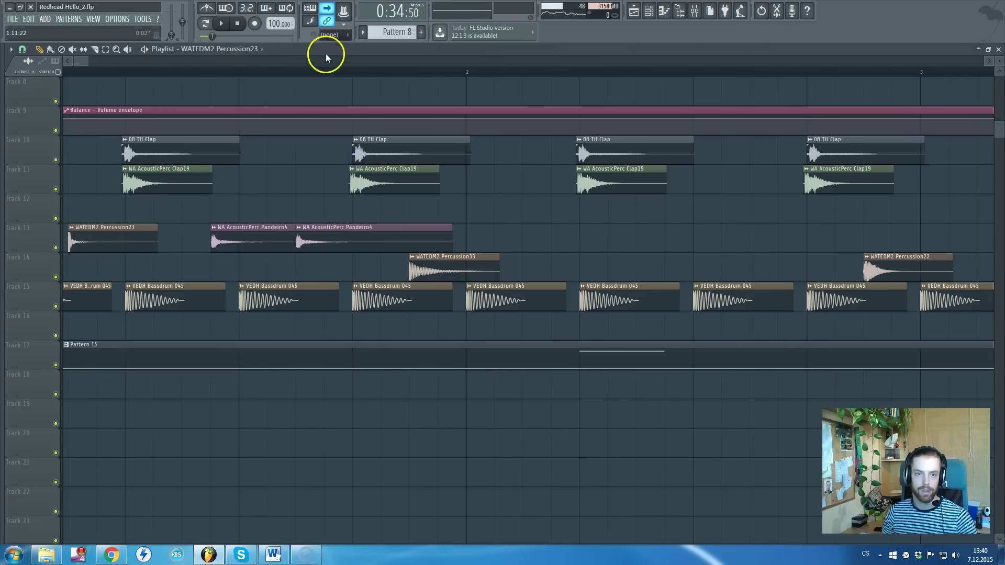
Zoom the Playlist out to show more bars of the arrangement
drag(325, 58, 317, 122)
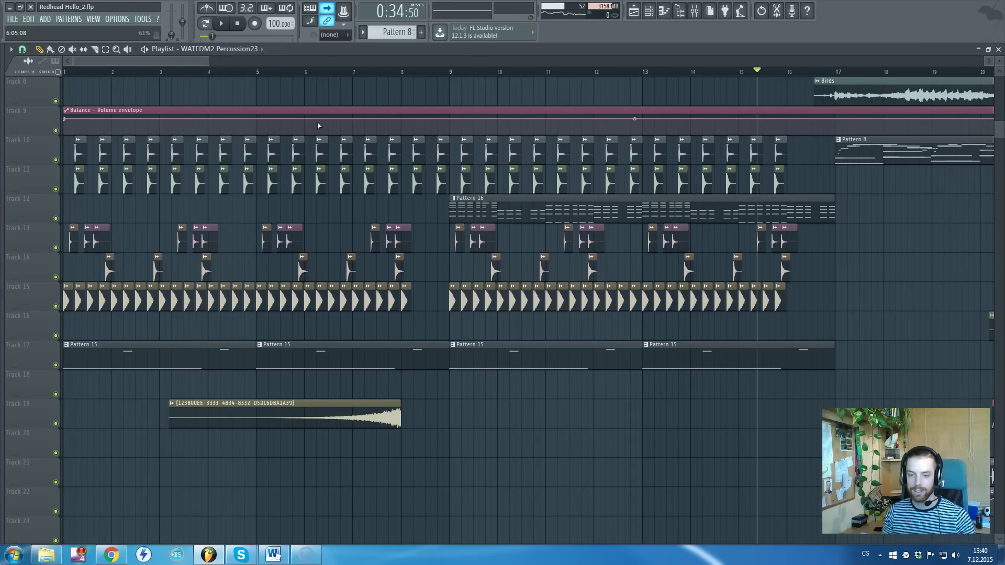
click(199, 61)
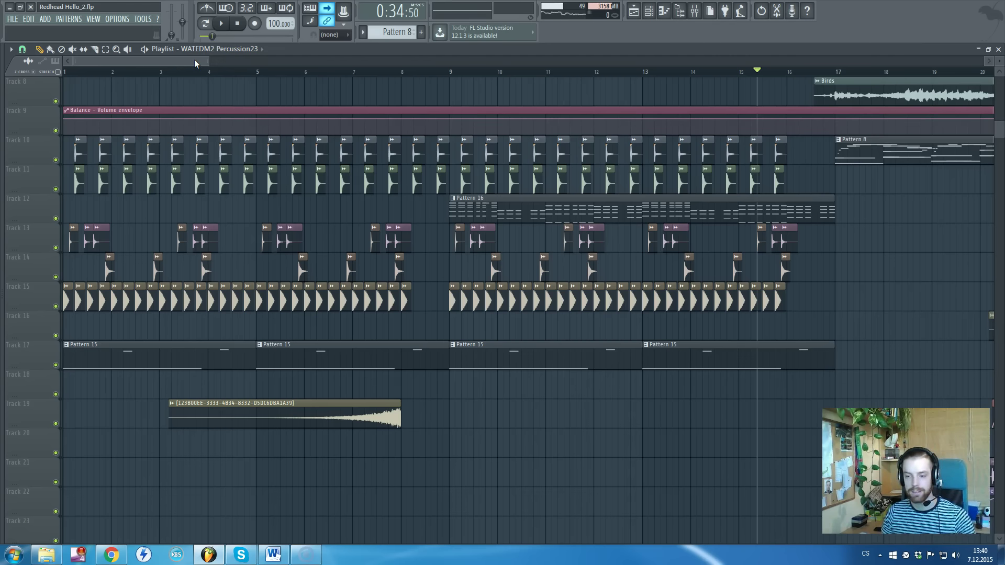
click(161, 61)
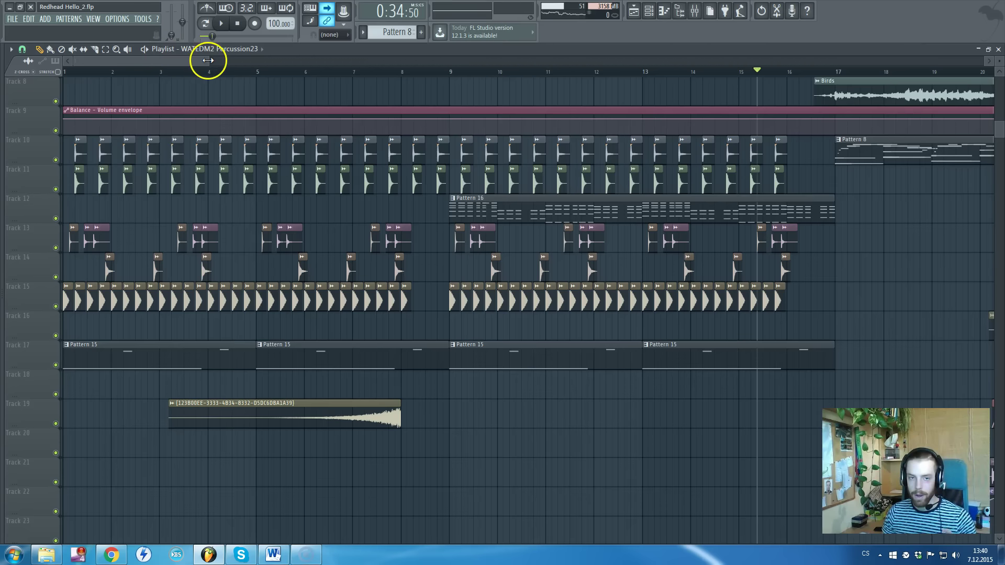
mouse_move(207, 60)
mouse_down()
mouse_move(296, 127)
mouse_move(418, 259)
mouse_up()
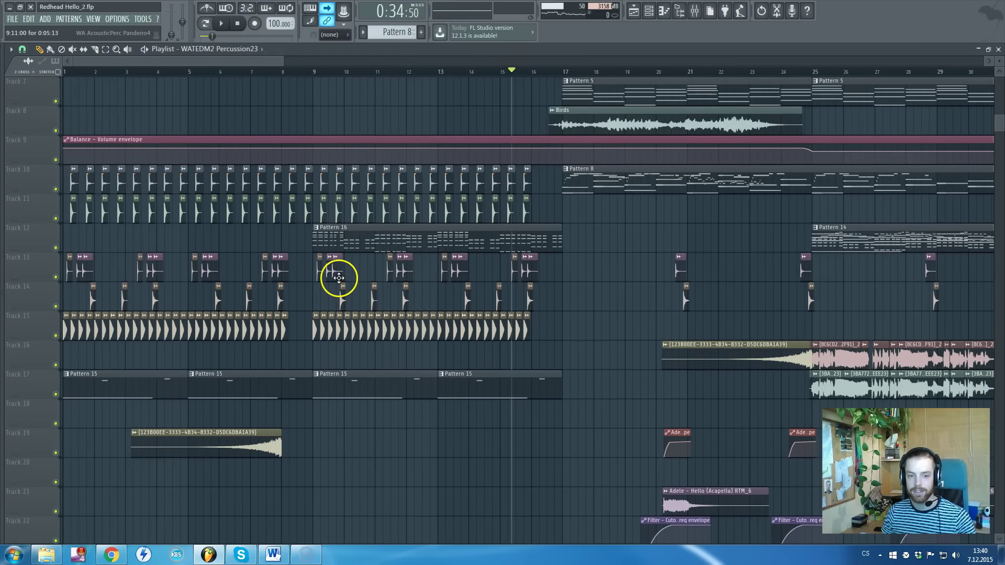
drag(266, 65, 565, 237)
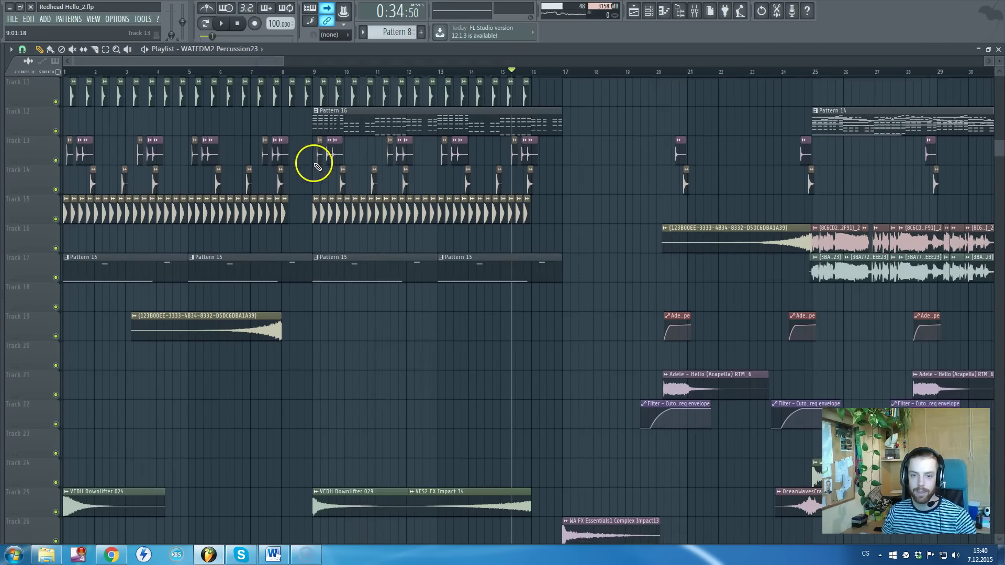
scroll(602, 233, up, 2)
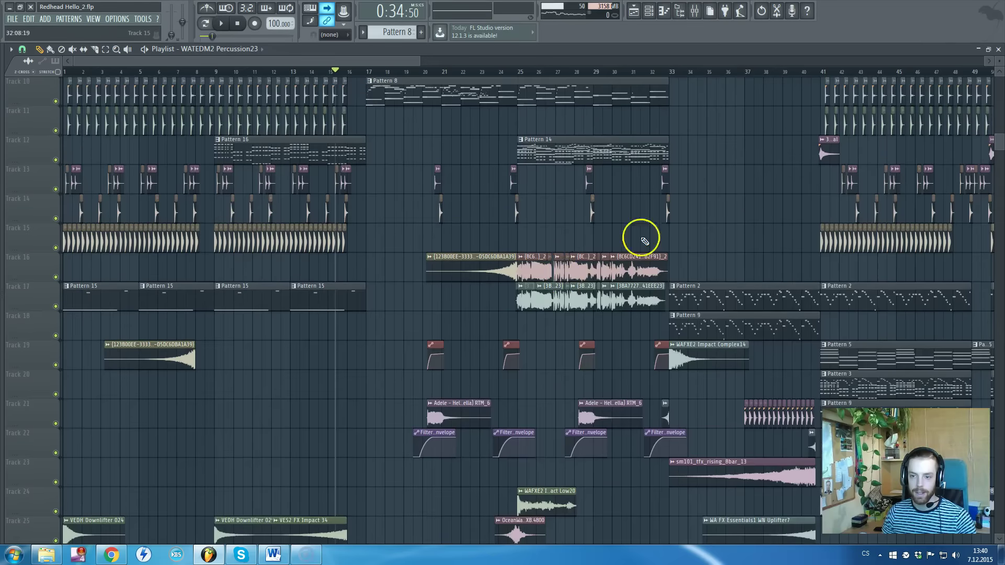
scroll(691, 251, up, 3)
scroll(775, 225, up, 1)
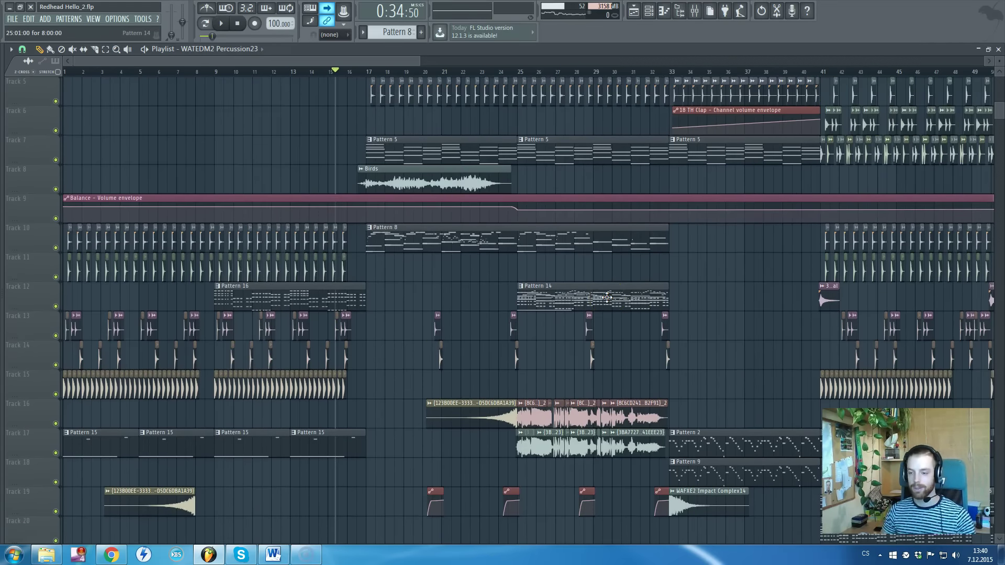
Locate a Pattern 15 clip and make Pattern 15 the current pattern
drag(305, 60, 205, 227)
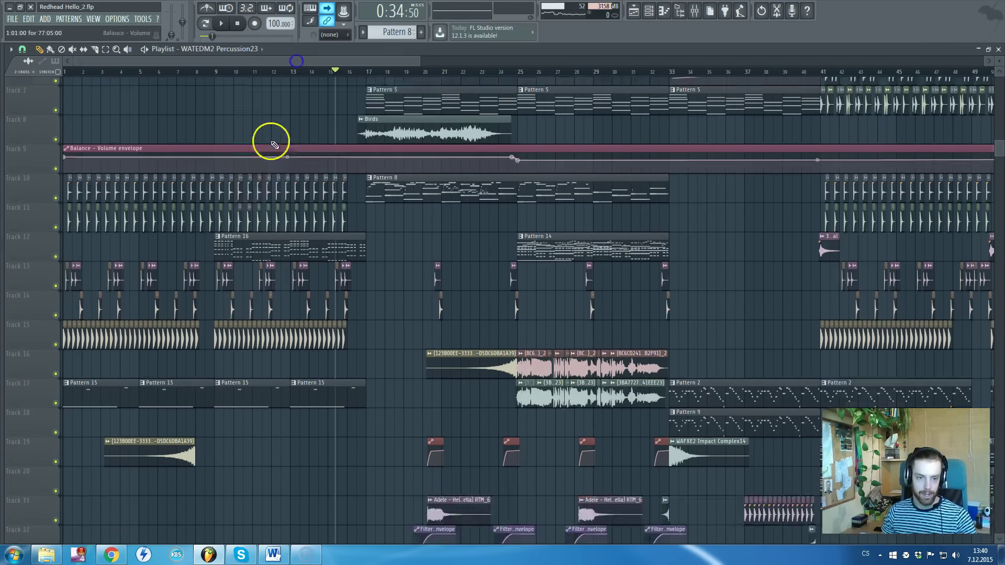
scroll(220, 215, up, 2)
scroll(85, 202, down, 3)
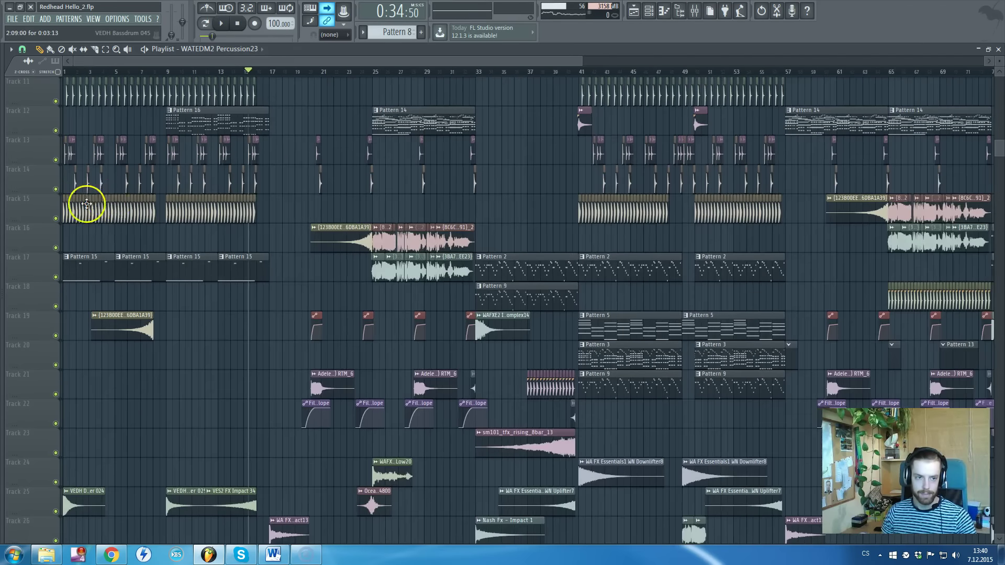
scroll(116, 202, up, 3)
scroll(114, 202, up, 2)
scroll(124, 225, down, 2)
click(107, 263)
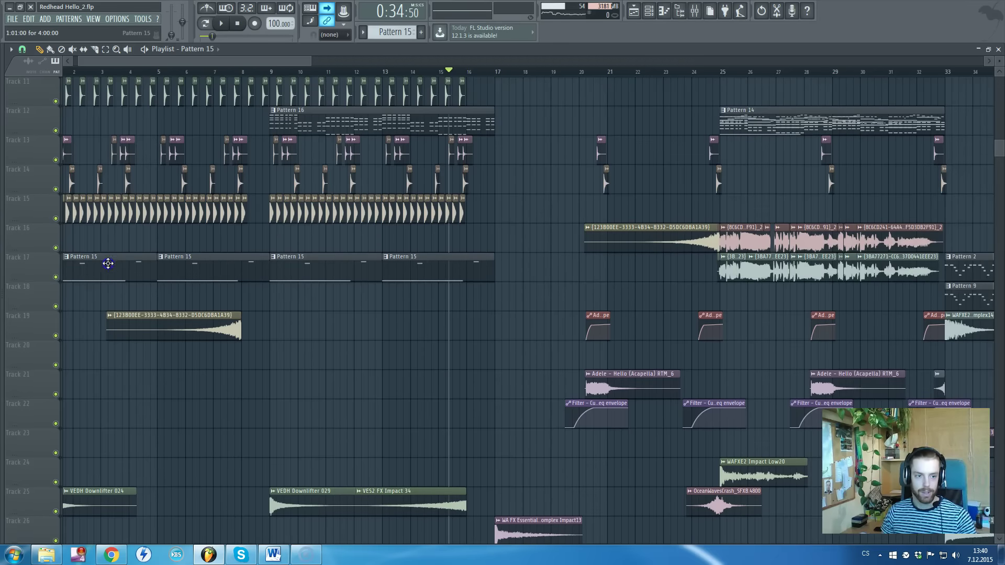
click(137, 64)
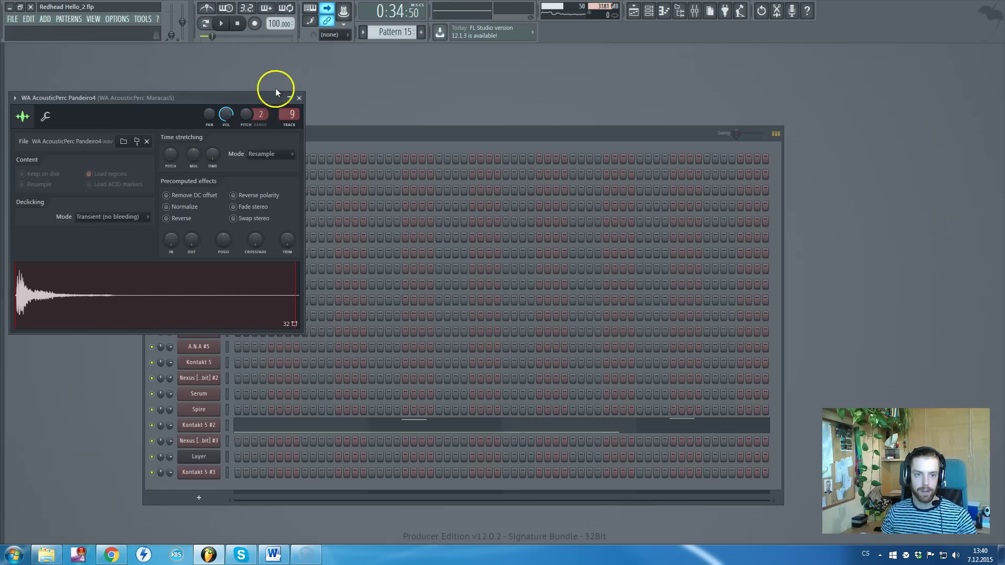
click(298, 98)
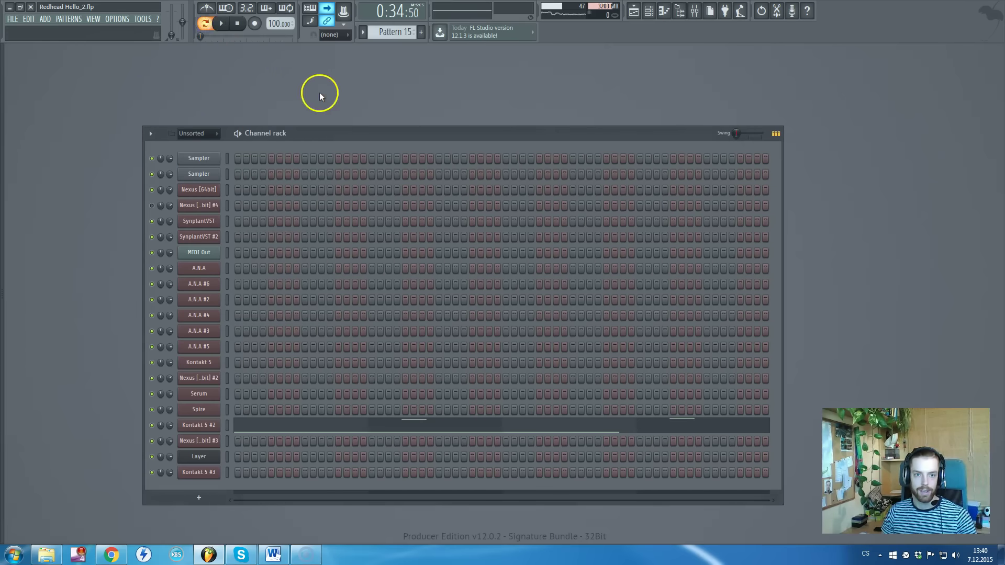
key(space)
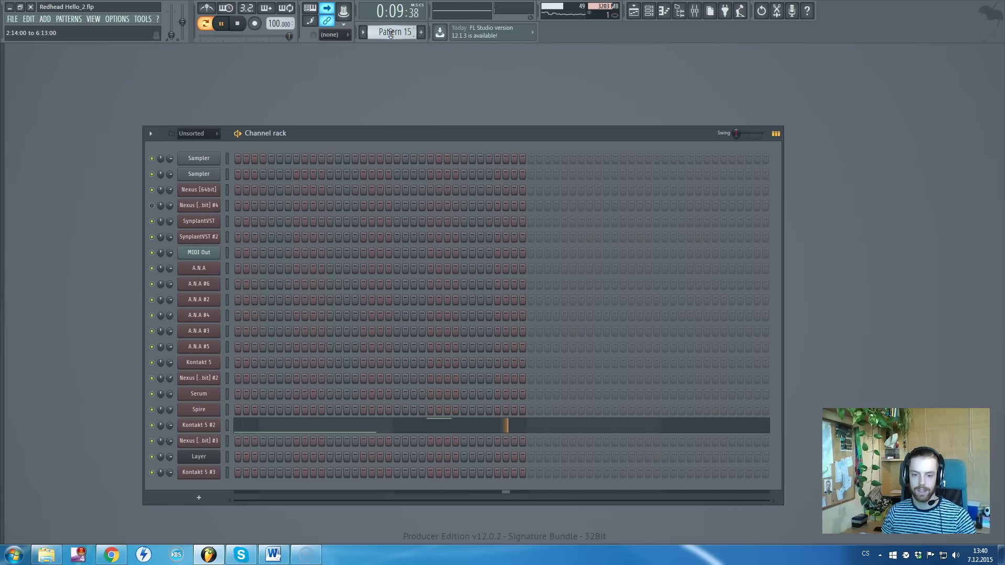
key(space)
key(F5)
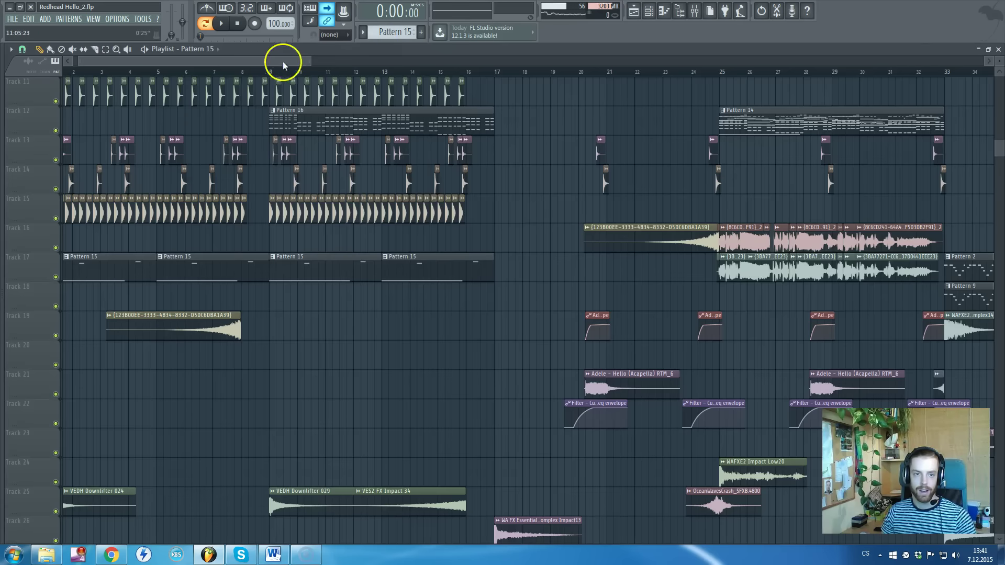
scroll(190, 208, down, 3)
scroll(163, 256, down, 1)
scroll(166, 257, up, 2)
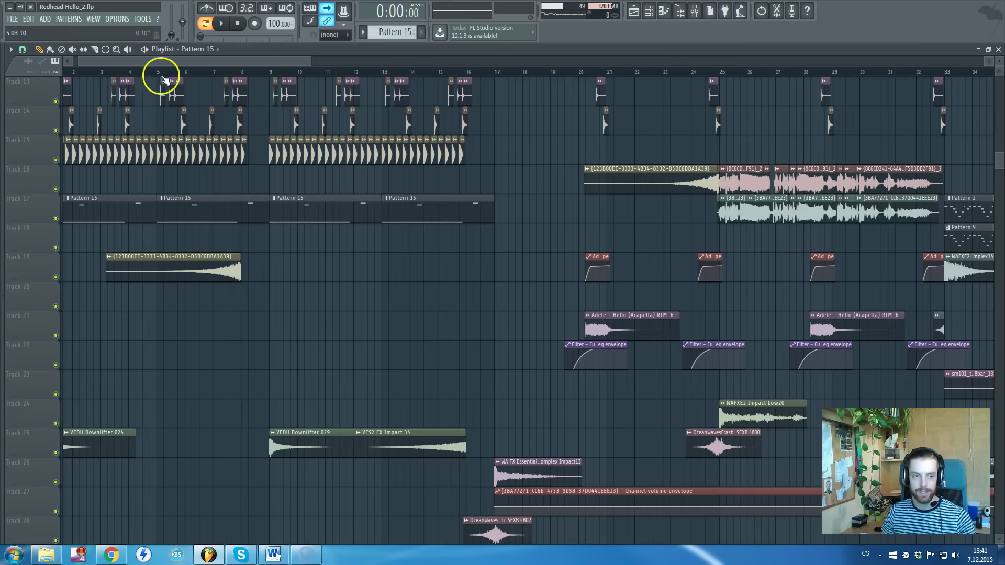
drag(149, 61, 88, 62)
scroll(78, 197, up, 3)
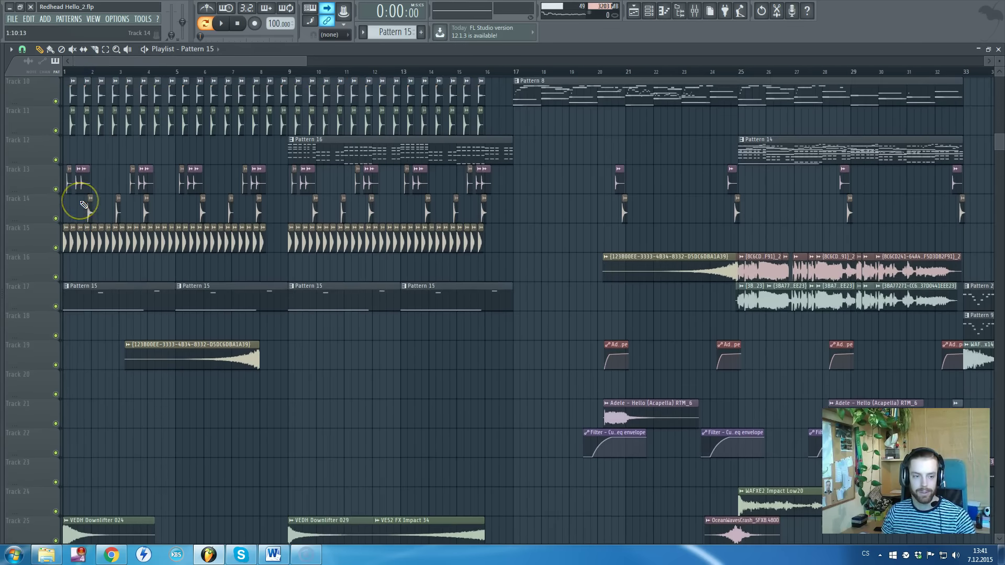
scroll(79, 199, down, 3)
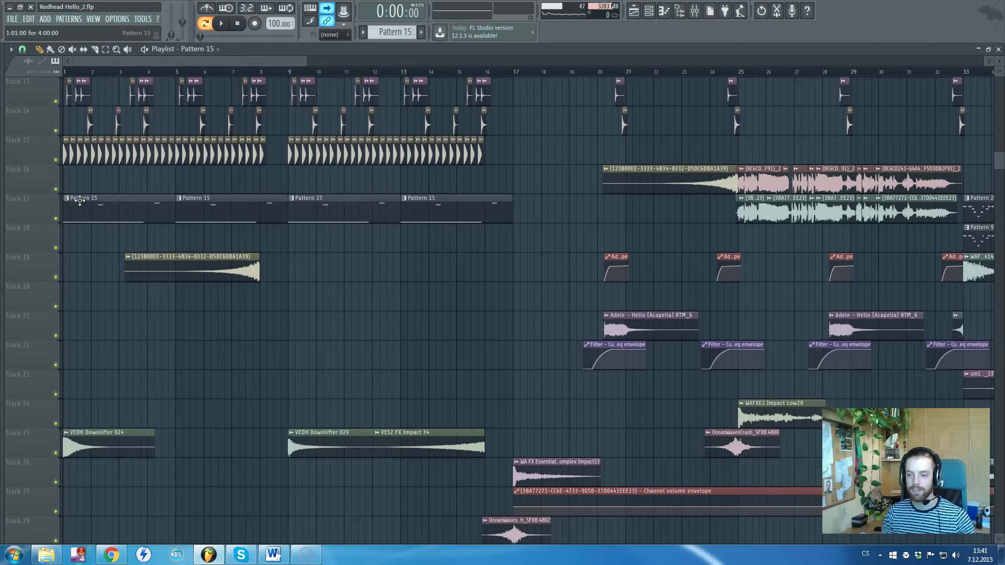
scroll(157, 231, up, 2)
scroll(230, 263, up, 1)
scroll(231, 264, up, 1)
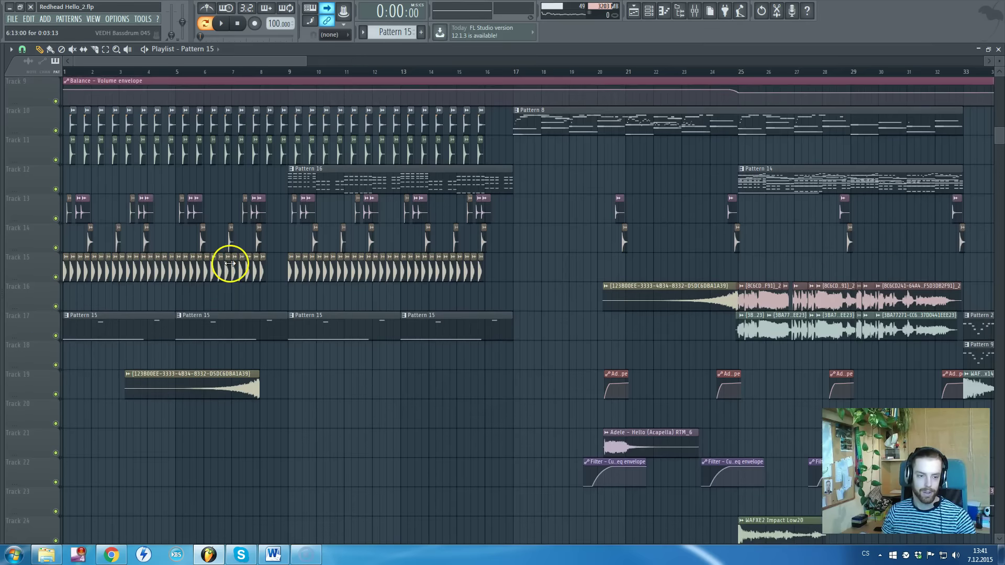
scroll(229, 262, down, 2)
scroll(228, 262, down, 1)
key(space)
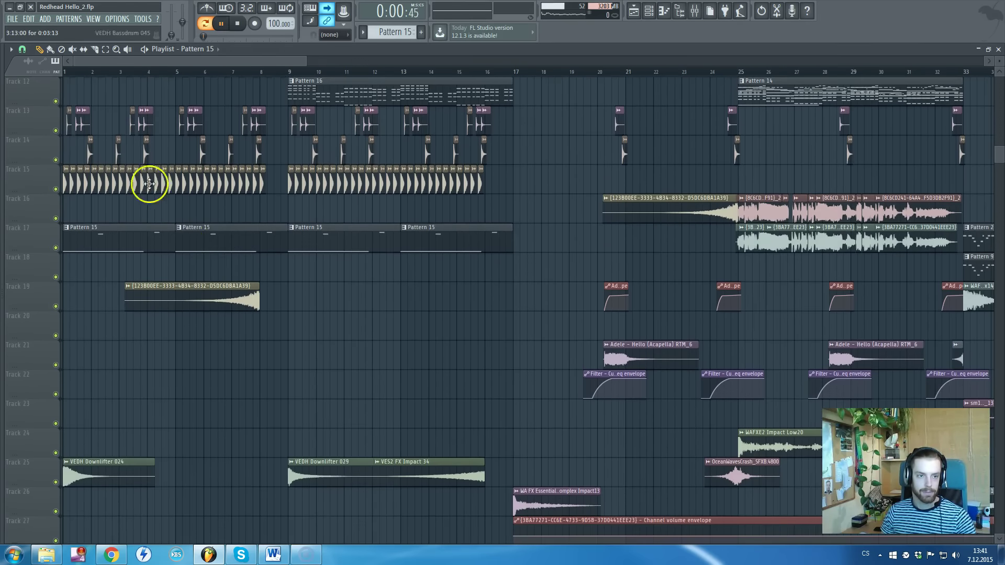
key(space)
key(space)
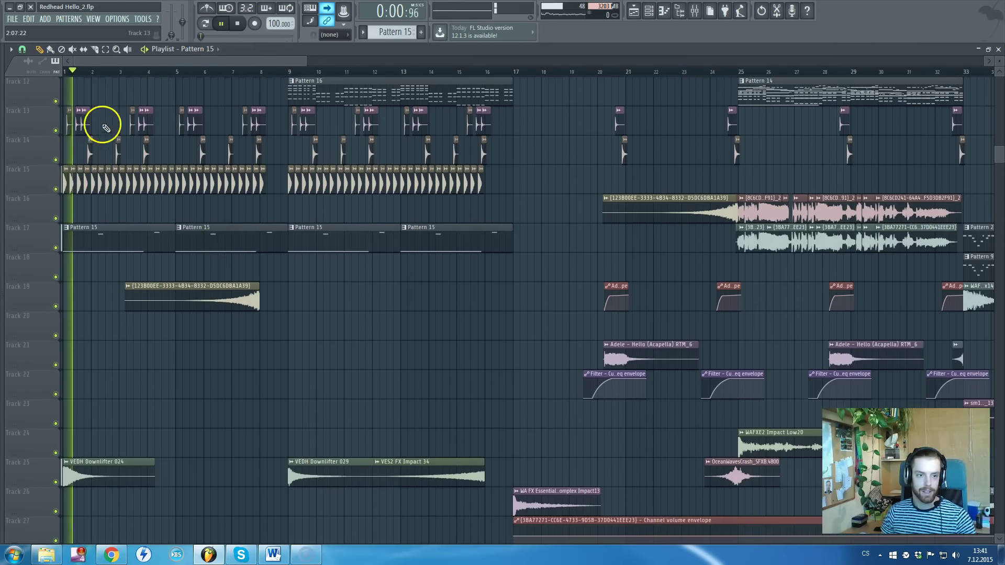
key(space)
click(94, 74)
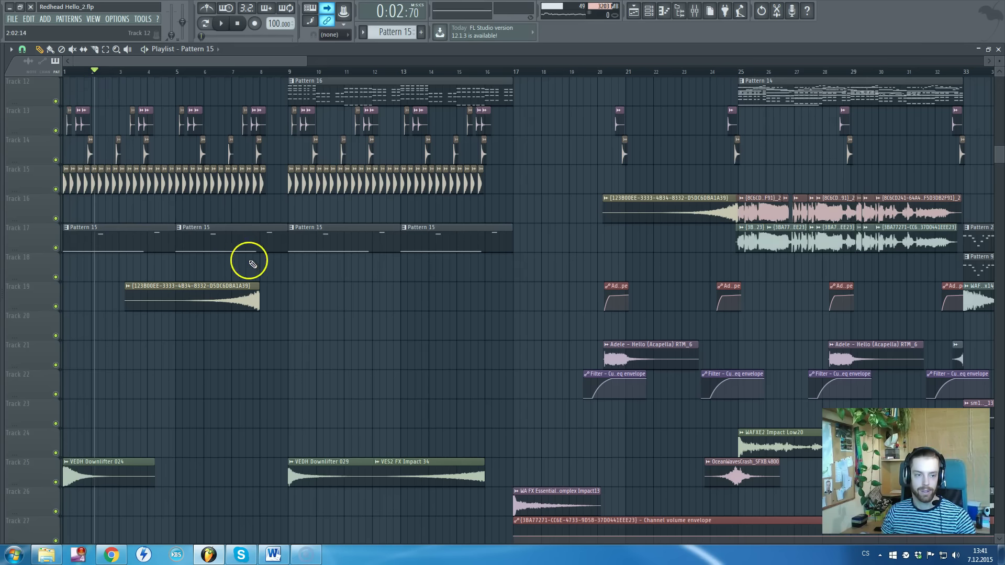
key(space)
scroll(178, 117, up, 2)
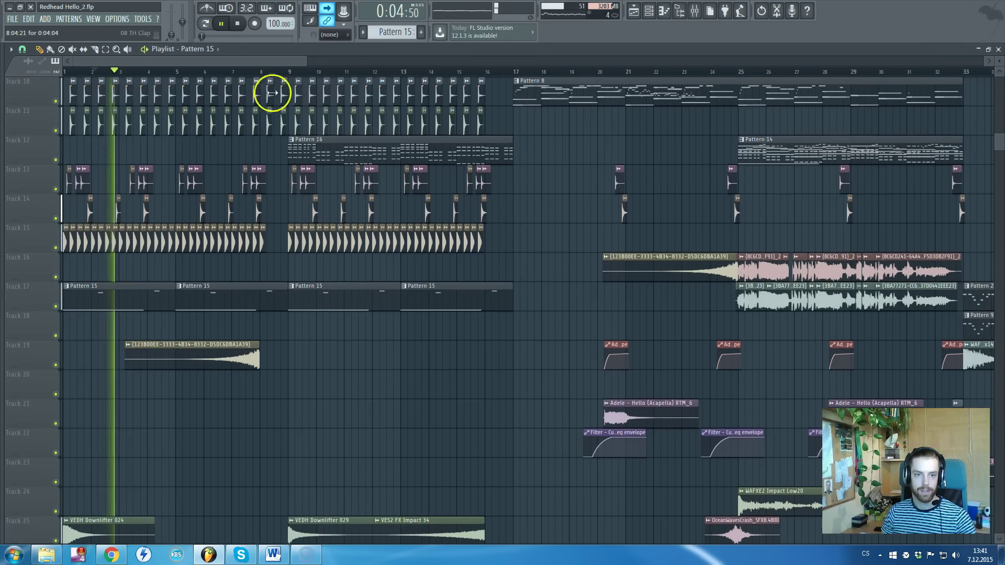
key(space)
click(287, 71)
scroll(224, 215, down, 2)
scroll(262, 361, down, 4)
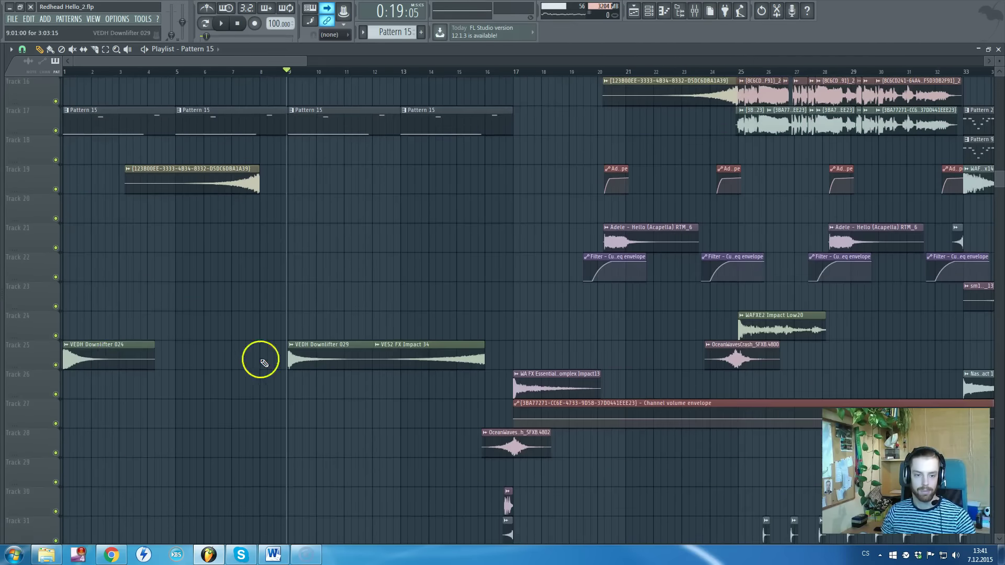
scroll(314, 356, up, 4)
scroll(414, 419, up, 3)
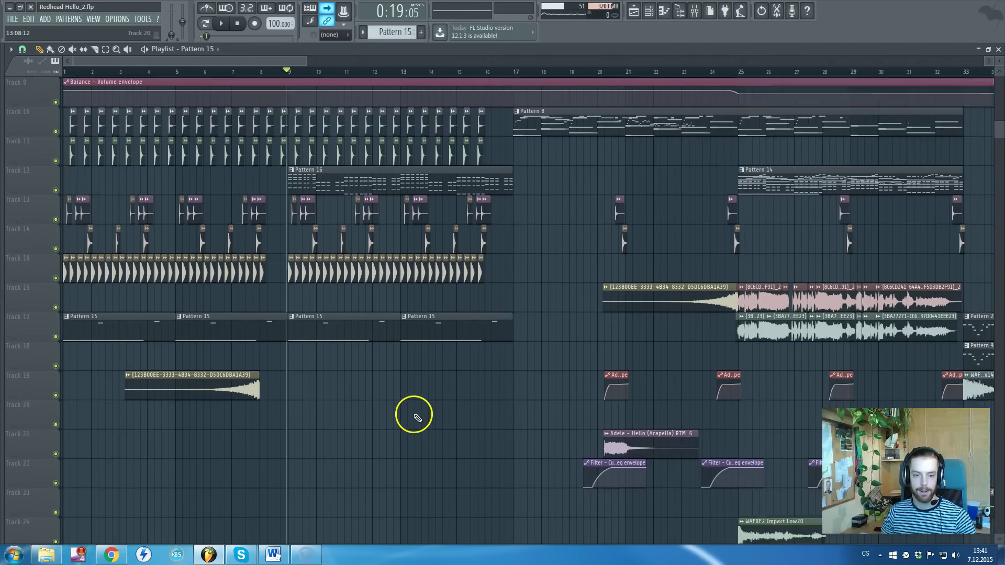
scroll(417, 417, up, 1)
key(space)
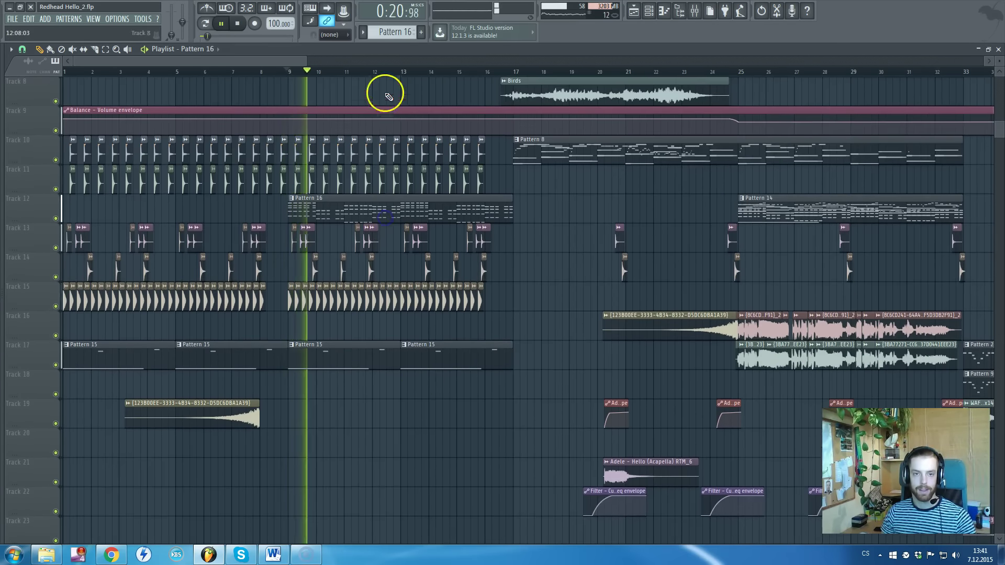
key(F6)
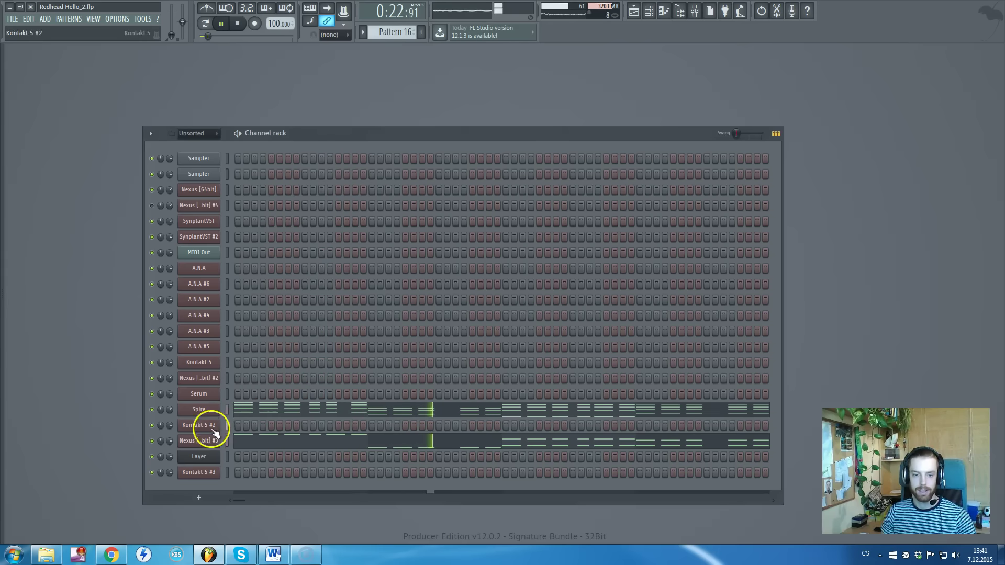
key(F5)
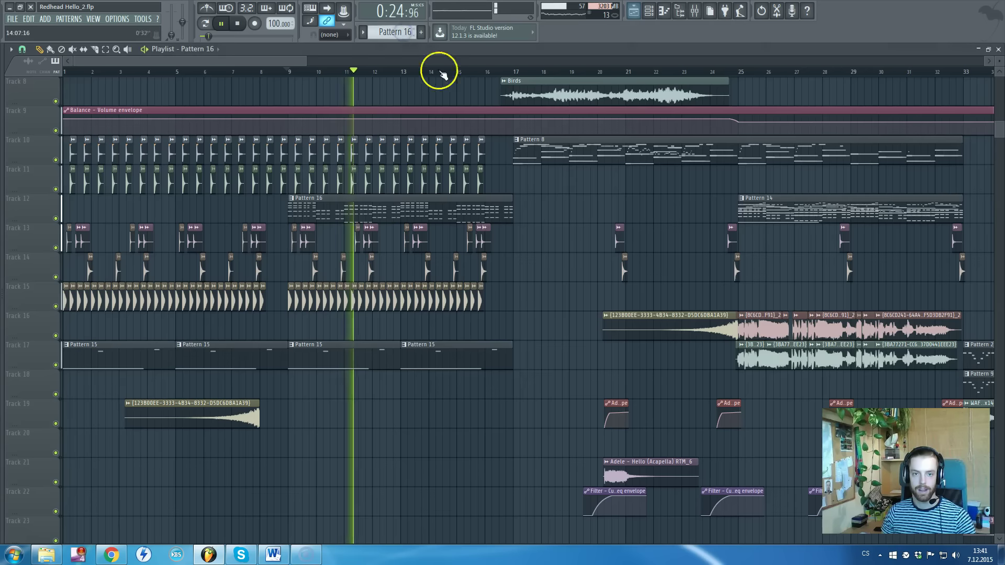
key(space)
scroll(410, 220, down, 5)
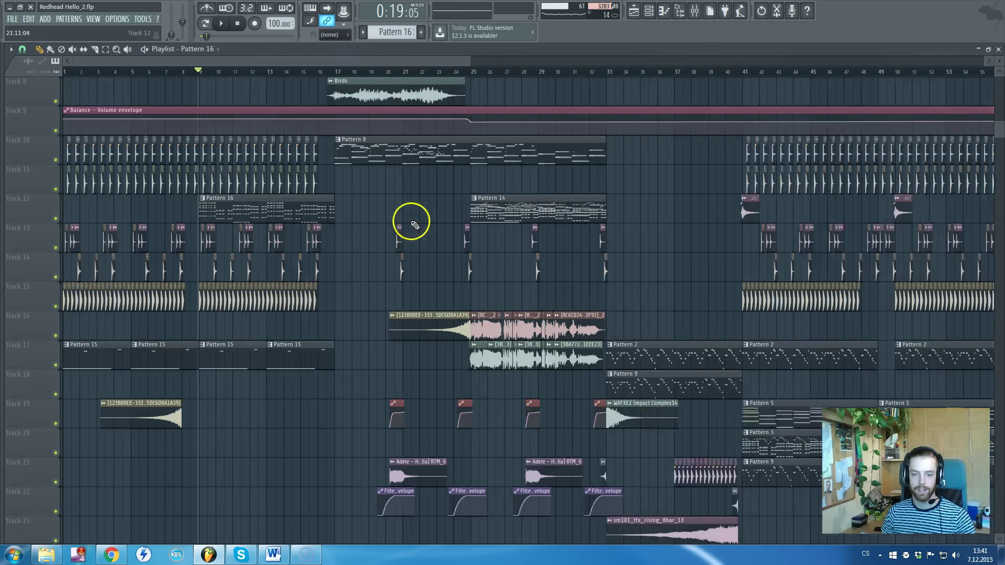
scroll(337, 233, down, 5)
ctrl+scroll(299, 262, up, 3)
scroll(327, 121, up, 7)
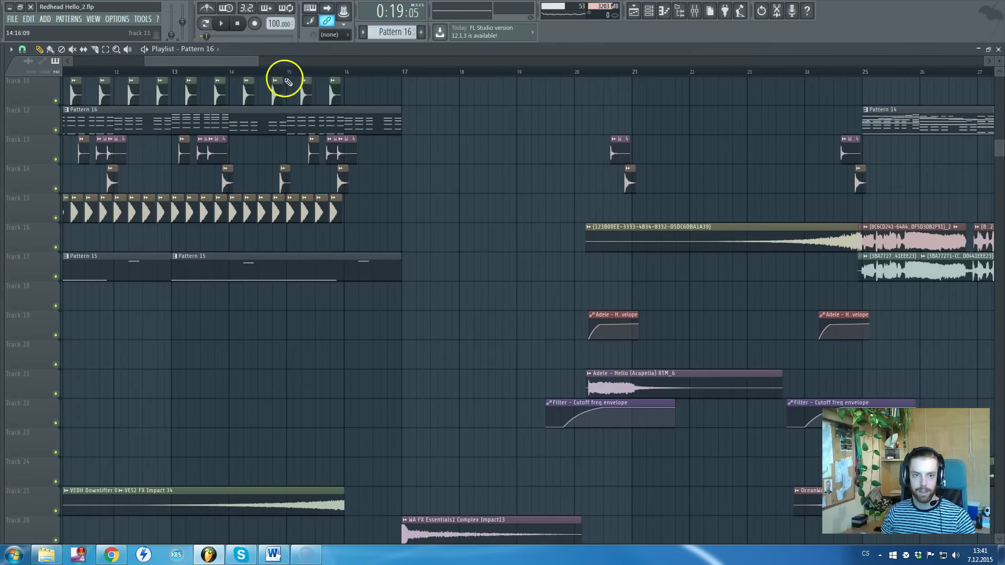
click(293, 71)
click(344, 70)
scroll(415, 195, down, 7)
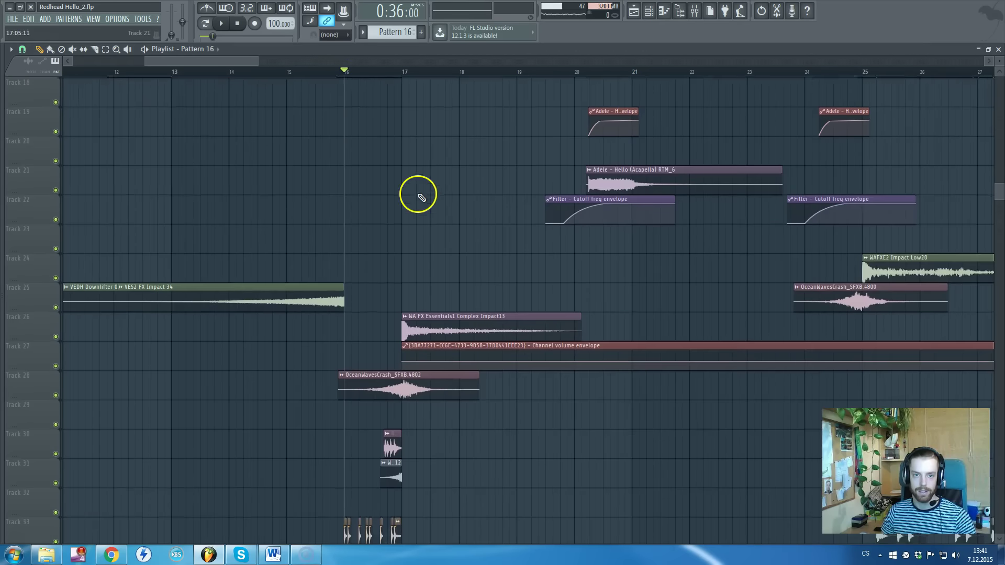
scroll(449, 206, down, 2)
scroll(453, 212, down, 1)
key(space)
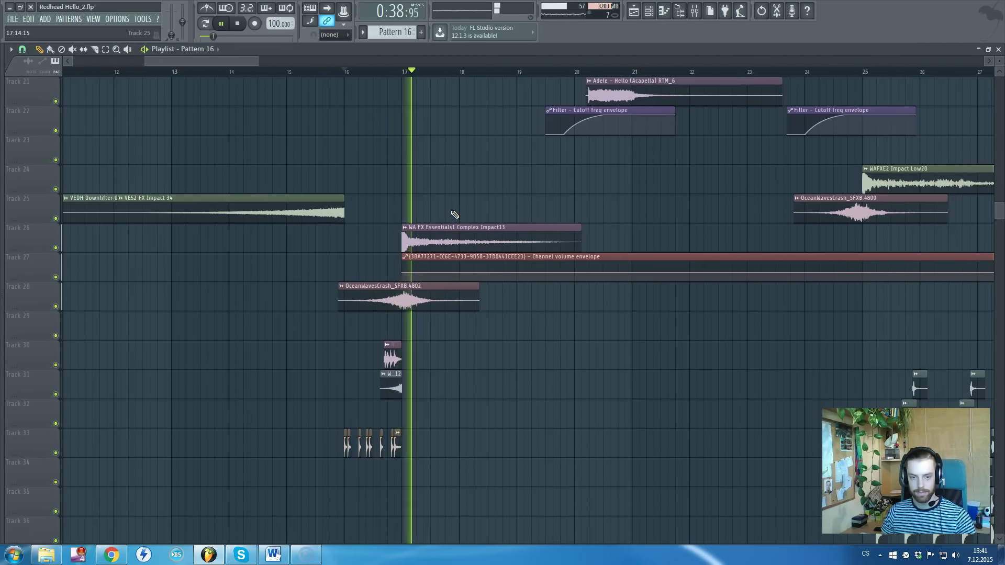
scroll(455, 215, up, 6)
scroll(454, 213, up, 3)
key(space)
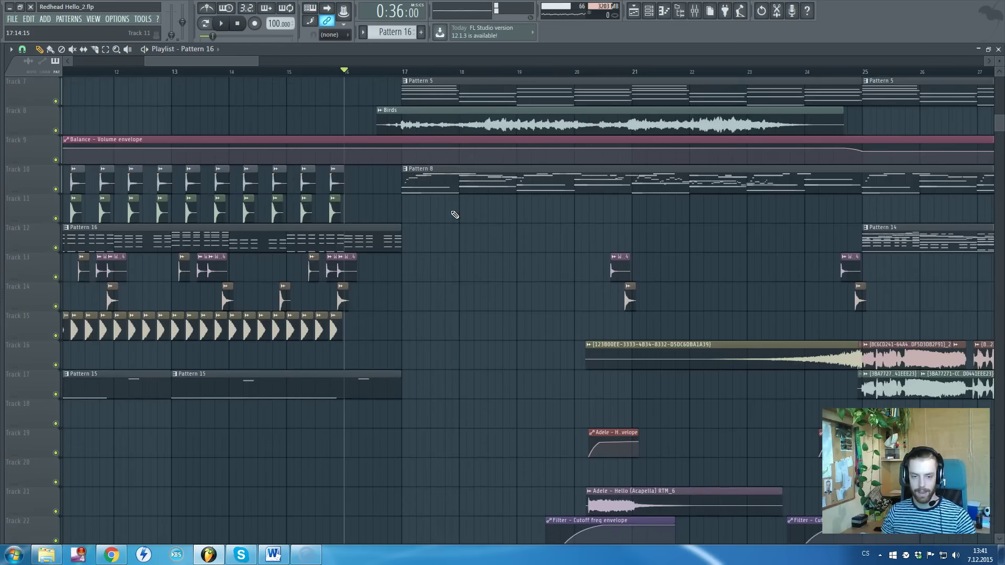
scroll(453, 213, down, 2)
scroll(425, 281, down, 3)
click(425, 281)
scroll(314, 282, up, 3)
scroll(218, 269, down, 2)
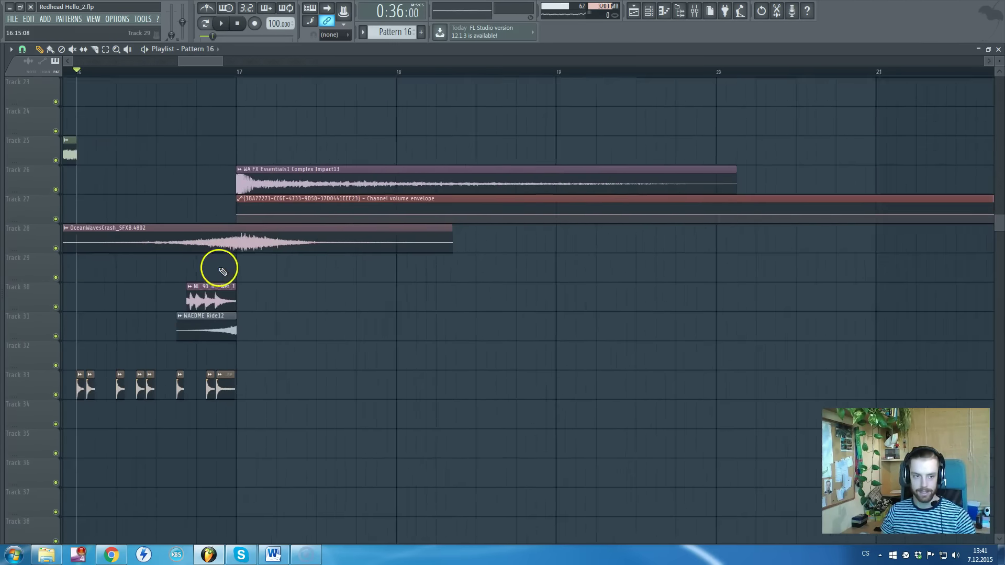
right_click(56, 248)
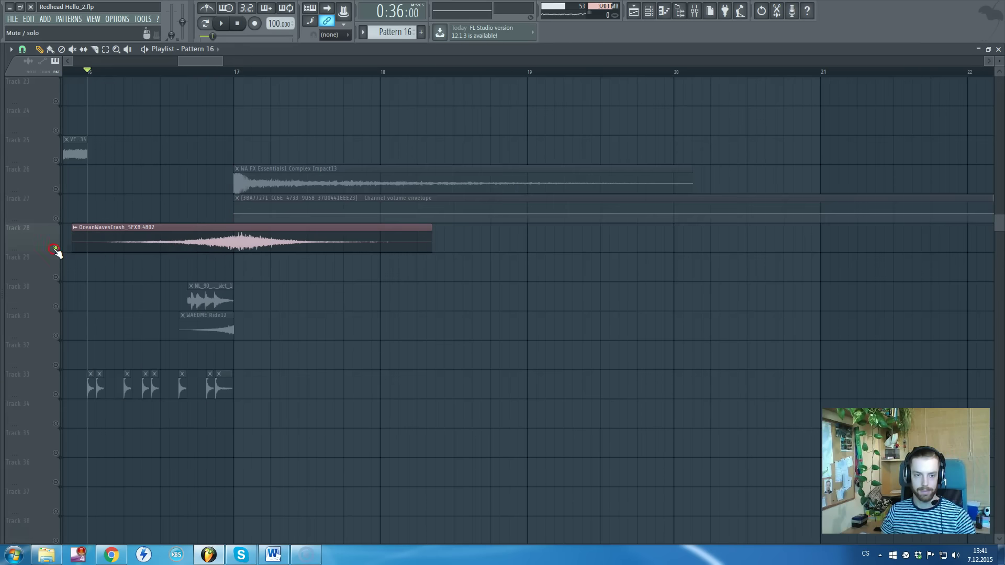
key(space)
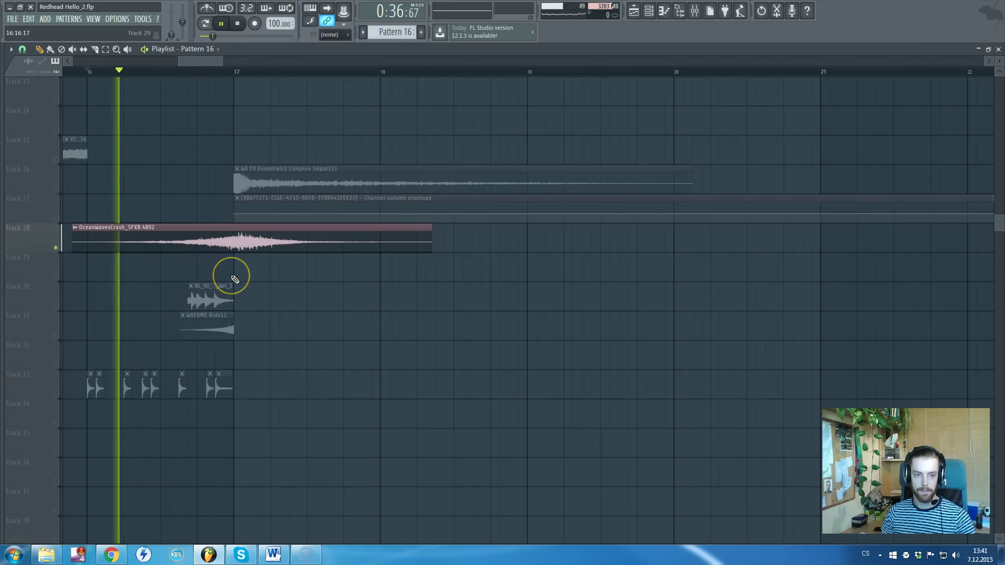
key(space)
right_click(56, 249)
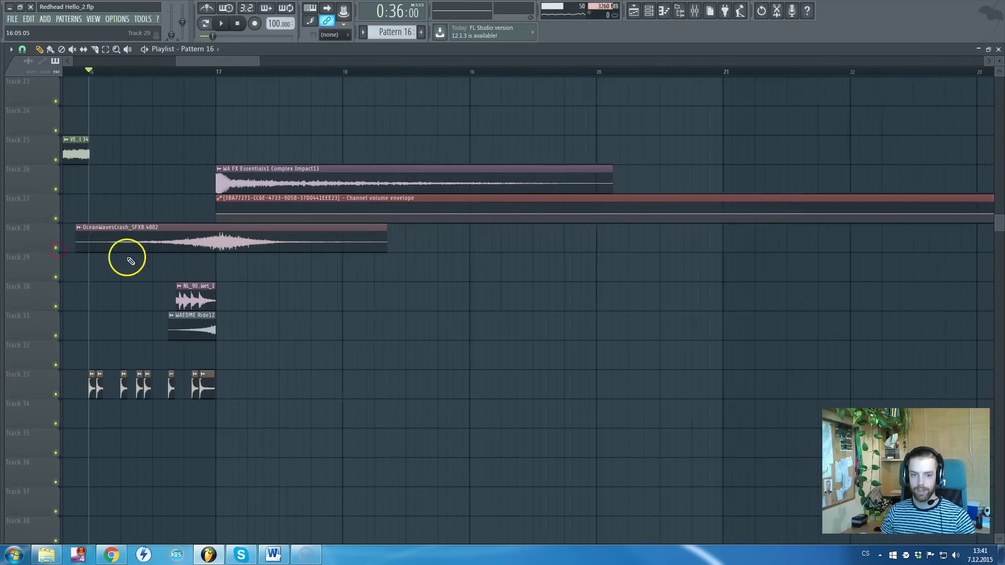
ctrl+scroll(128, 258, down, 5)
ctrl+scroll(146, 314, up, 3)
scroll(217, 314, up, 3)
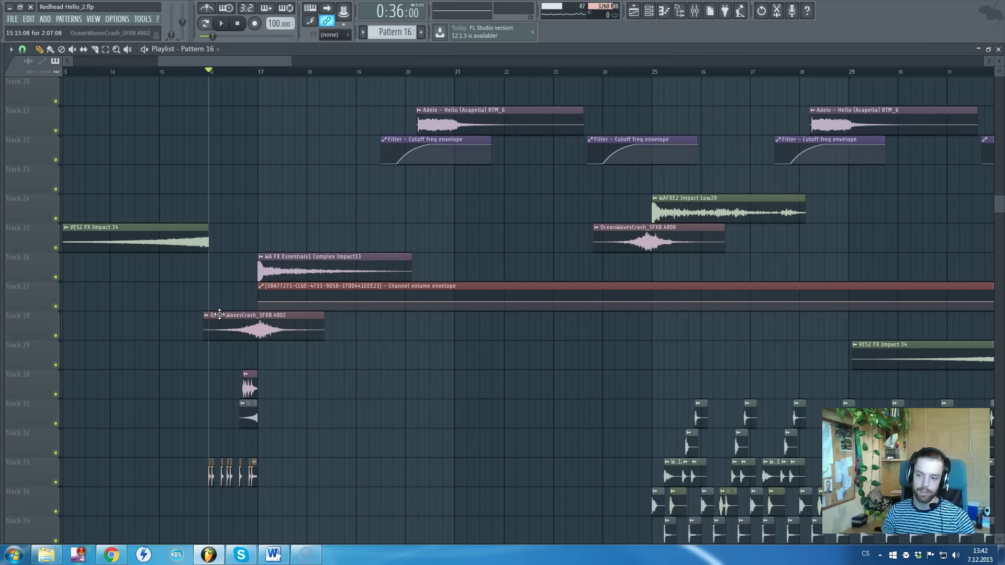
Move the playback position to bar 17 and solo Track 8's Birds sample
scroll(219, 314, up, 2)
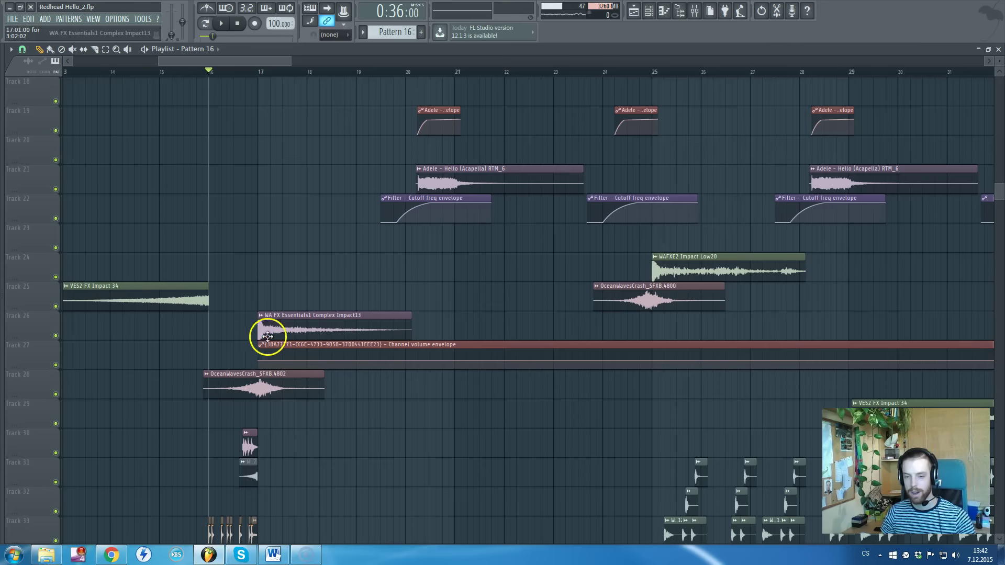
ctrl+scroll(253, 386, down, 3)
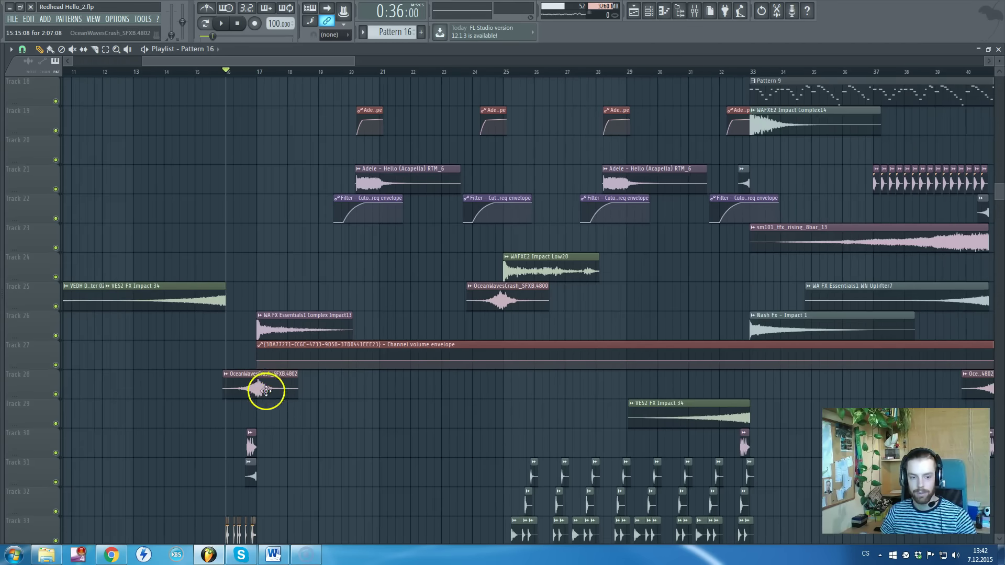
ctrl+scroll(248, 389, up, 2)
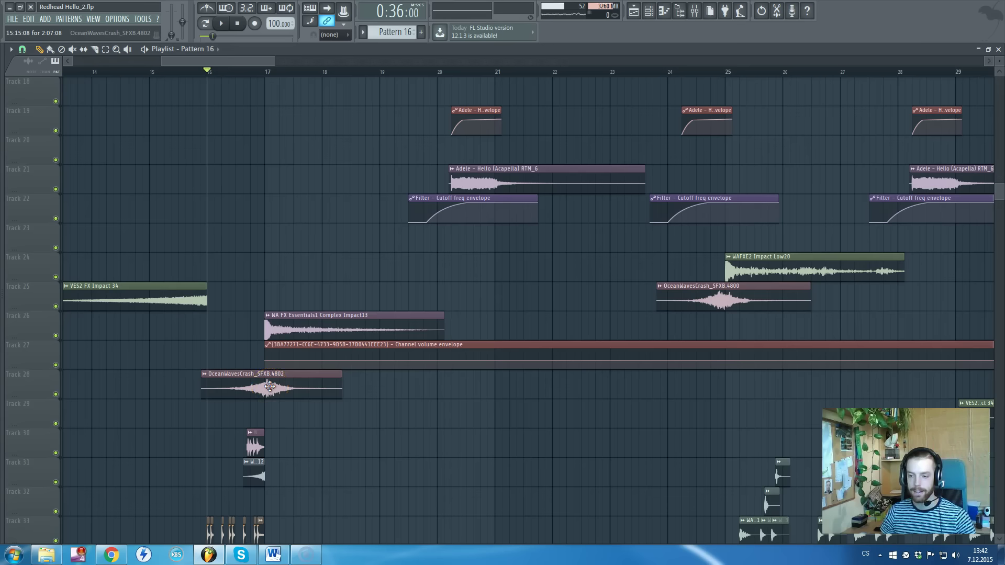
ctrl+scroll(276, 385, down, 2)
scroll(272, 392, up, 2)
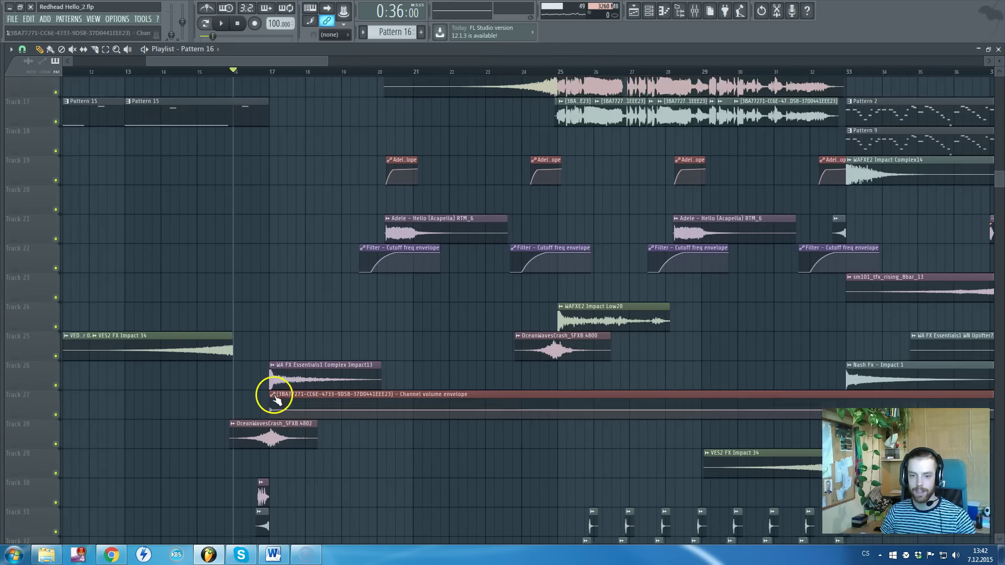
scroll(398, 450, up, 2)
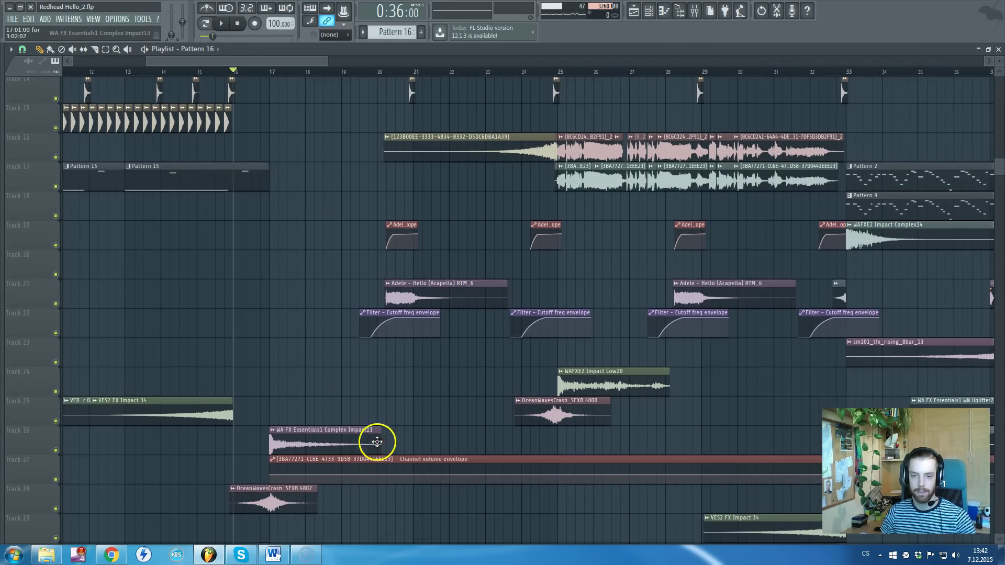
scroll(386, 411, up, 3)
scroll(388, 413, up, 5)
scroll(388, 414, up, 4)
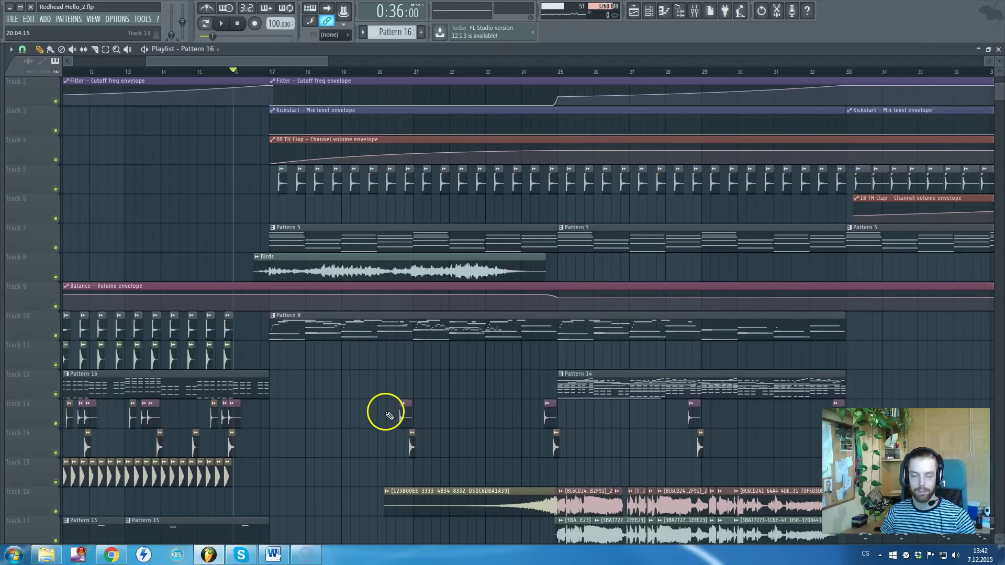
click(269, 72)
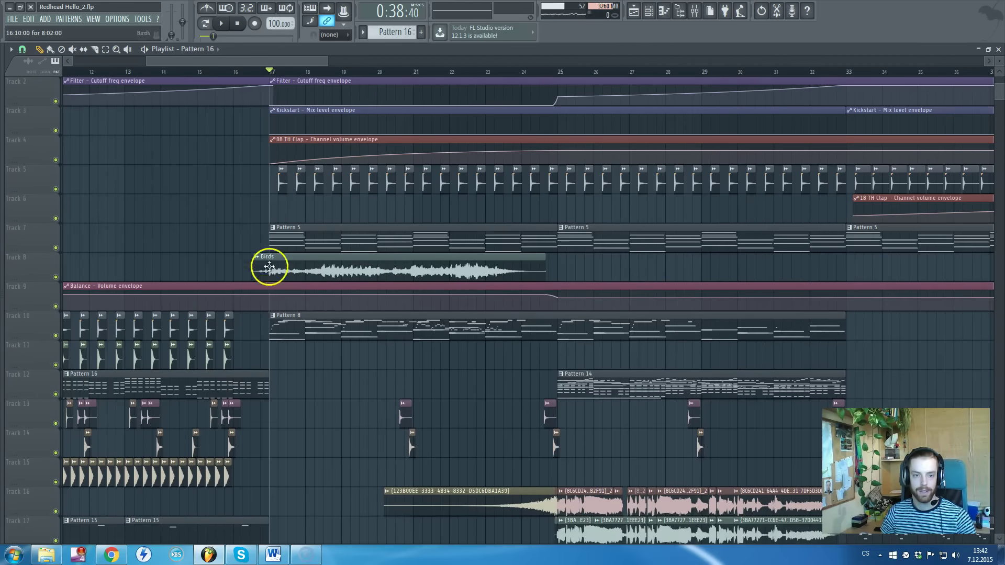
mouse_move(102, 286)
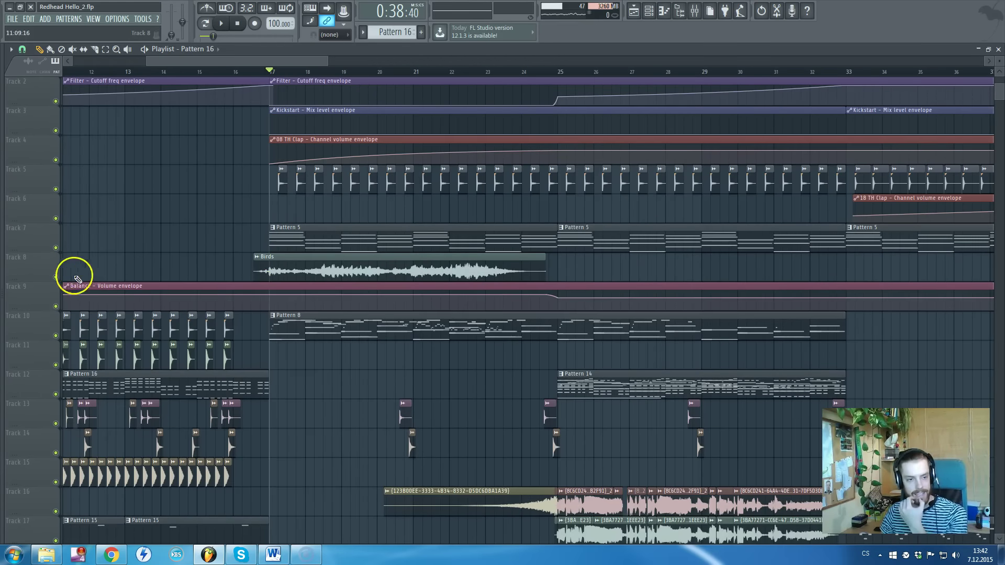
right_click(55, 277)
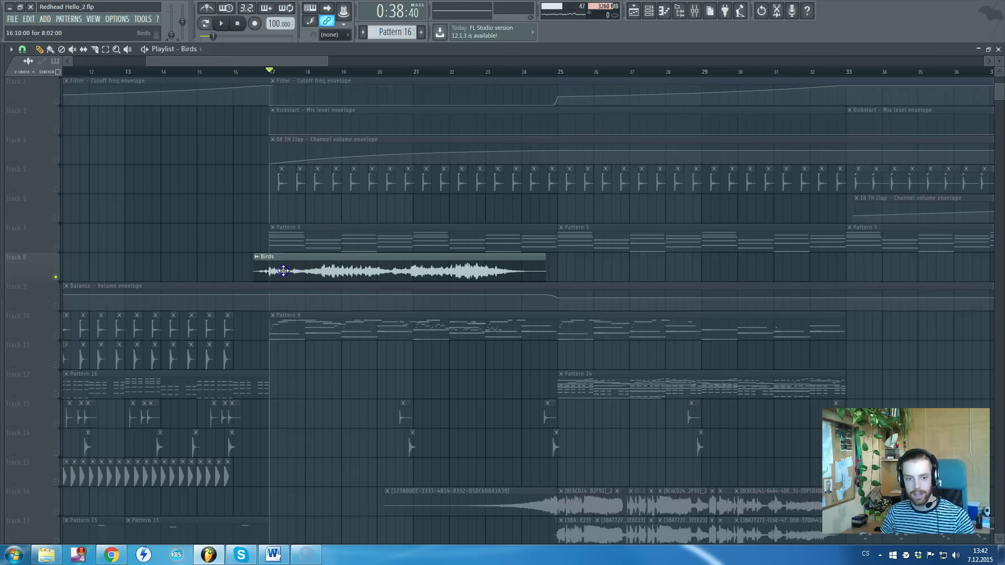
Audition the soloed Birds sample and raise its channel volume to about 68%
double_click(264, 270)
key(space)
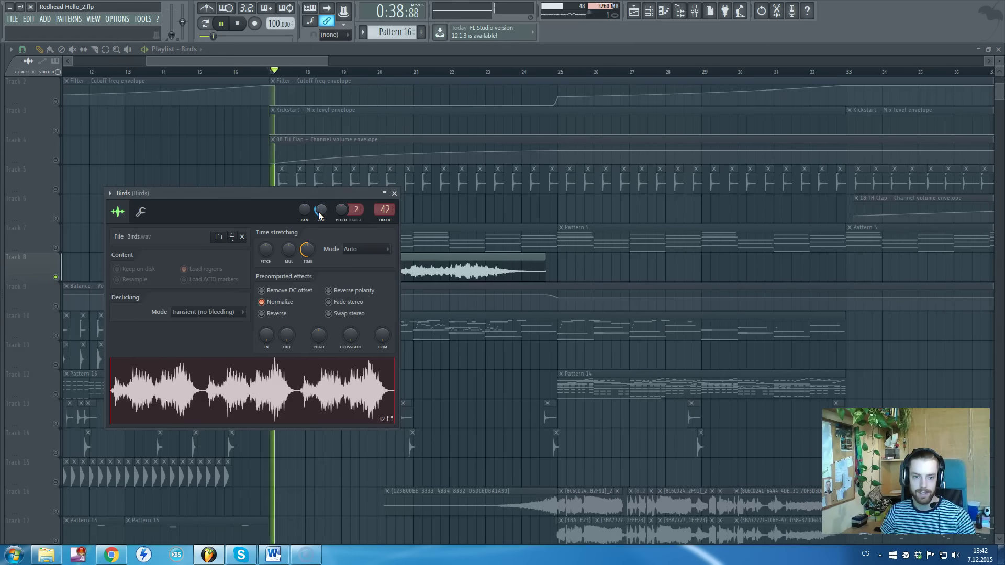
mouse_move(321, 209)
mouse_down()
mouse_move(326, 175)
mouse_move(321, 273)
mouse_up()
key(space)
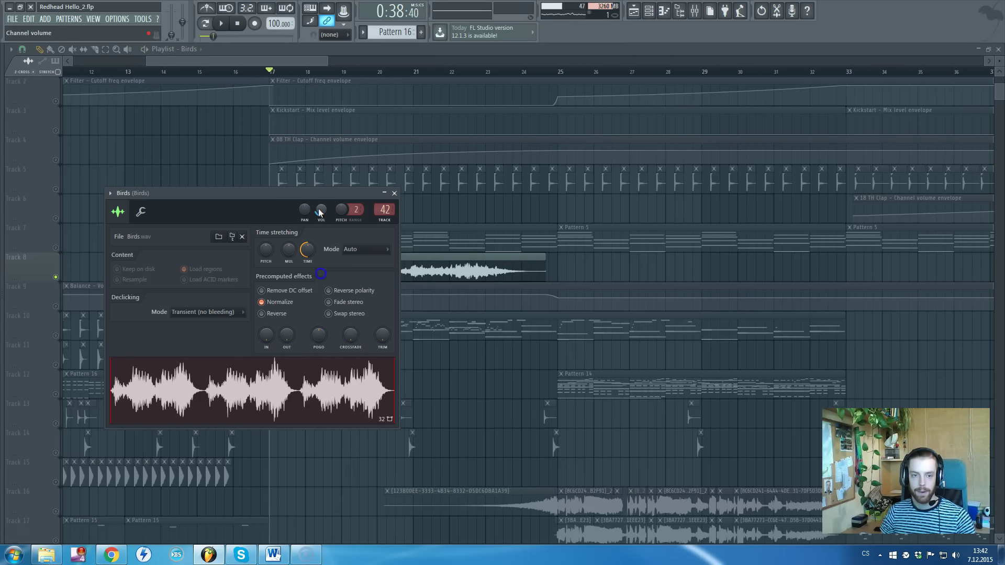
click(394, 193)
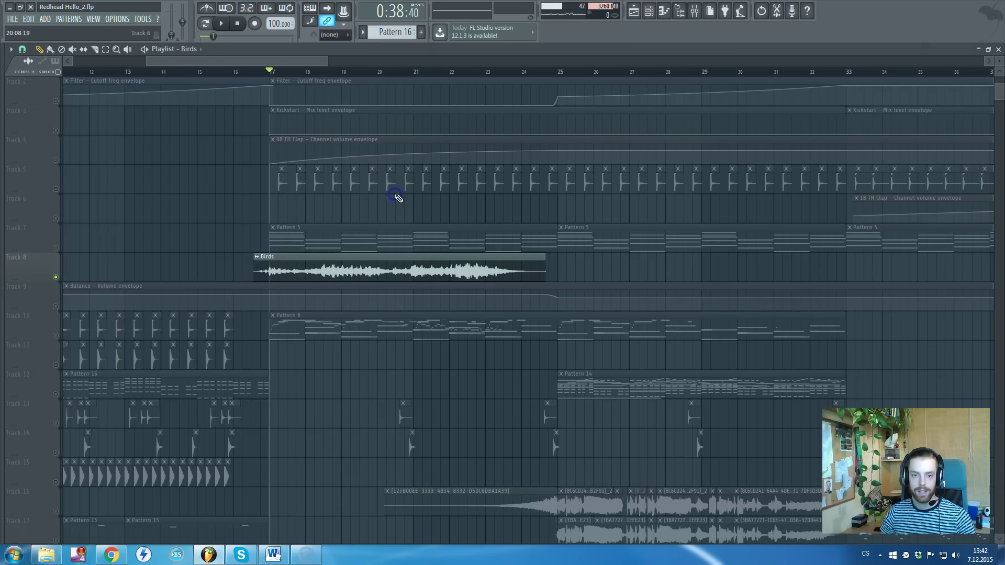
Unsolo Track 8, then close the Playlist to return to the channel rack
right_click(56, 277)
scroll(230, 271, down, 4)
scroll(236, 272, up, 3)
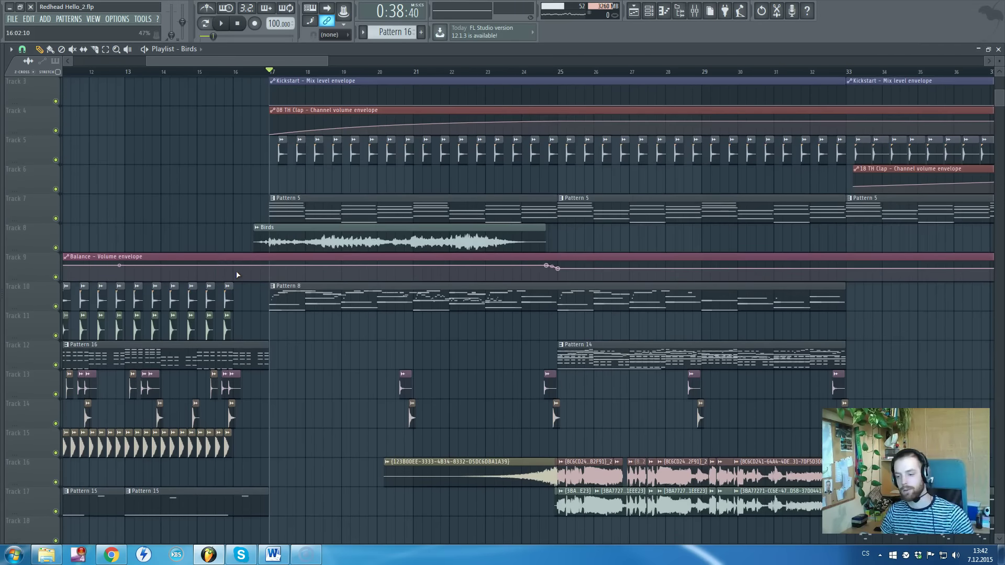
click(287, 82)
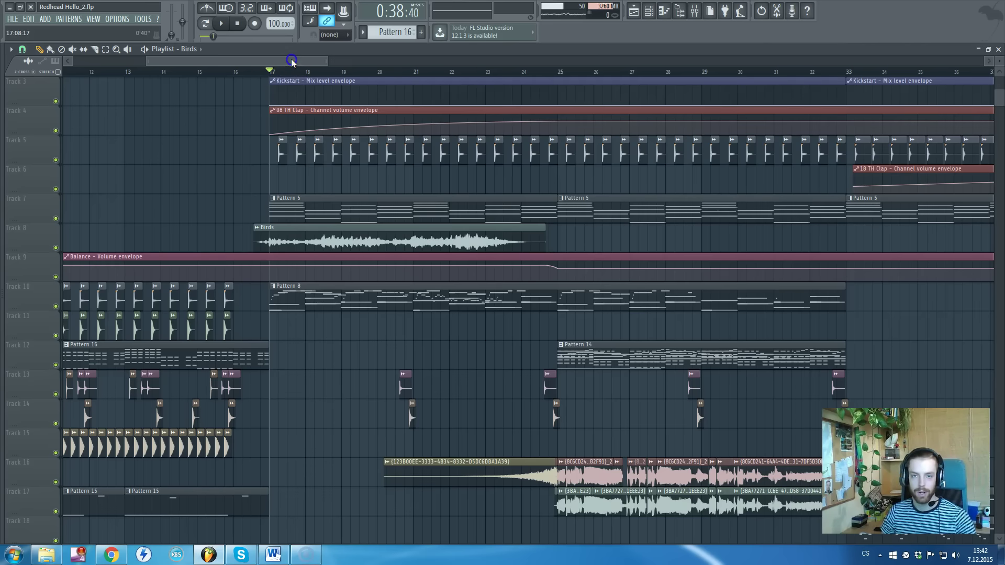
scroll(421, 206, down, 2)
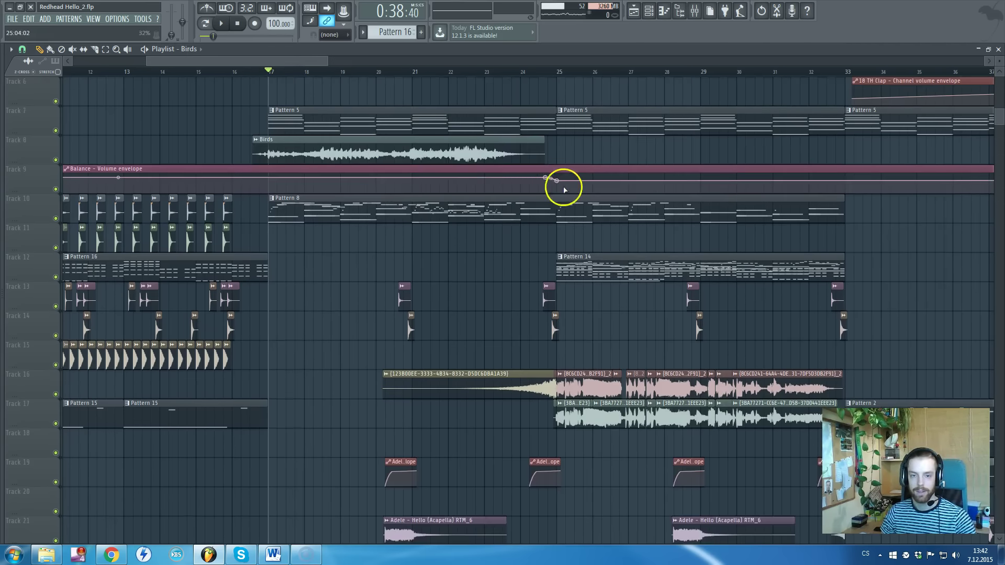
scroll(561, 186, up, 3)
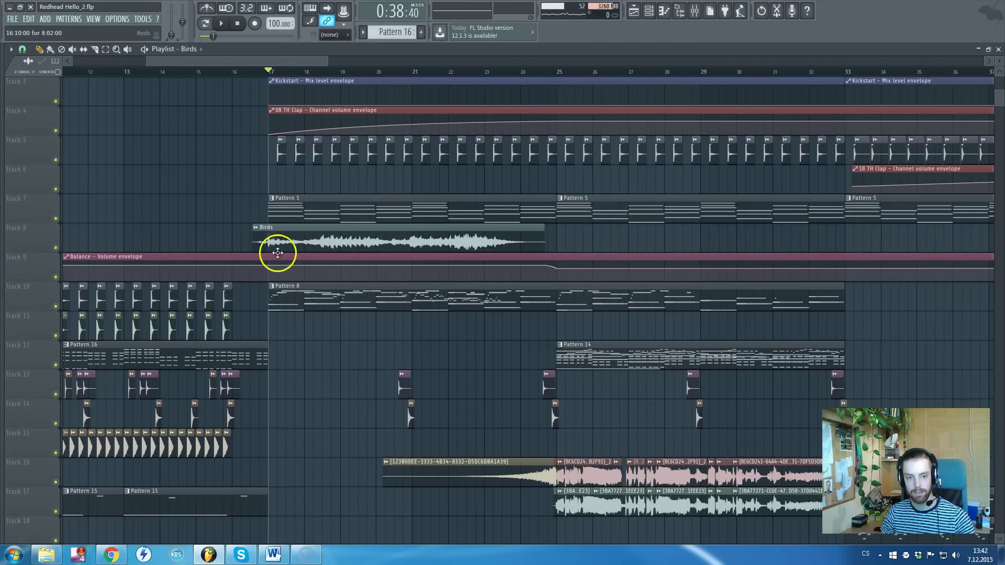
mouse_move(549, 266)
scroll(318, 264, up, 1)
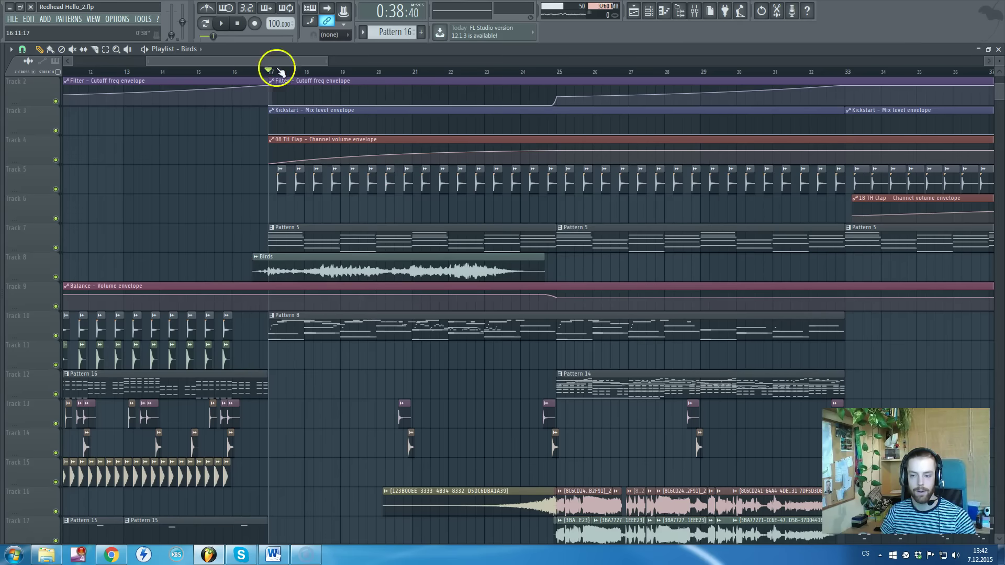
ctrl+scroll(523, 311, down, 2)
scroll(451, 319, down, 4)
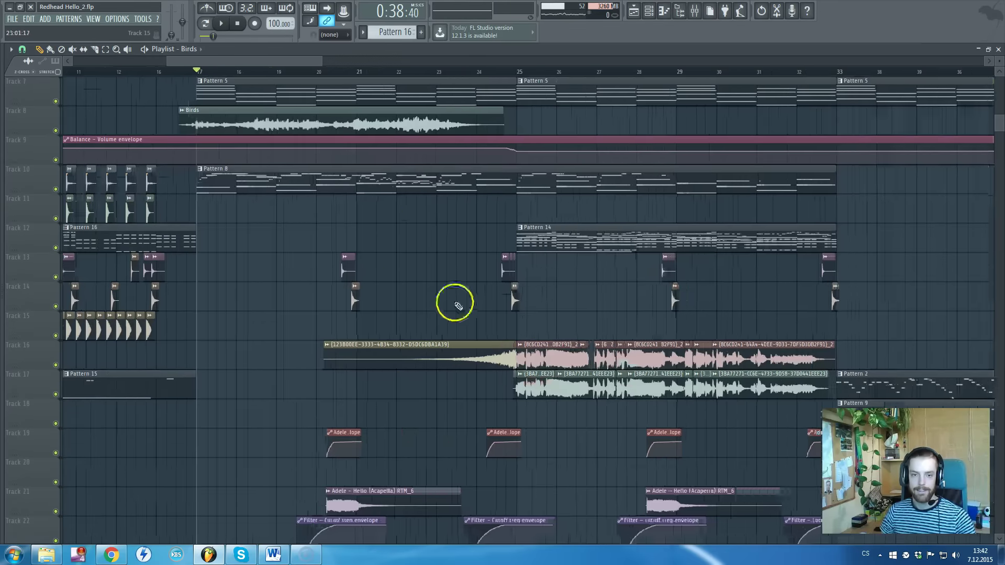
ctrl+scroll(449, 299, up, 2)
scroll(366, 251, up, 3)
key(F5)
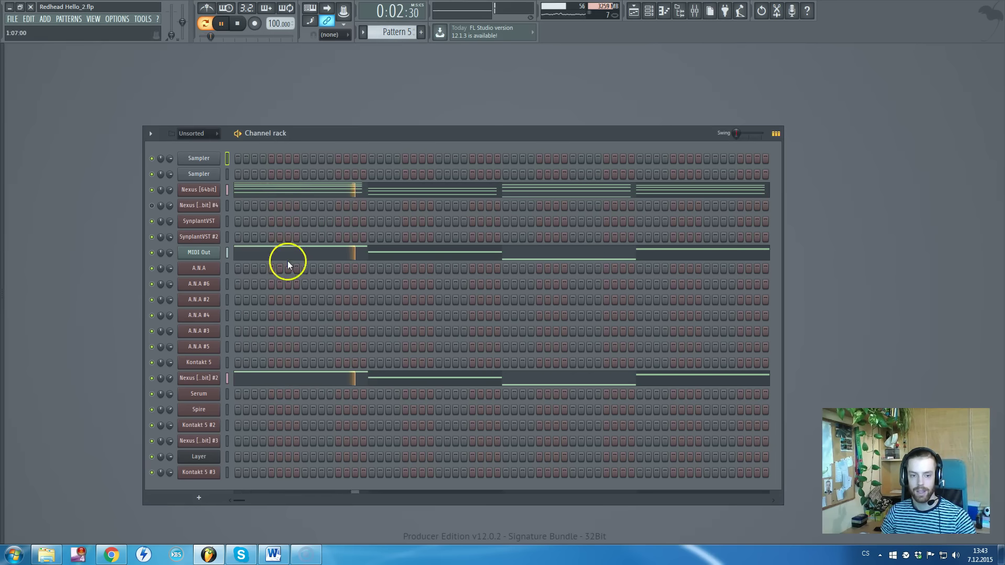
Stop playback and inspect the Nexus inserts' effects in the Mixer
key(space)
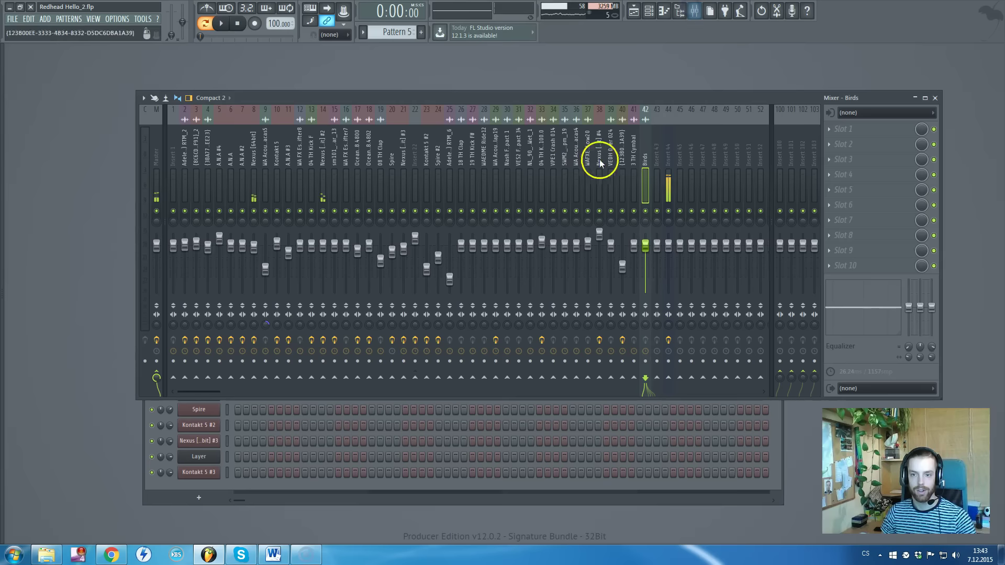
click(323, 146)
click(252, 156)
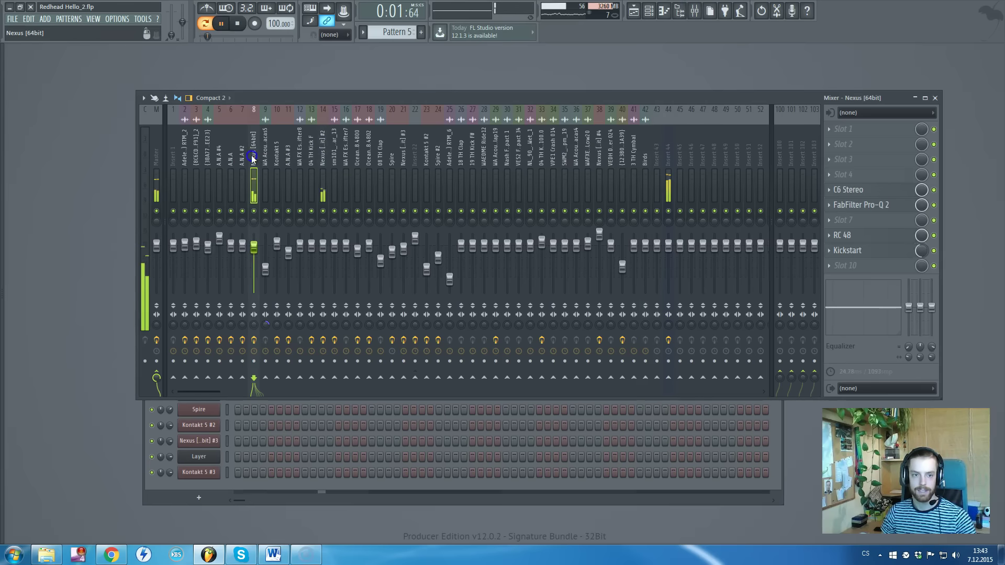
click(325, 141)
key(F9)
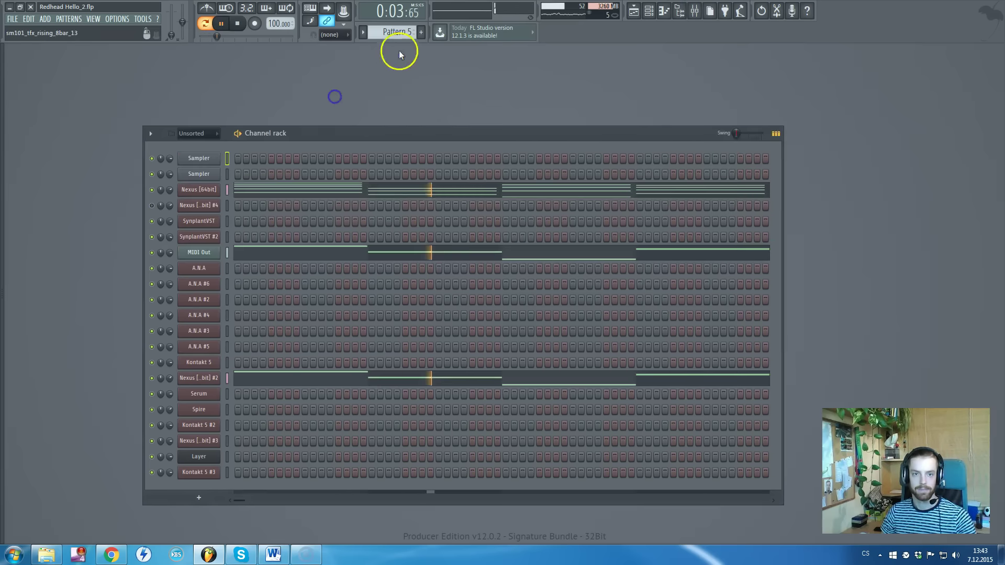
Select a Pattern 8 clip in the Playlist, then close the Playlist
key(space)
key(F5)
ctrl+scroll(397, 168, down, 3)
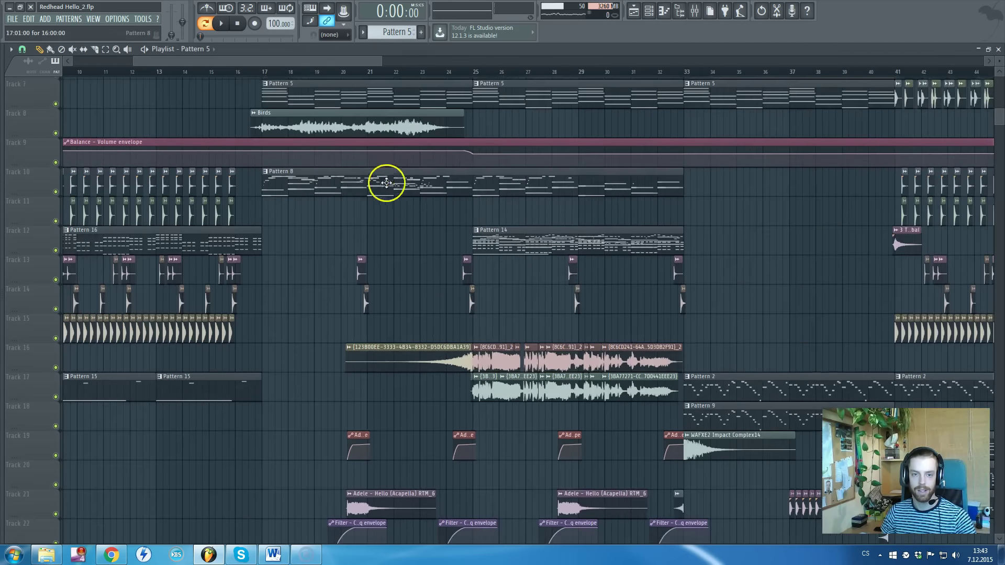
scroll(427, 171, up, 2)
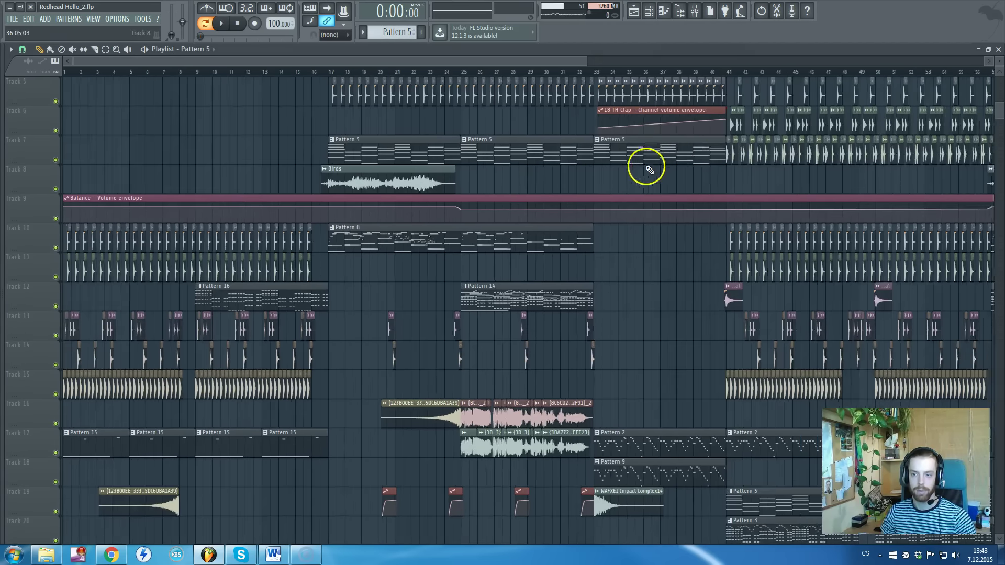
drag(487, 78, 635, 173)
scroll(620, 297, down, 3)
scroll(649, 283, up, 3)
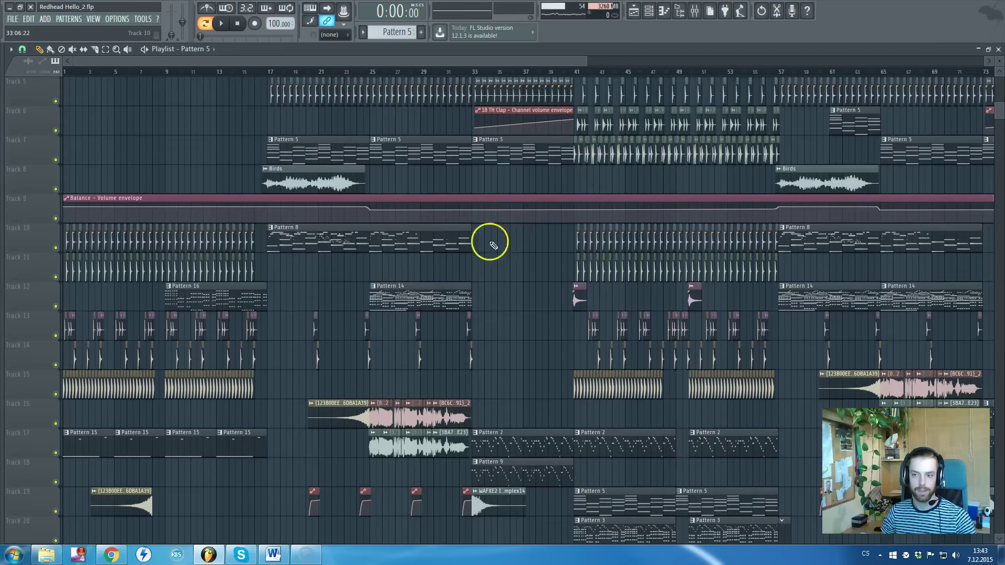
scroll(471, 238, up, 1)
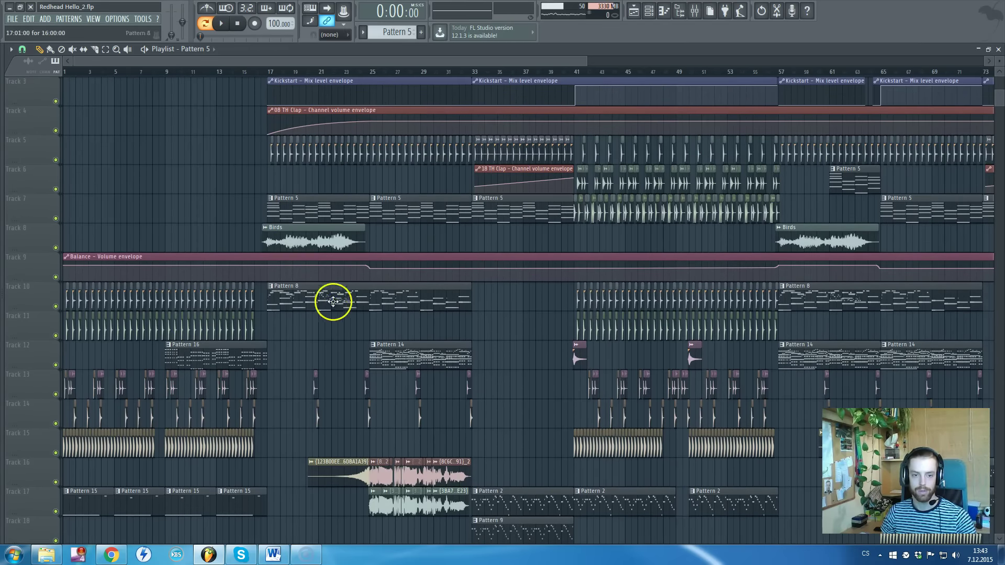
key(F5)
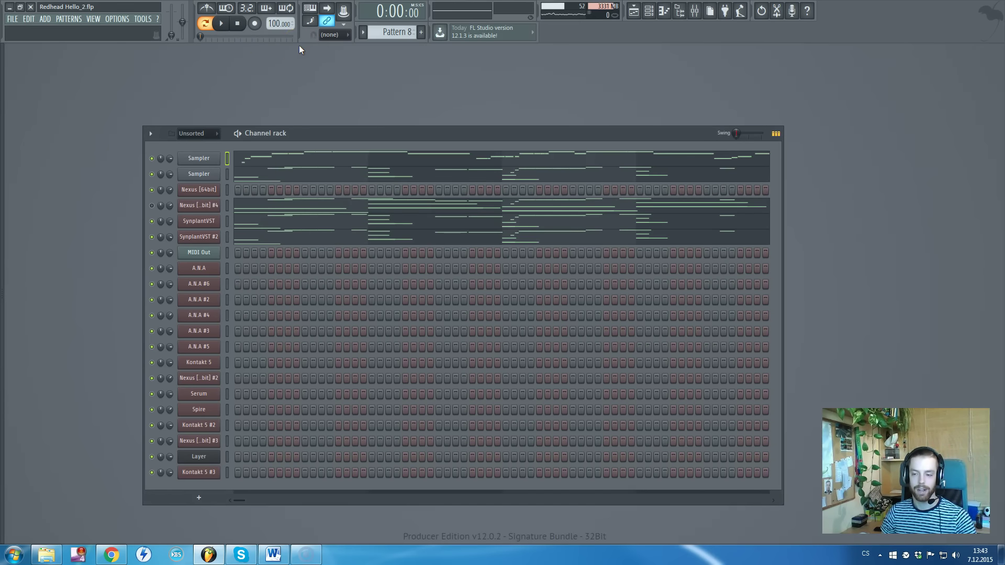
key(space)
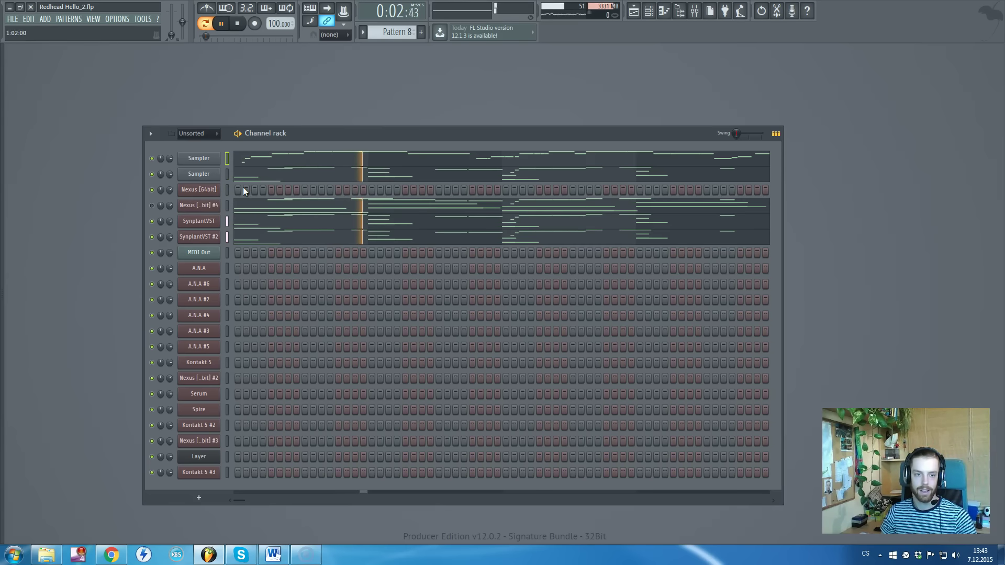
click(152, 237)
click(152, 221)
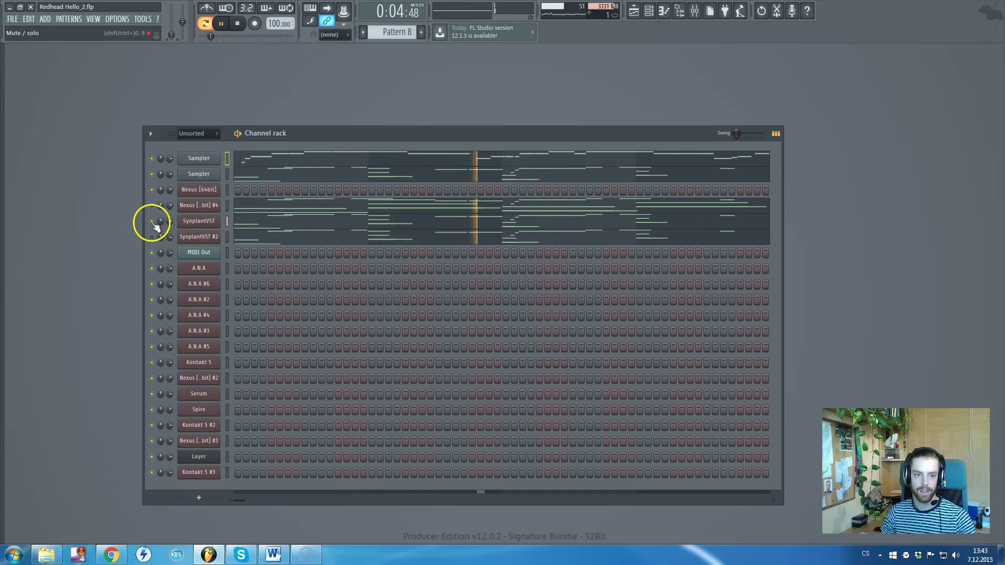
click(152, 236)
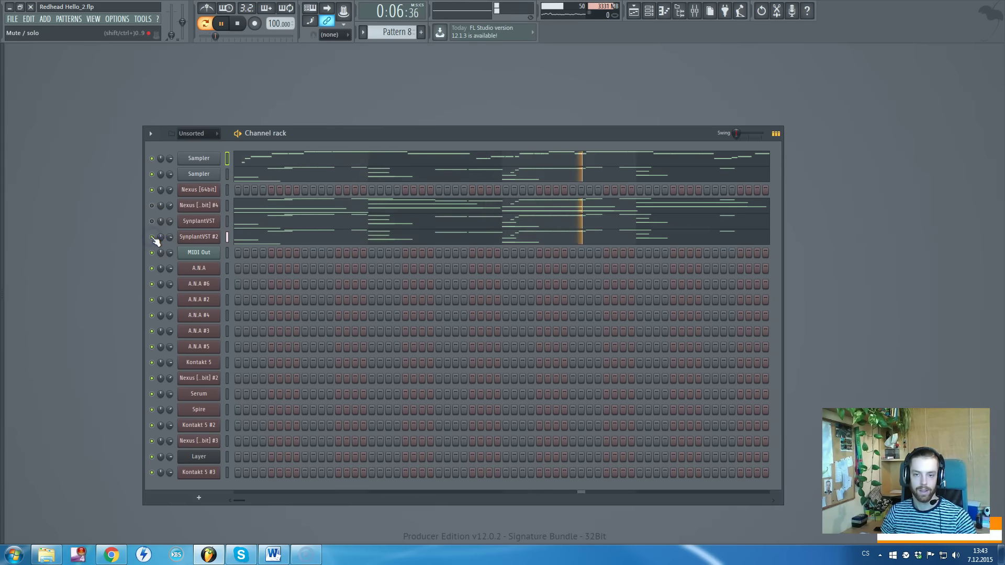
click(152, 236)
key(space)
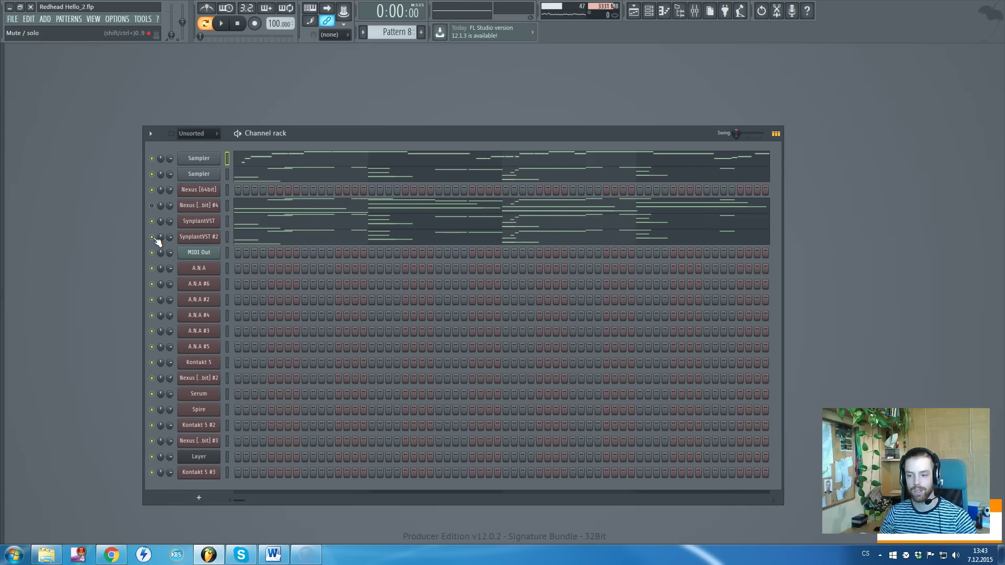
drag(222, 216, 209, 228)
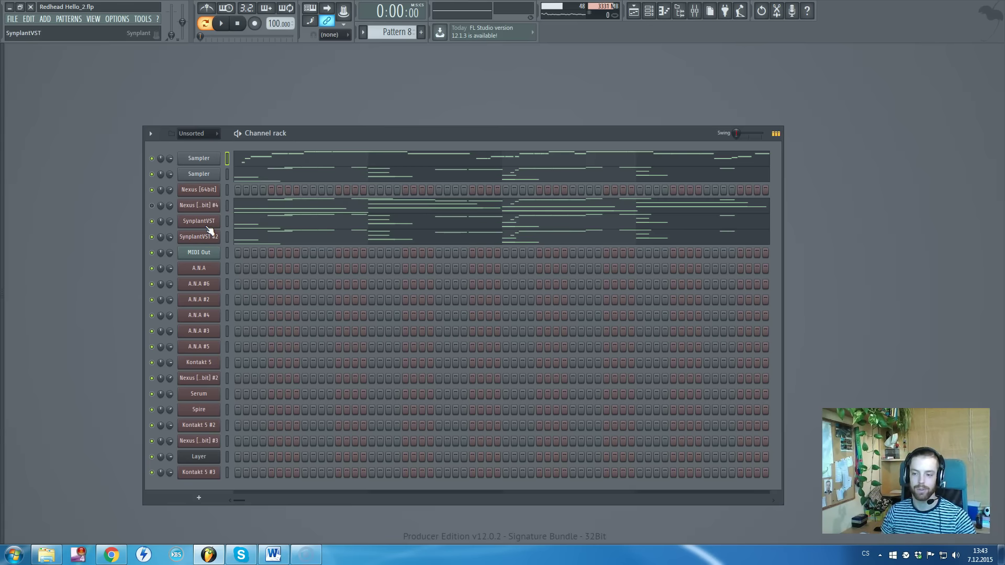
click(207, 224)
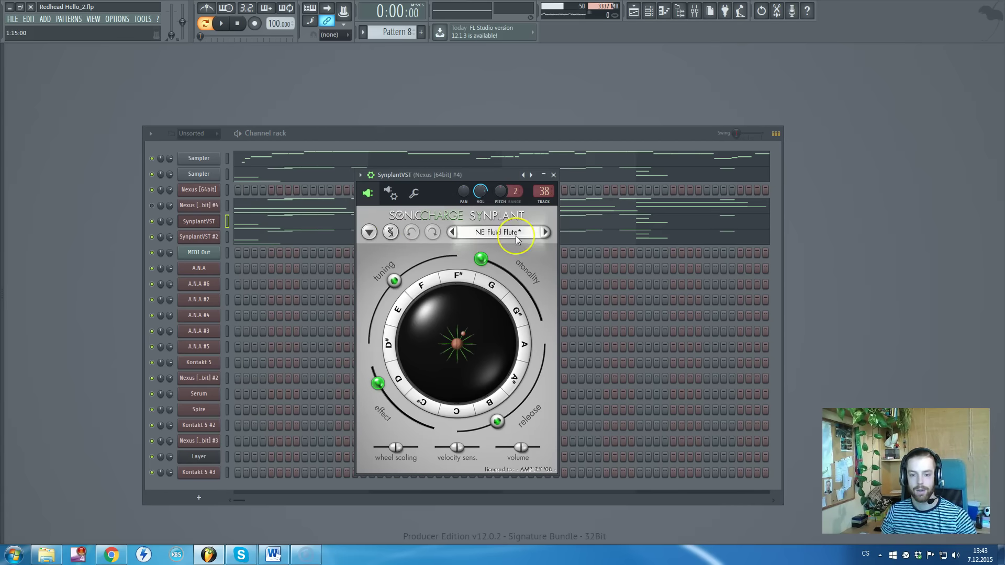
click(553, 175)
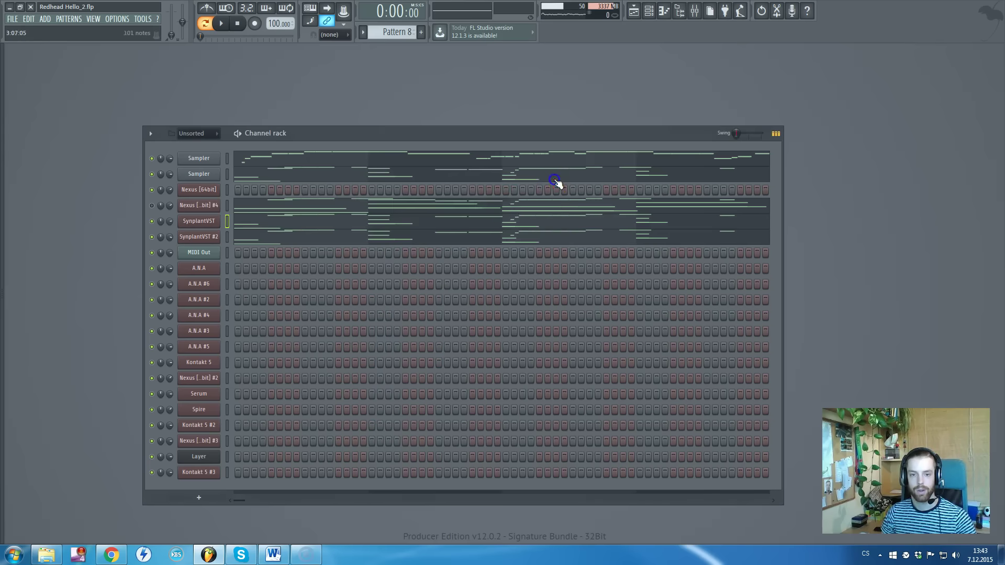
click(208, 238)
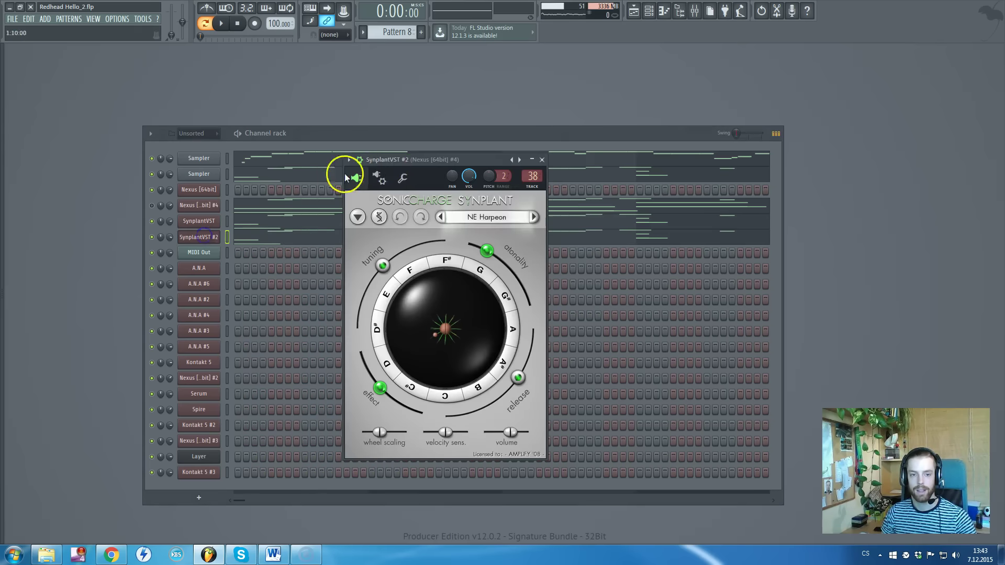
click(384, 219)
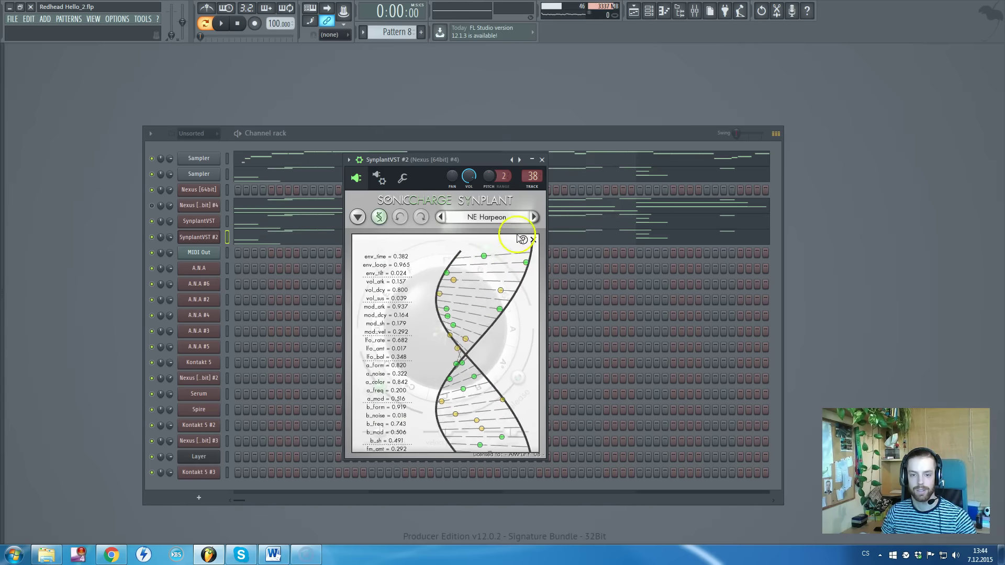
click(541, 160)
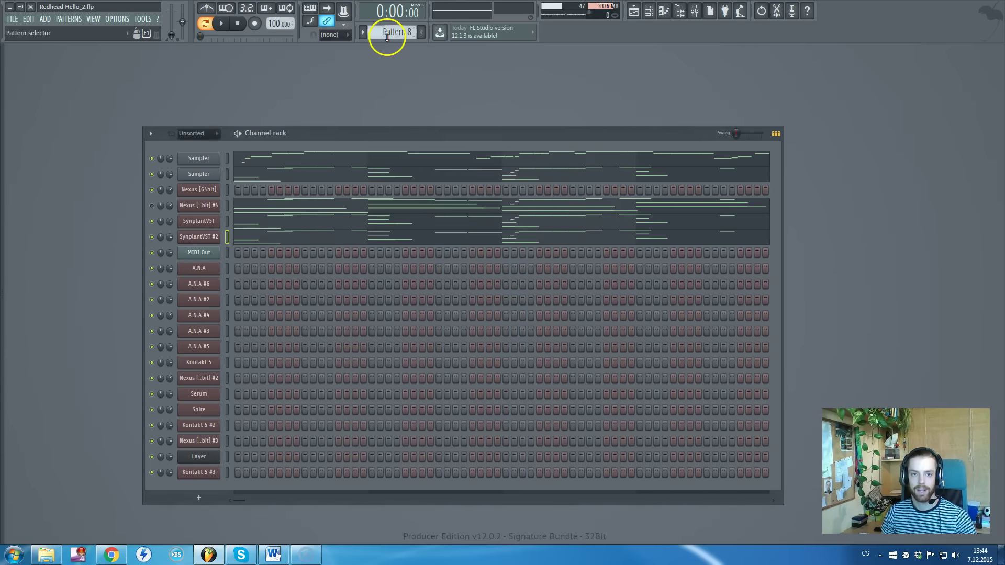
Play the arrangement from bar 25 in full-screen playlist view, then stop
key(F5)
scroll(439, 89, down, 3)
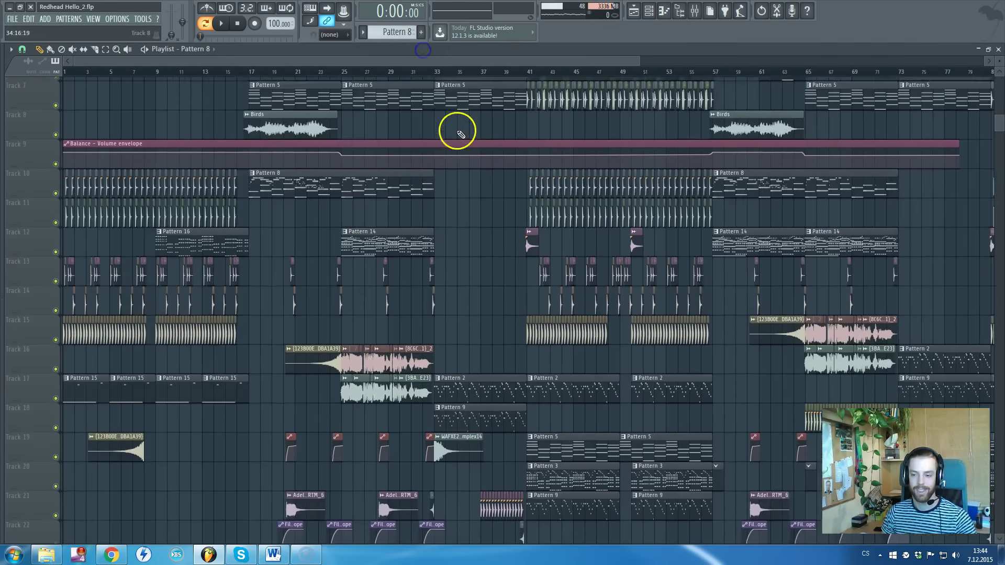
scroll(445, 146, down, 3)
scroll(419, 183, down, 3)
scroll(387, 209, down, 2)
scroll(369, 229, up, 4)
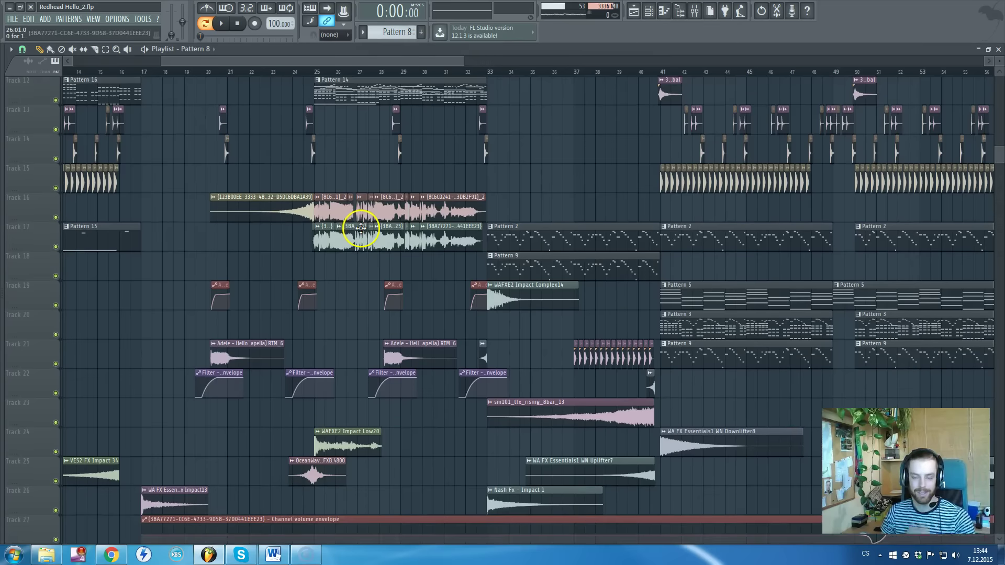
scroll(360, 220, up, 2)
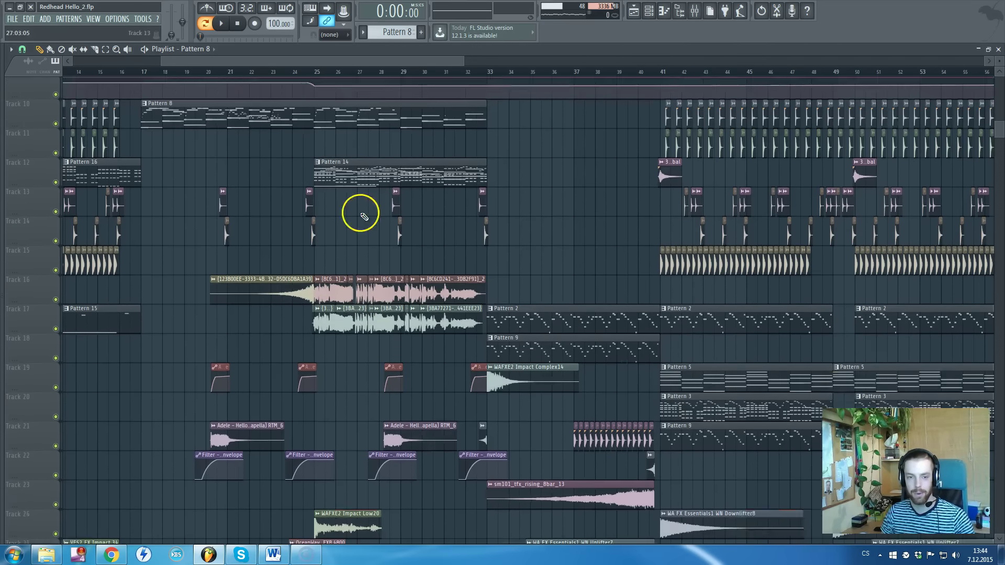
scroll(356, 209, up, 2)
click(312, 72)
key(space)
scroll(410, 135, down, 2)
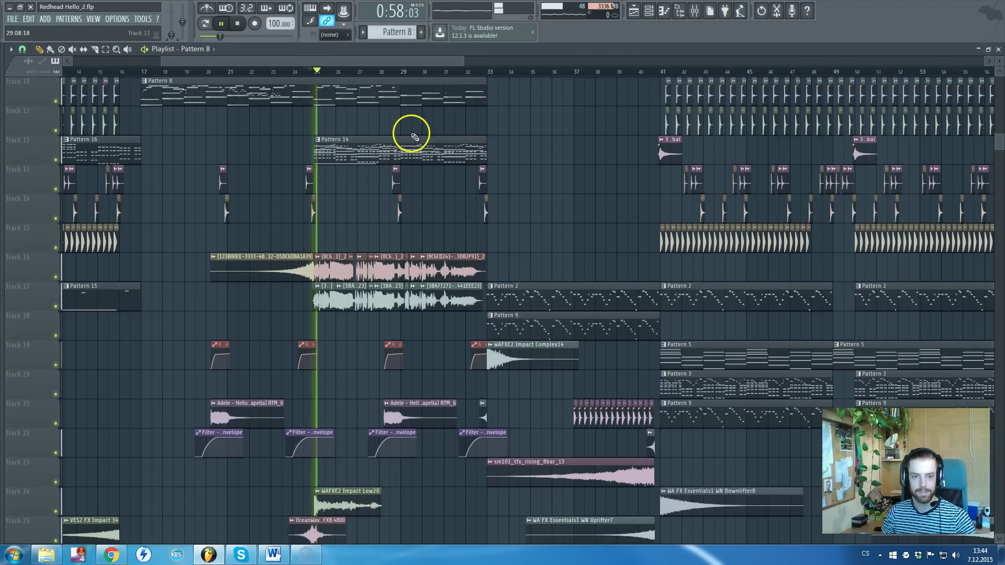
scroll(395, 143, up, 6)
scroll(385, 146, up, 1)
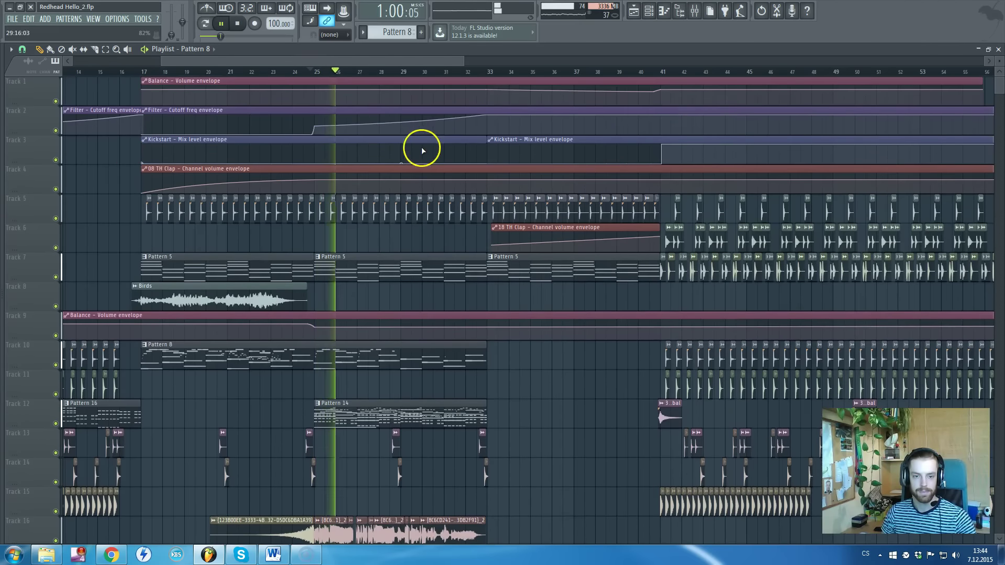
scroll(422, 148, down, 1)
scroll(422, 151, down, 5)
scroll(421, 153, up, 3)
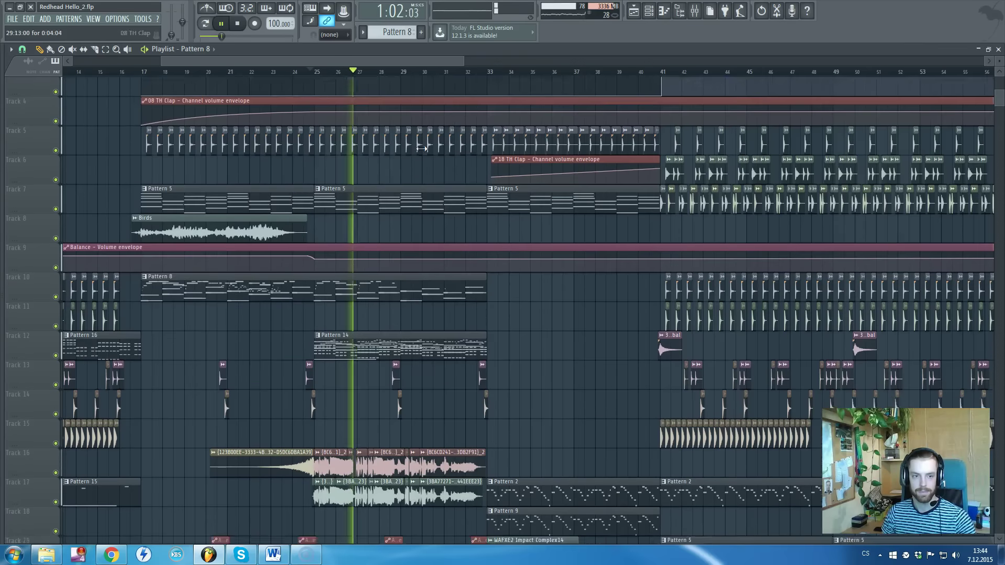
key(space)
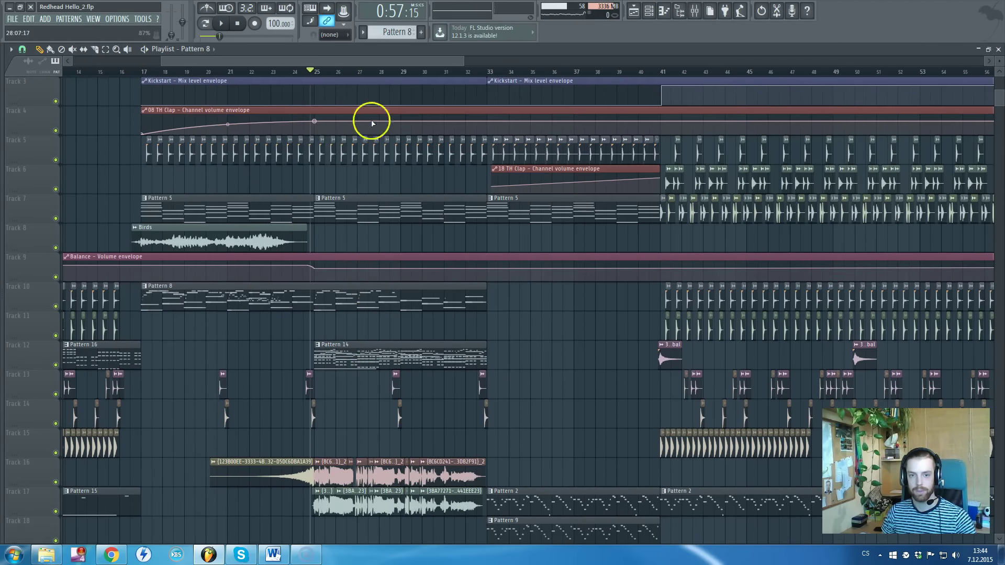
Solo the filter cutoff envelope, acapella and Track 19, play from bar 20, then unsolo all
scroll(337, 155, down, 5)
scroll(330, 184, down, 5)
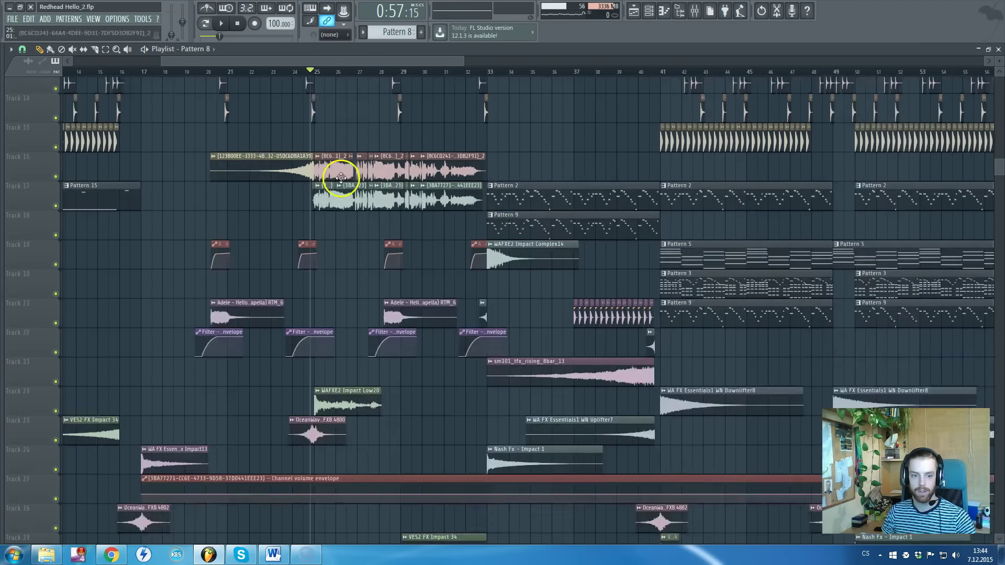
scroll(321, 208, down, 5)
scroll(287, 239, down, 2)
ctrl+scroll(298, 232, up, 3)
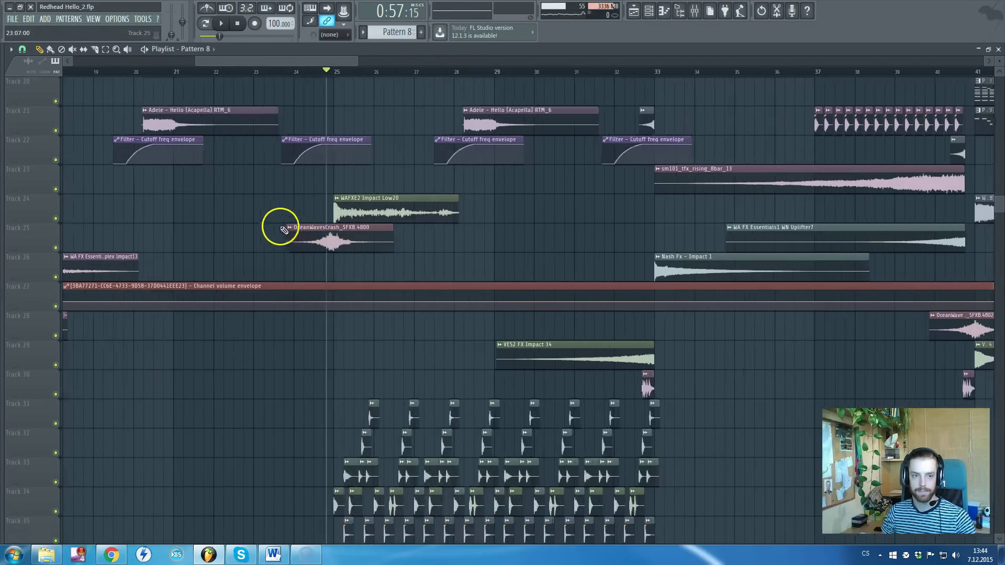
scroll(157, 251, up, 4)
right_click(56, 277)
click(56, 248)
click(143, 72)
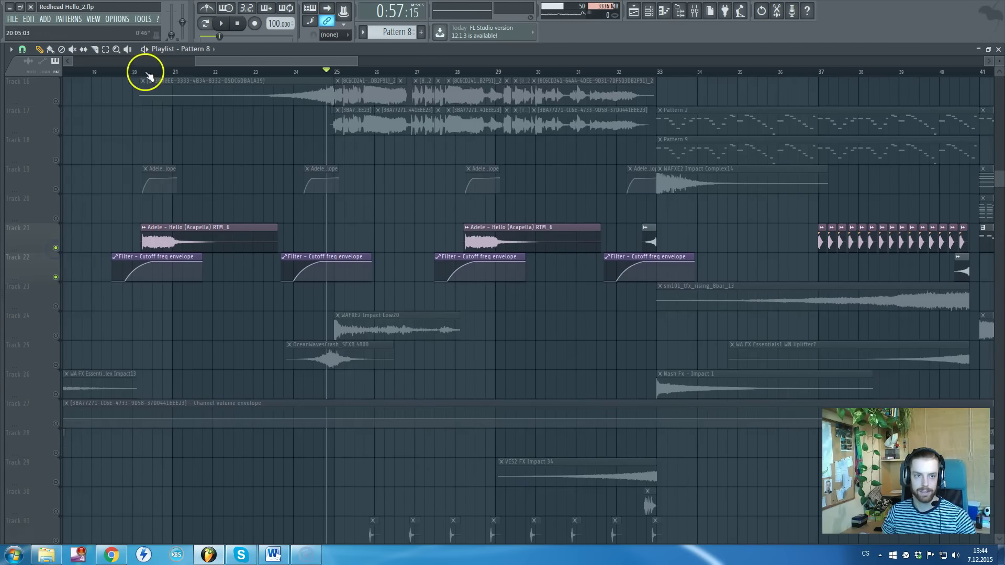
click(56, 189)
key(space)
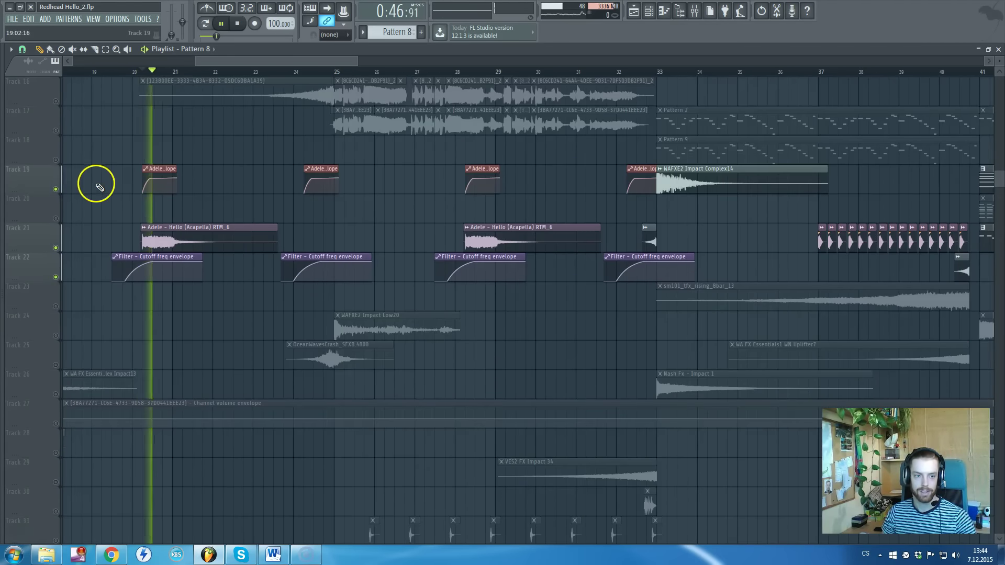
right_click(56, 189)
key(space)
Play the arrangement again and stop it back at the start point
scroll(415, 251, up, 4)
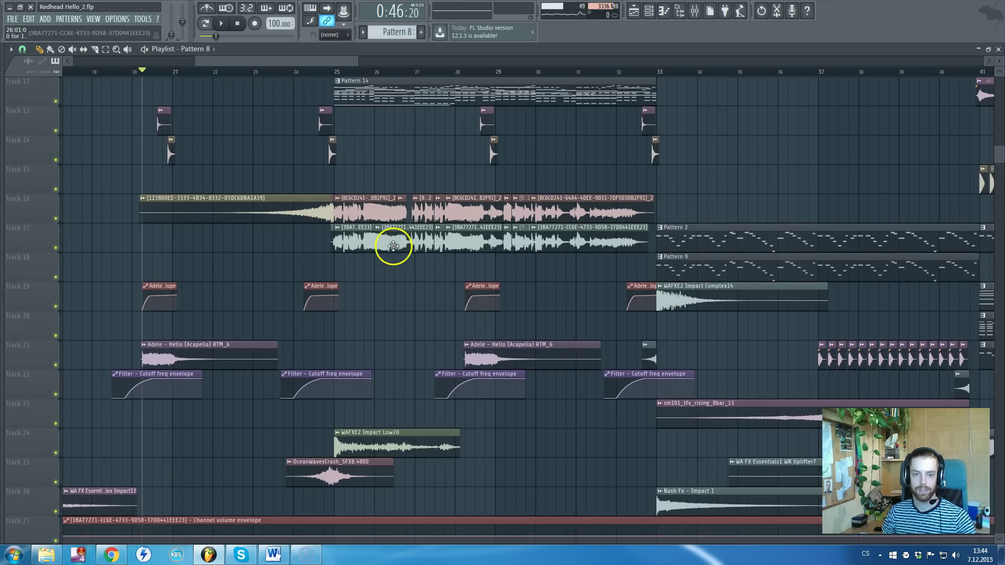
scroll(141, 340, down, 2)
scroll(146, 330, up, 2)
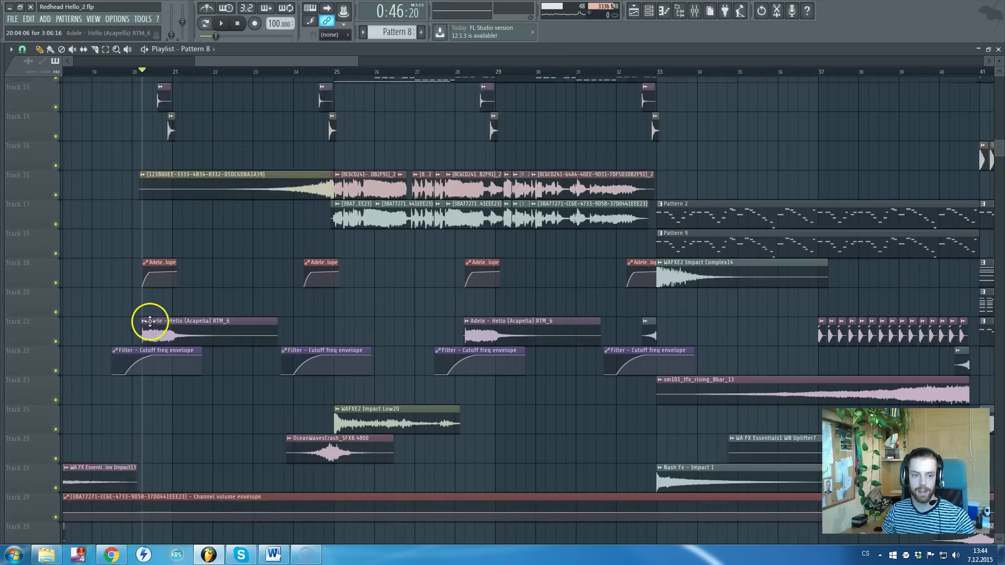
scroll(149, 335, up, 1)
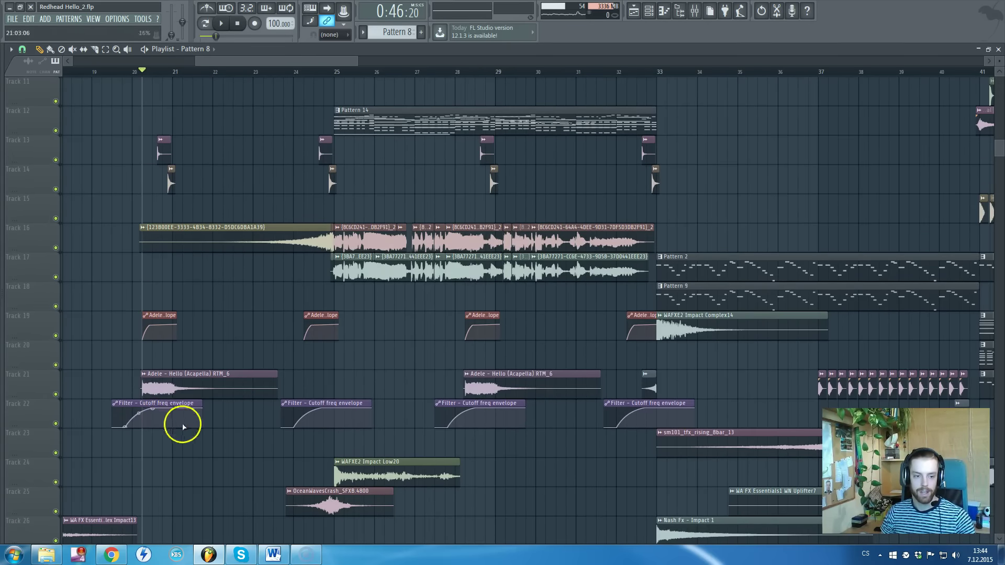
scroll(175, 392, up, 5)
scroll(181, 380, up, 1)
scroll(194, 346, down, 4)
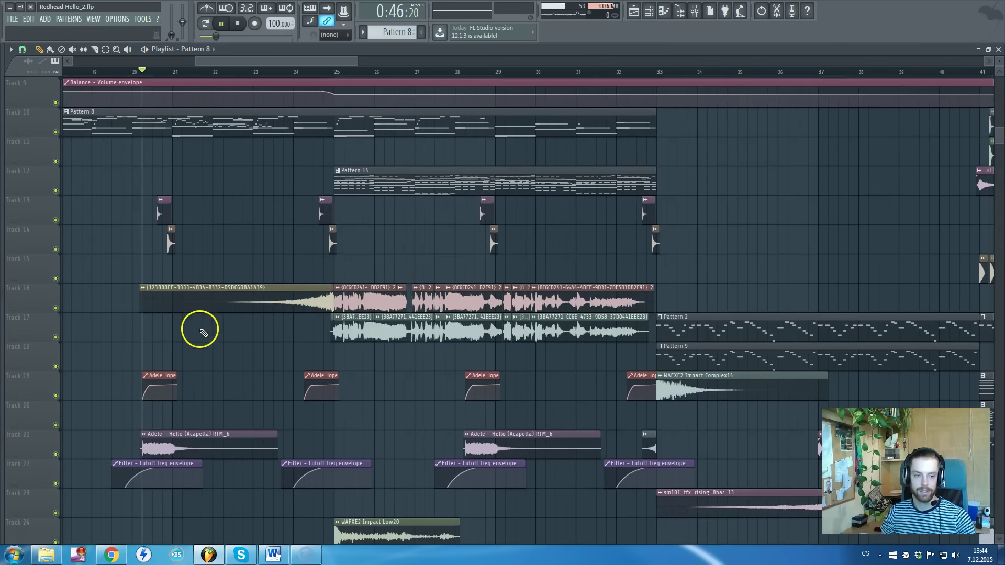
key(space)
scroll(241, 304, up, 4)
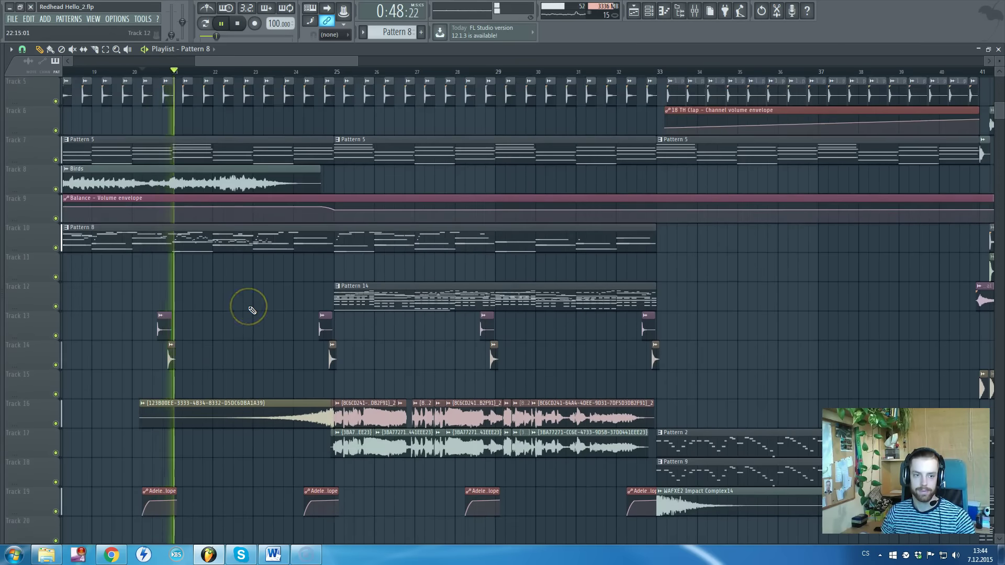
scroll(247, 307, down, 4)
scroll(248, 306, down, 3)
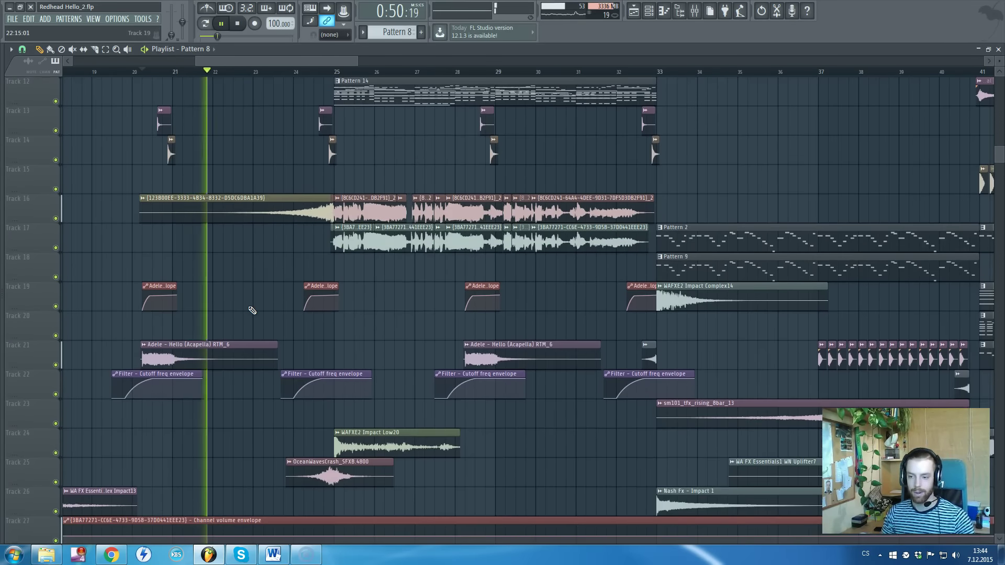
key(space)
Play from just before bar 25, then hide the playlist to show the Channel rack
scroll(370, 307, down, 7)
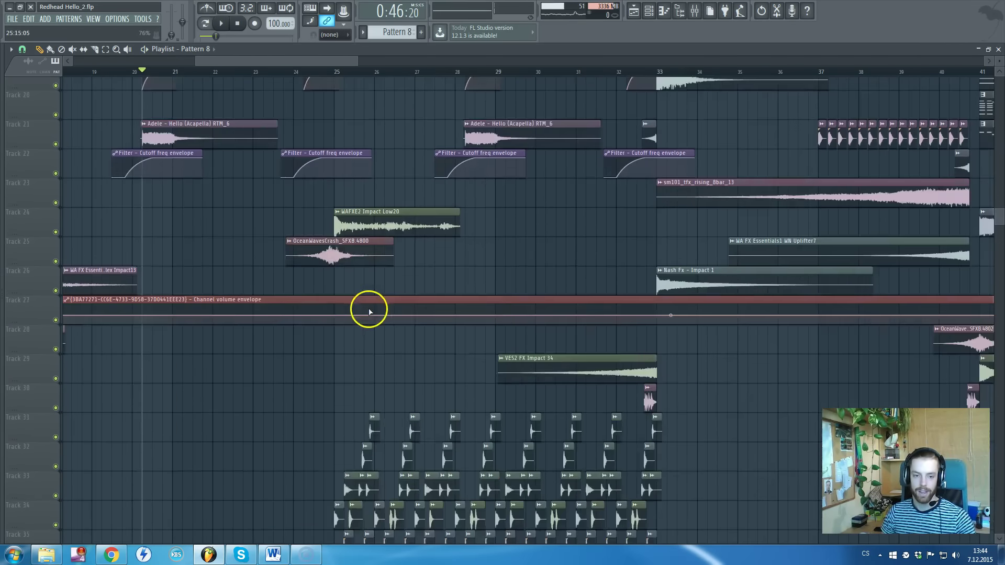
scroll(366, 307, up, 3)
scroll(363, 303, up, 9)
ctrl+scroll(346, 241, down, 3)
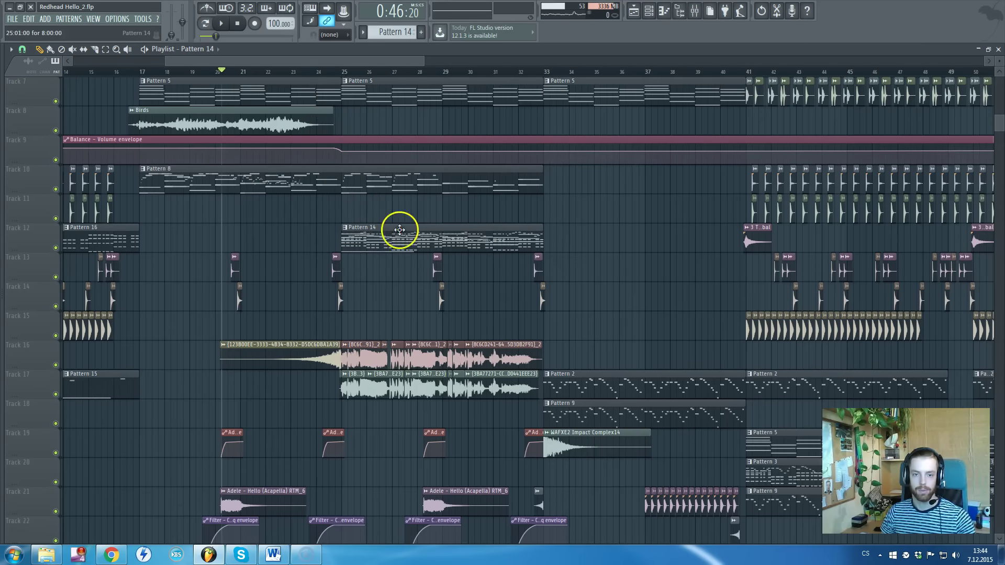
click(341, 71)
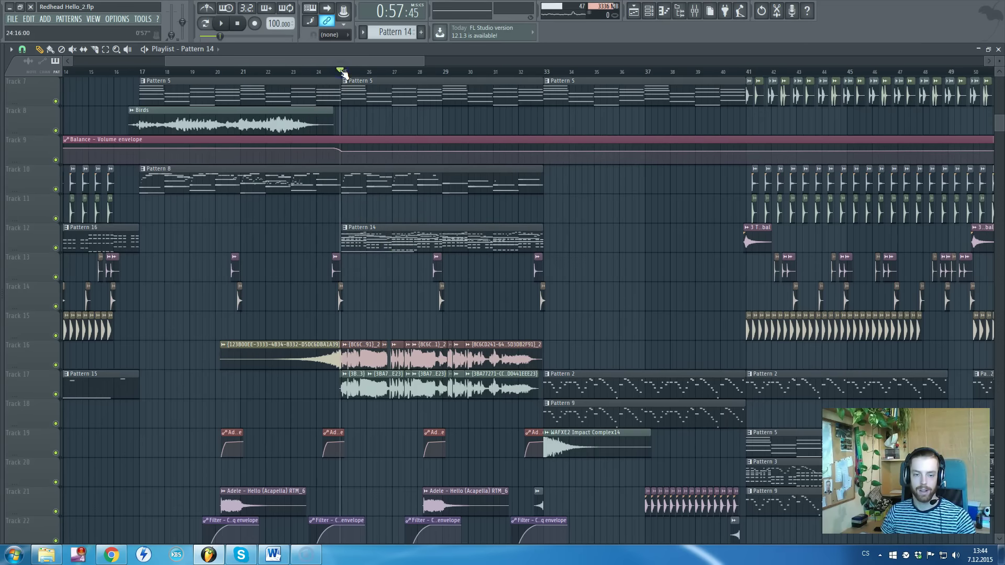
click(321, 71)
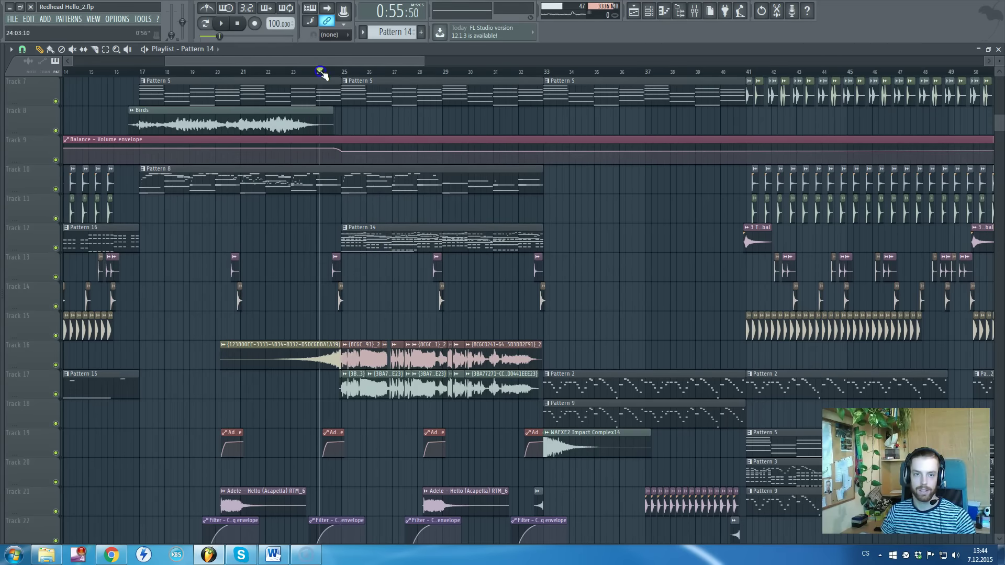
key(space)
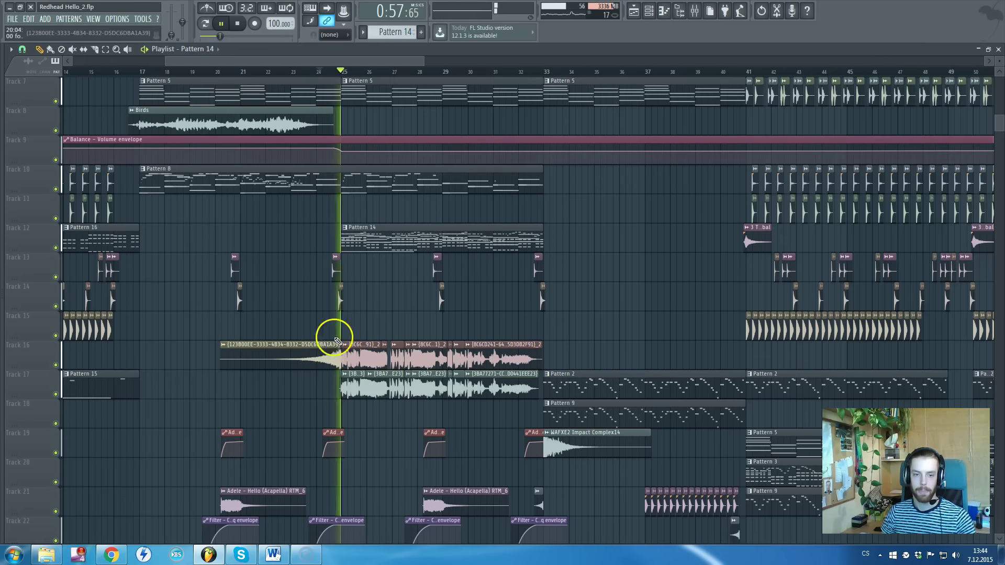
key(space)
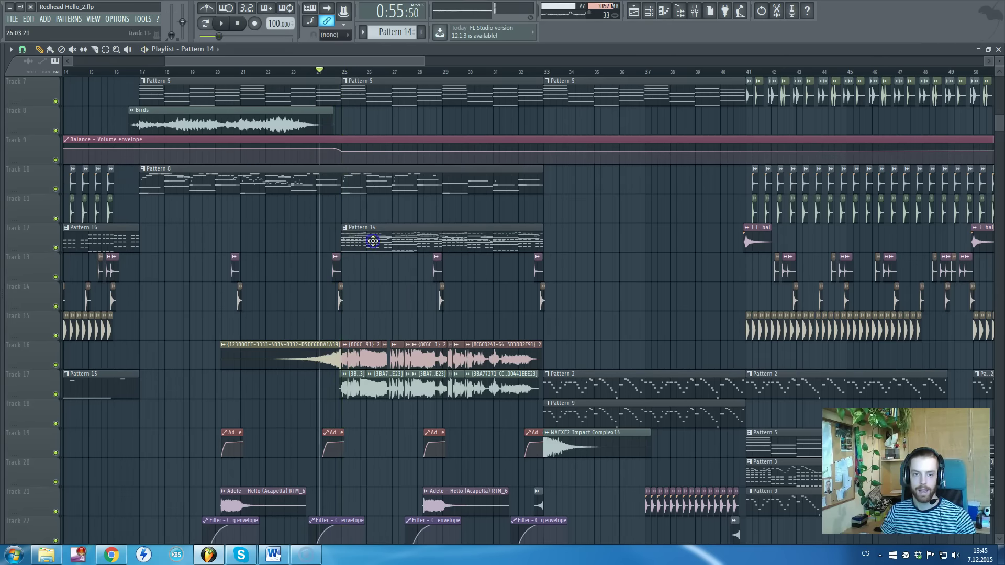
key(F5)
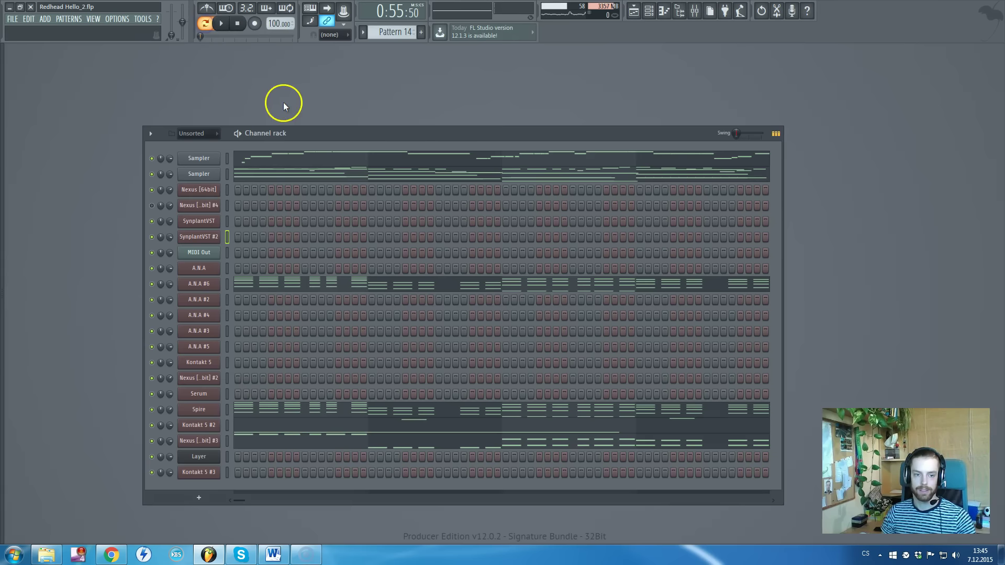
Play Pattern 14 alone in pattern mode, then stop and bring the playlist back
key(space)
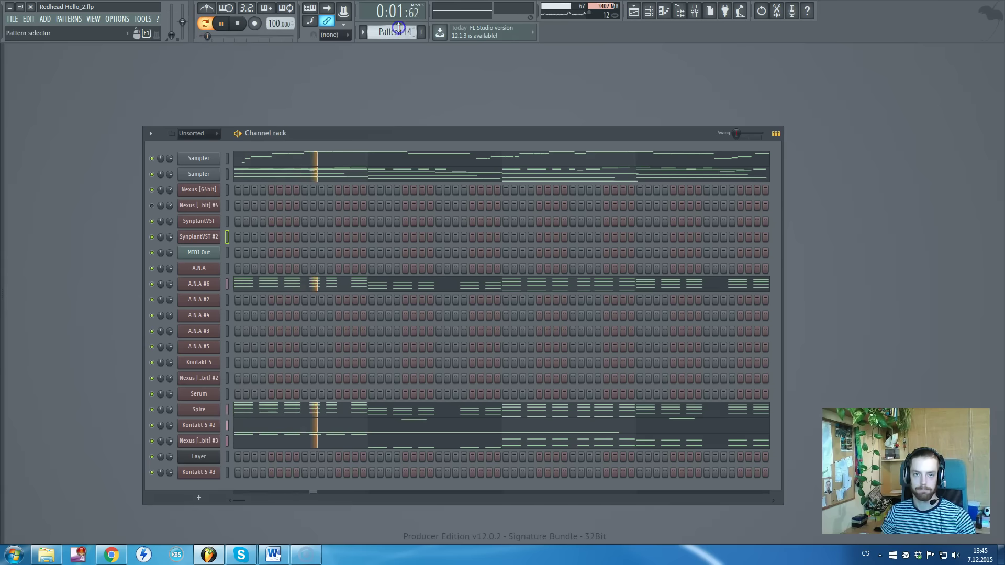
key(F5)
key(l)
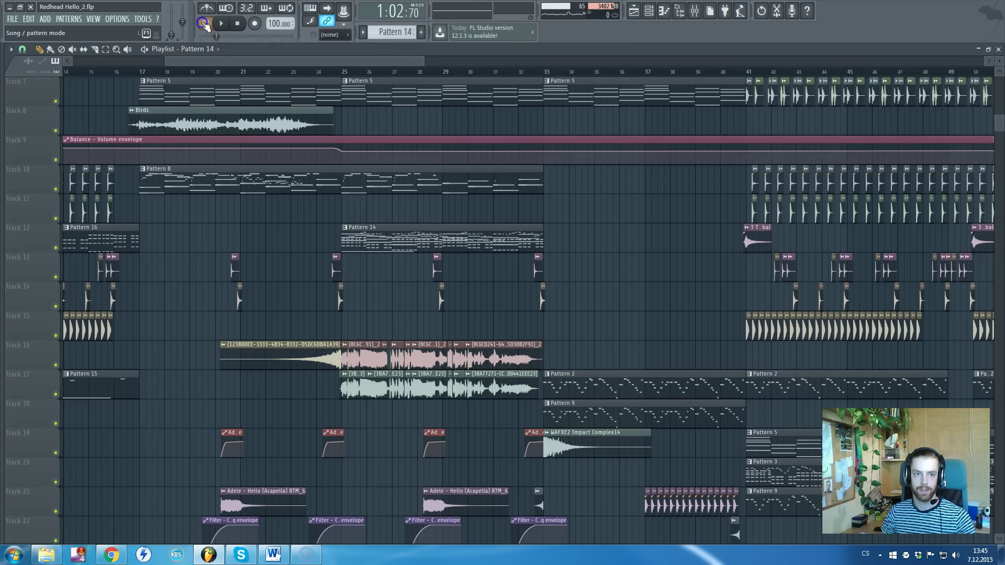
key(l)
key(F5)
key(space)
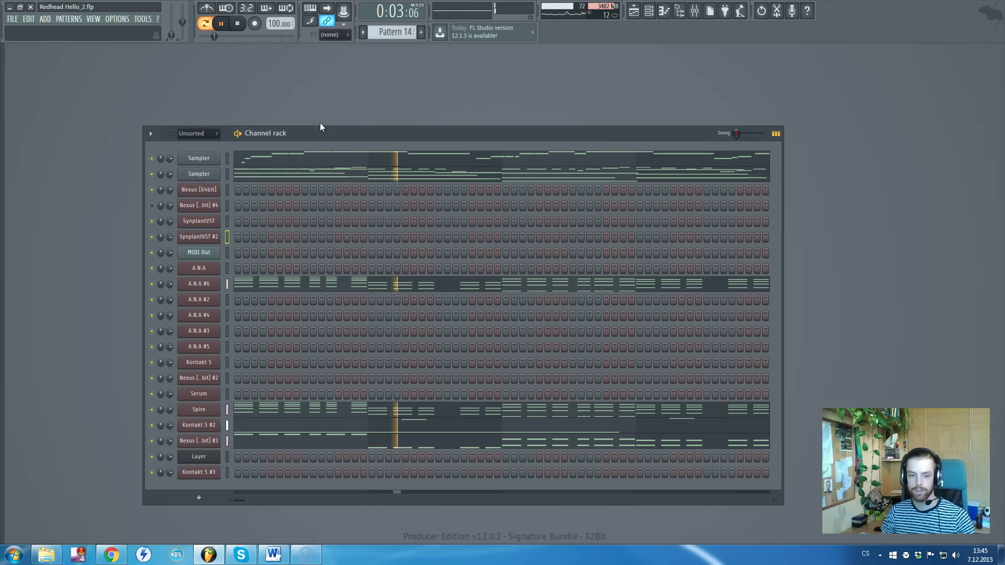
key(space)
key(F5)
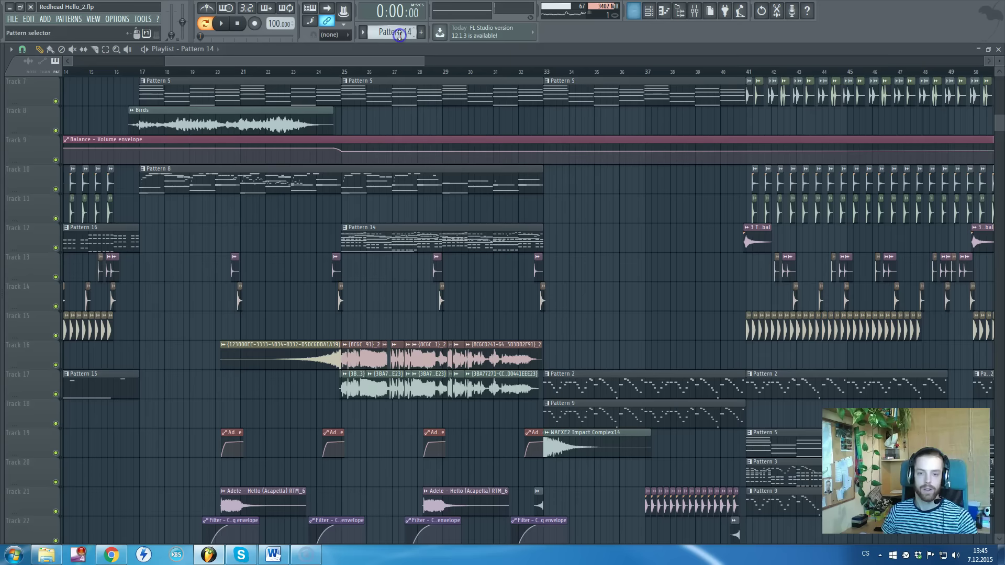
Solo Track 16 and listen to it on its own
scroll(412, 236, down, 4)
ctrl+scroll(413, 236, up, 3)
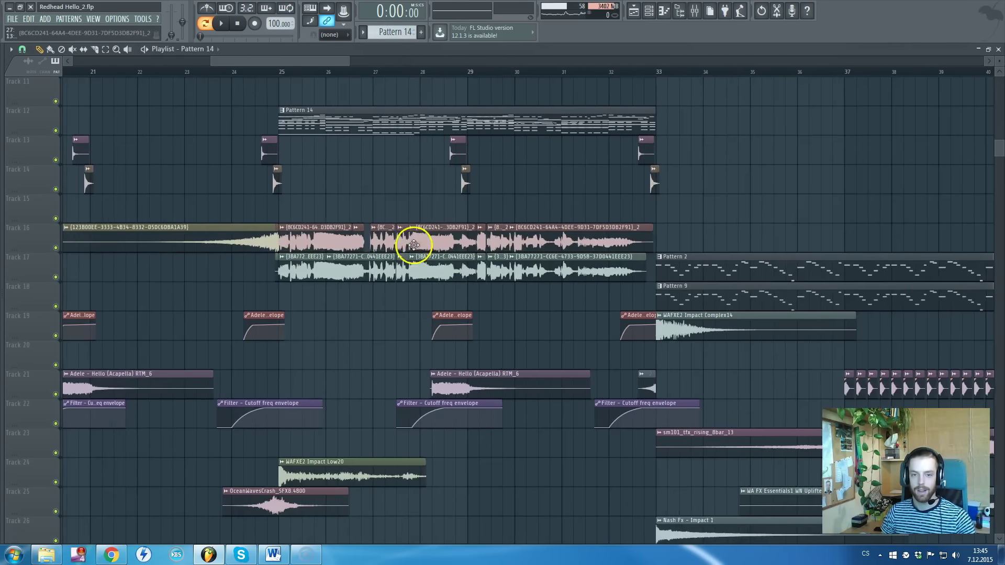
ctrl+scroll(413, 238, up, 2)
scroll(423, 238, up, 2)
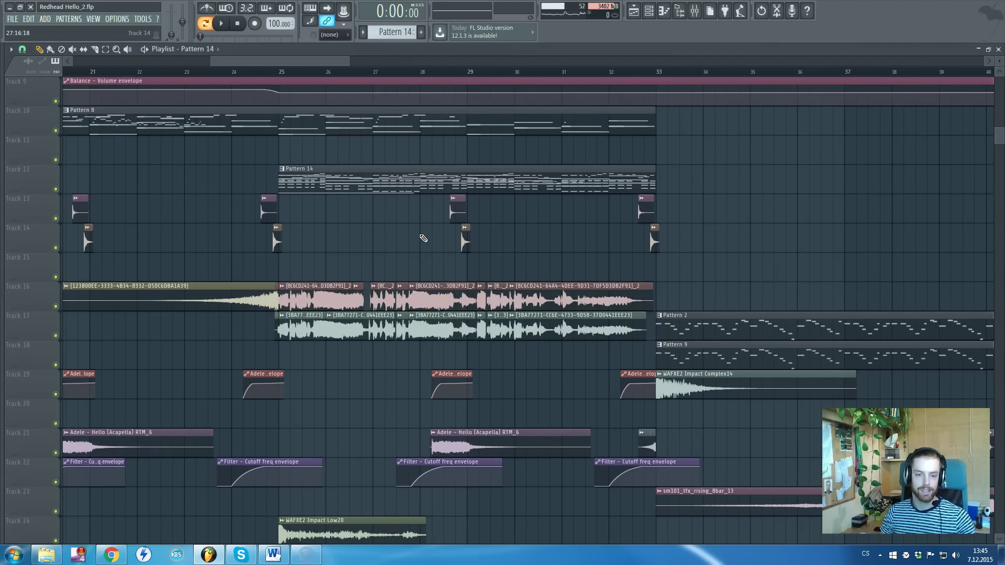
scroll(423, 239, down, 2)
ctrl+scroll(426, 243, up, 2)
drag(241, 72, 754, 99)
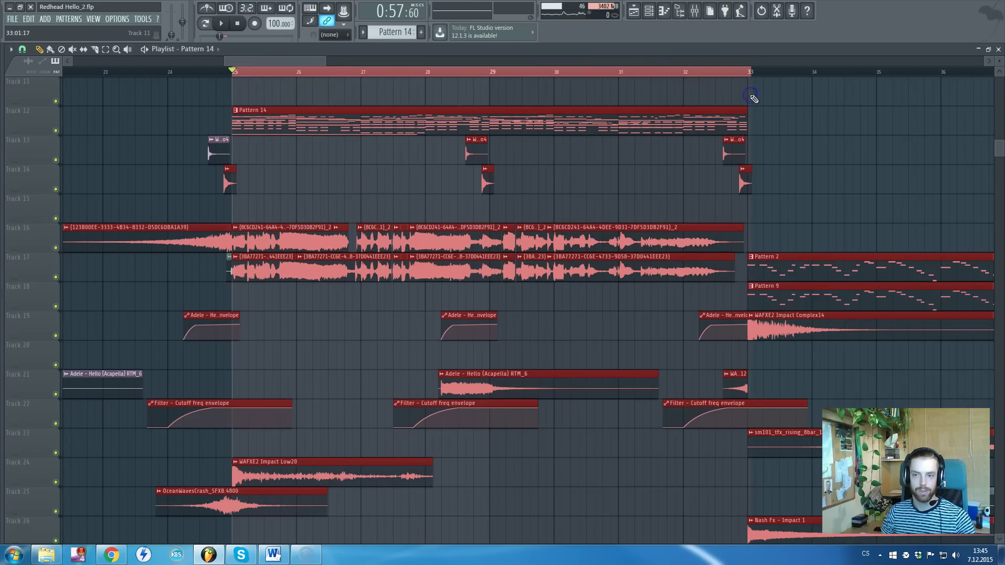
ctrl+scroll(291, 203, up, 2)
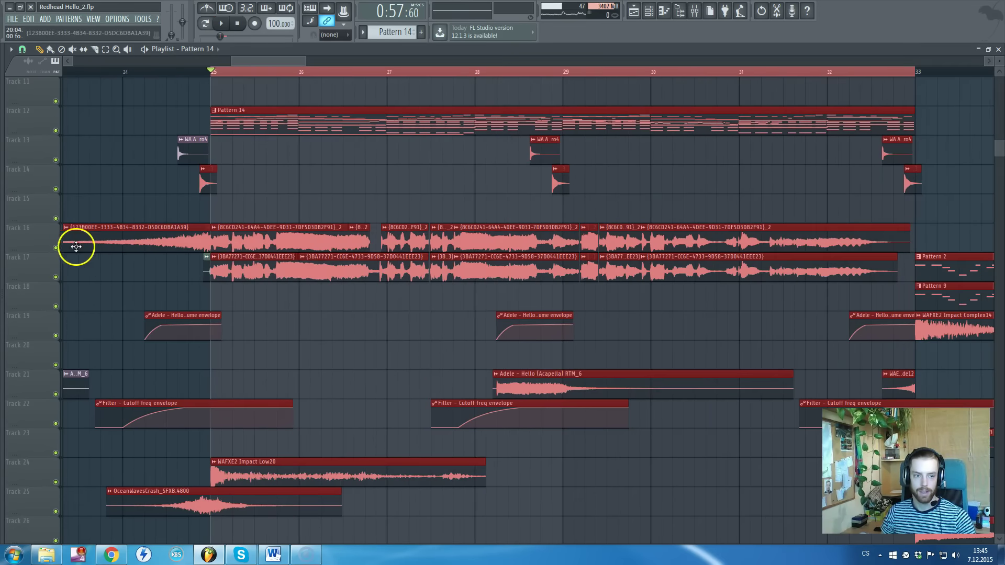
ctrl+click(56, 248)
key(space)
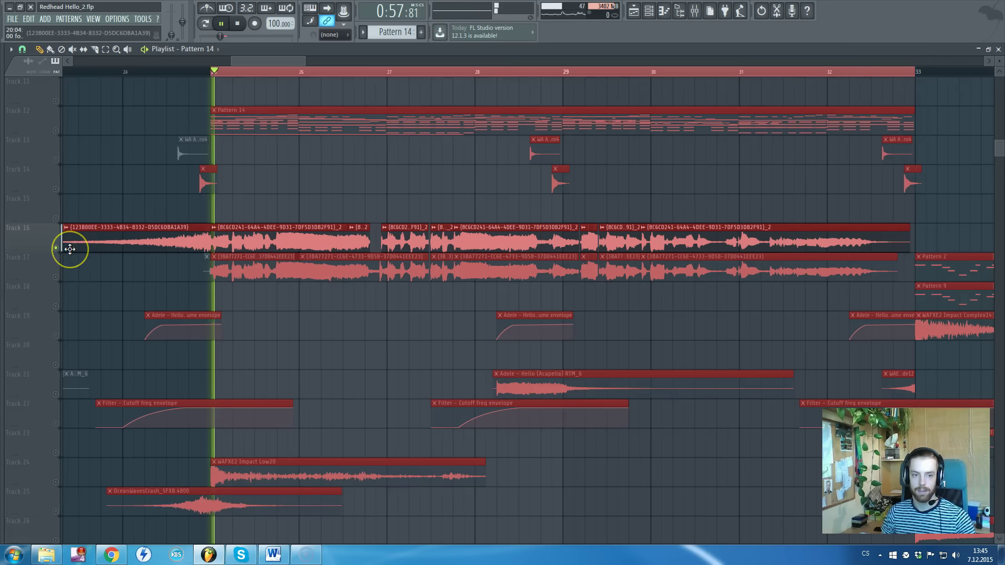
key(space)
Solo Track 17, listen, and drag its first clip's start earlier
ctrl+click(56, 278)
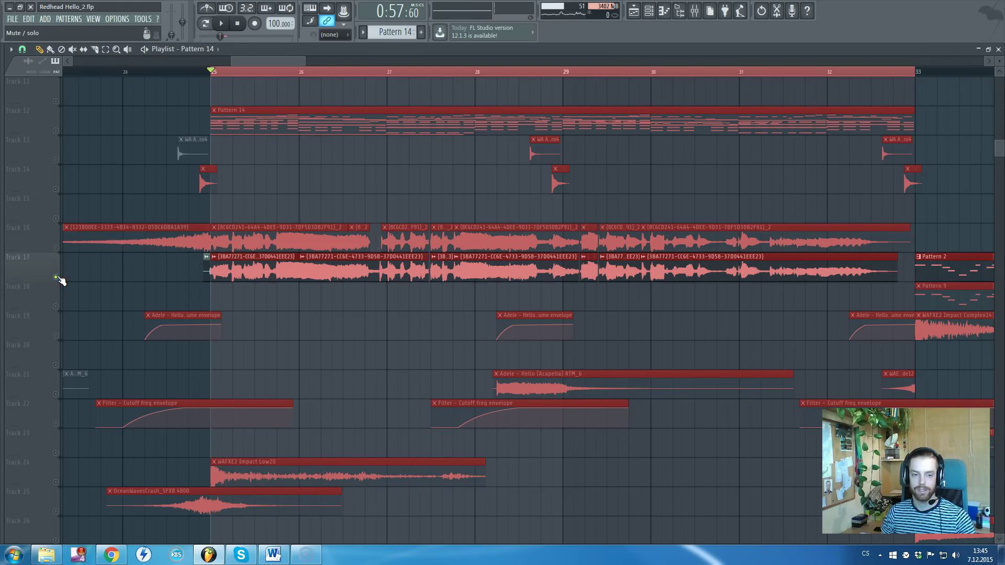
key(space)
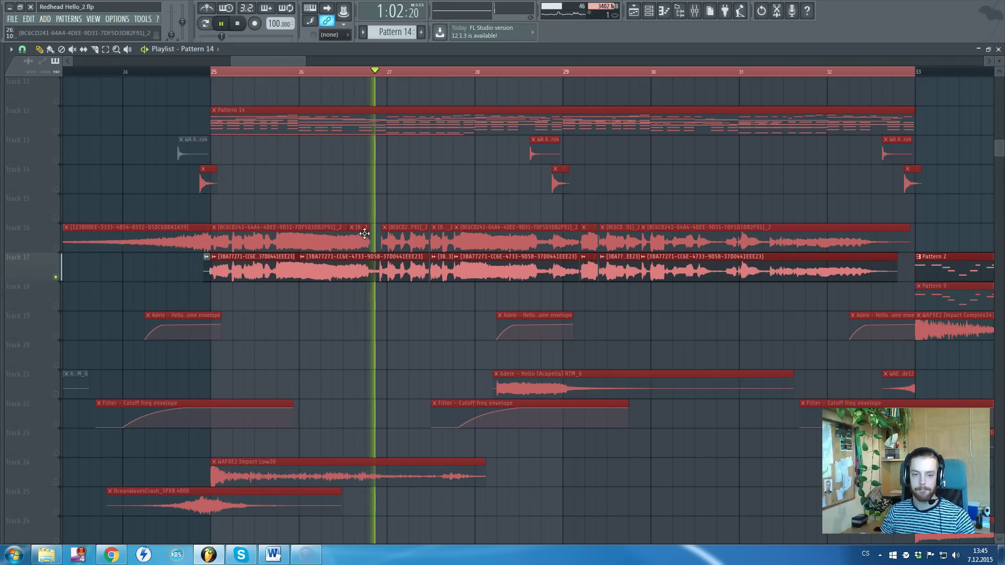
key(space)
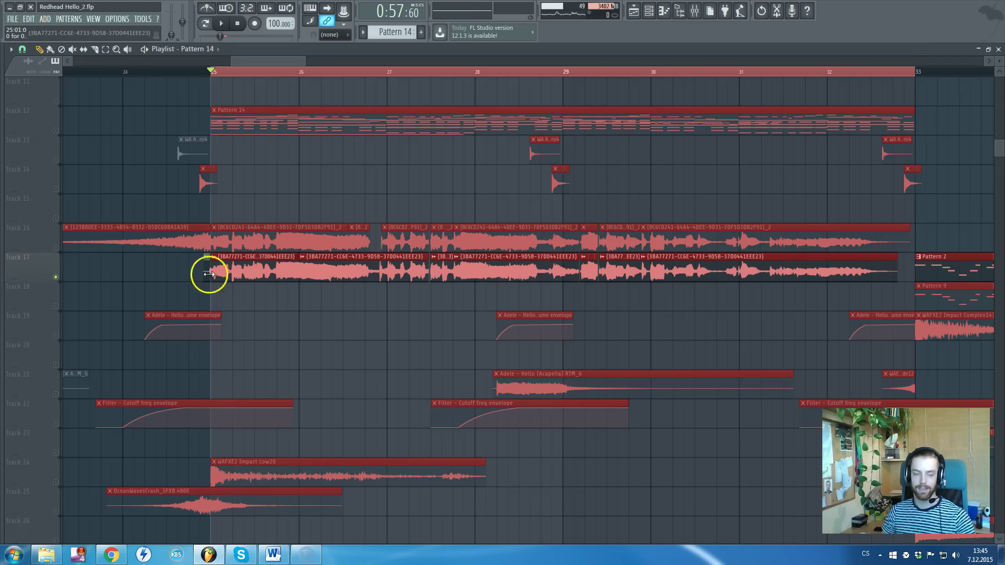
drag(209, 273, 41, 273)
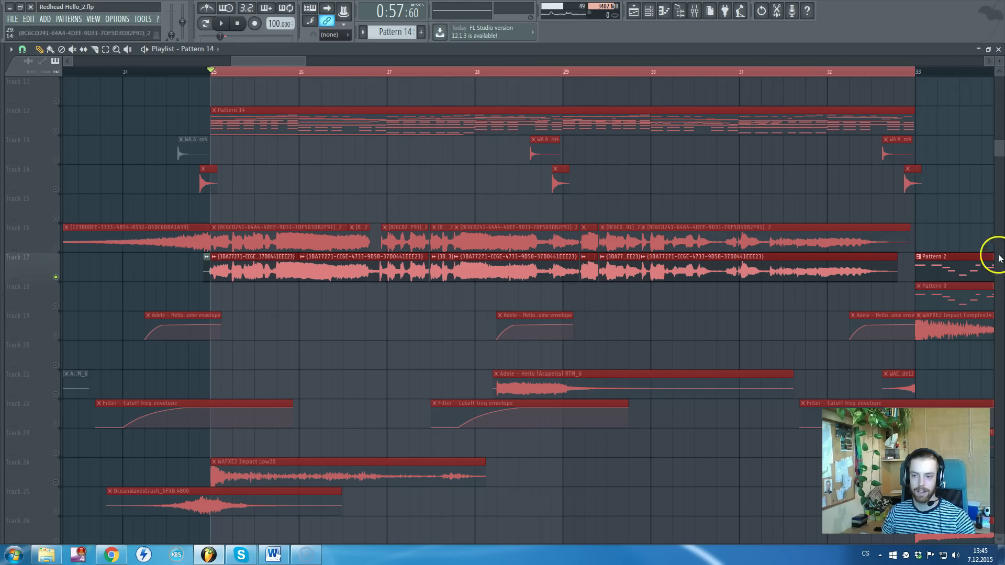
Play all tracks from bar 25, then re-solo Track 17 and open its first clip's settings
right_click(56, 276)
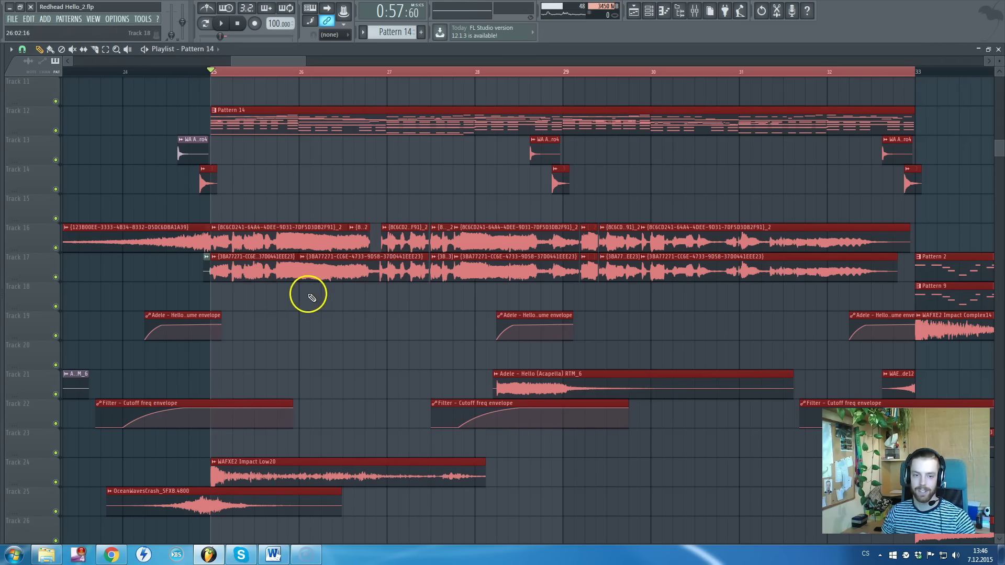
key(space)
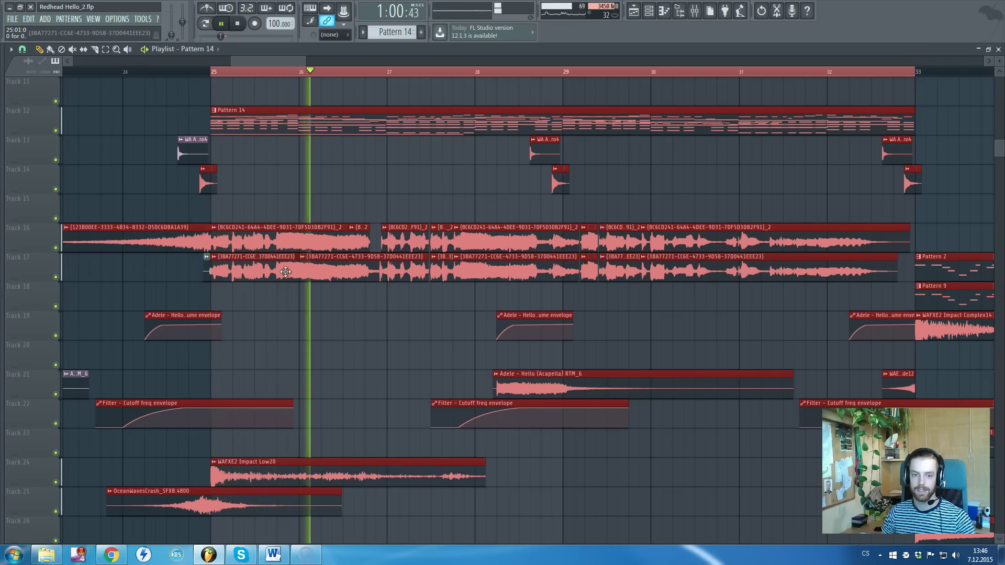
key(space)
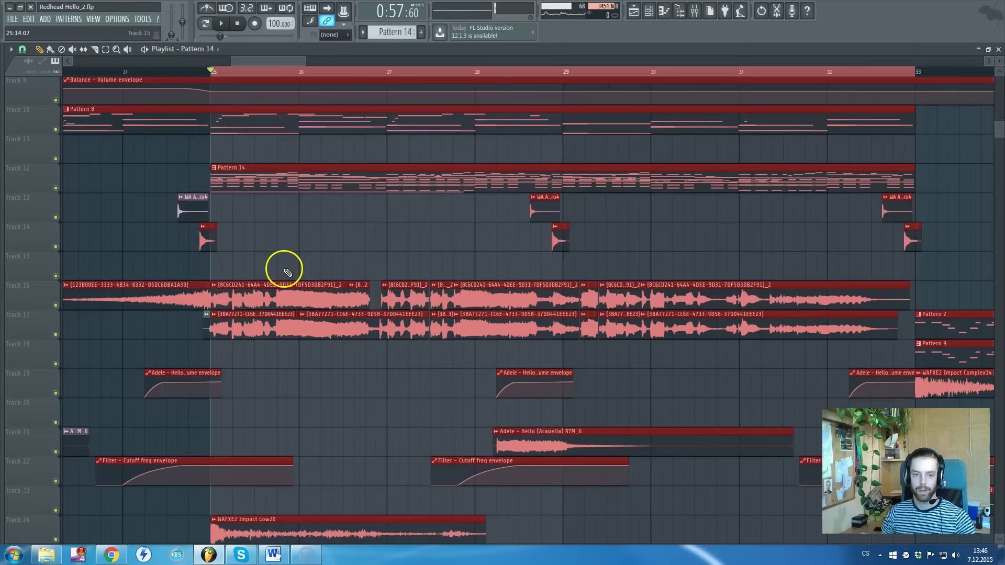
scroll(278, 275, up, 2)
scroll(293, 271, down, 1)
scroll(301, 275, down, 2)
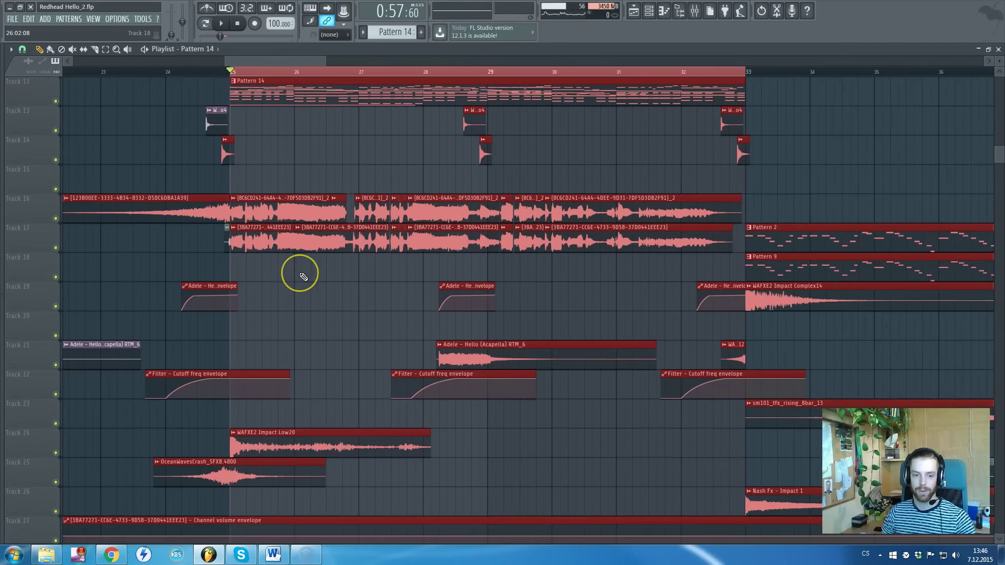
scroll(303, 276, up, 2)
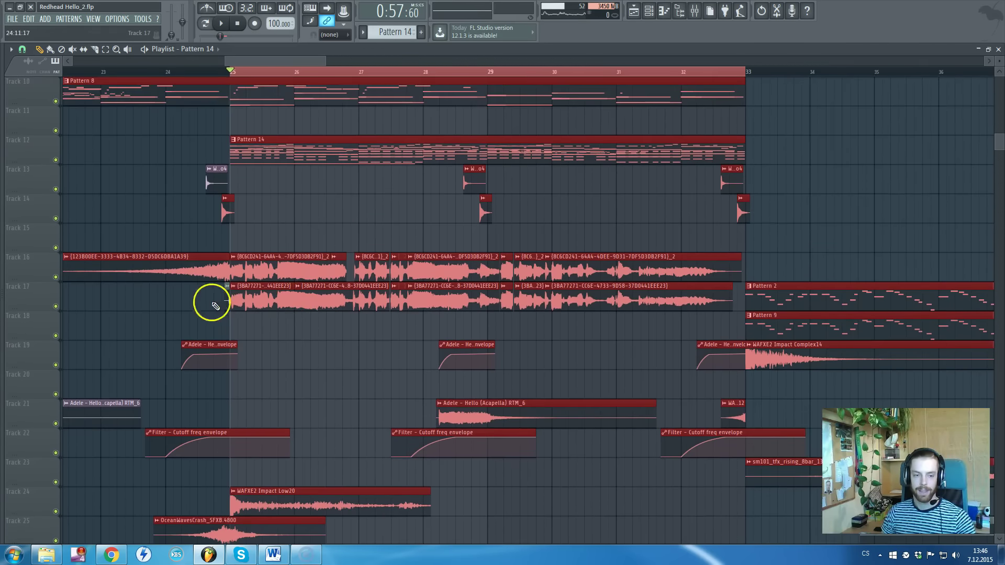
right_click(56, 307)
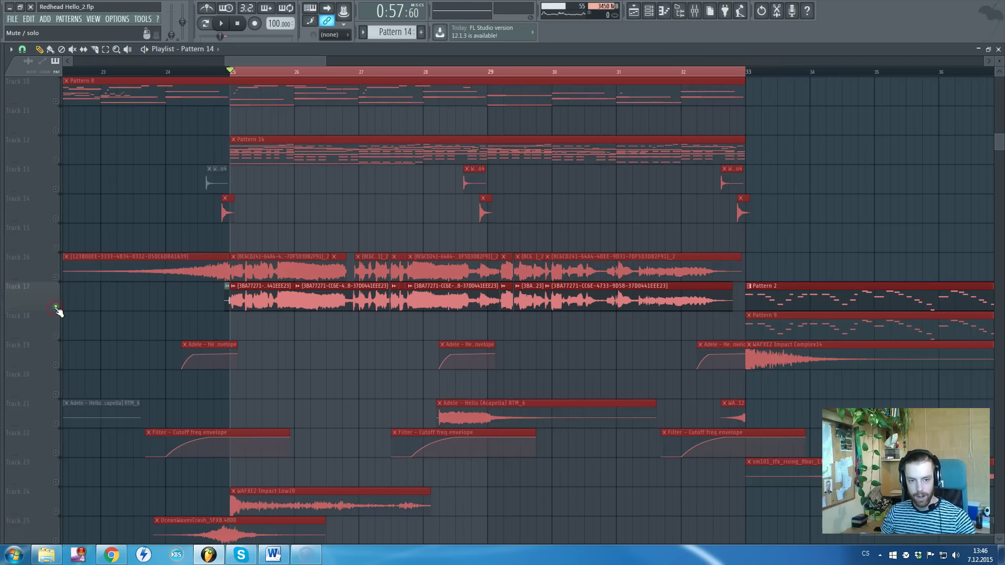
double_click(331, 297)
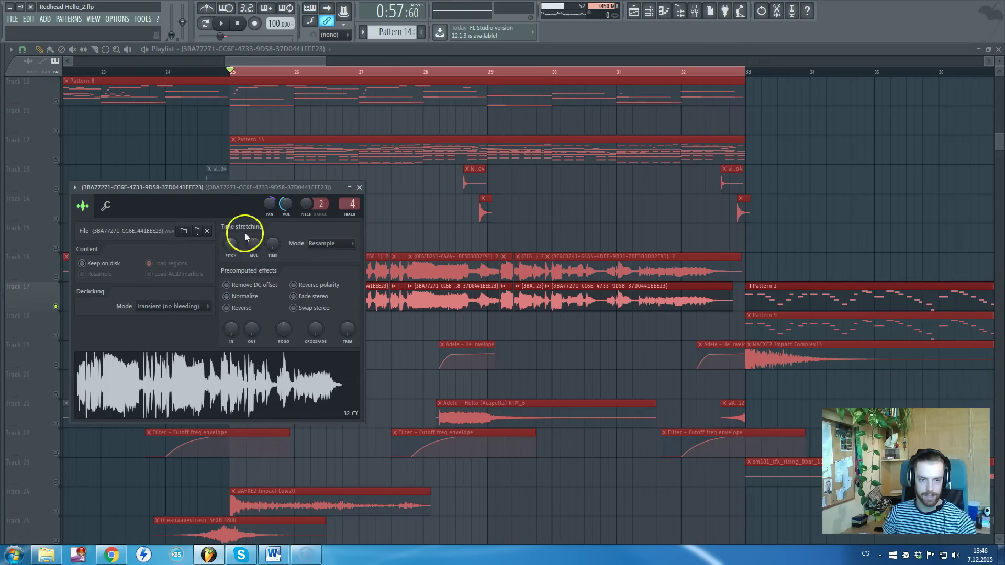
Nudge the first Track 17 clip slightly earlier, then solo Track 16 and open its sample settings
click(359, 187)
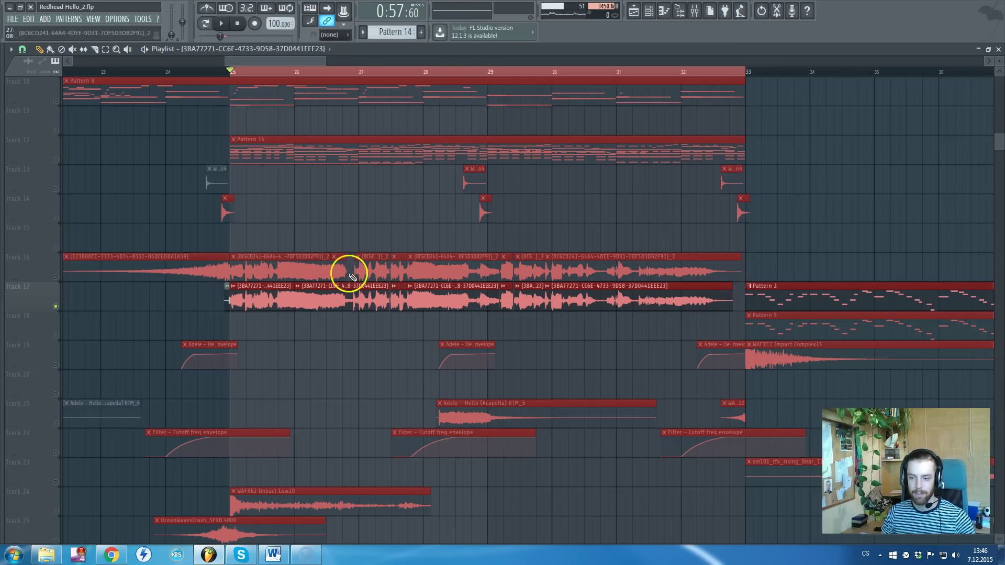
mouse_move(231, 298)
mouse_down()
mouse_move(198, 298)
mouse_move(226, 298)
mouse_up()
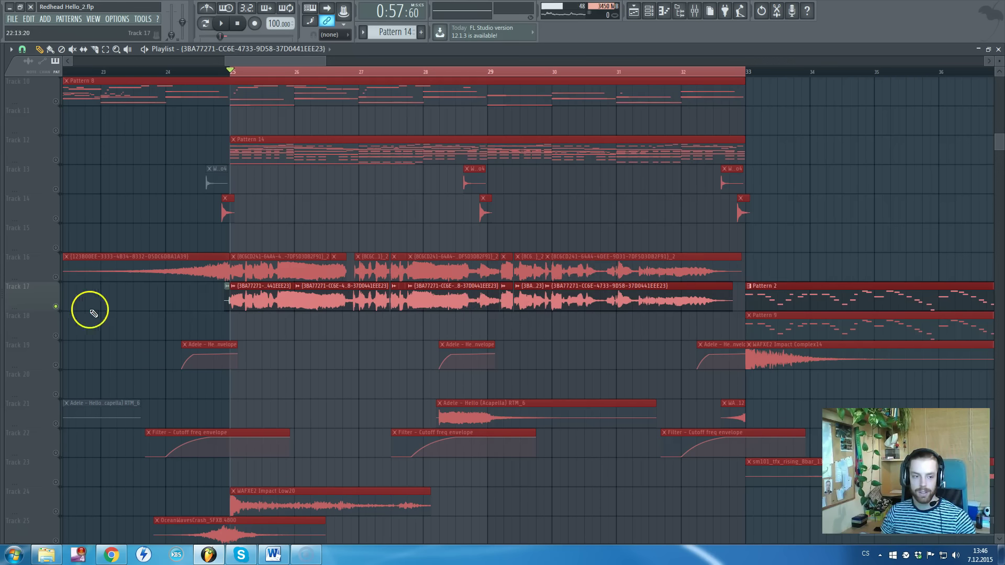
click(243, 299)
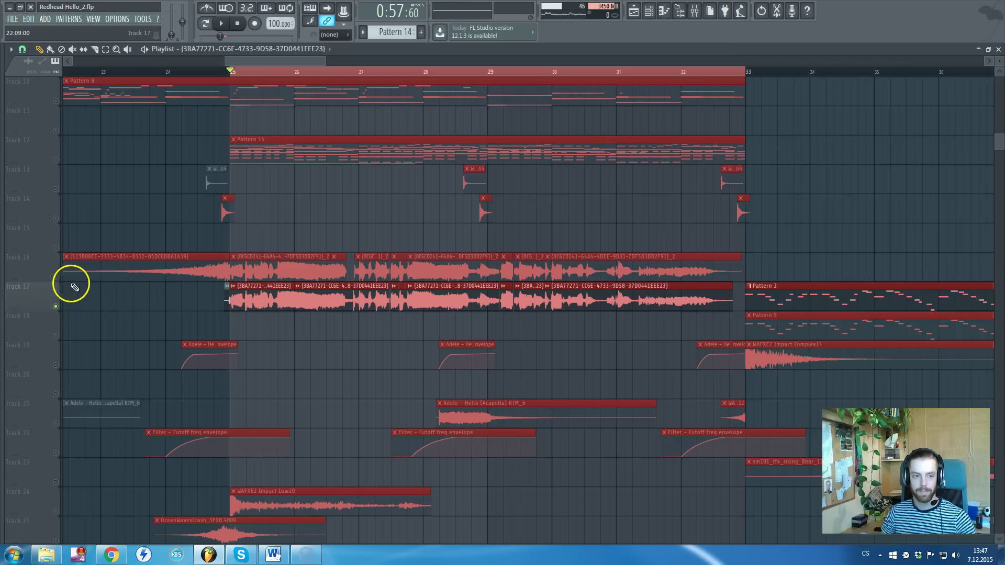
click(55, 278)
double_click(253, 265)
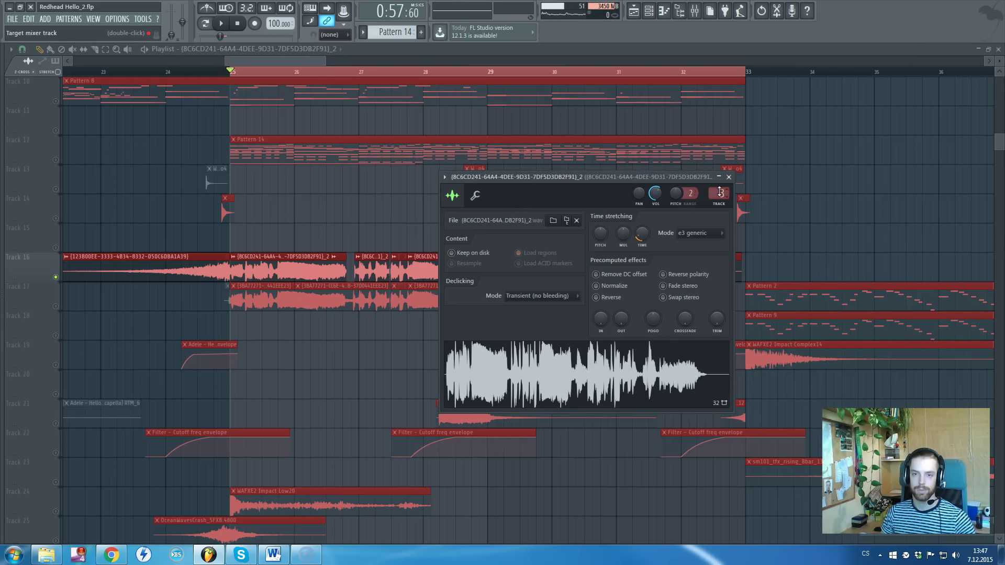
Open the sample's mixer insert 3 and compare playback with its effects bypassed and enabled
double_click(719, 192)
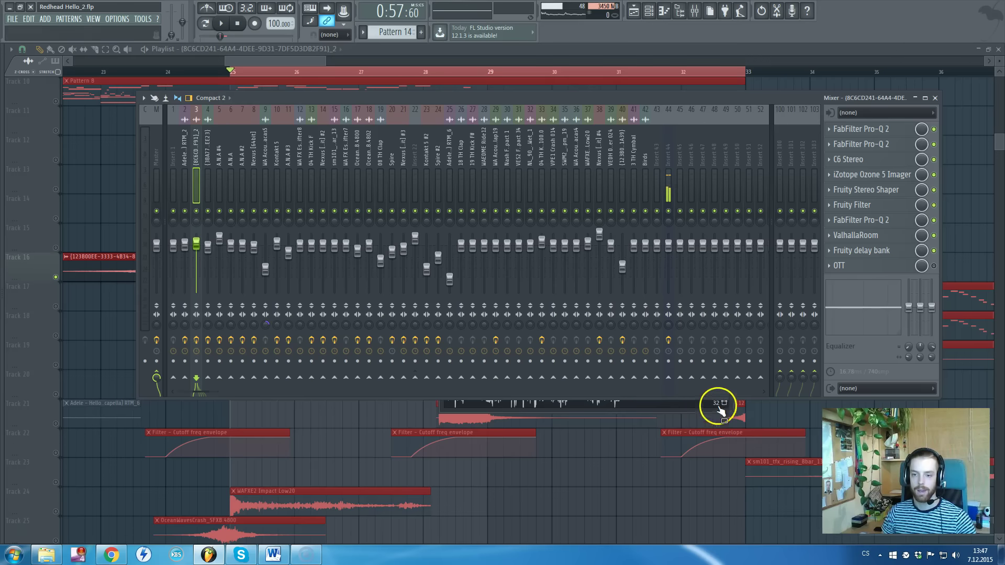
key(space)
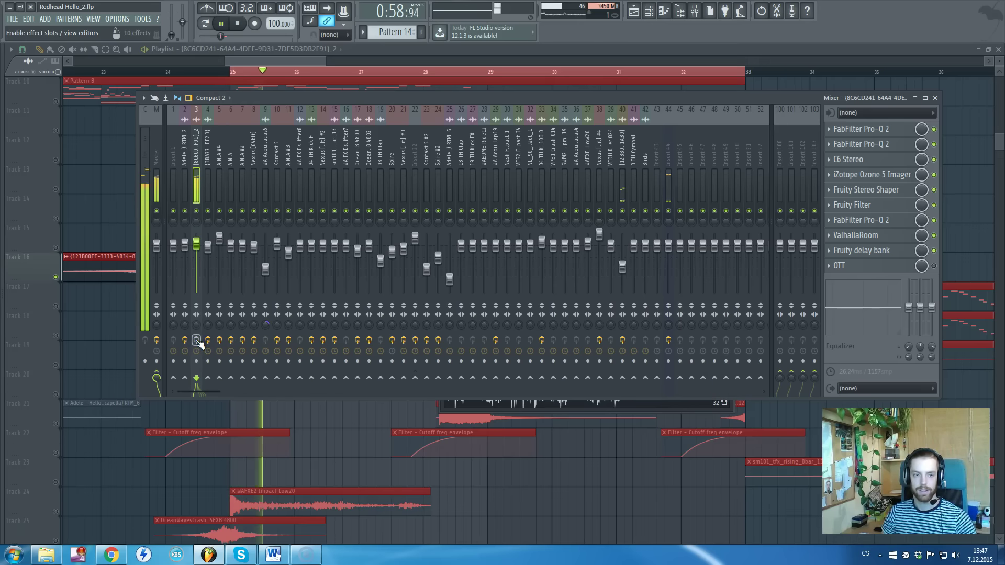
click(196, 341)
key(space)
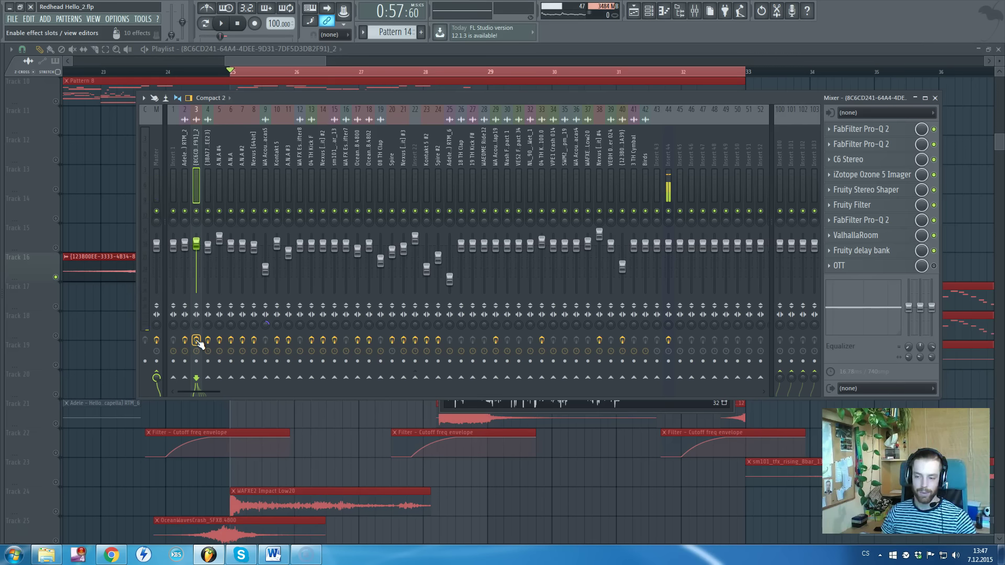
click(197, 343)
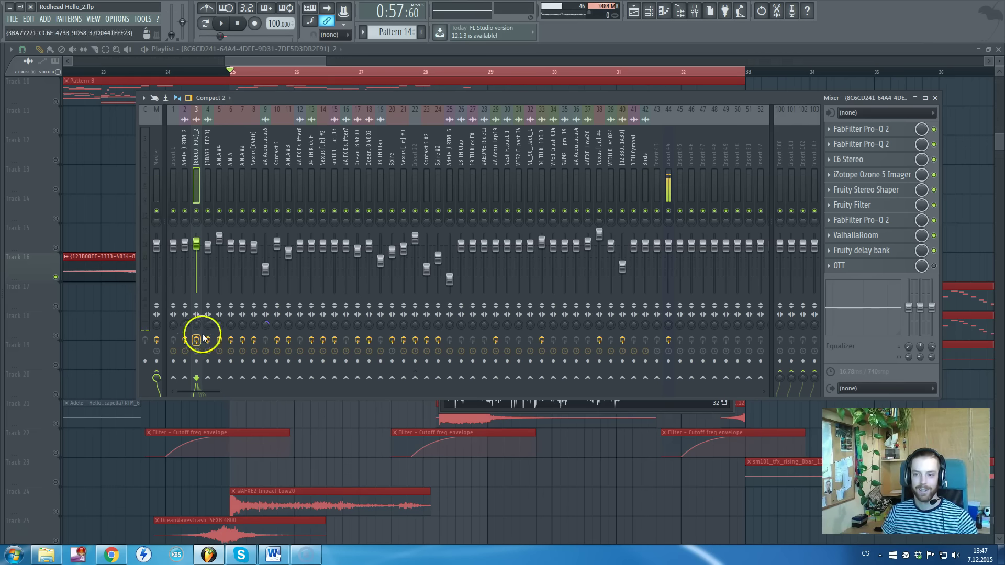
View both Pro-Q 2 EQ curves, then resume playback with the playlist in front
click(894, 142)
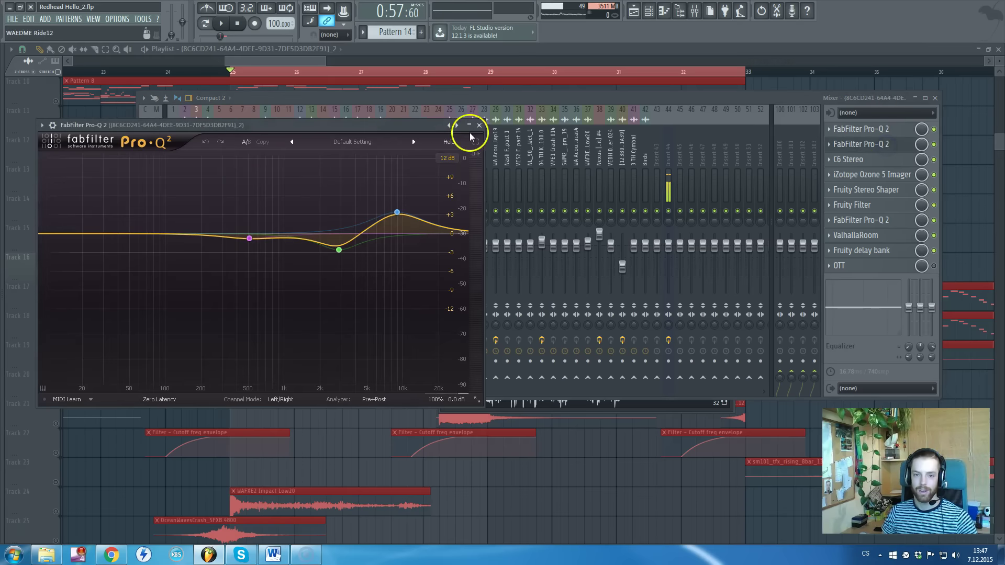
click(479, 125)
click(860, 129)
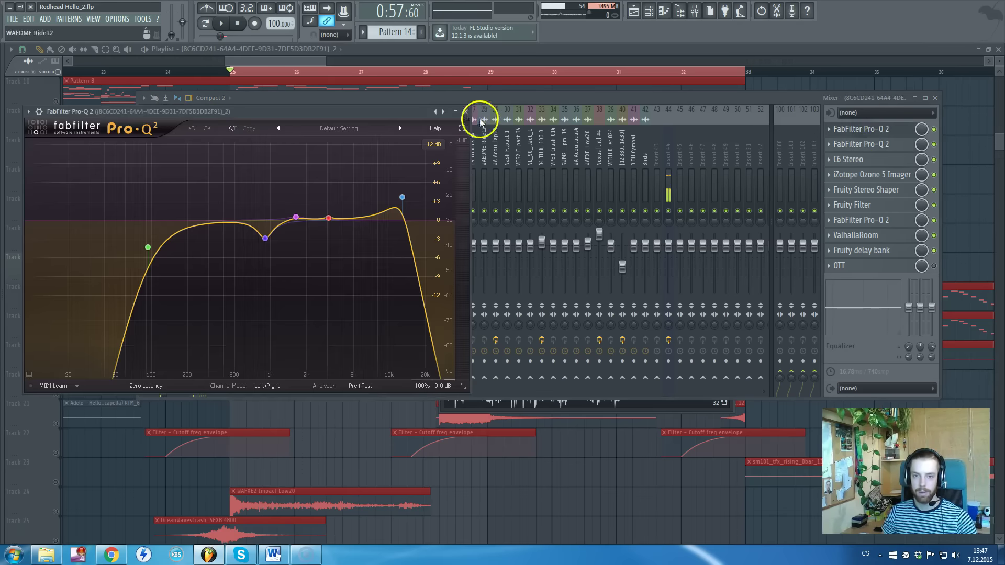
click(506, 181)
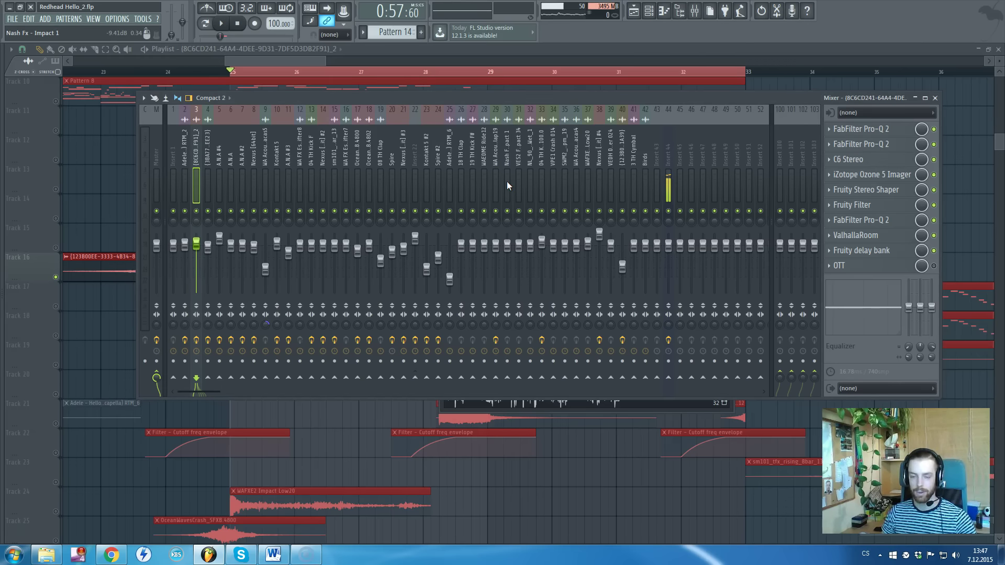
key(space)
click(583, 195)
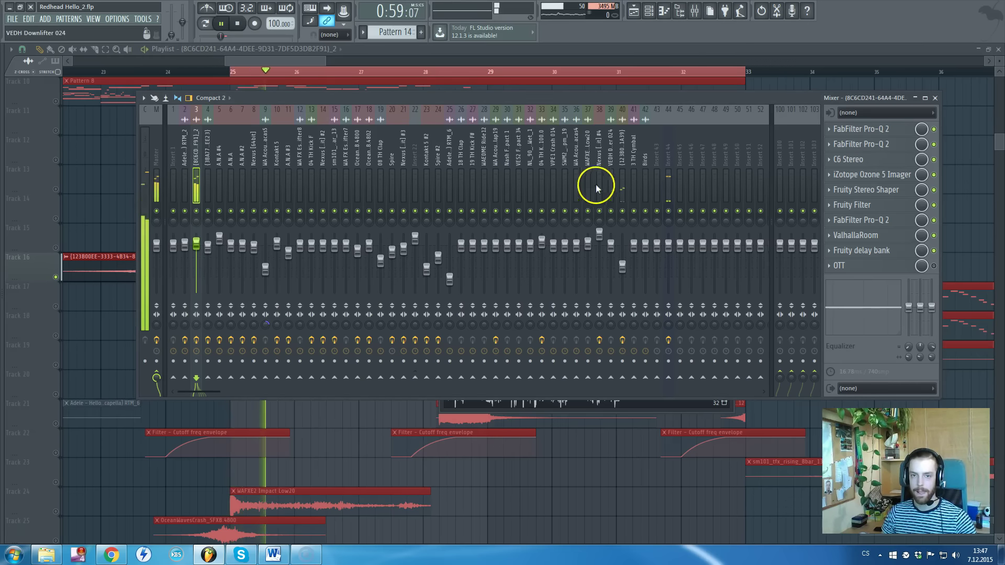
click(438, 60)
Stop playback, then solo and unsolo Track 16
scroll(431, 71, down, 3)
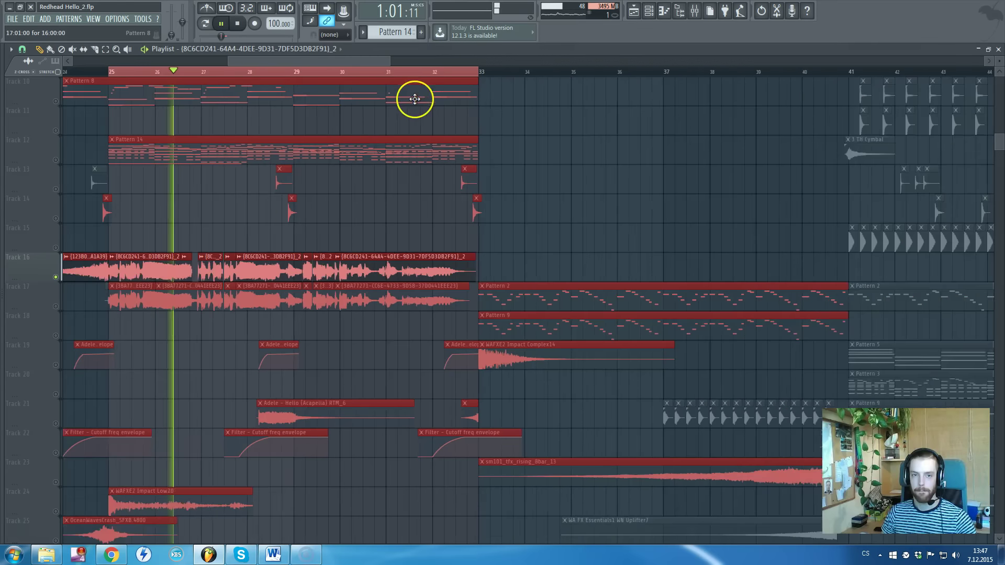
key(space)
click(312, 231)
scroll(106, 399, up, 4)
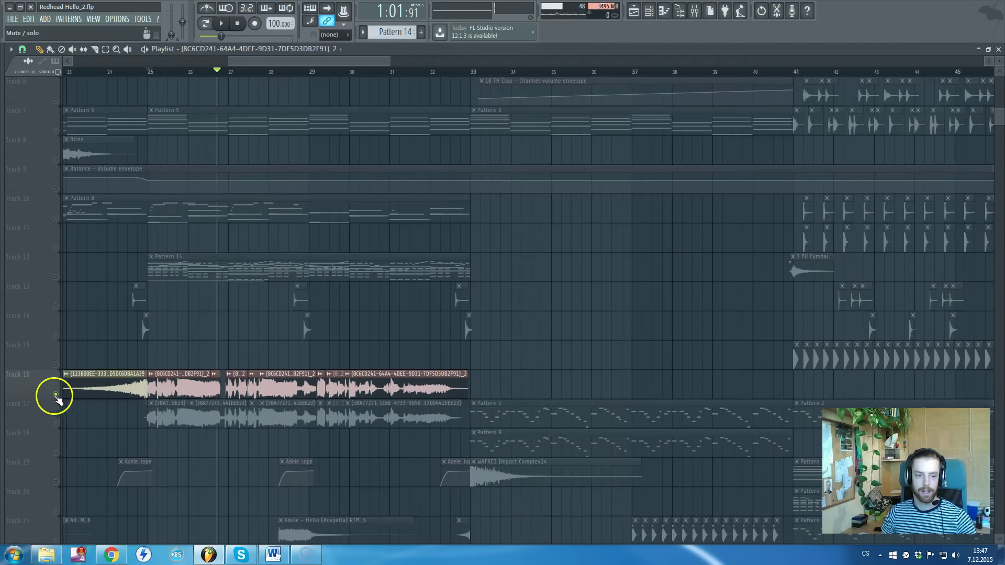
click(55, 395)
scroll(392, 188, down, 3)
scroll(393, 189, down, 2)
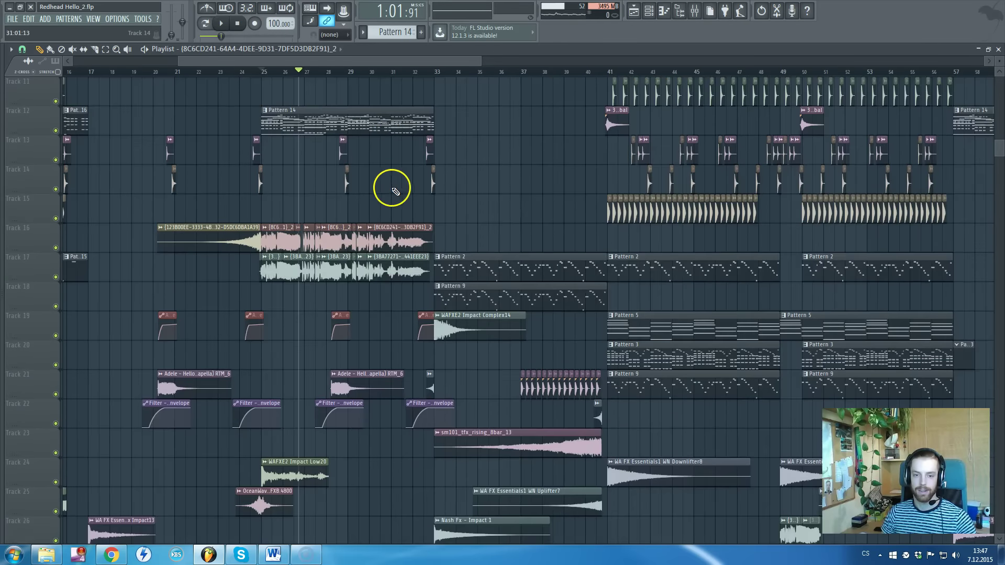
scroll(393, 187, down, 3)
scroll(417, 197, up, 2)
Play the build starting from bar 33
click(435, 69)
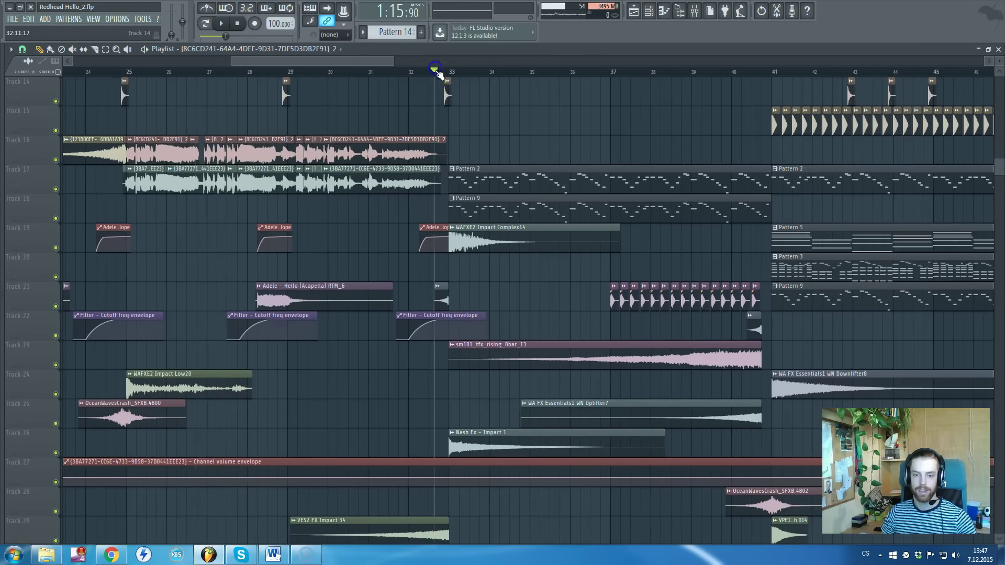
scroll(466, 198, down, 2)
scroll(497, 173, up, 2)
scroll(587, 152, up, 1)
scroll(585, 163, up, 4)
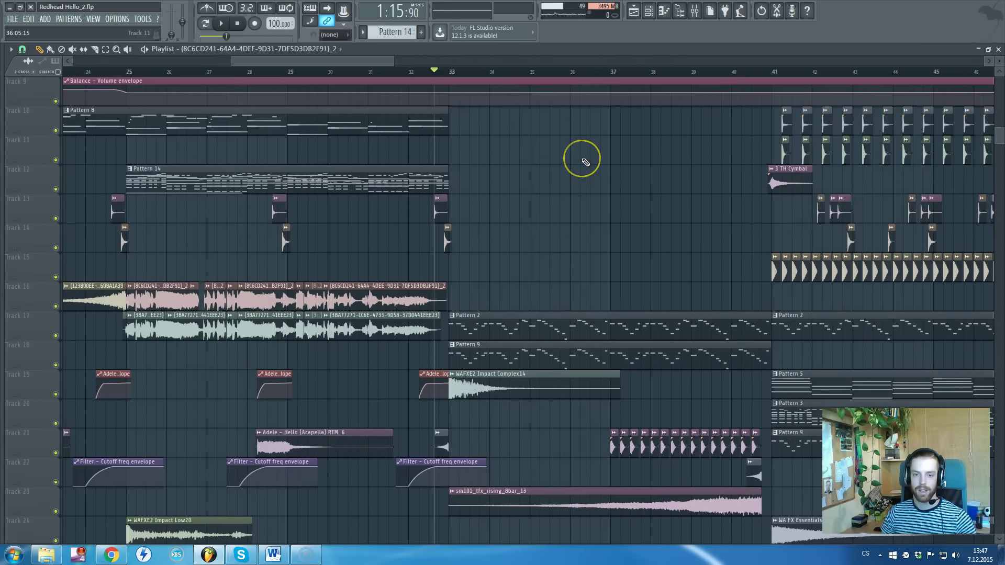
scroll(585, 162, up, 2)
scroll(498, 218, up, 1)
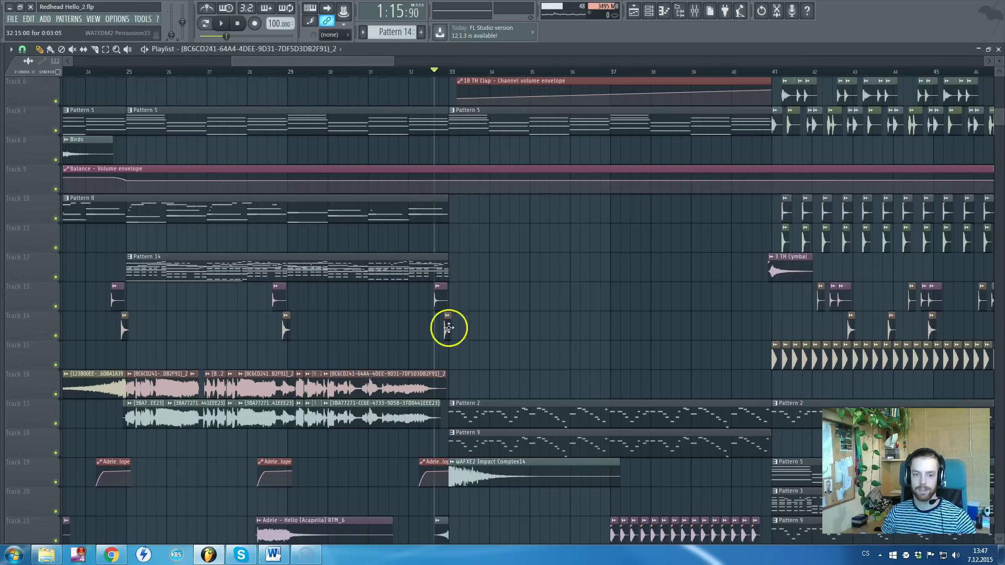
key(space)
scroll(518, 288, down, 3)
scroll(518, 289, down, 1)
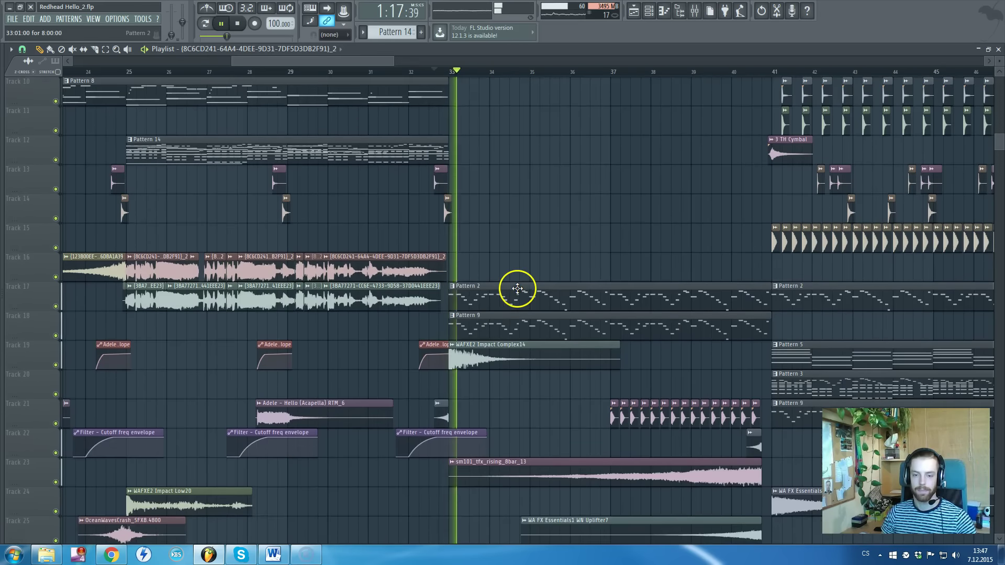
scroll(518, 288, down, 1)
scroll(679, 287, down, 2)
scroll(680, 287, up, 2)
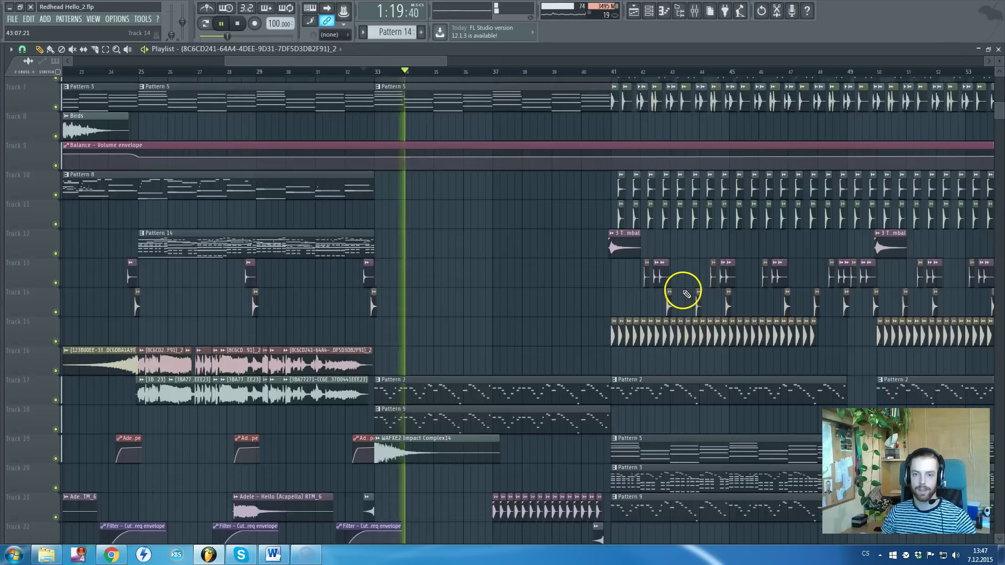
scroll(683, 291, up, 3)
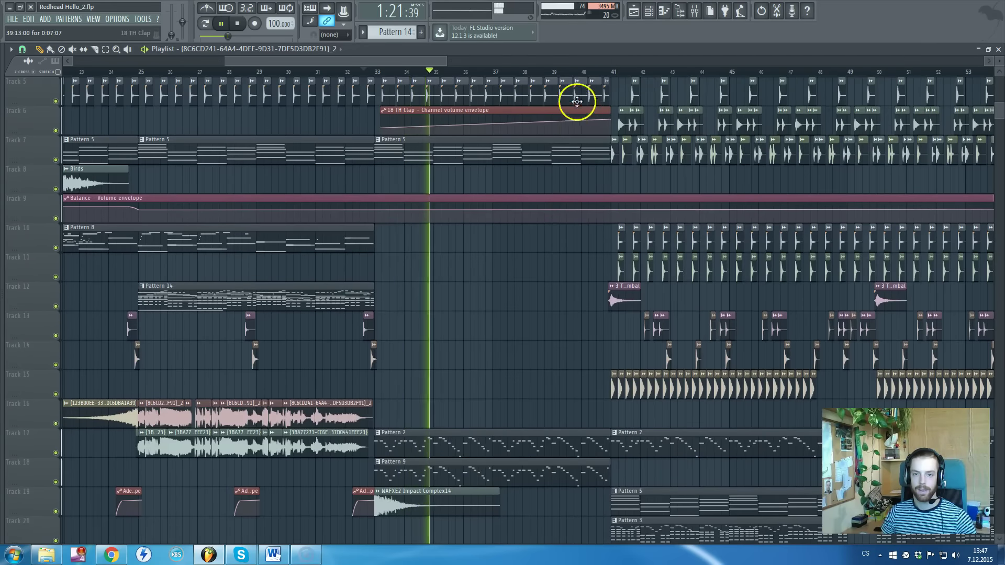
Skip ahead to around bar 39 and then stop playback
click(566, 71)
scroll(650, 325, down, 3)
scroll(650, 325, down, 2)
scroll(650, 325, down, 1)
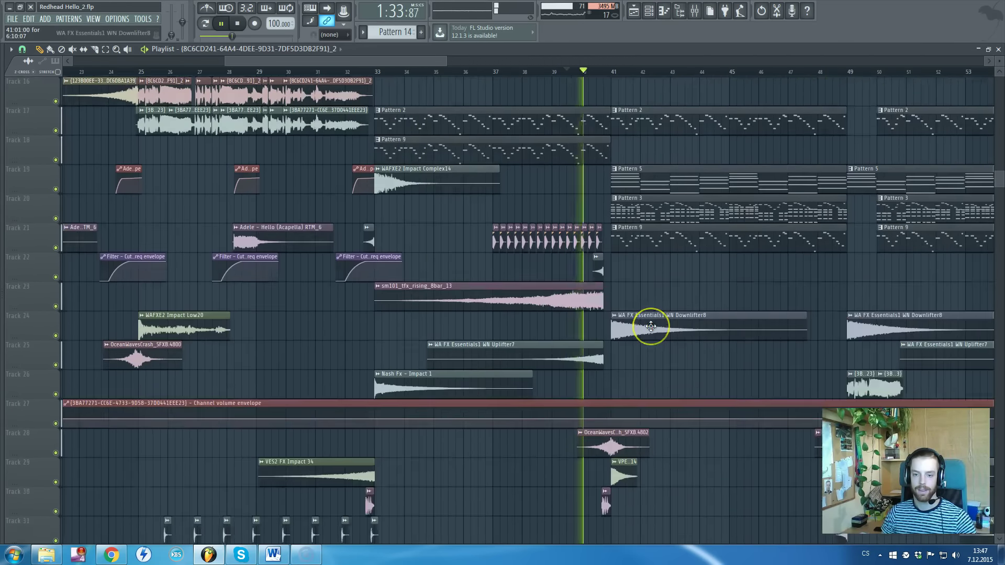
scroll(651, 326, up, 2)
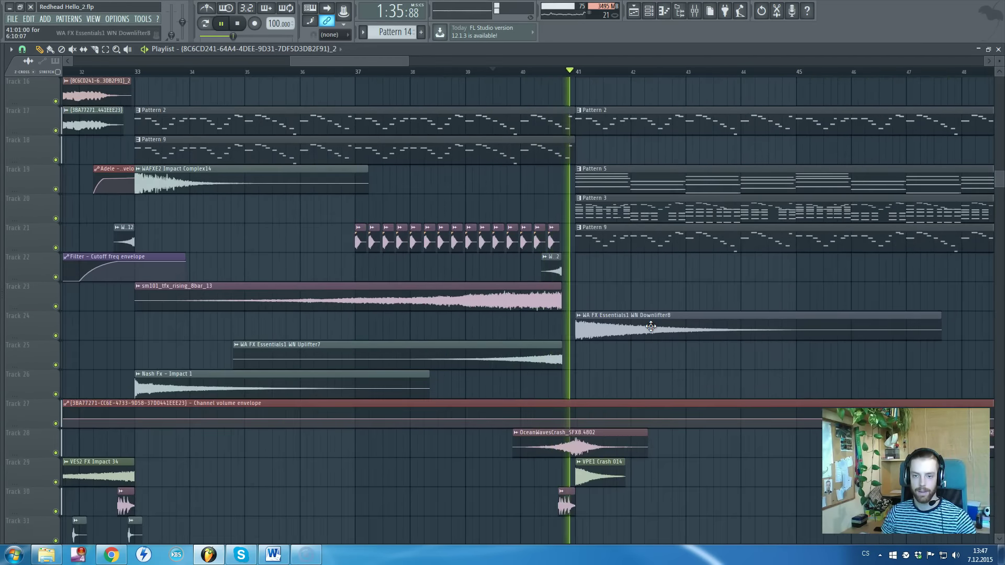
key(space)
Zoom the playlist onto the bar 41 section, then close it, leaving the mixer in front
scroll(651, 327, up, 3)
scroll(448, 393, up, 3)
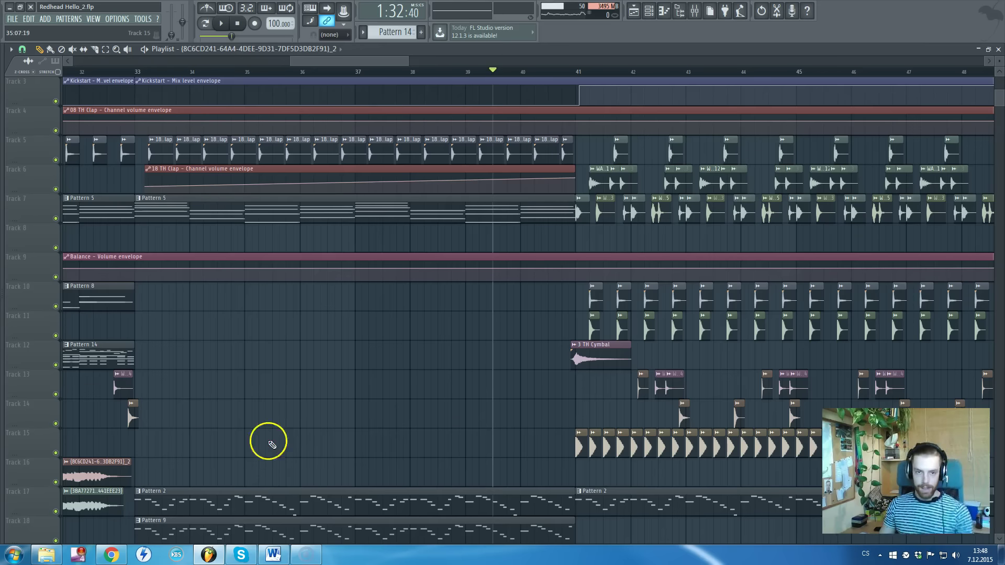
click(307, 62)
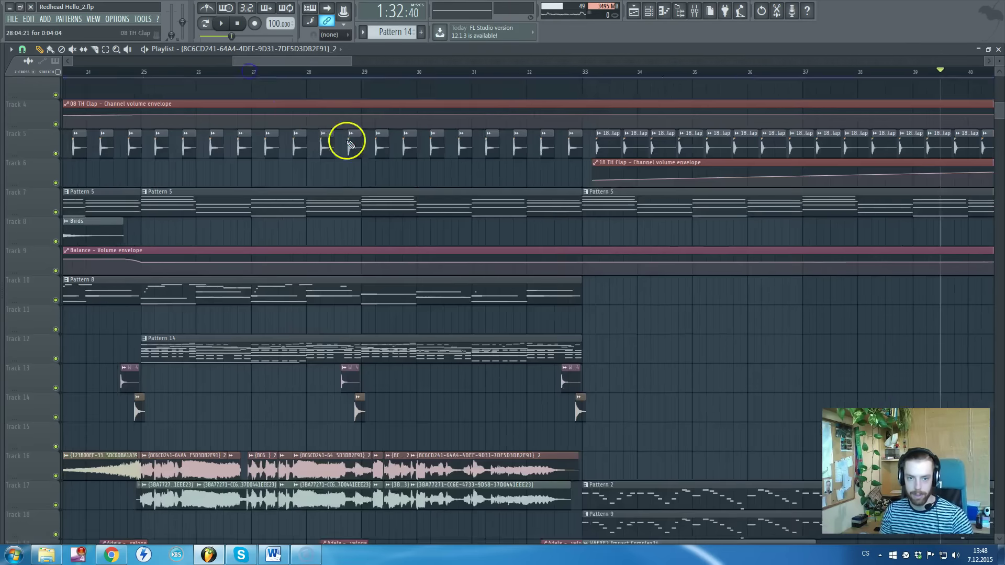
drag(308, 62, 404, 164)
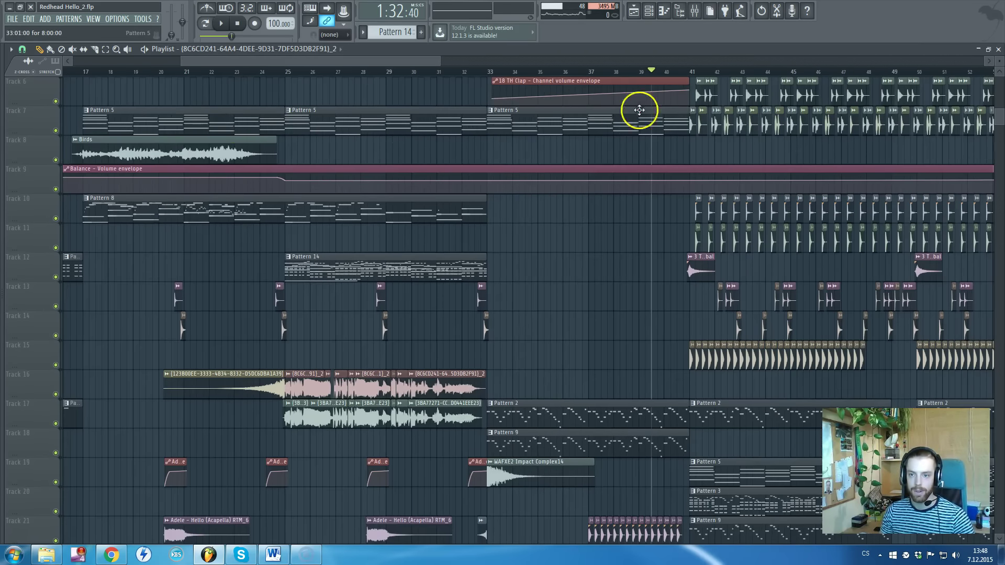
scroll(640, 110, down, 3)
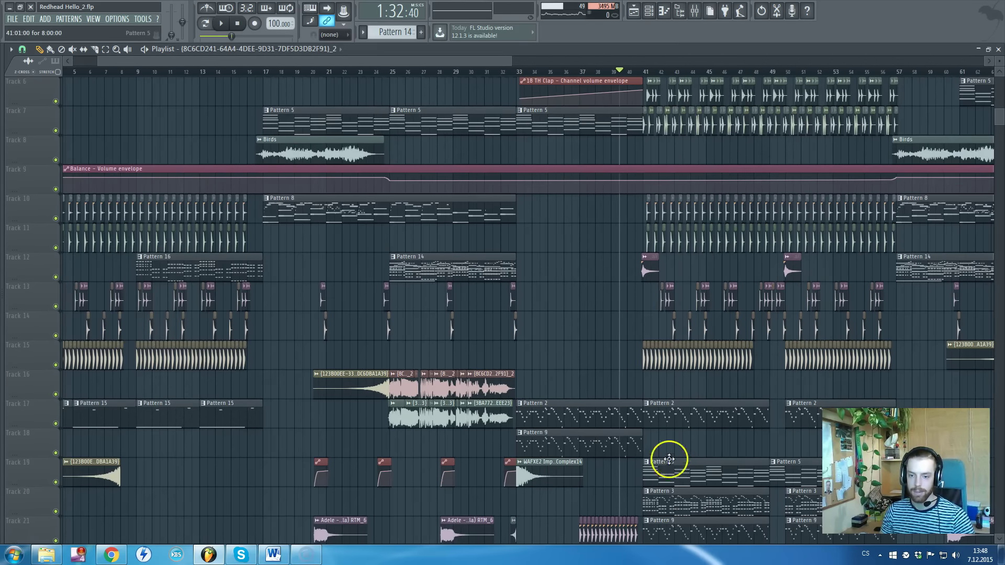
scroll(681, 460, up, 2)
scroll(580, 411, up, 2)
scroll(528, 388, up, 2)
scroll(508, 413, up, 2)
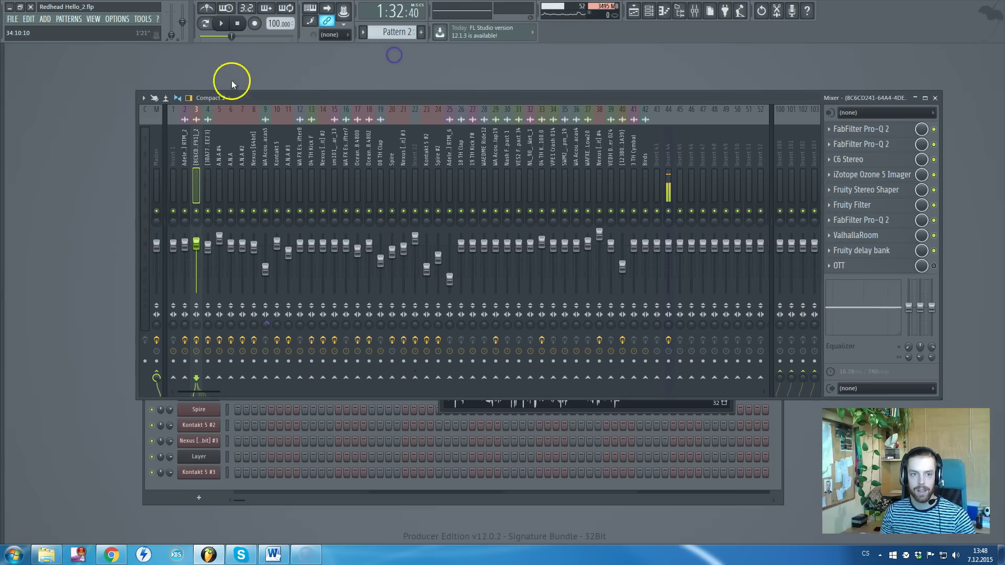
Switch to pattern mode and sweep the A.N.A #3 filter cutoff
key(l)
key(F9)
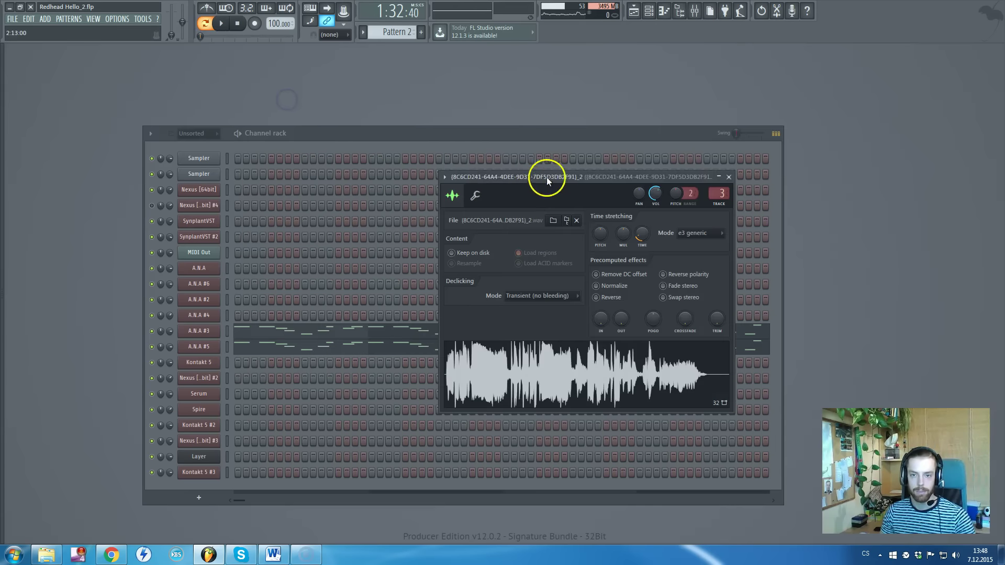
key(Escape)
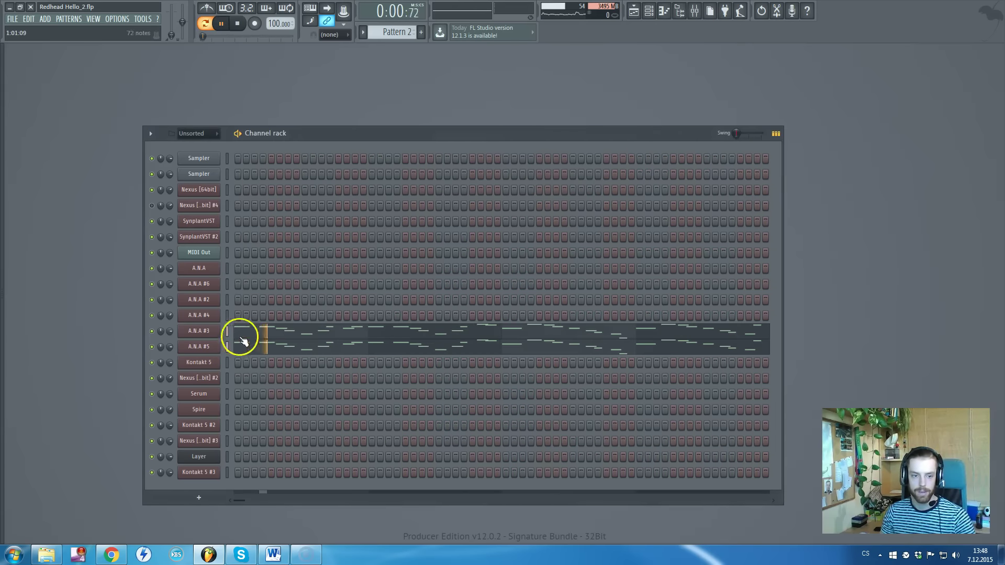
click(208, 348)
key(Escape)
click(197, 341)
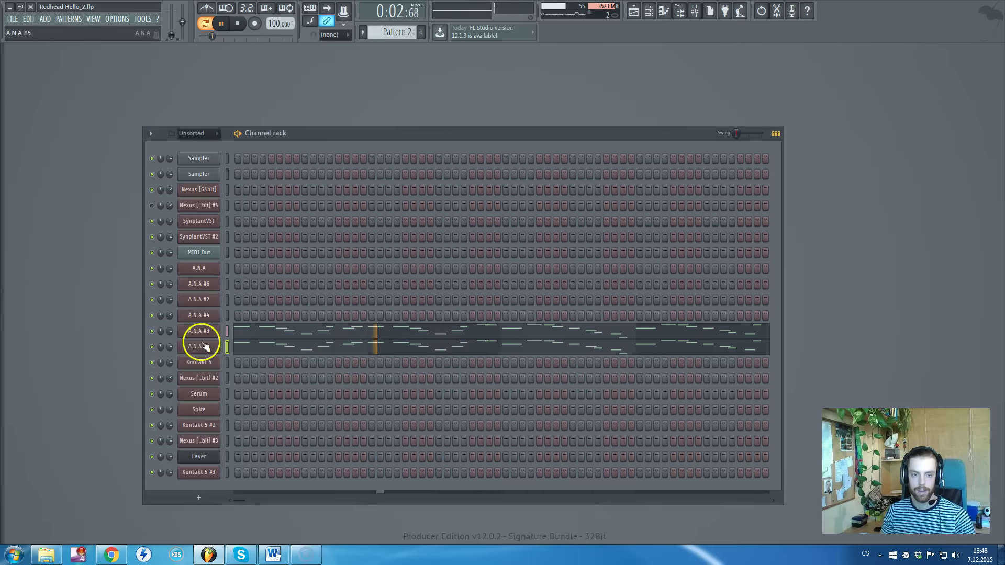
drag(242, 337, 269, 346)
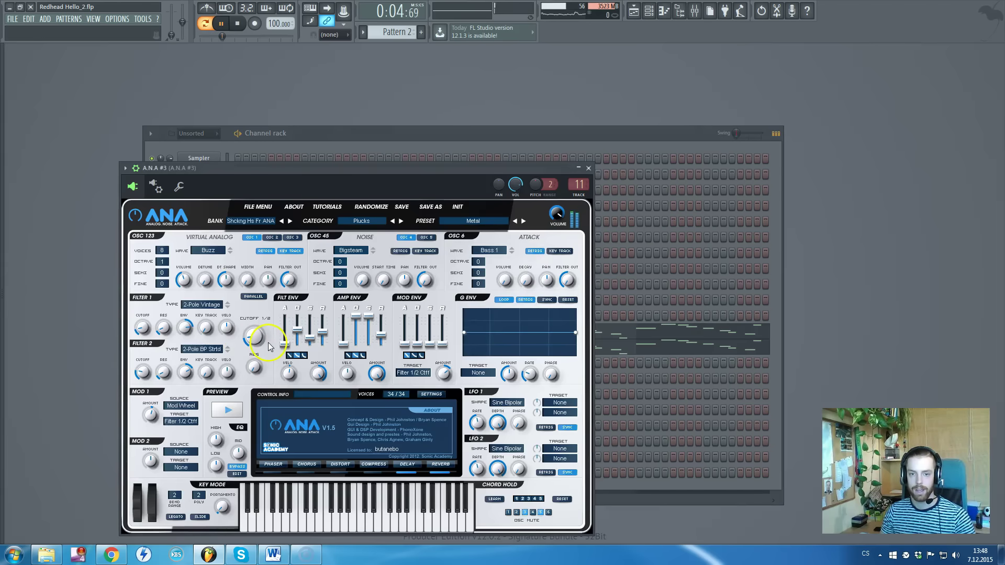
click(592, 169)
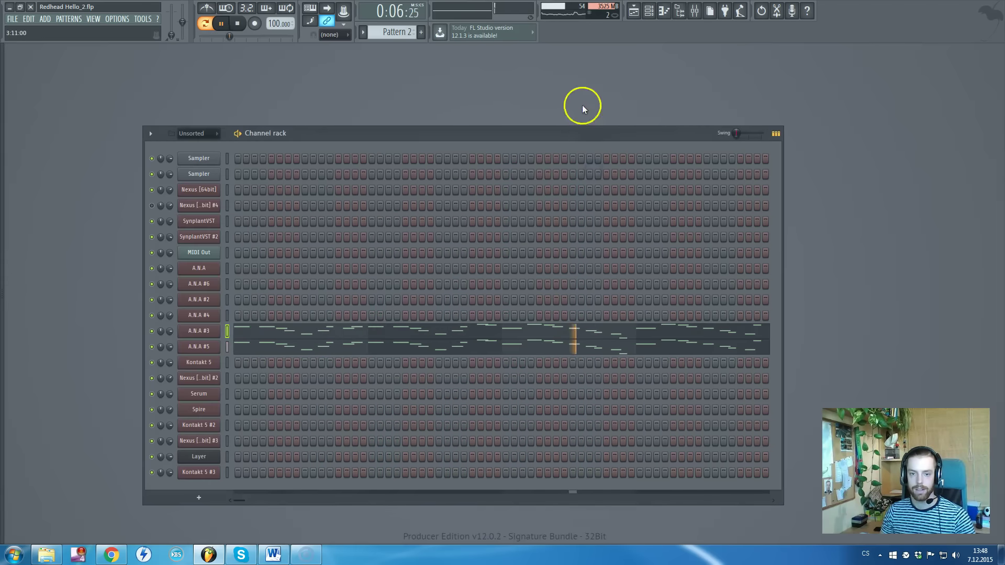
With the Mixer open, play the pattern briefly and recheck the A.N.A #3 synth
click(700, 11)
key(space)
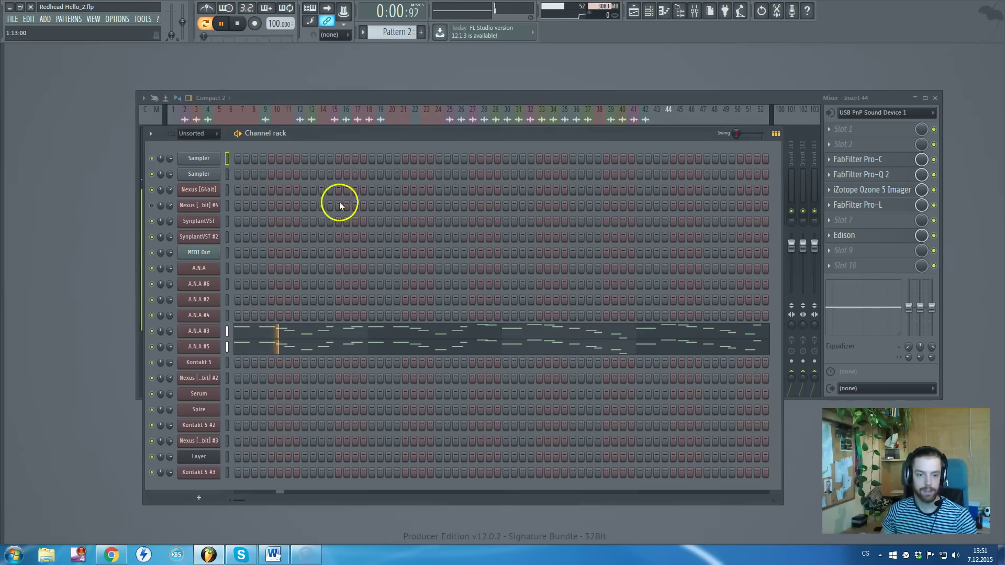
key(space)
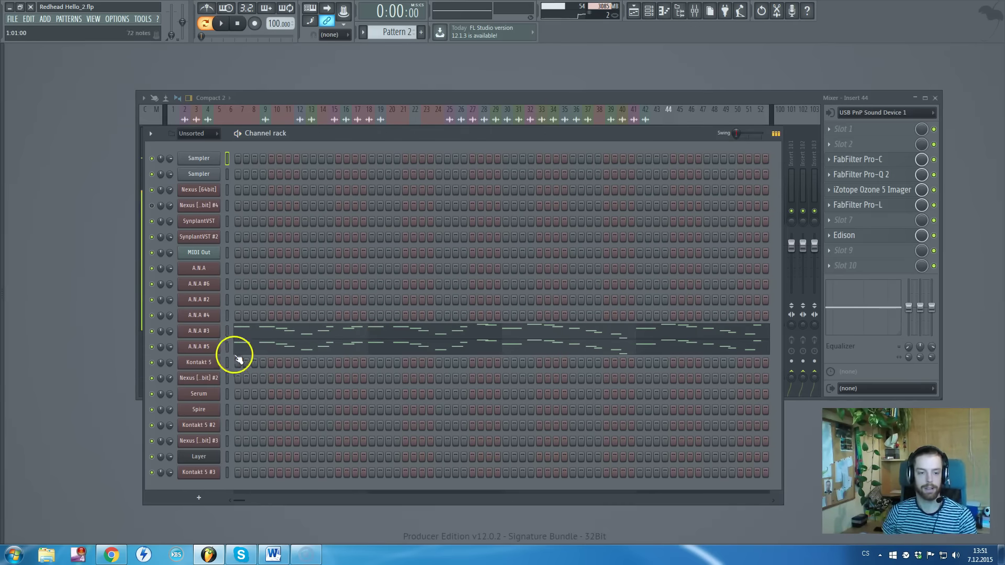
click(210, 333)
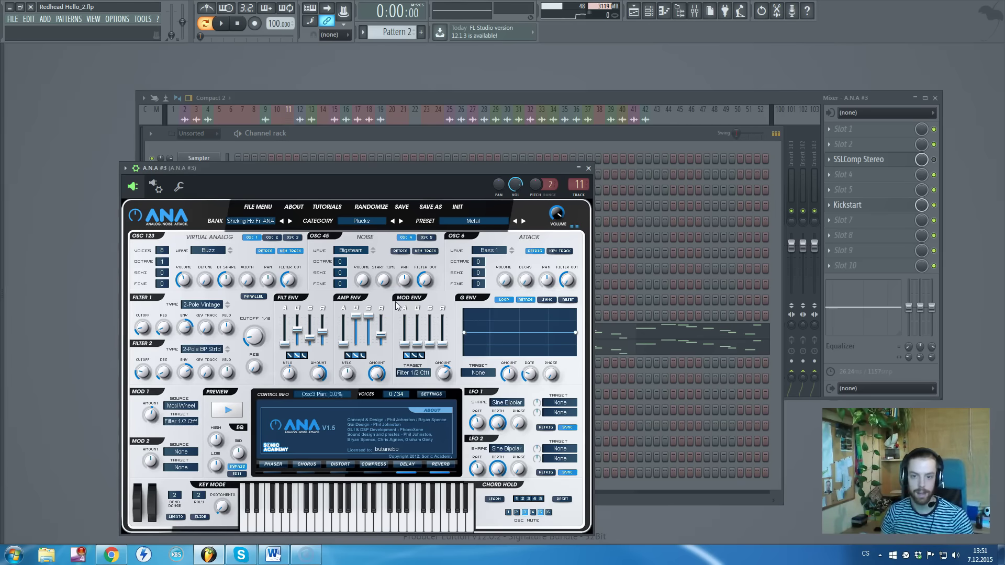
key(Escape)
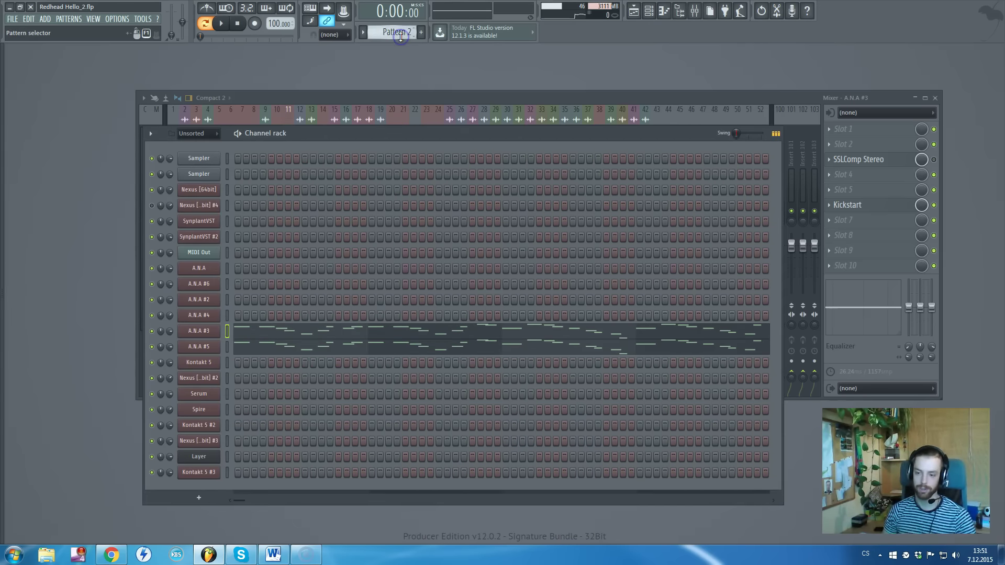
Mute the A.N.A #3 channel, stop playback and return to the Playlist
click(152, 332)
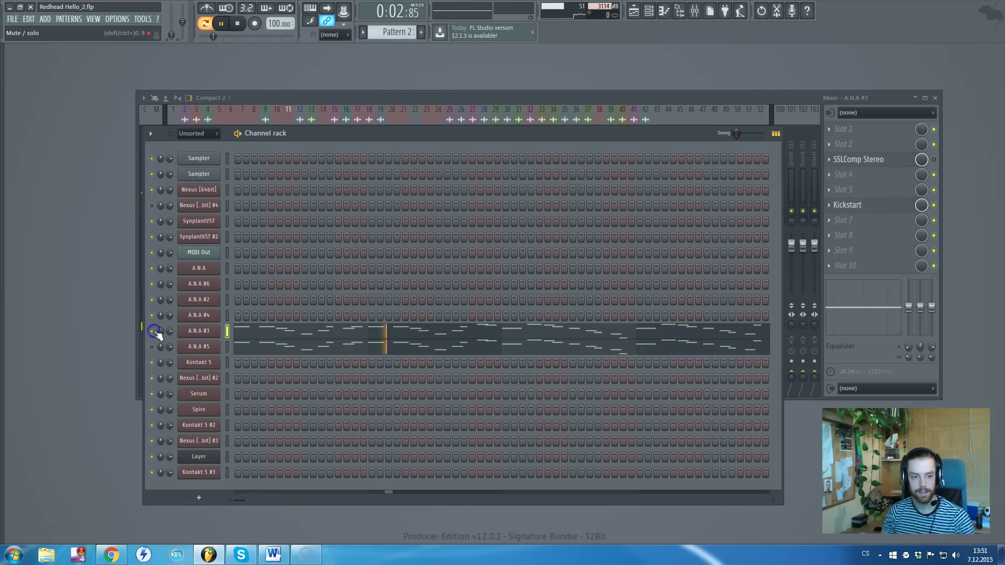
click(743, 105)
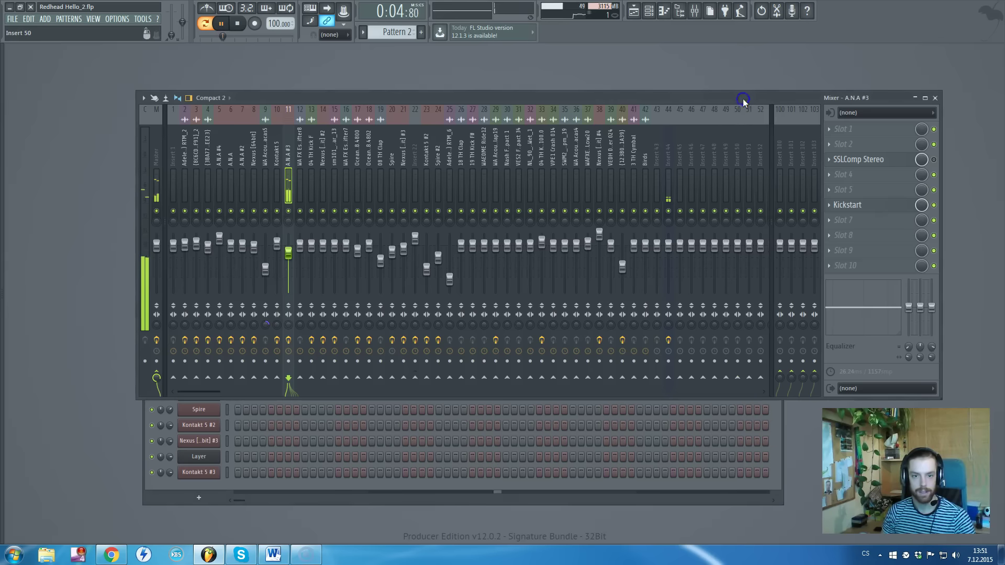
key(space)
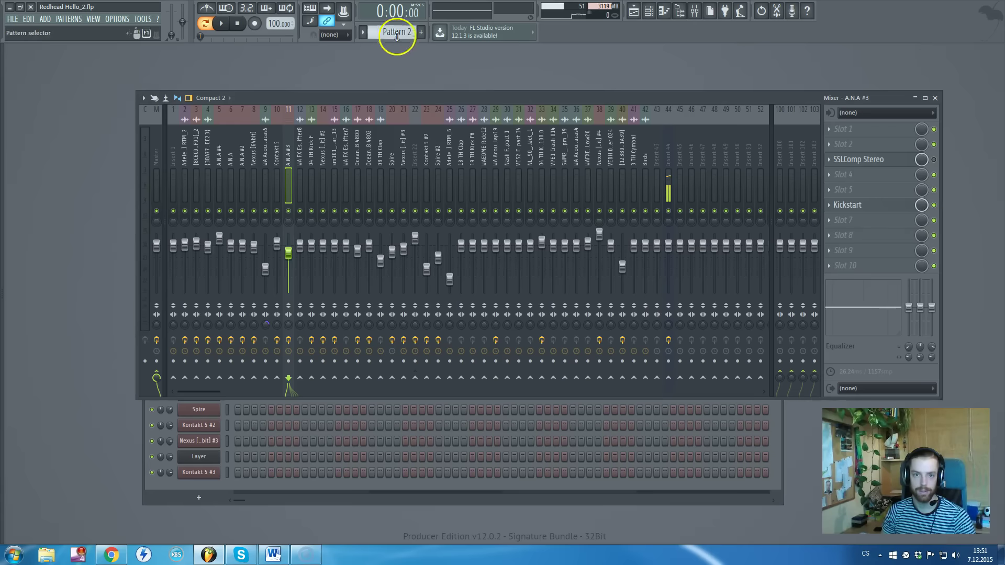
key(F5)
Select Pattern 9 as the current pattern and hide the Playlist
scroll(445, 131, down, 3)
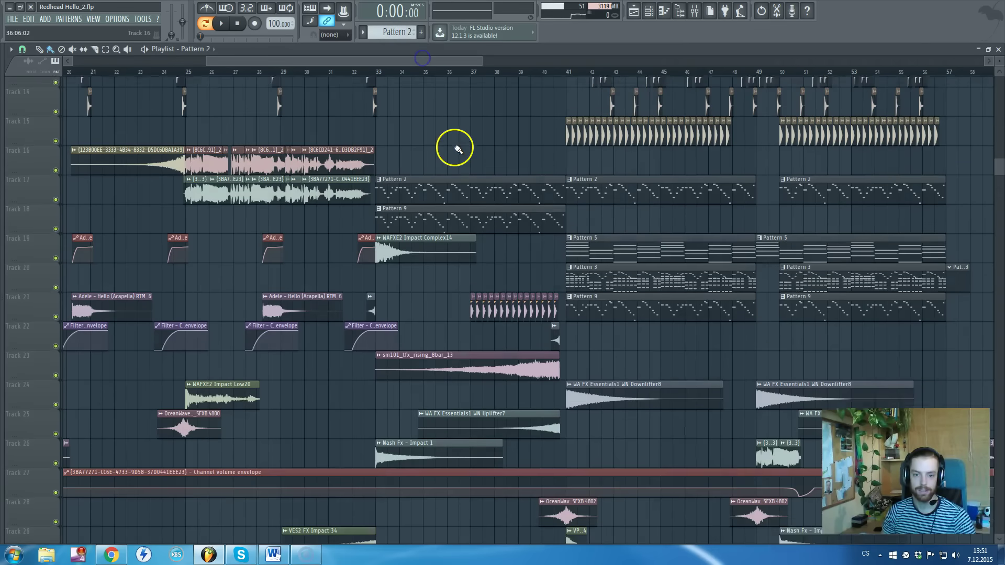
scroll(464, 191, down, 1)
click(449, 209)
key(F5)
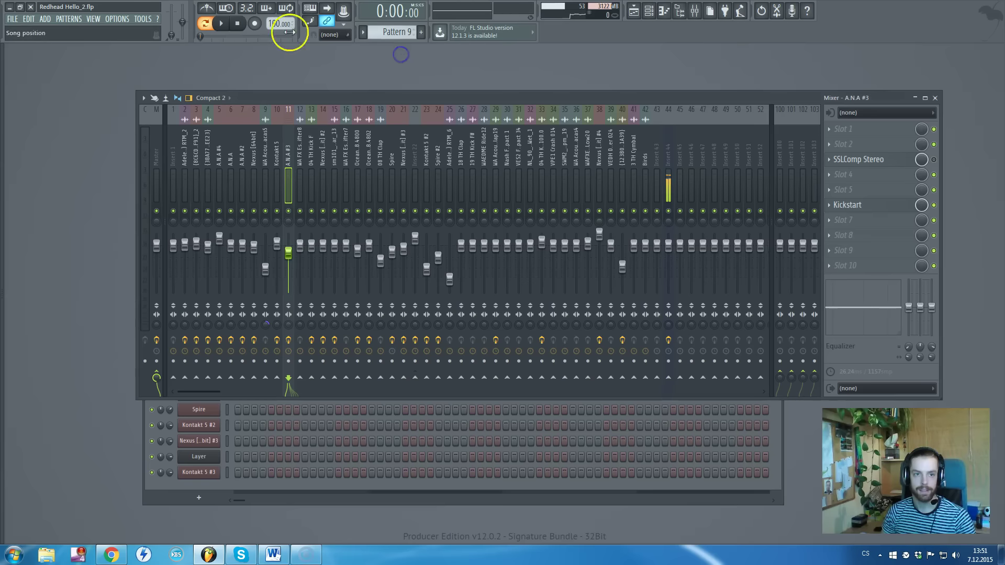
View the Kontakt 5 insert 10 effect chain, stop playback and return to the Playlist
click(778, 450)
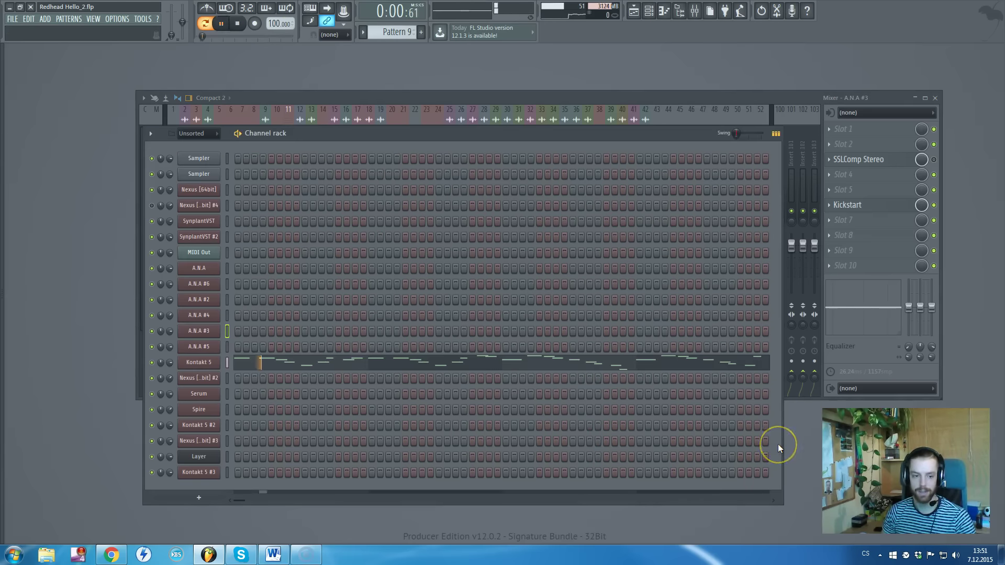
click(759, 99)
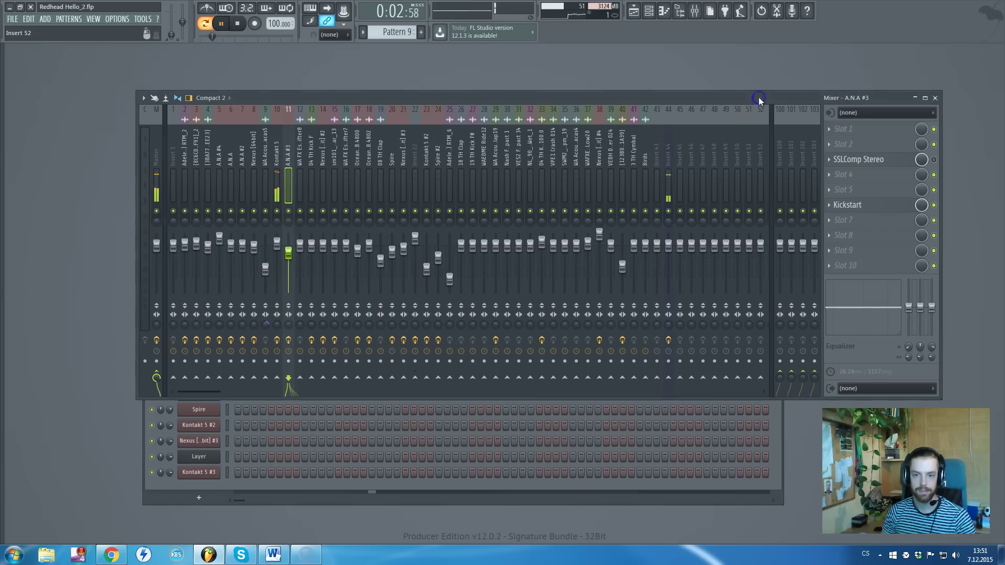
click(280, 152)
click(277, 340)
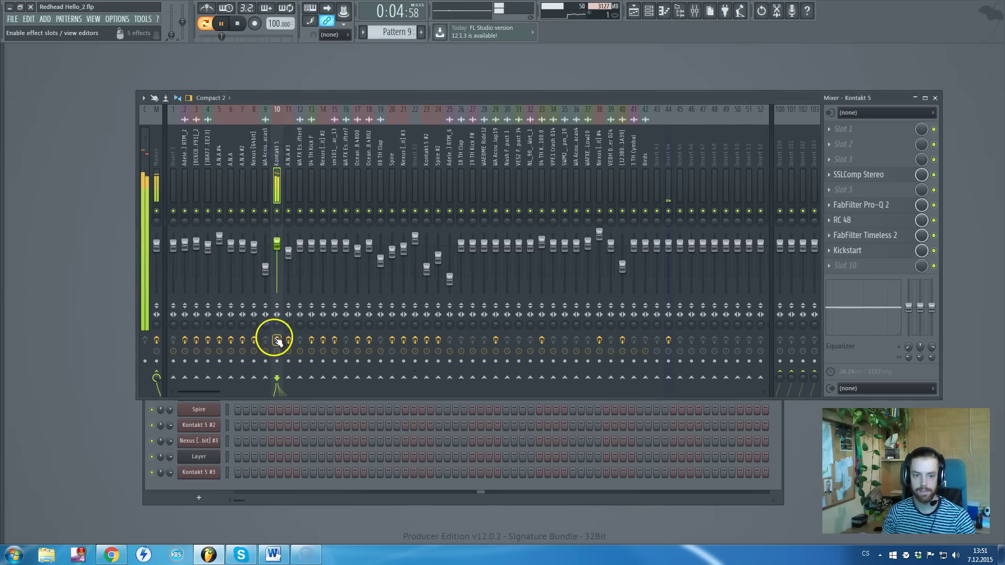
key(space)
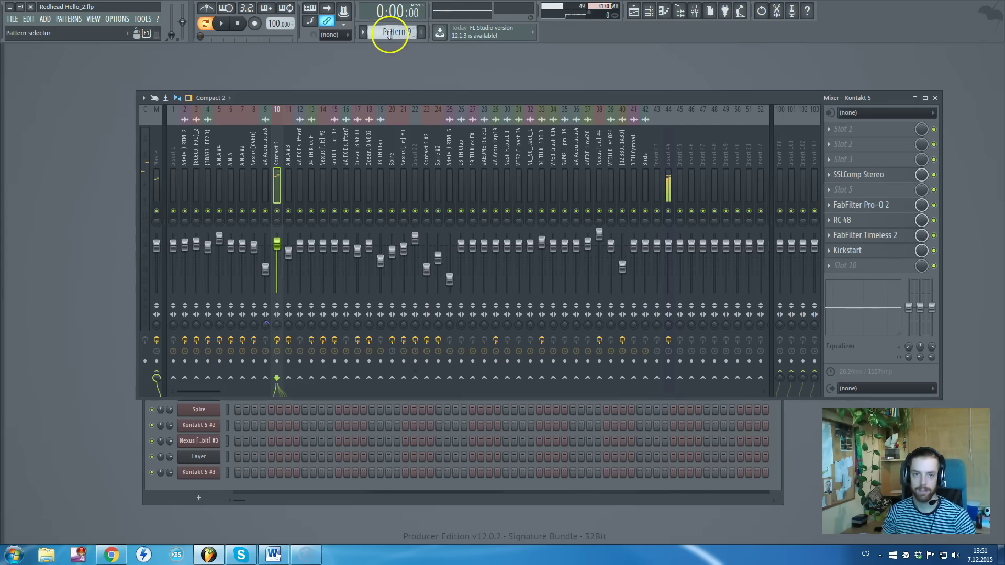
key(F5)
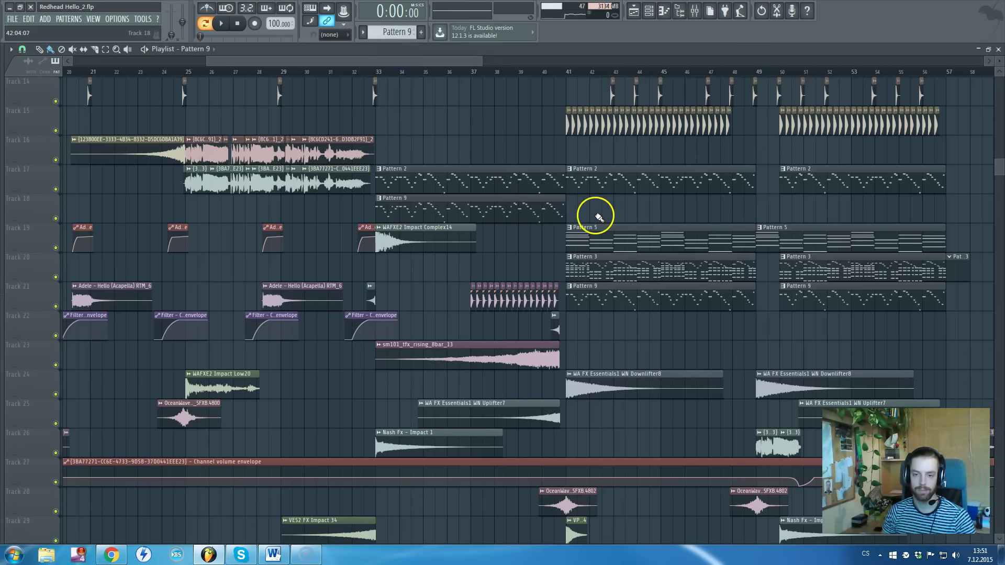
Play the song from just before bar 39, then stop and browse the tracks
scroll(591, 215, up, 2)
scroll(583, 216, up, 2)
scroll(584, 216, down, 2)
scroll(618, 251, down, 2)
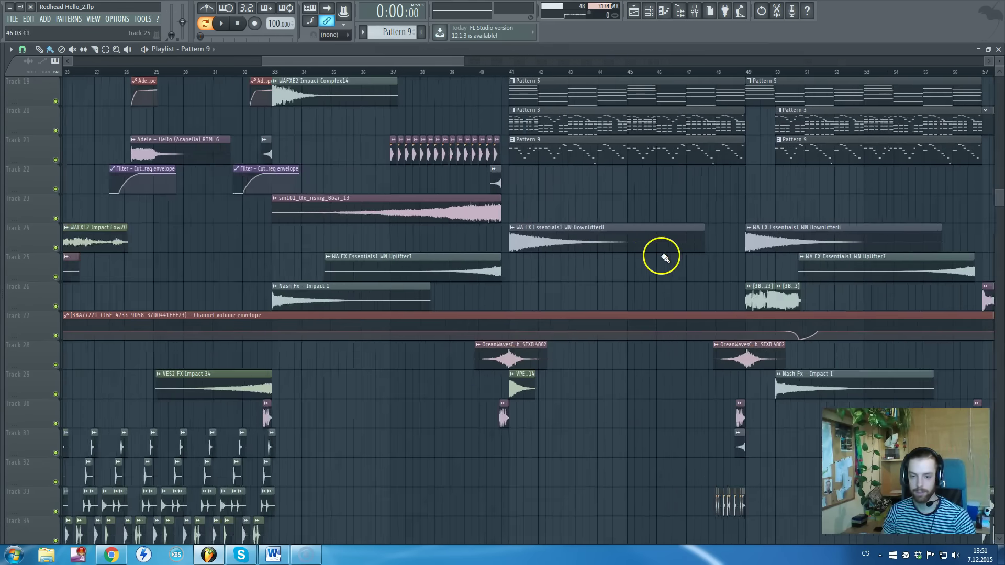
scroll(583, 245, up, 1)
click(428, 72)
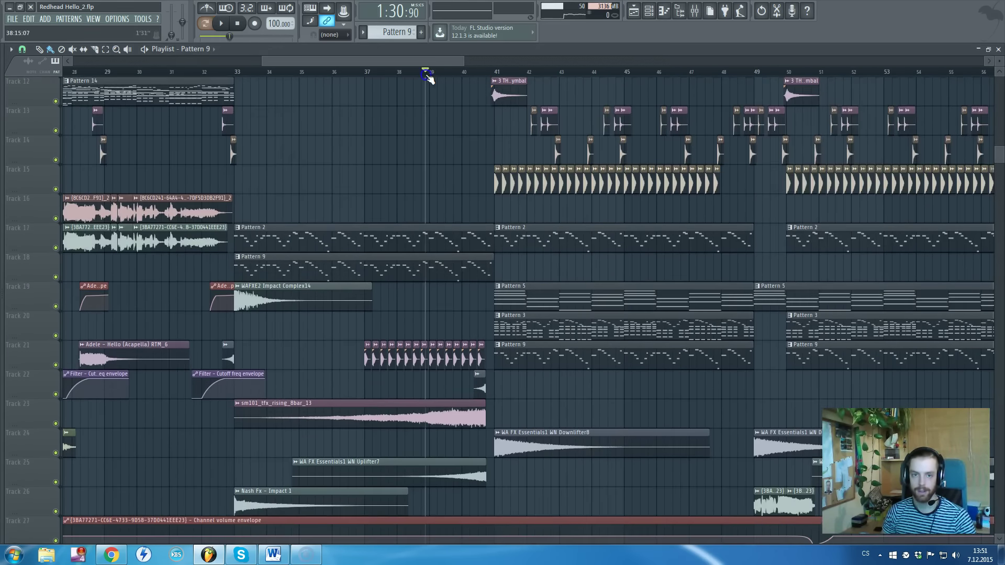
scroll(555, 196, up, 3)
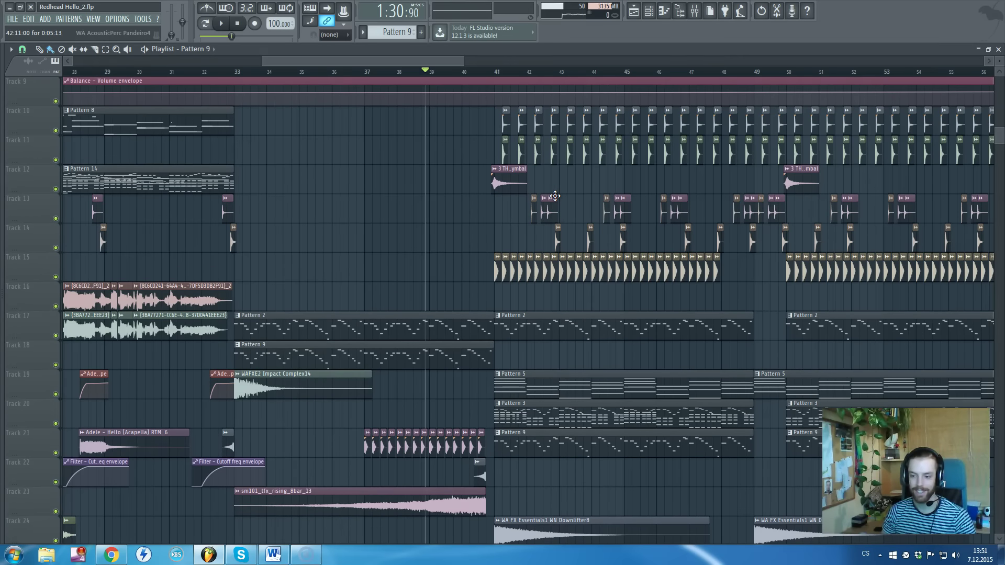
key(space)
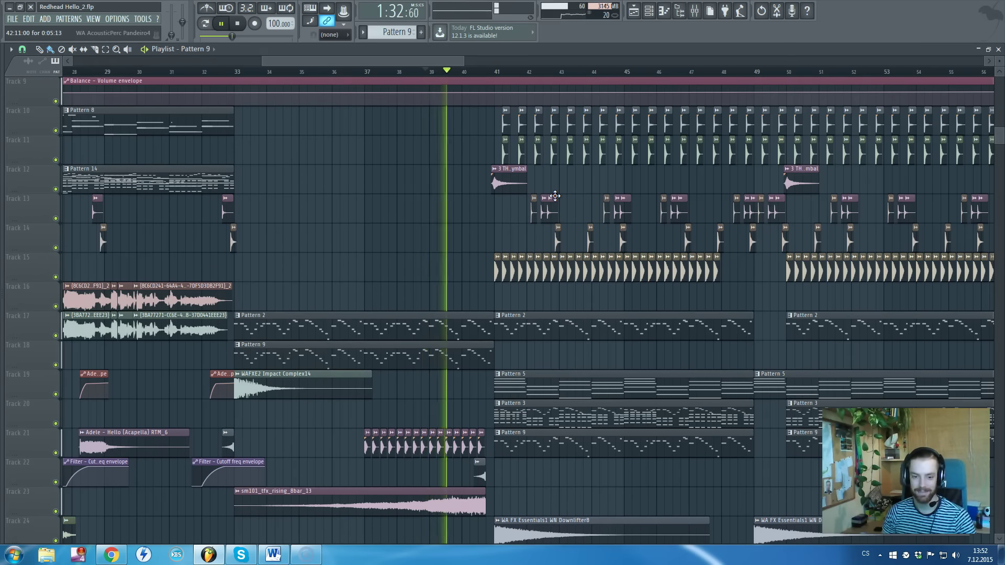
scroll(554, 196, down, 1)
scroll(555, 195, down, 2)
scroll(555, 196, down, 1)
scroll(555, 195, up, 7)
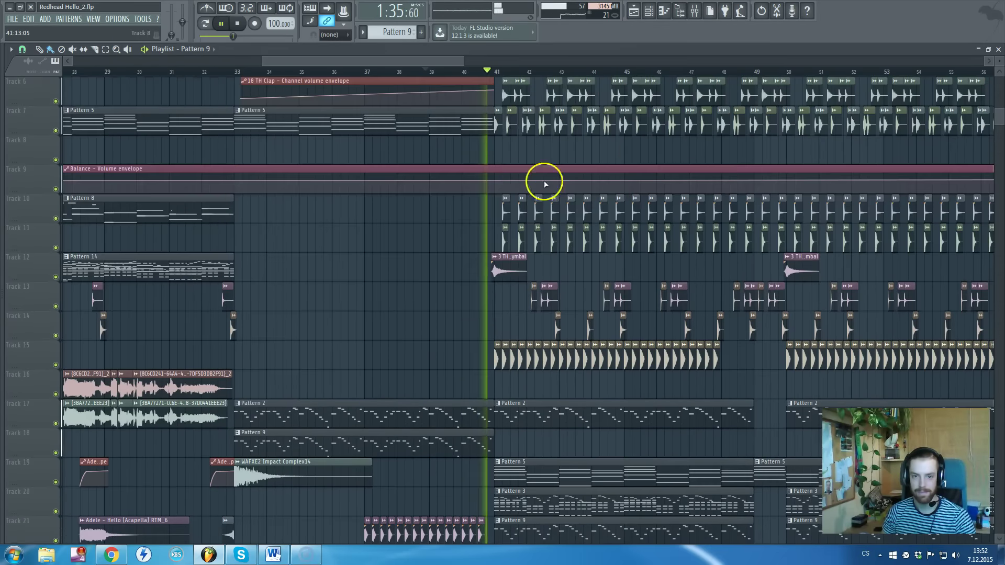
drag(437, 63, 467, 273)
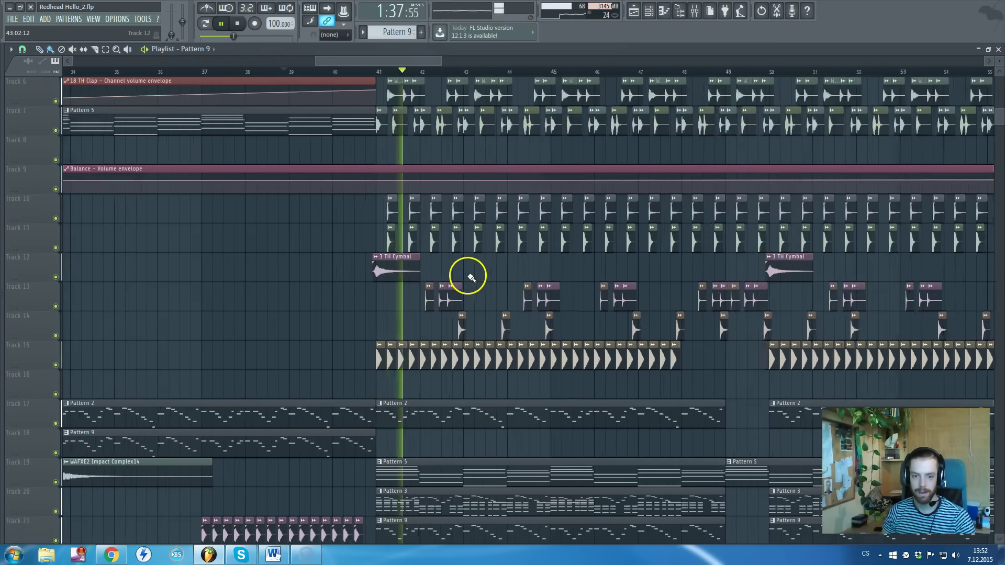
scroll(445, 272, down, 6)
key(space)
scroll(424, 271, down, 2)
scroll(438, 269, down, 10)
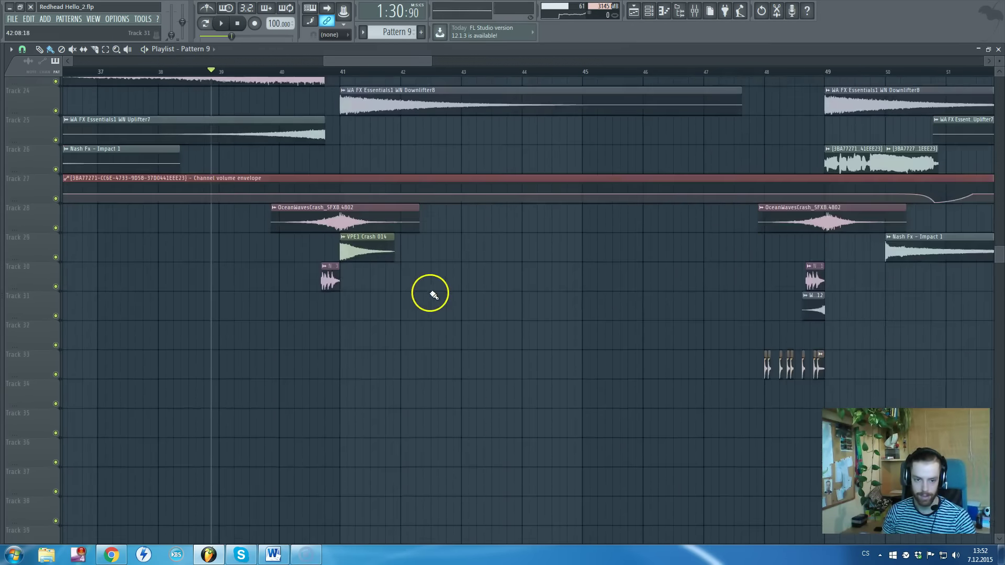
scroll(426, 292, up, 3)
scroll(395, 352, up, 15)
scroll(385, 348, up, 5)
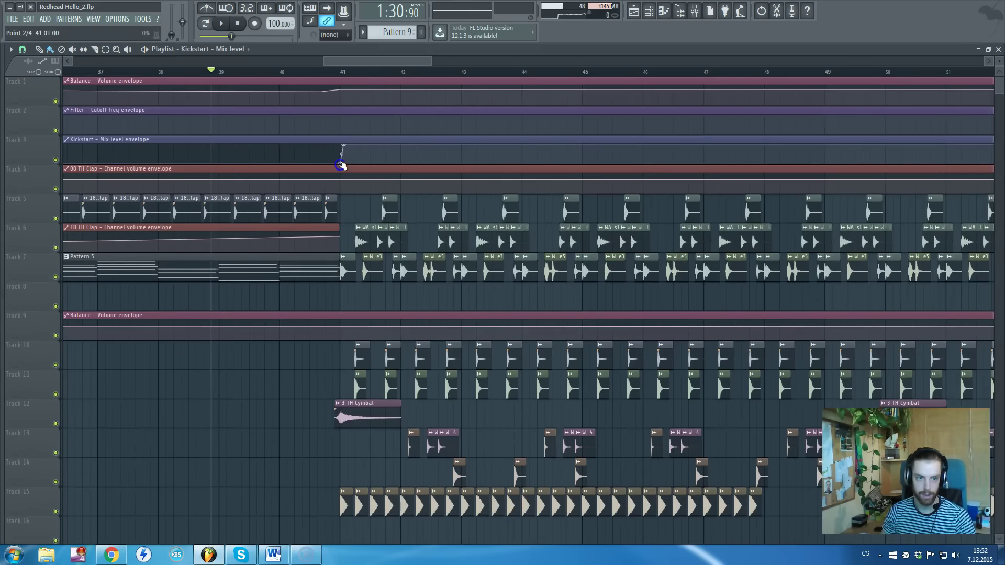
scroll(370, 209, down, 3)
scroll(404, 396, down, 2)
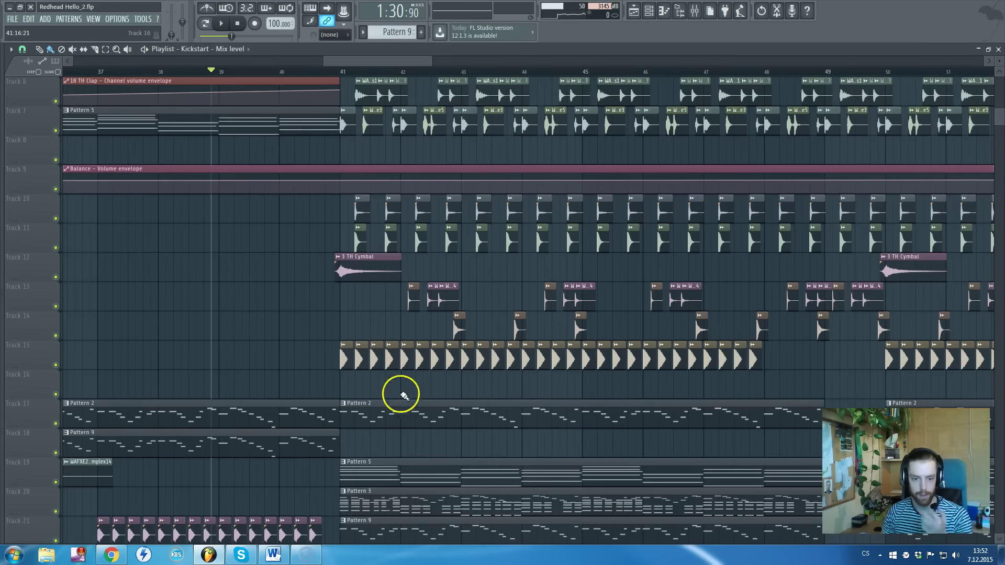
scroll(387, 377, up, 3)
scroll(370, 347, up, 1)
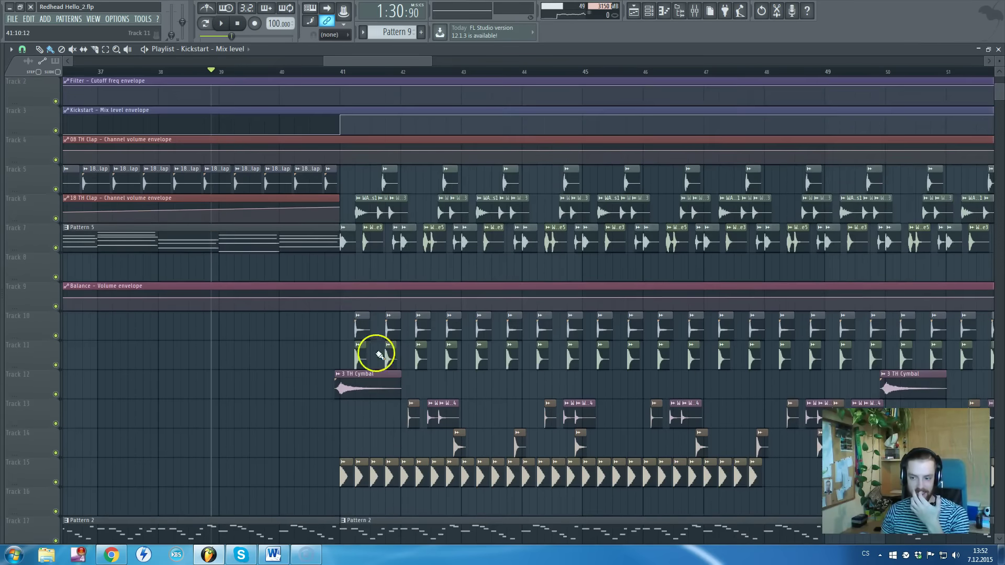
scroll(376, 343, down, 4)
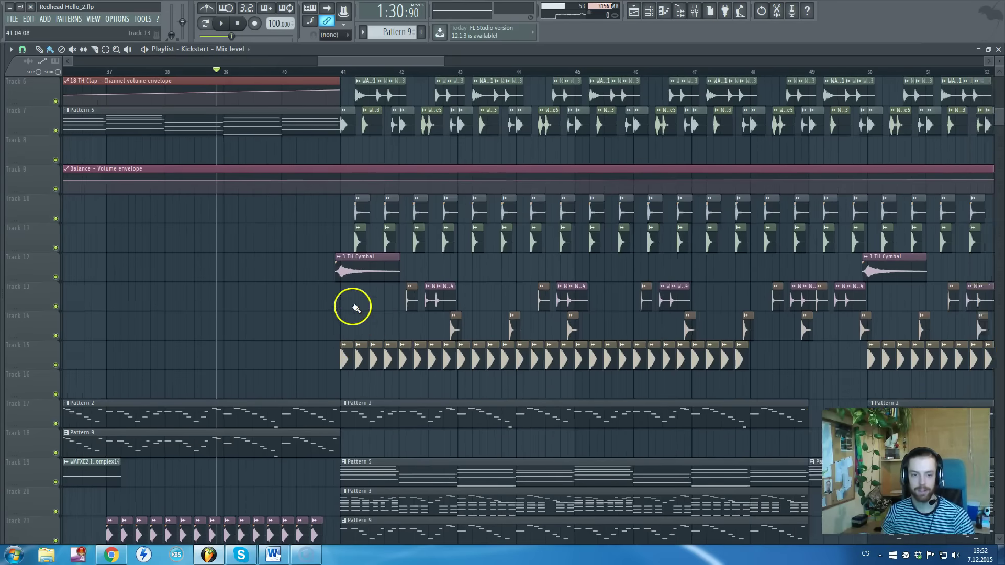
scroll(303, 340, down, 3)
scroll(283, 362, down, 4)
scroll(340, 367, up, 1)
scroll(365, 367, up, 4)
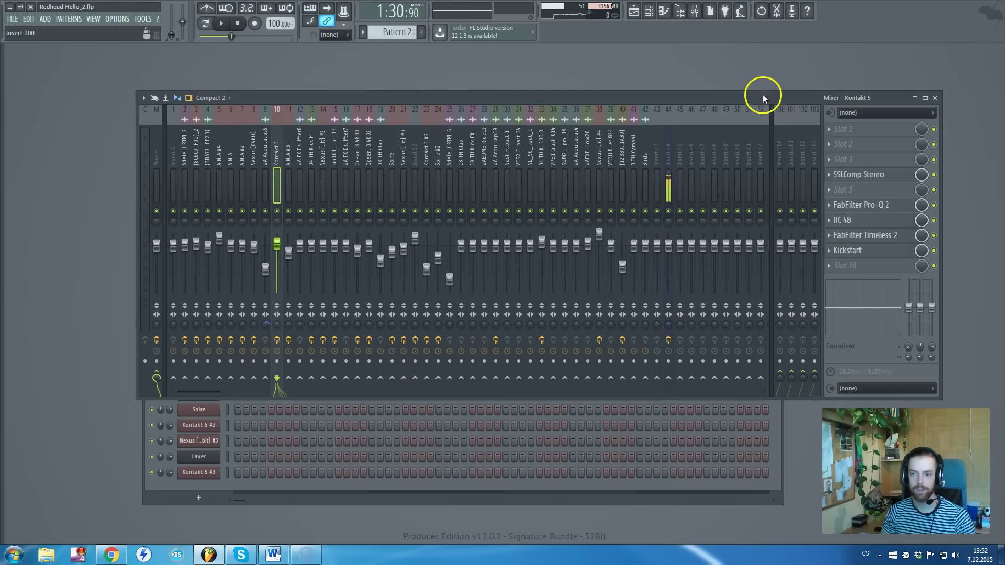
Close the Mixer and click the Pattern 9 clip in the Playlist
click(762, 98)
key(F5)
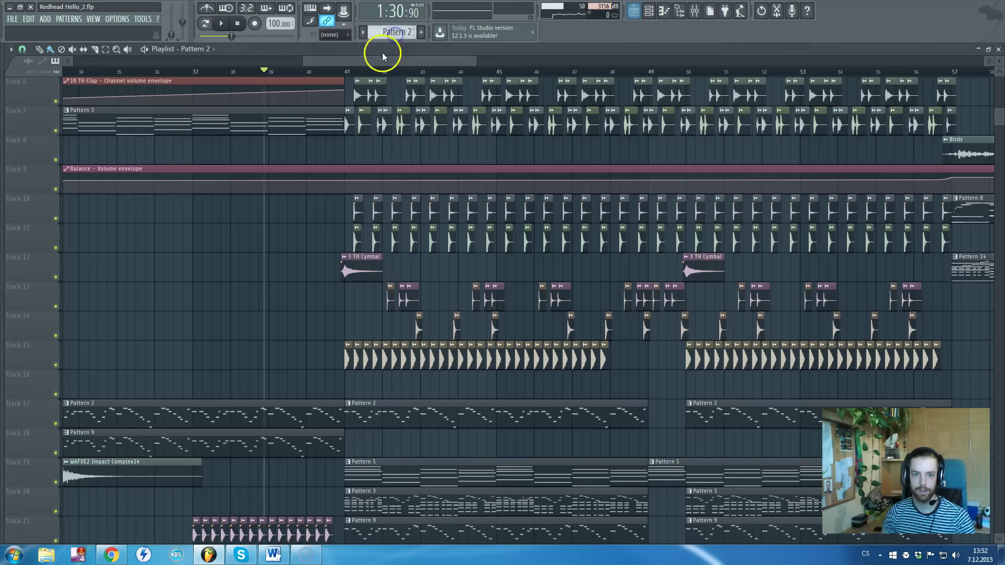
scroll(385, 79, down, 2)
scroll(359, 101, down, 2)
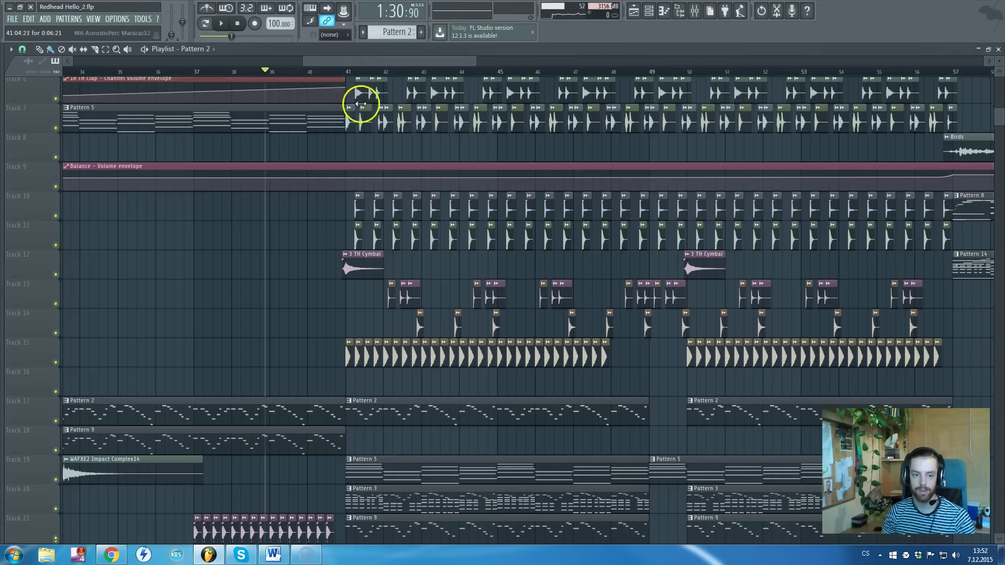
scroll(341, 157, down, 5)
scroll(290, 236, up, 4)
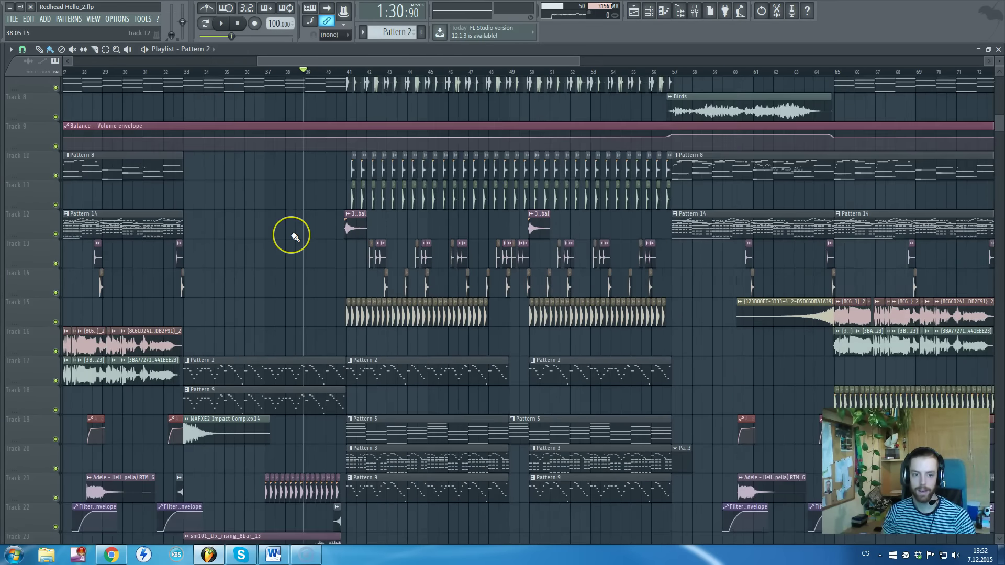
scroll(303, 314, down, 5)
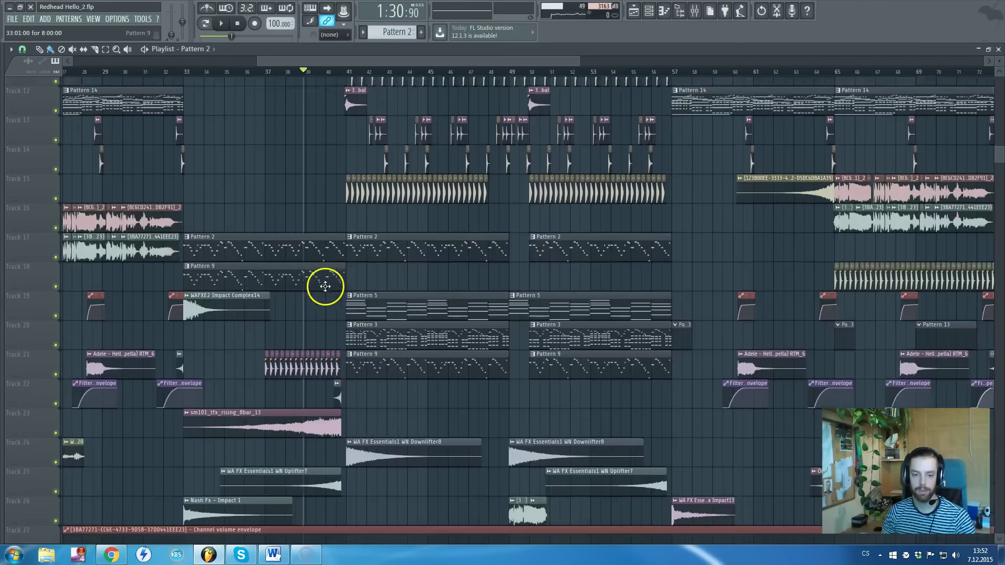
scroll(344, 276, up, 3)
scroll(384, 293, down, 2)
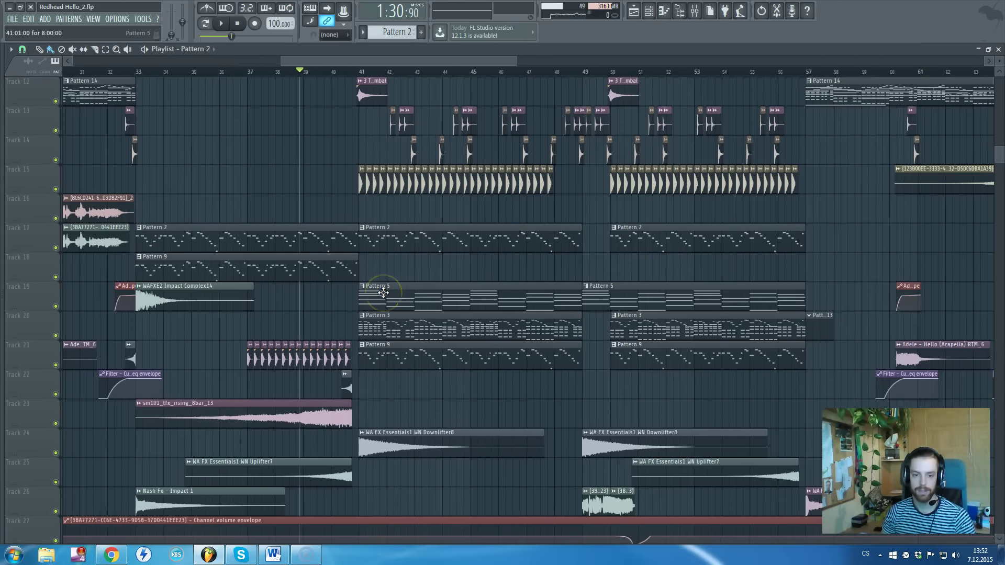
scroll(386, 367, up, 2)
click(386, 416)
click(355, 67)
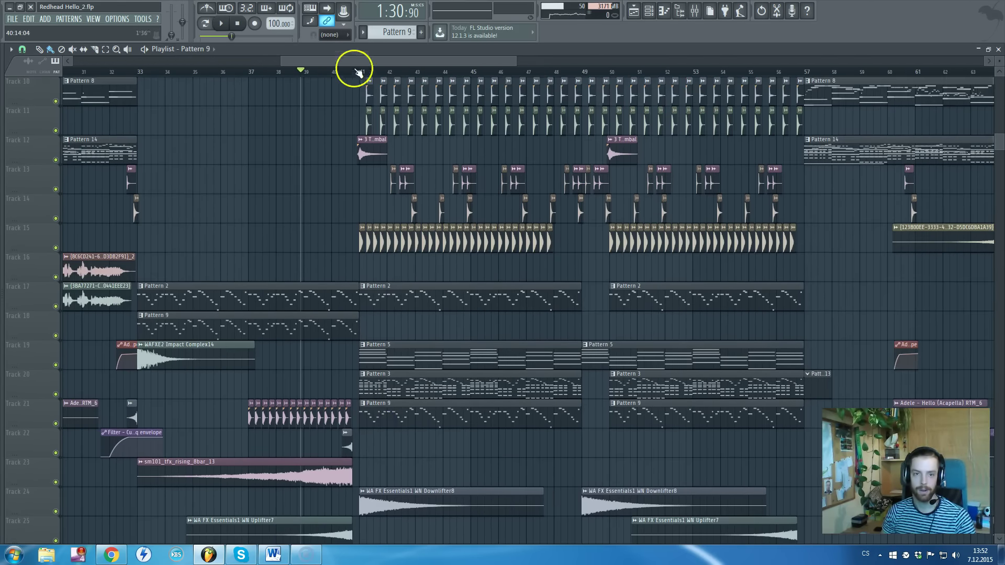
Select a Pattern 3 clip and show its channels in the Channel rack
key(F5)
key(F6)
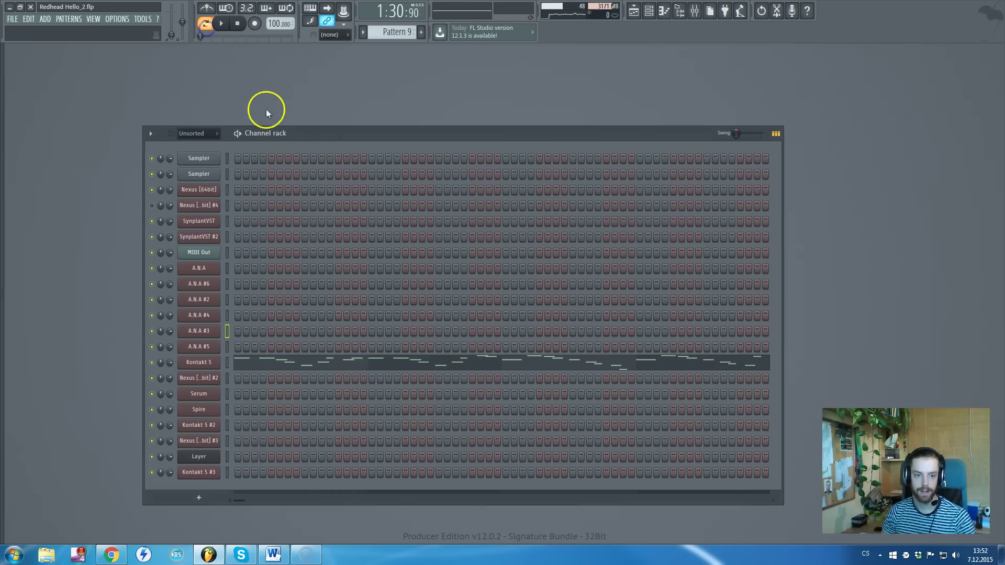
key(F5)
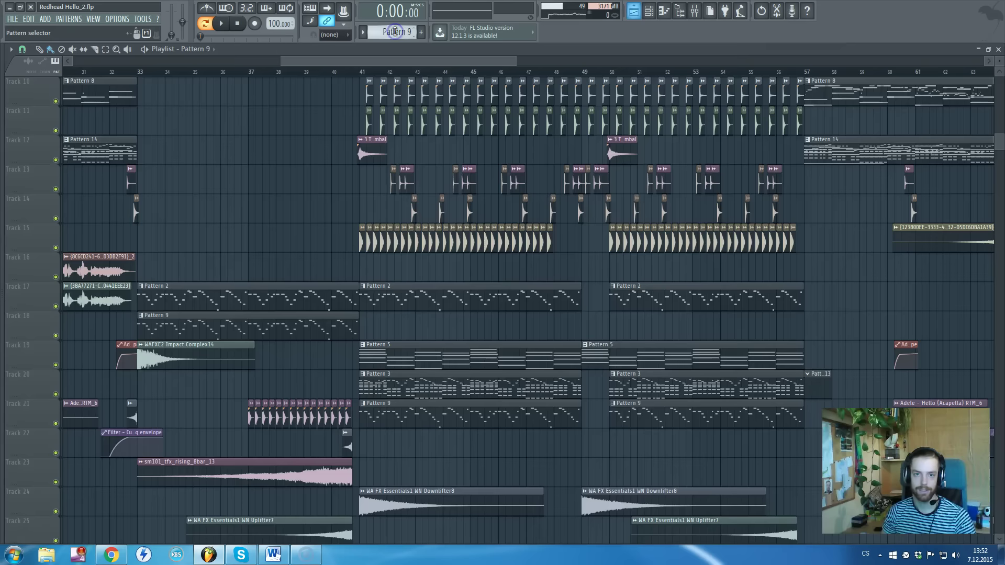
scroll(392, 197, down, 3)
scroll(406, 271, down, 2)
scroll(410, 276, down, 1)
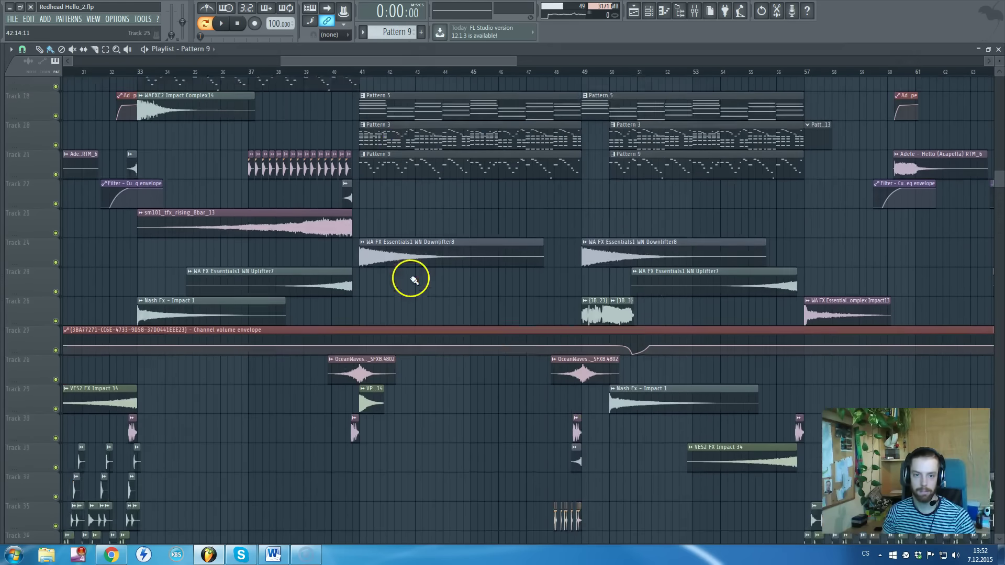
scroll(399, 214, up, 2)
click(399, 214)
key(F6)
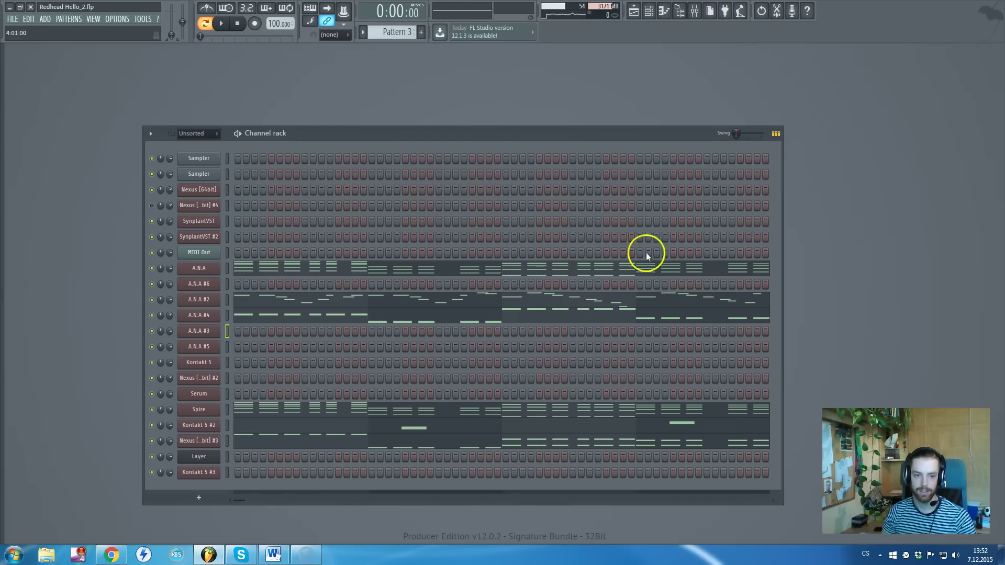
Audition A.N.A #2 with its mixer track shown, then return to the Playlist
click(212, 303)
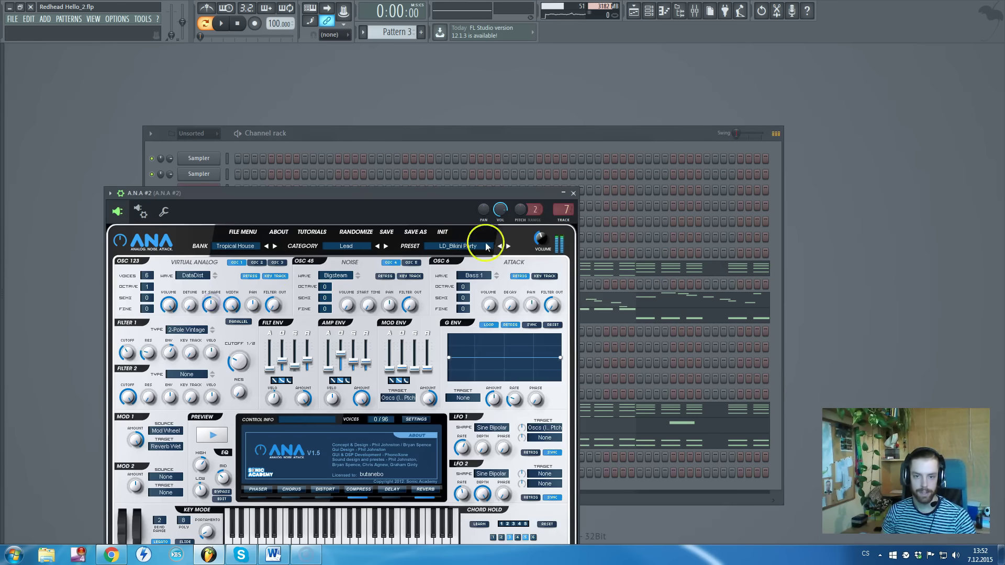
double_click(567, 211)
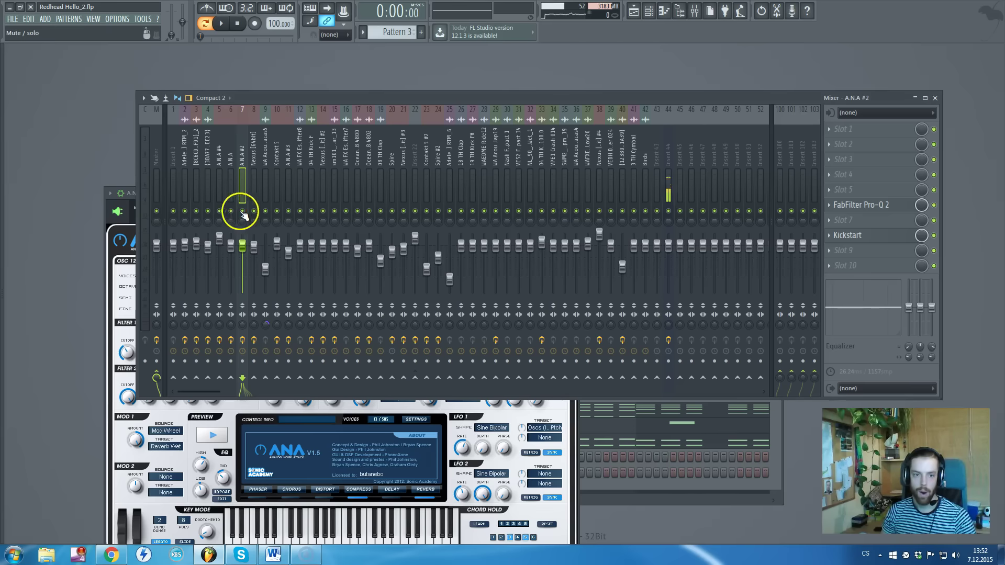
key(space)
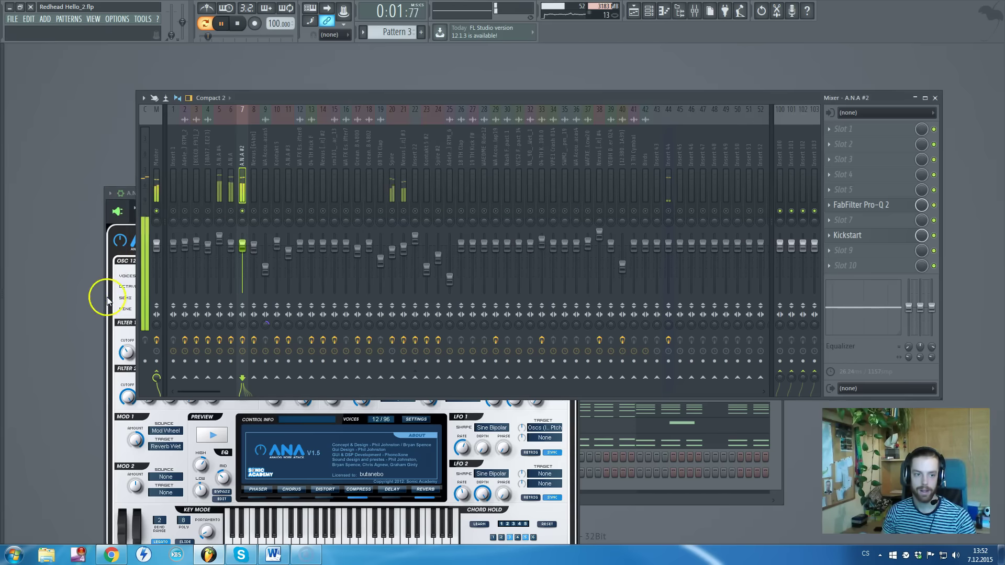
key(Escape)
key(F9)
key(space)
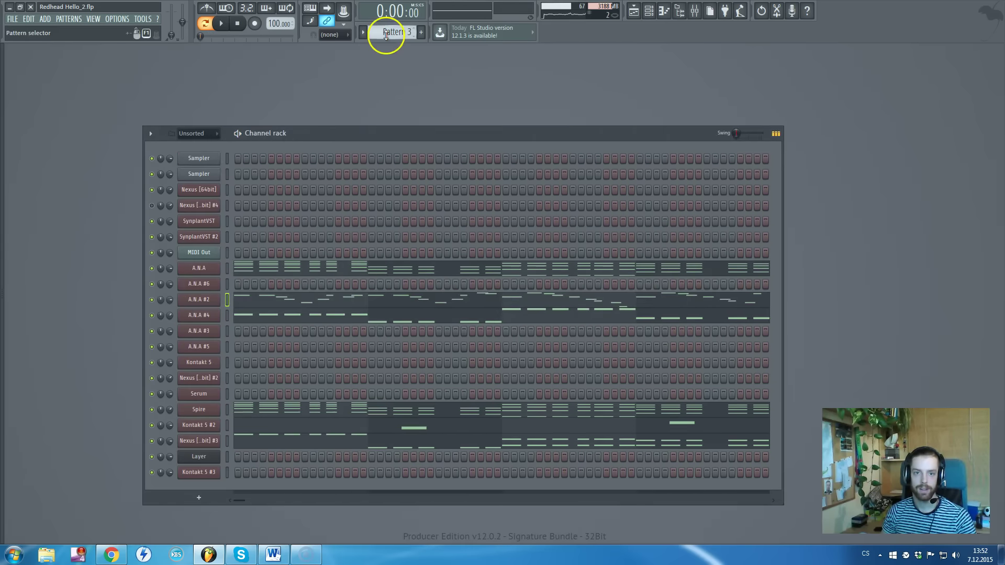
key(F5)
Set the song position to bar 41 and play the arrangement from there
scroll(381, 193, down, 5)
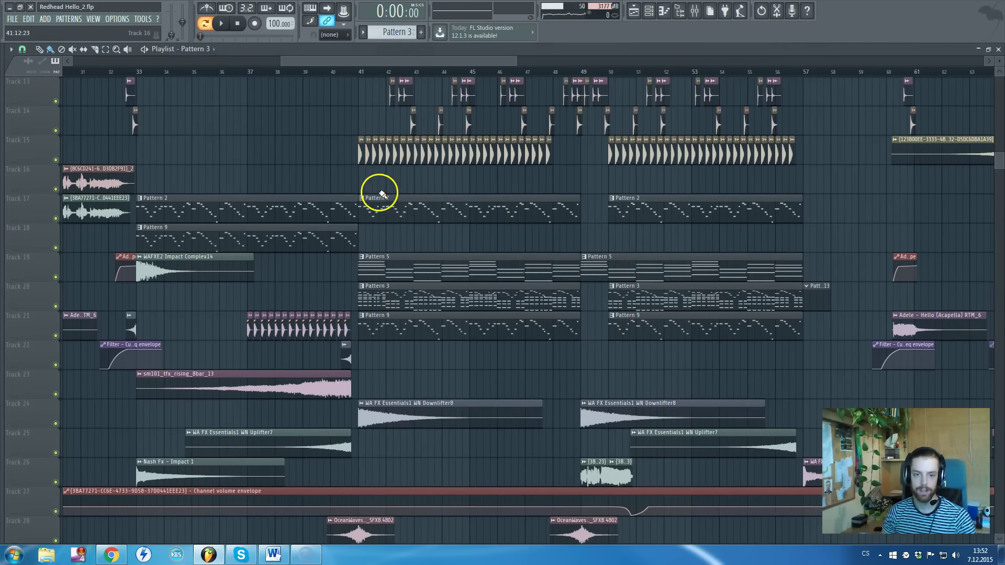
click(359, 74)
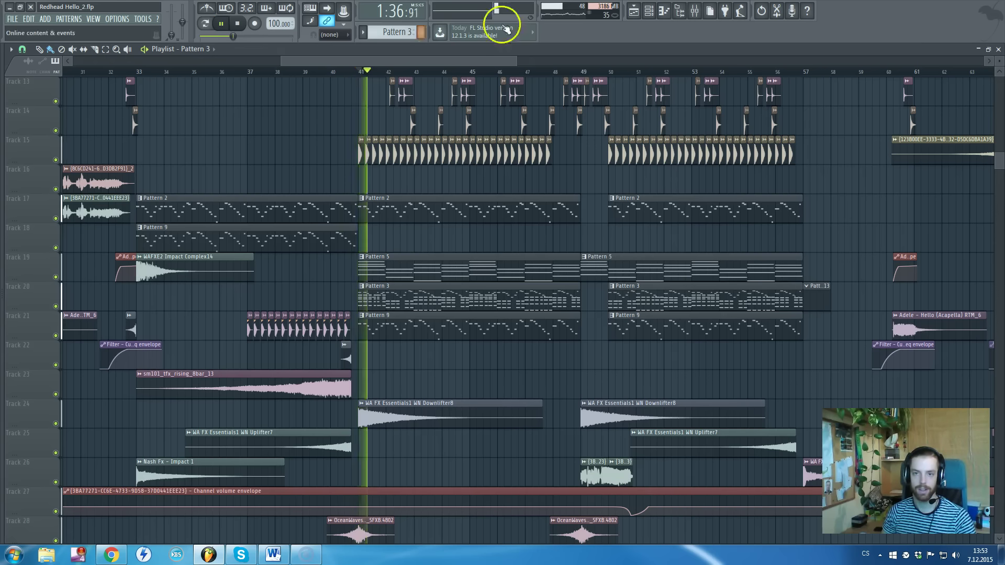
click(694, 11)
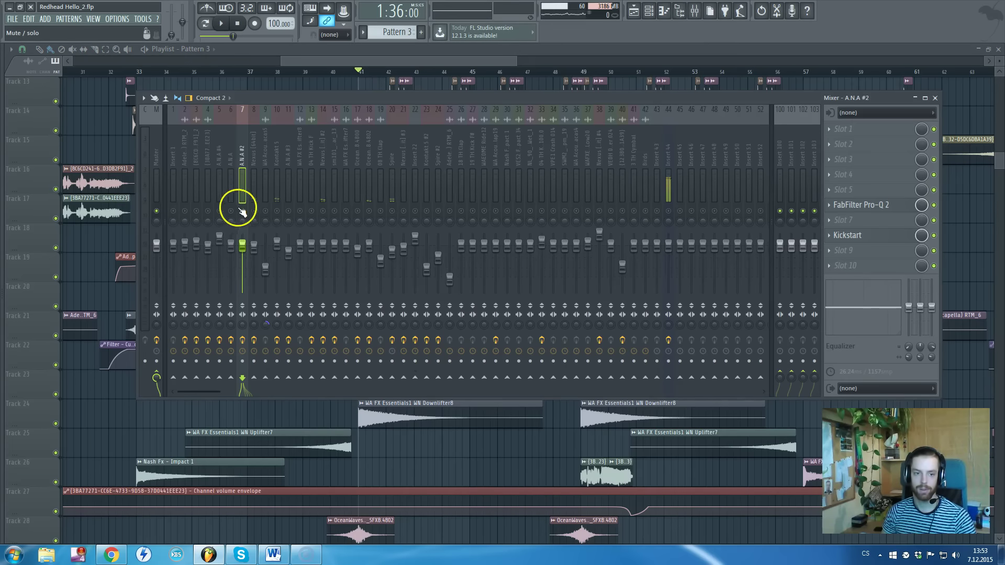
key(space)
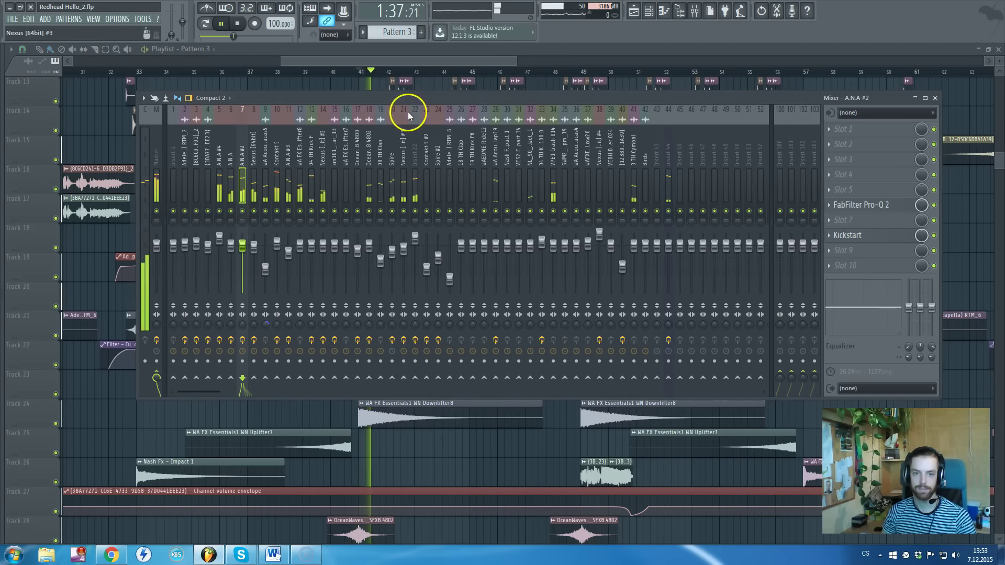
key(F9)
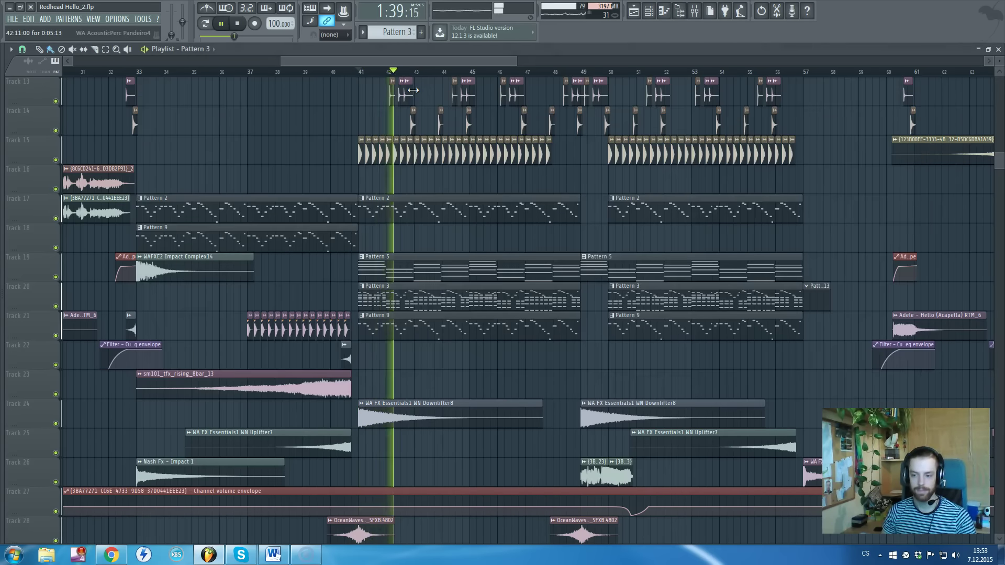
key(space)
key(F5)
key(F6)
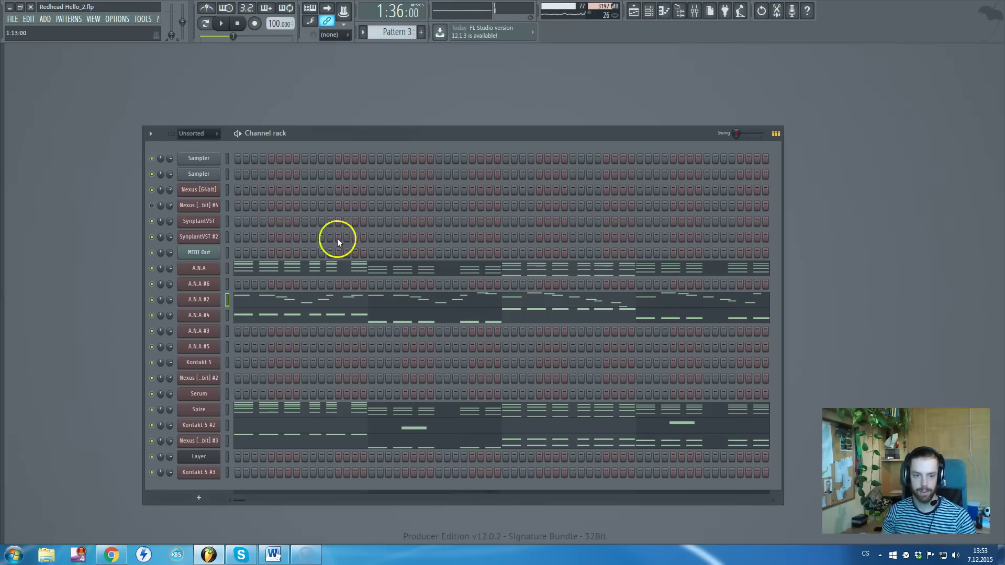
click(208, 315)
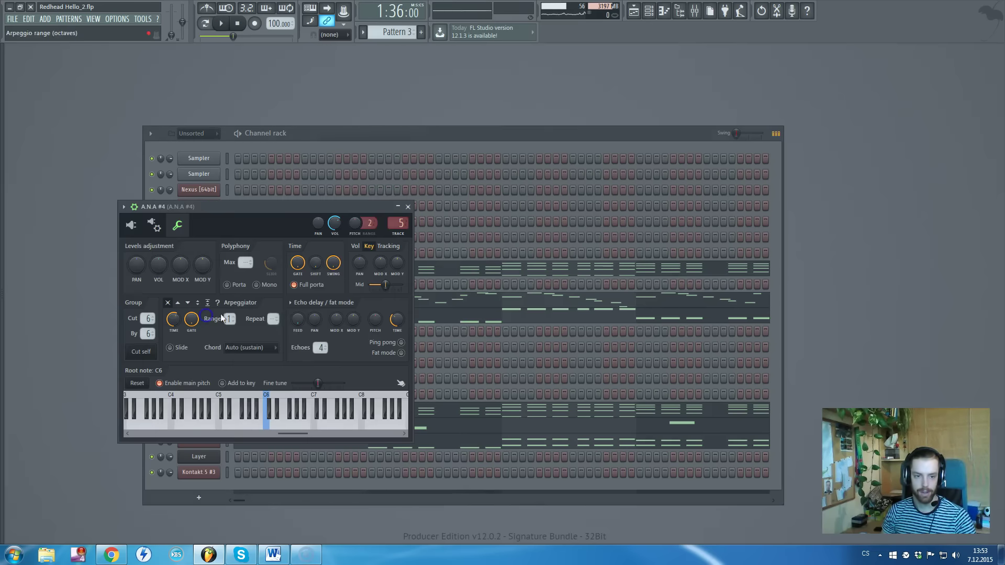
click(408, 207)
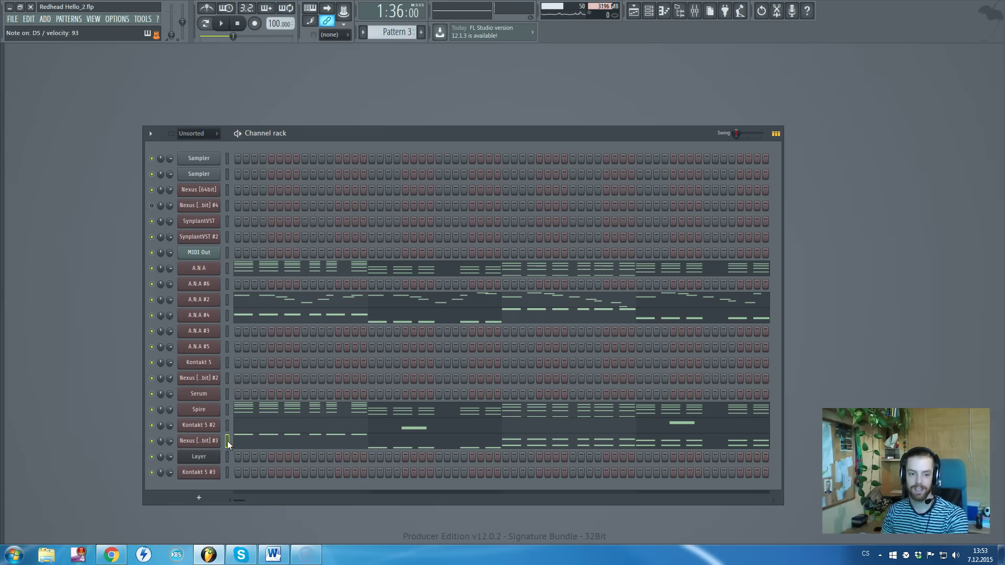
click(227, 410)
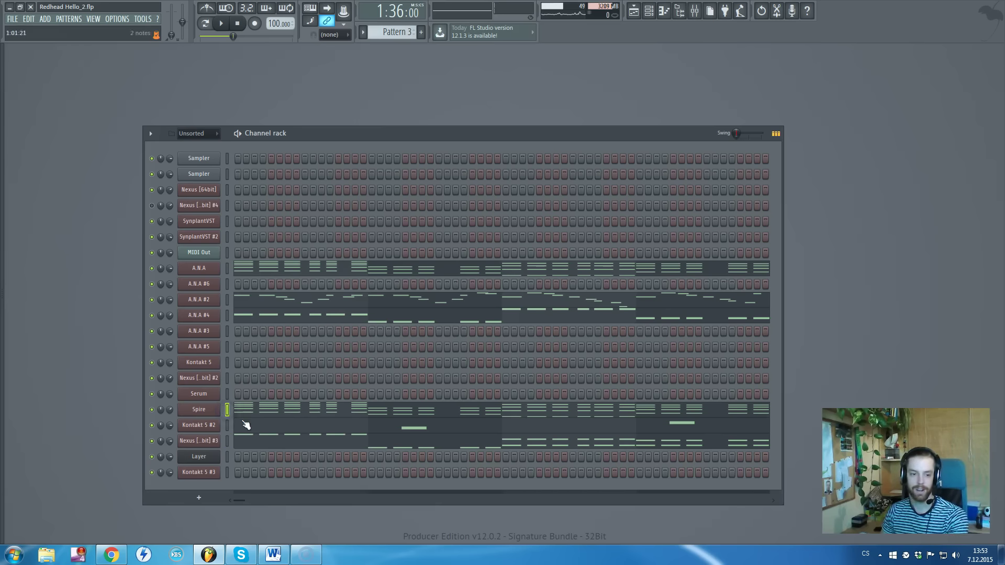
Play the arrangement from bar 41 in the Playlist, then stop
key(F5)
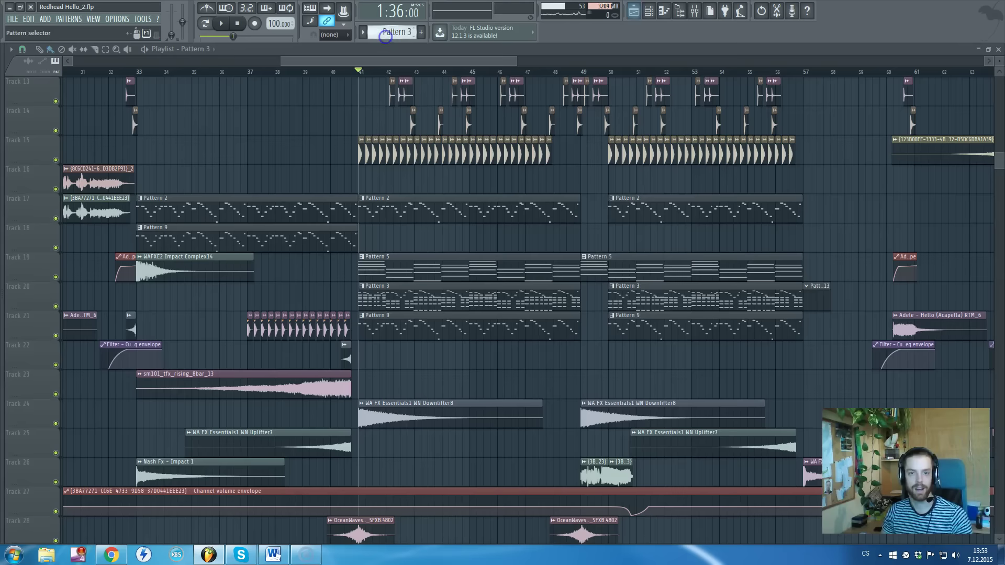
key(space)
scroll(528, 225, up, 3)
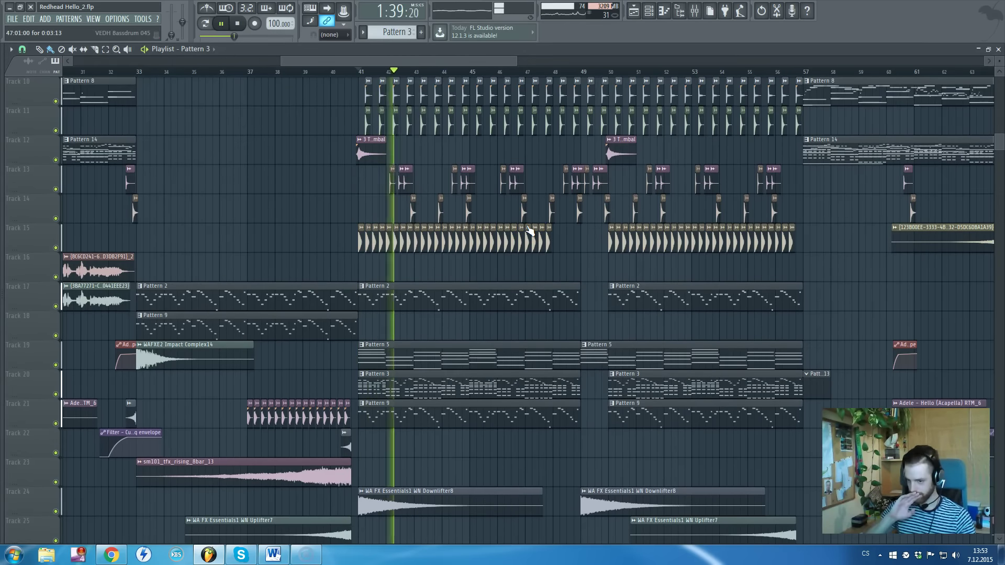
scroll(529, 230, up, 4)
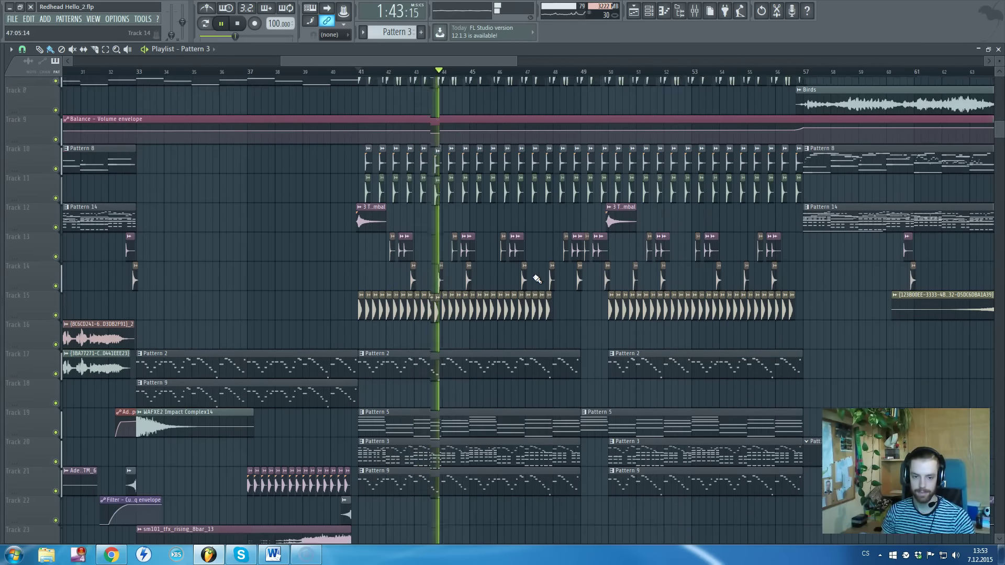
scroll(536, 279, down, 2)
scroll(542, 302, down, 2)
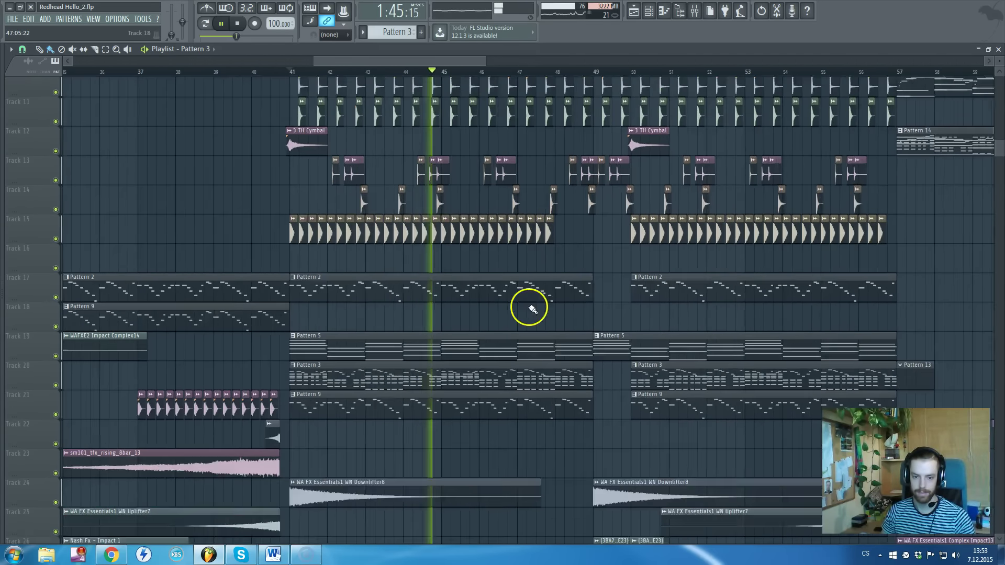
scroll(543, 303, down, 4)
scroll(550, 314, down, 1)
key(space)
Scroll and zoom around bars 40–50 to view the percussion and clap tracks
scroll(560, 333, up, 2)
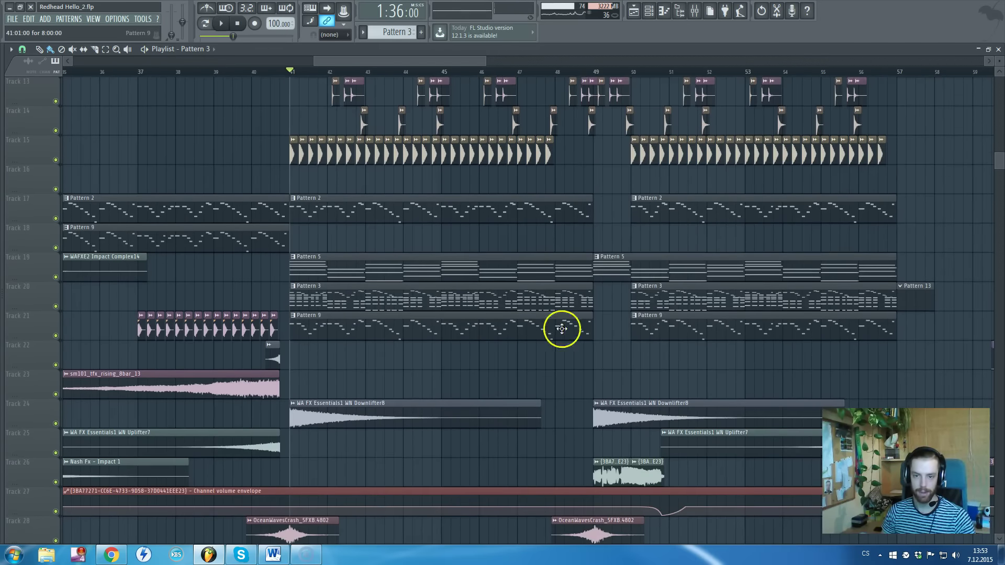
scroll(471, 278, up, 2)
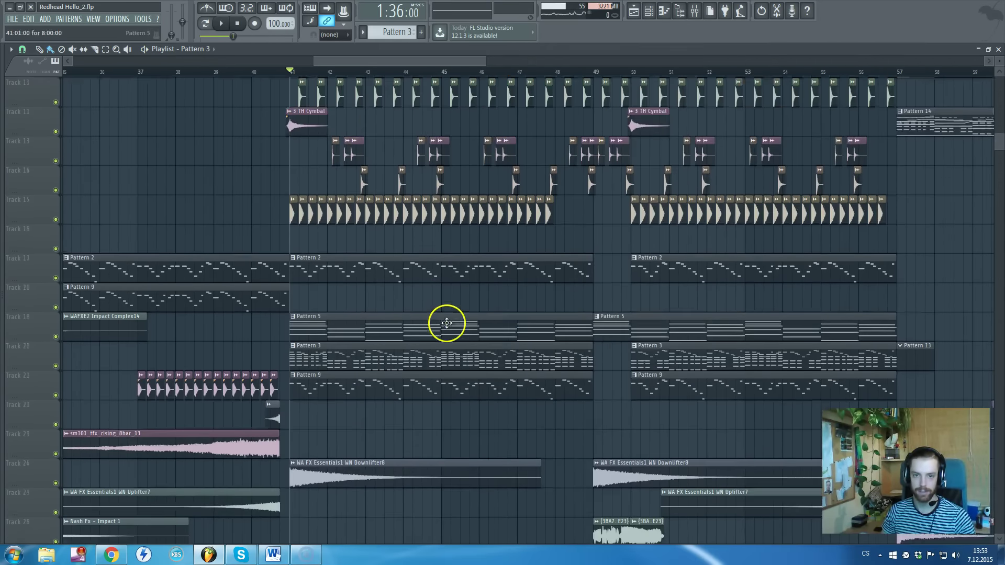
scroll(367, 324, up, 5)
ctrl+scroll(335, 325, up, 2)
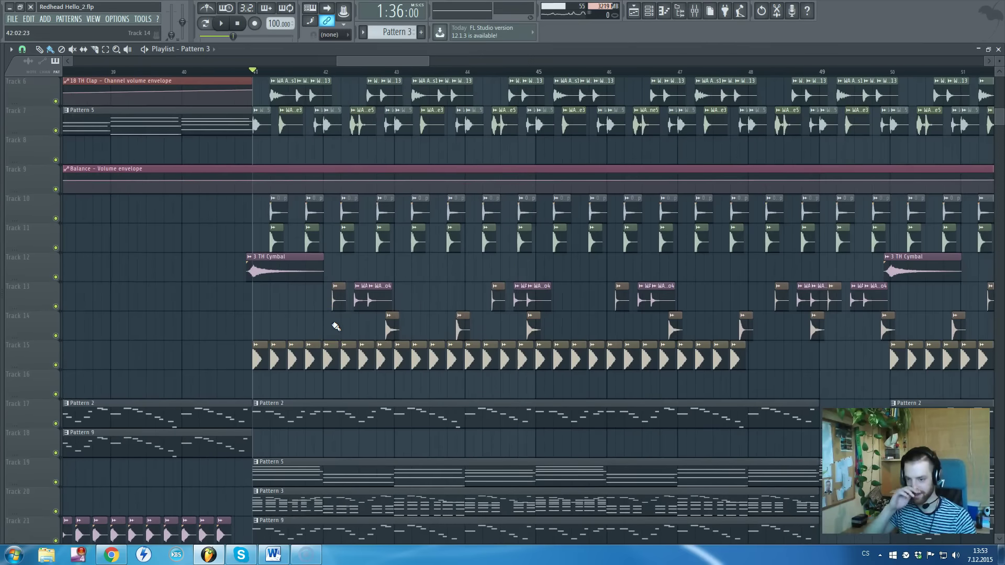
scroll(335, 326, up, 2)
scroll(325, 327, up, 2)
ctrl+scroll(306, 329, up, 1)
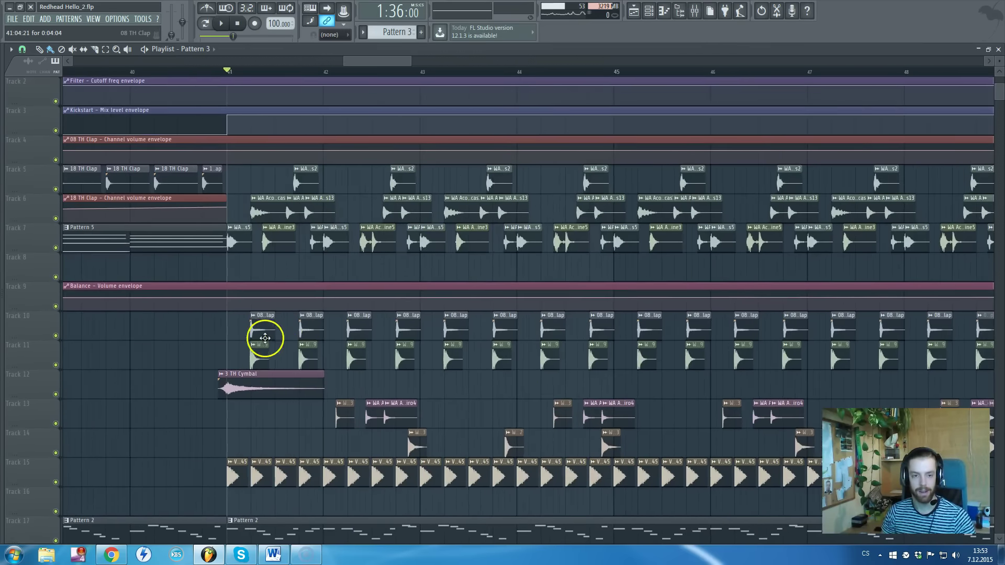
scroll(277, 340, down, 6)
scroll(340, 450, down, 3)
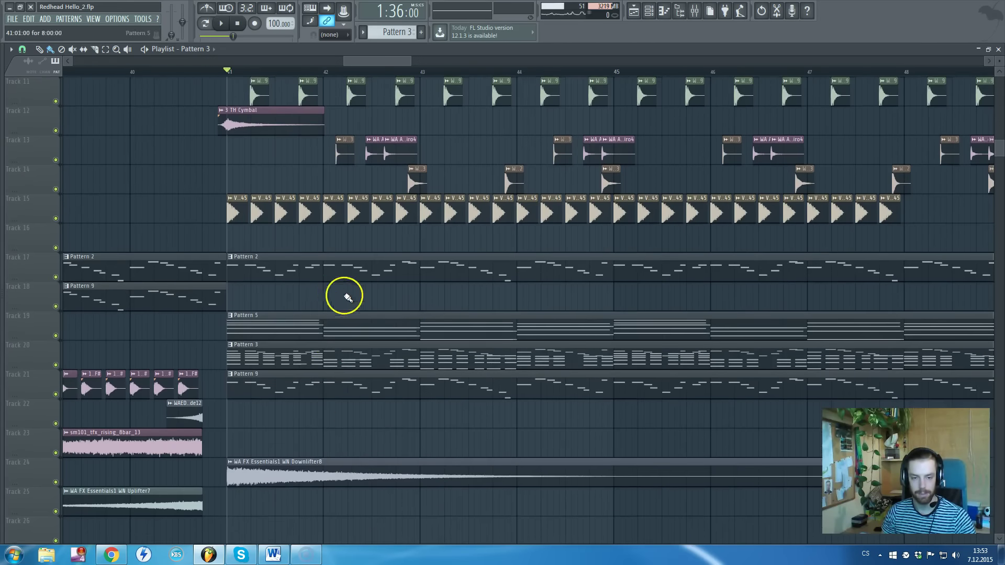
scroll(351, 309, up, 3)
scroll(358, 322, up, 5)
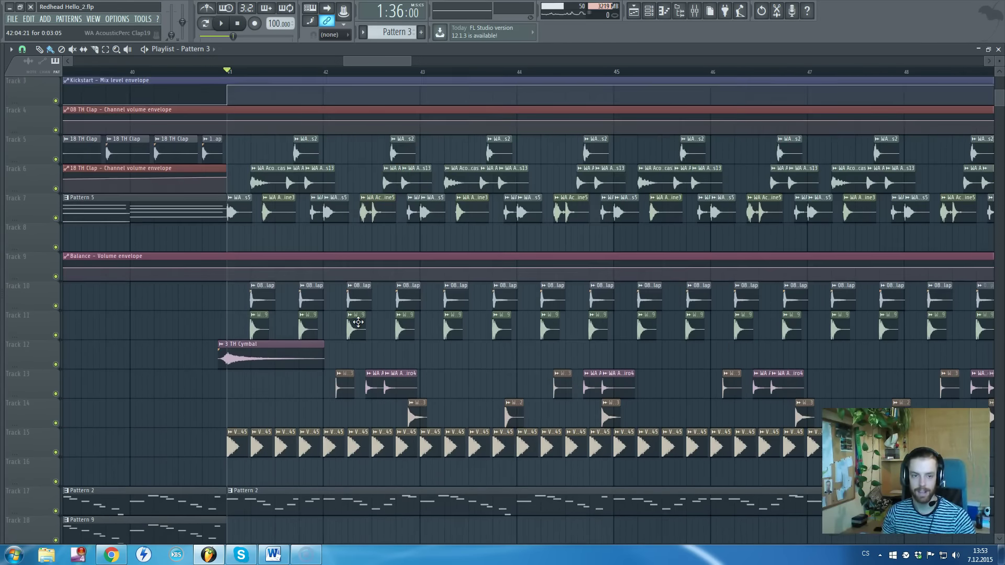
ctrl+scroll(298, 269, down, 2)
ctrl+scroll(303, 262, up, 2)
ctrl+scroll(312, 253, down, 1)
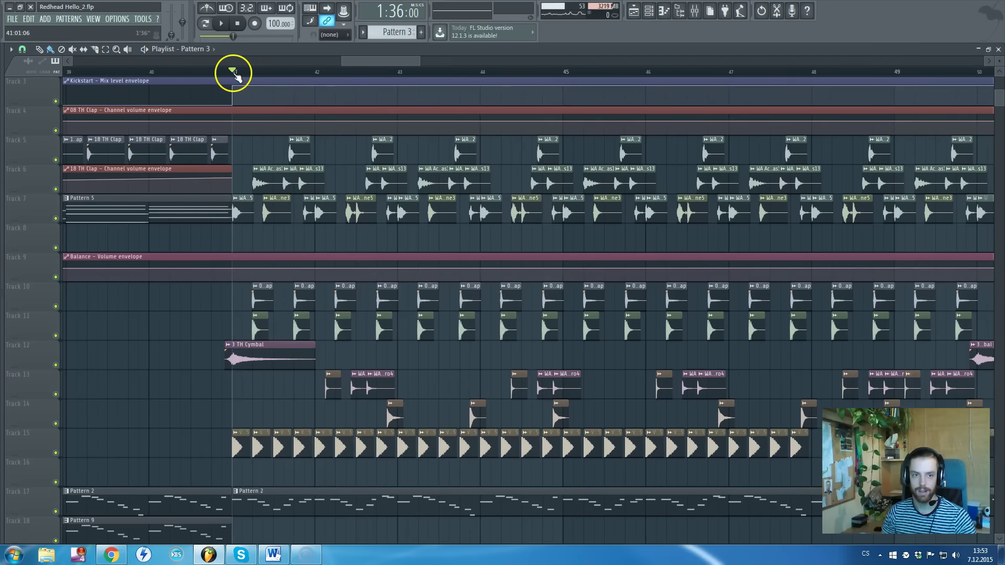
Mark a time selection from bar 41 to mid-bar 44 in the playlist
drag(234, 74, 558, 88)
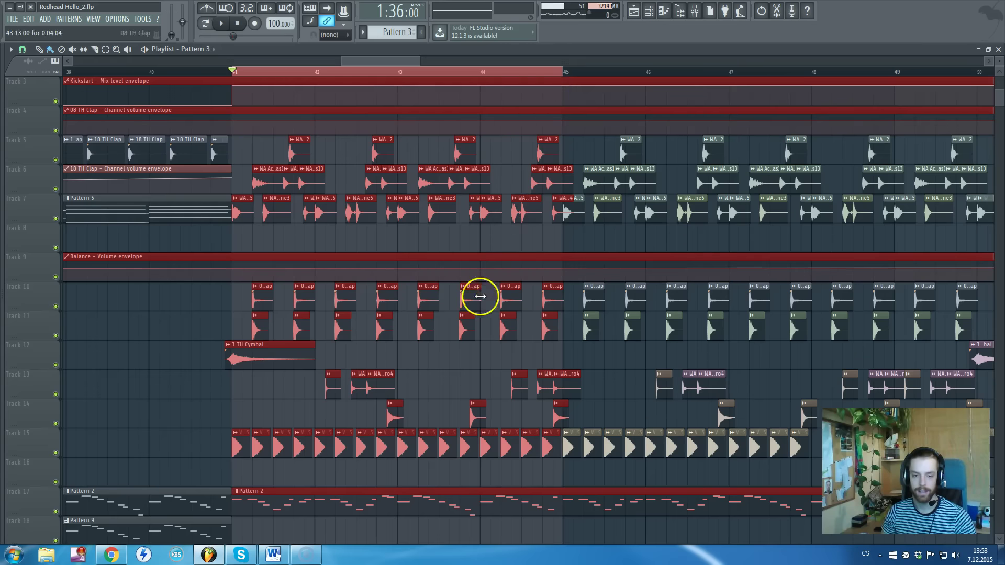
scroll(437, 371, up, 1)
ctrl+scroll(314, 371, up, 3)
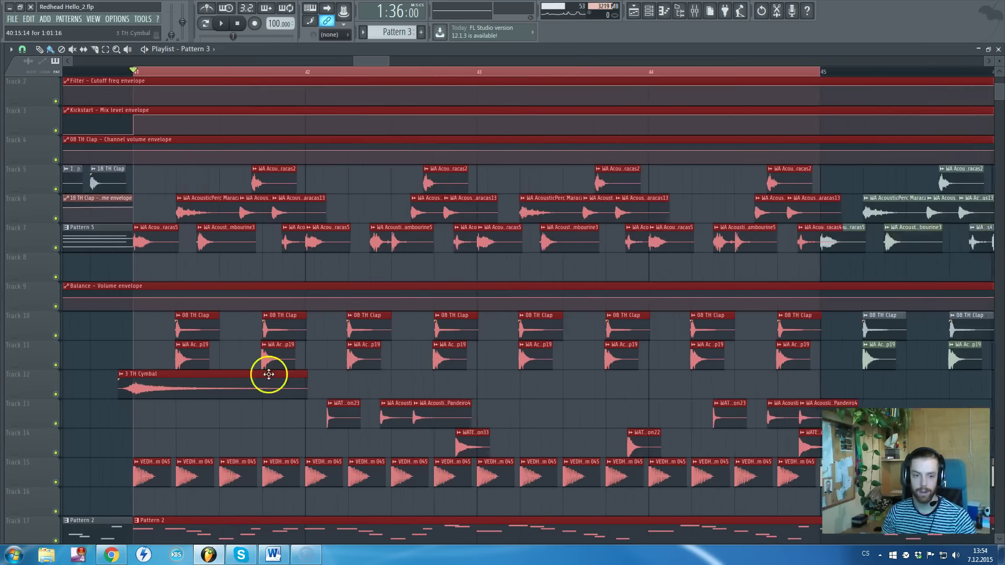
ctrl+scroll(235, 361, up, 2)
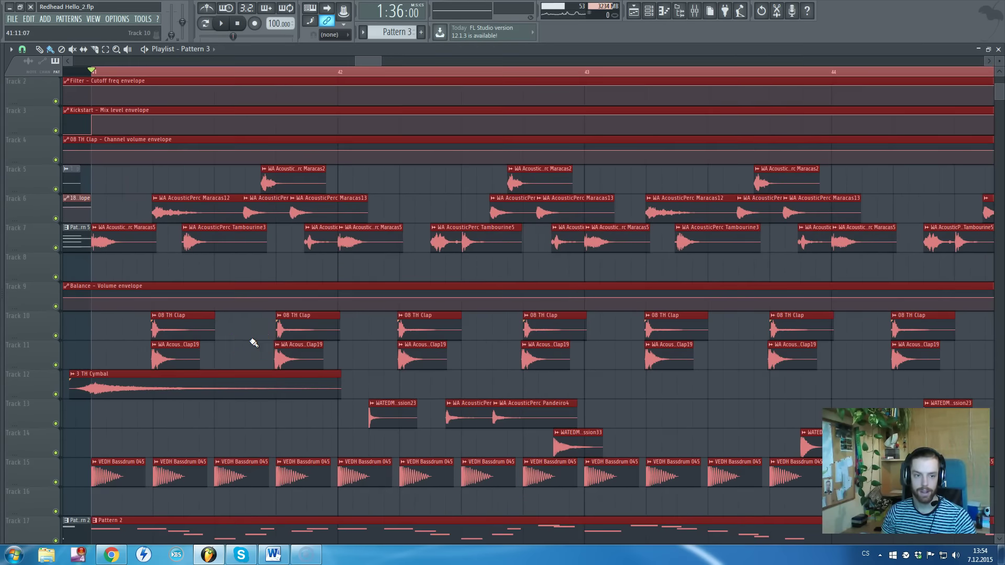
click(141, 255)
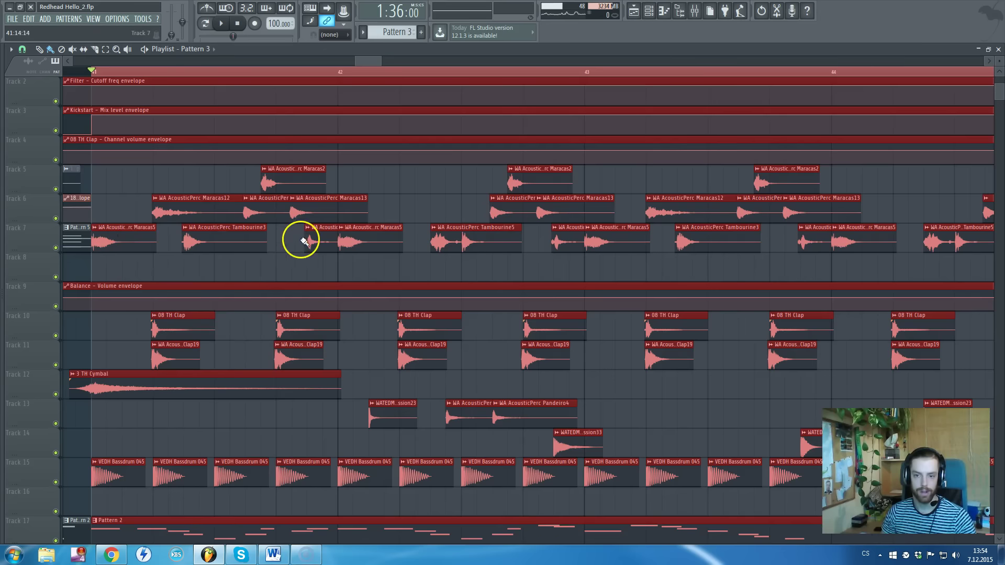
ctrl+scroll(317, 238, down, 1)
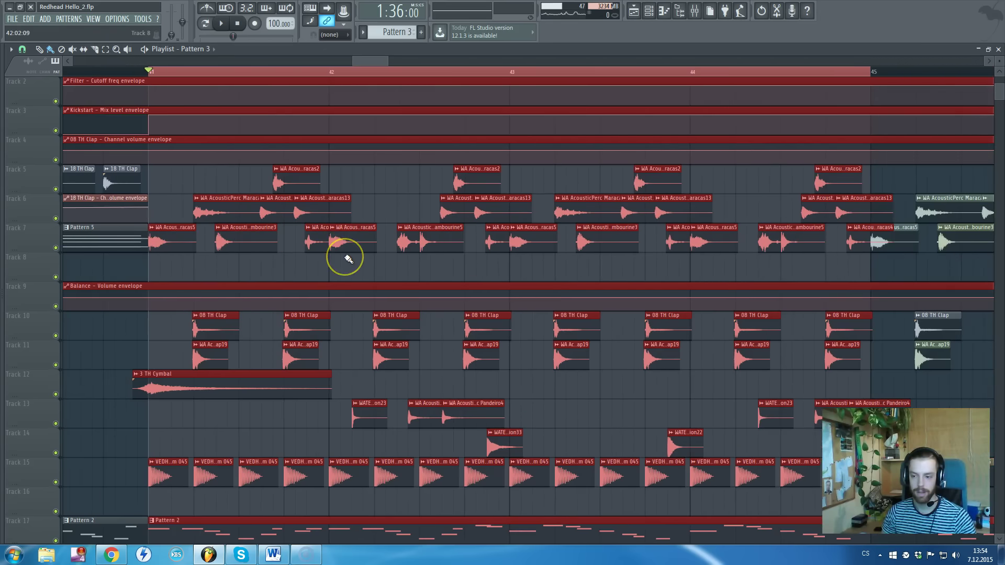
ctrl+scroll(348, 259, down, 2)
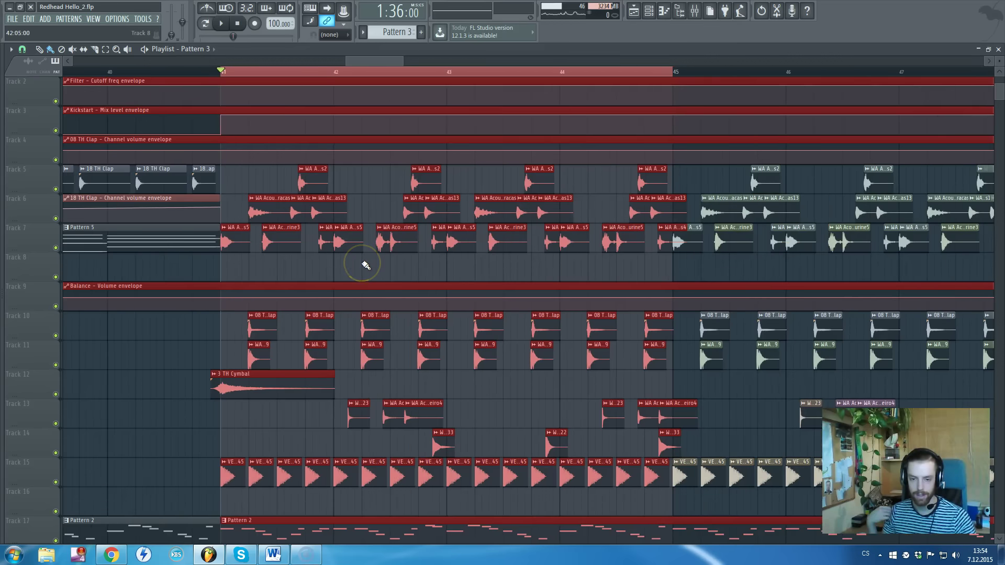
click(307, 320)
ctrl+scroll(307, 317, up, 2)
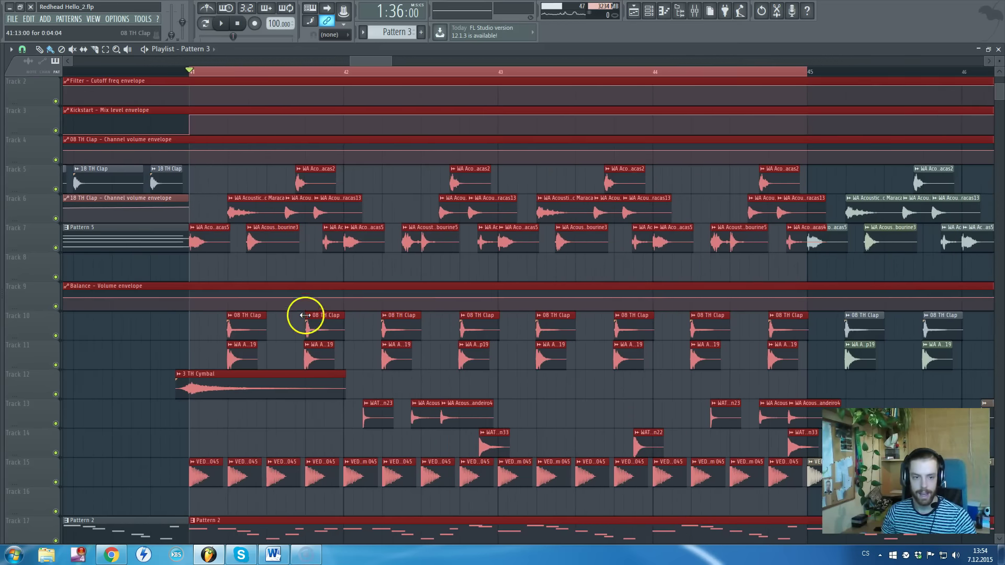
Solo bassdrum Track 15, then unmute Tracks 13, 14, 12 (cymbal), 11, clap, 7, 6 and 5
right_click(56, 482)
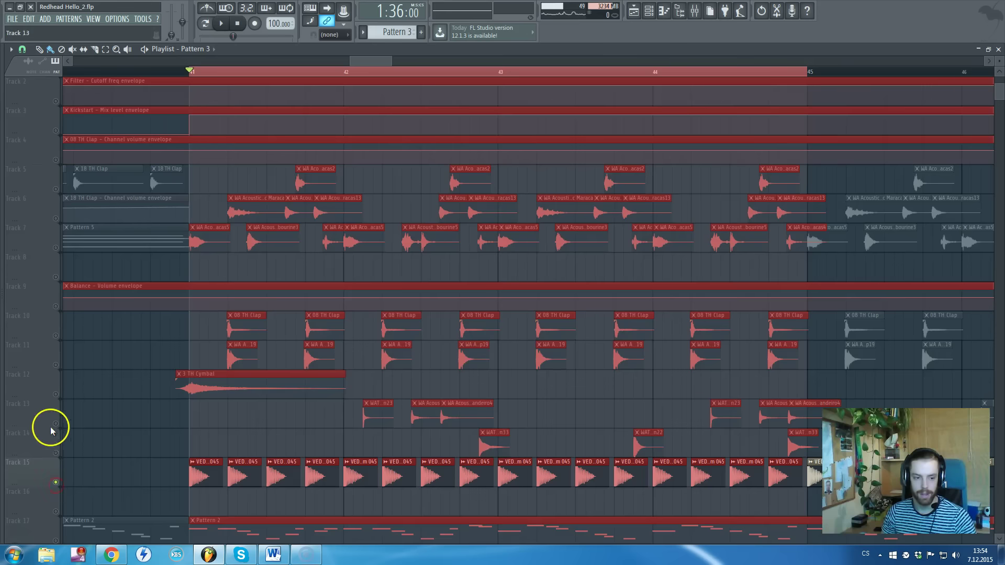
click(56, 423)
click(55, 453)
click(55, 394)
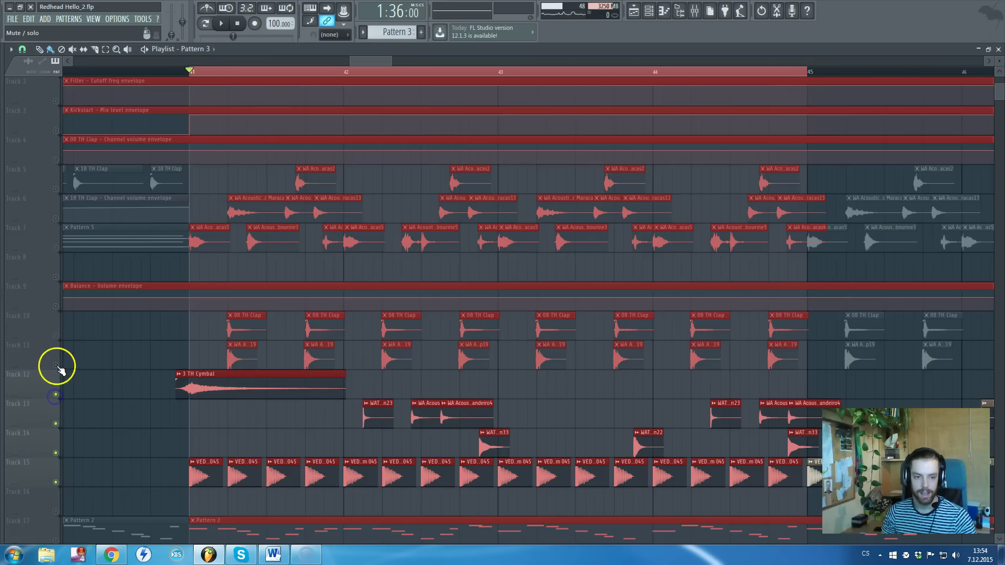
click(55, 365)
click(55, 336)
click(55, 247)
click(55, 219)
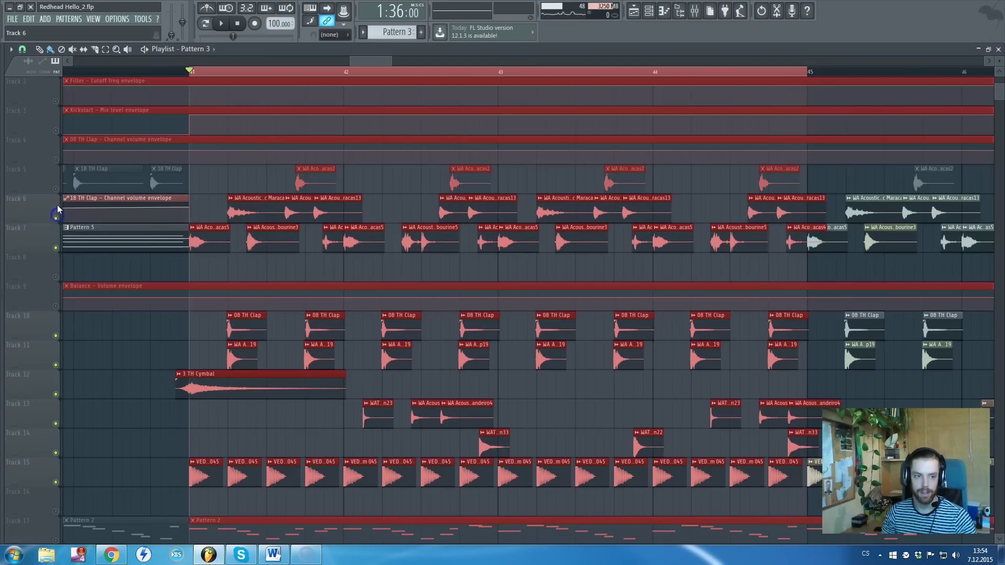
click(55, 189)
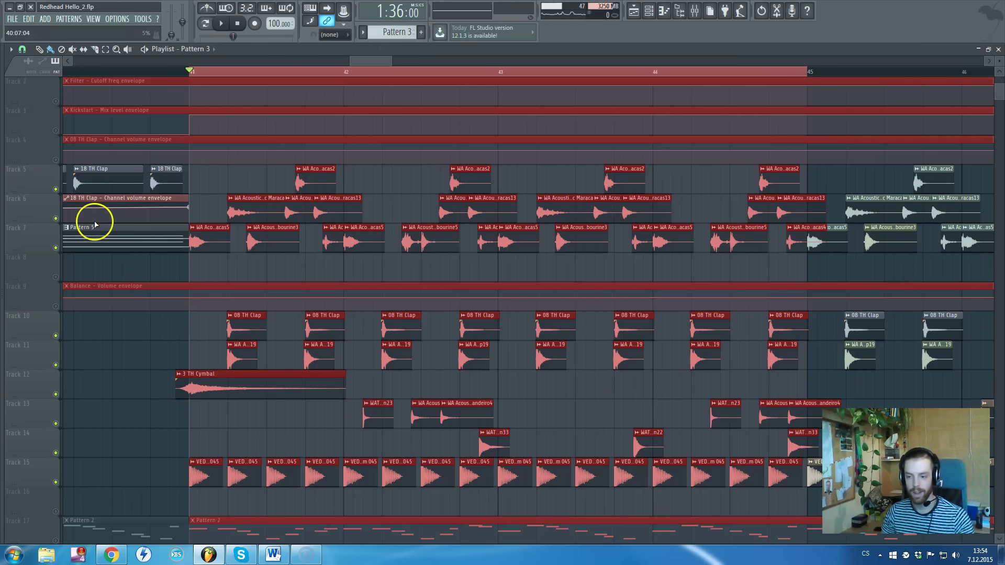
Unmute the clap volume envelope and remove the stray clip on Track 8
scroll(165, 236, up, 1)
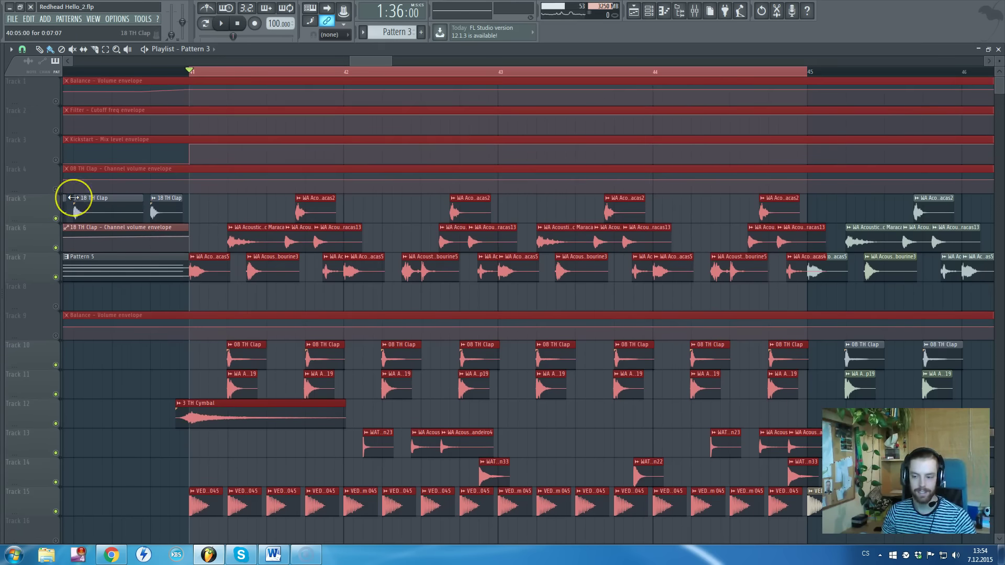
click(56, 189)
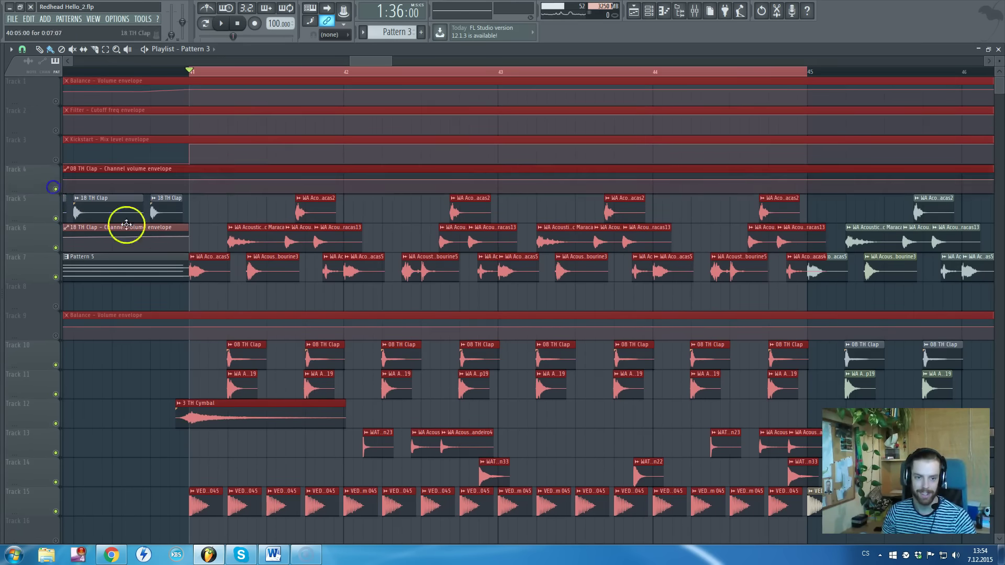
scroll(141, 235, down, 3)
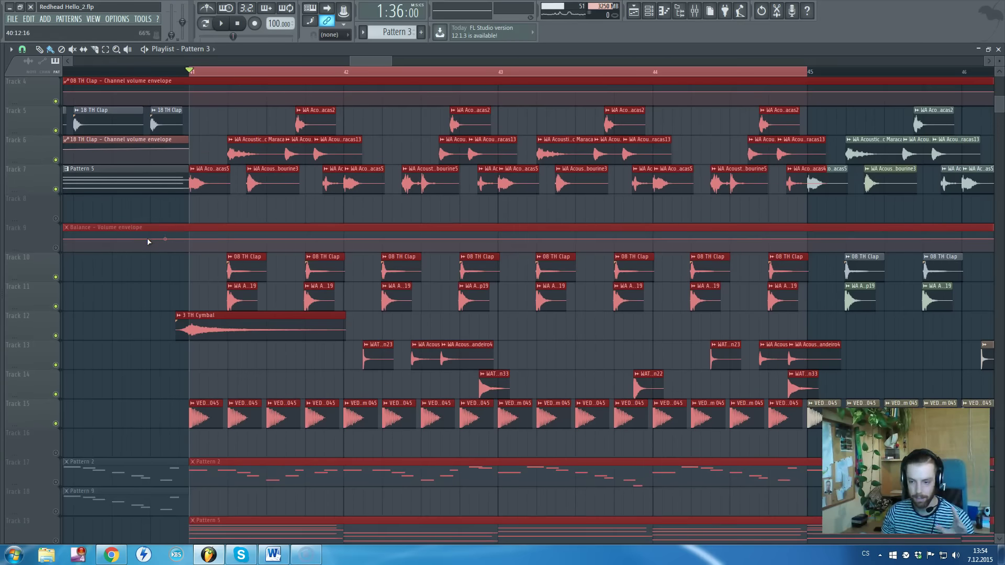
scroll(172, 249, up, 2)
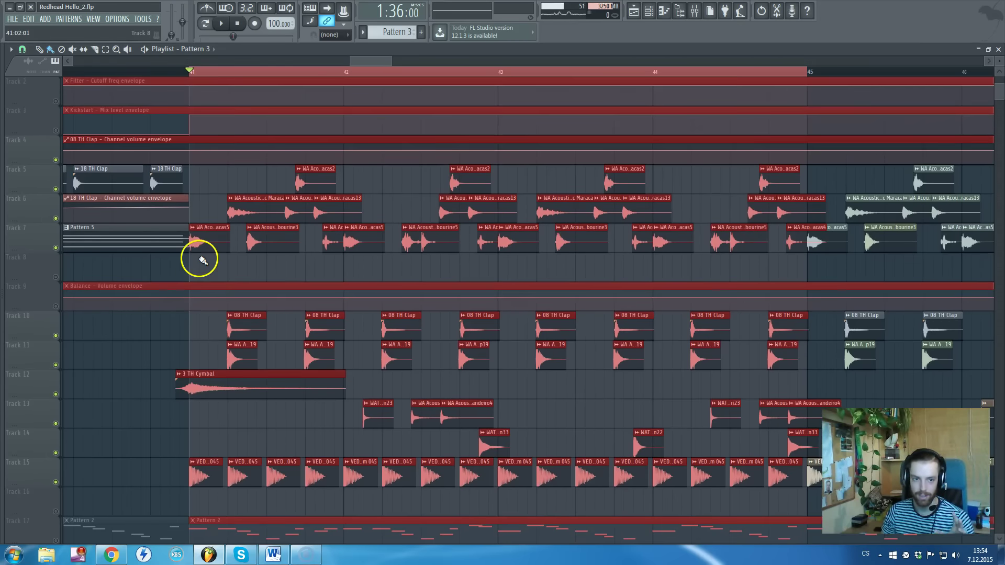
click(225, 259)
right_click(261, 264)
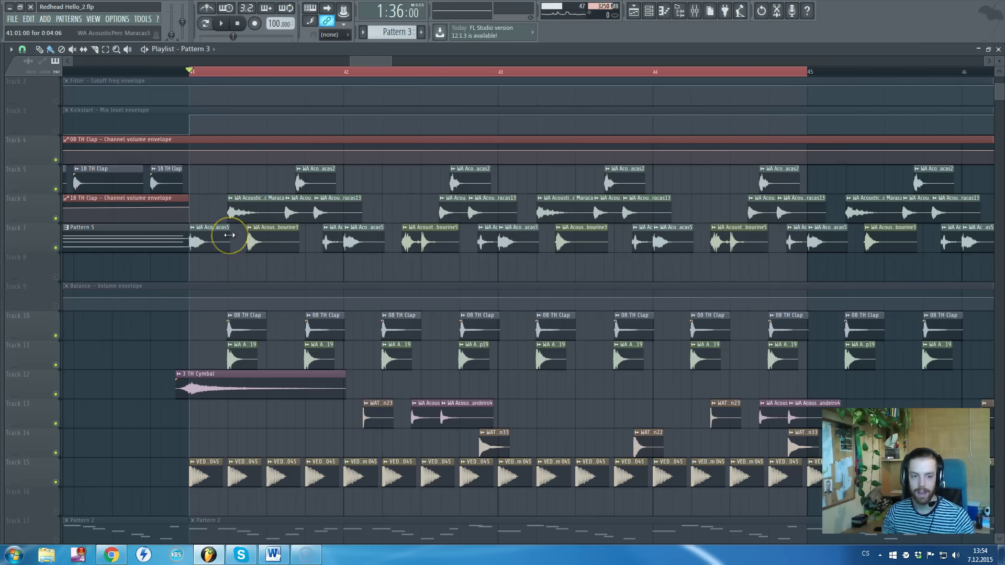
Preview the partially rebuilt section from bar 41
scroll(246, 293, down, 6)
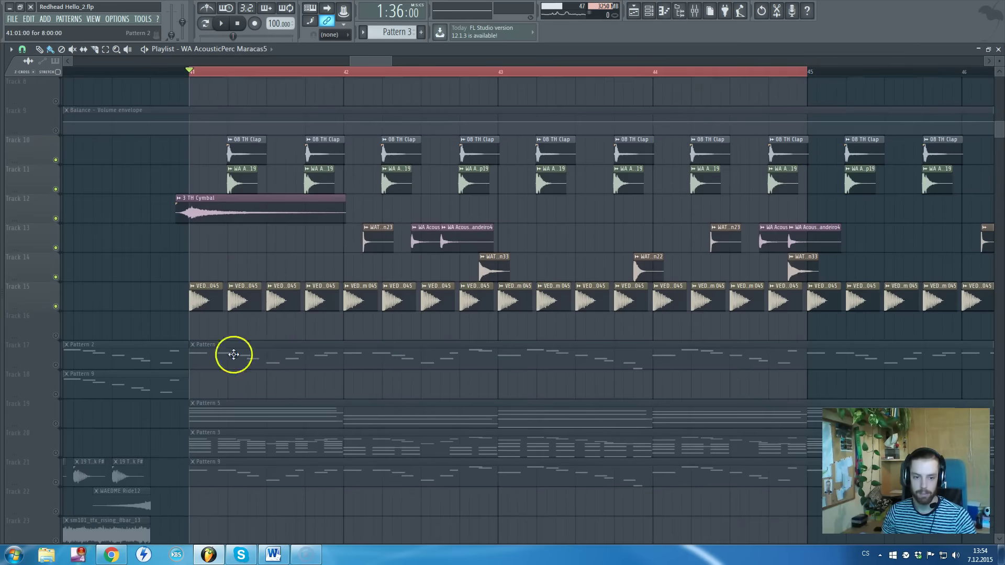
scroll(272, 314, up, 4)
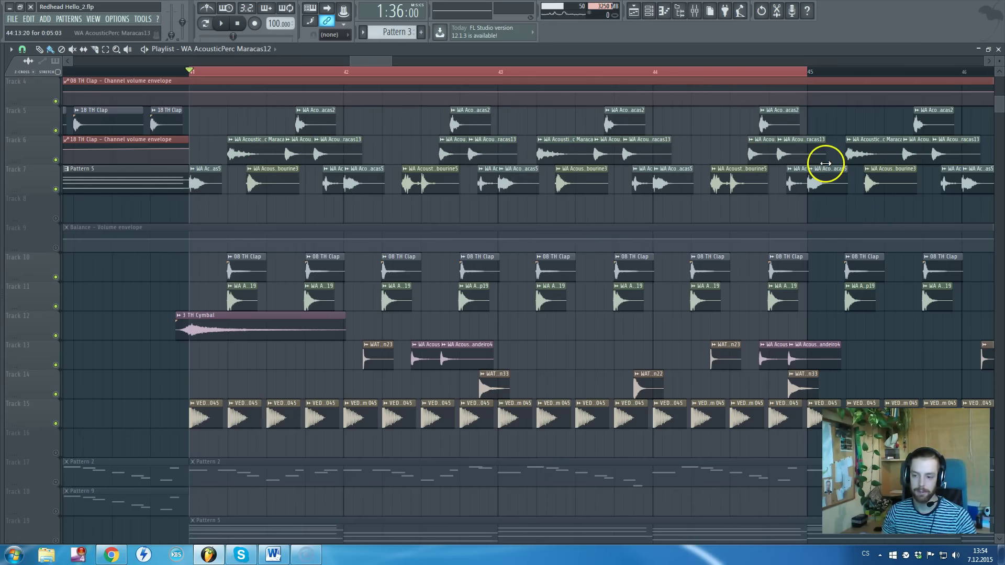
scroll(789, 213, down, 4)
scroll(789, 254, up, 4)
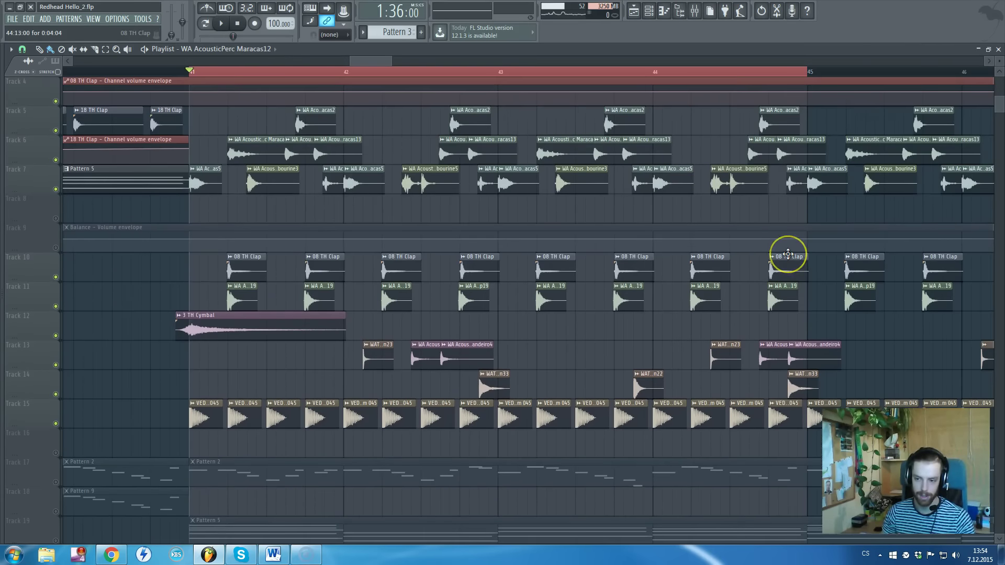
scroll(788, 254, down, 4)
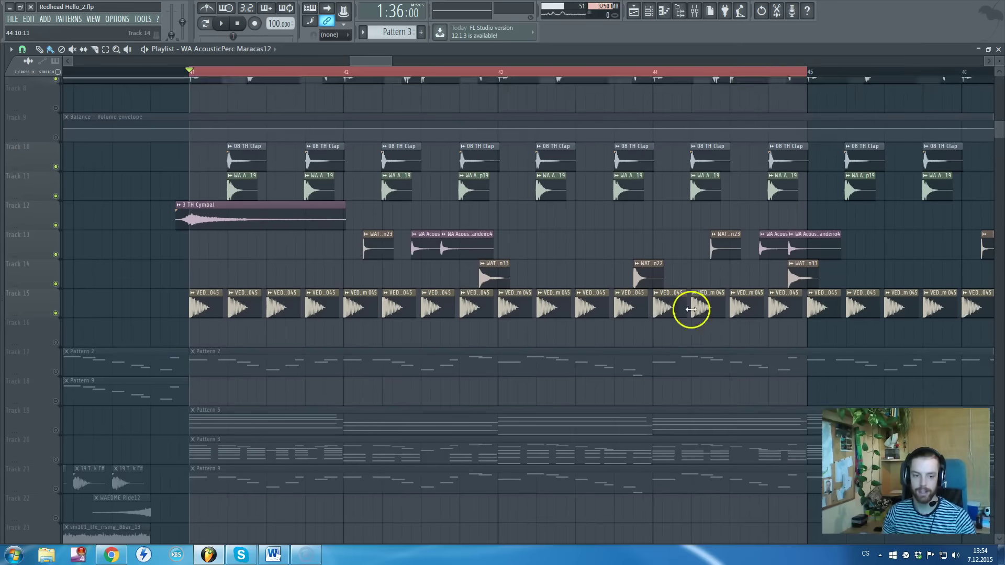
scroll(282, 365, up, 1)
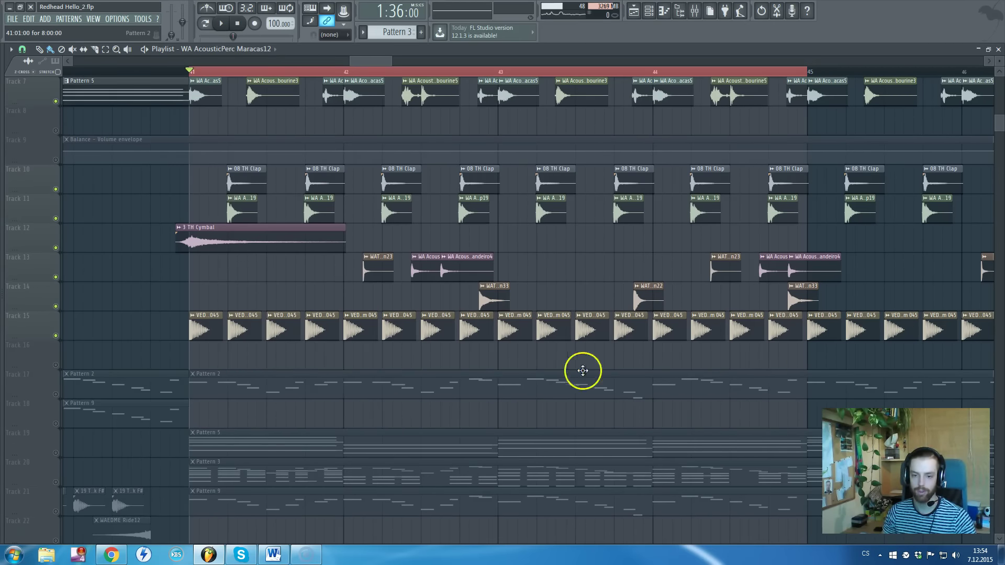
scroll(365, 347, up, 2)
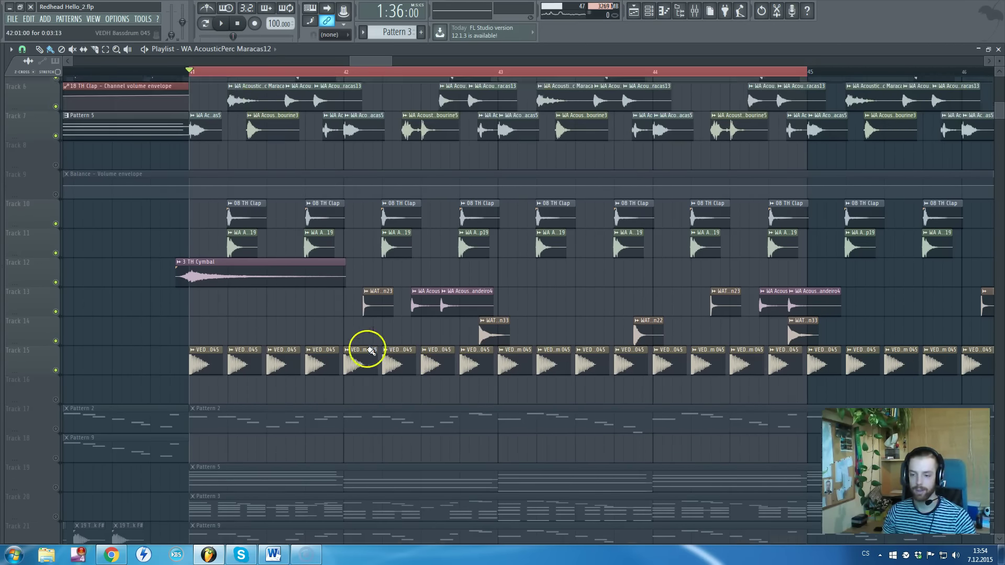
scroll(242, 423, down, 3)
scroll(444, 359, up, 2)
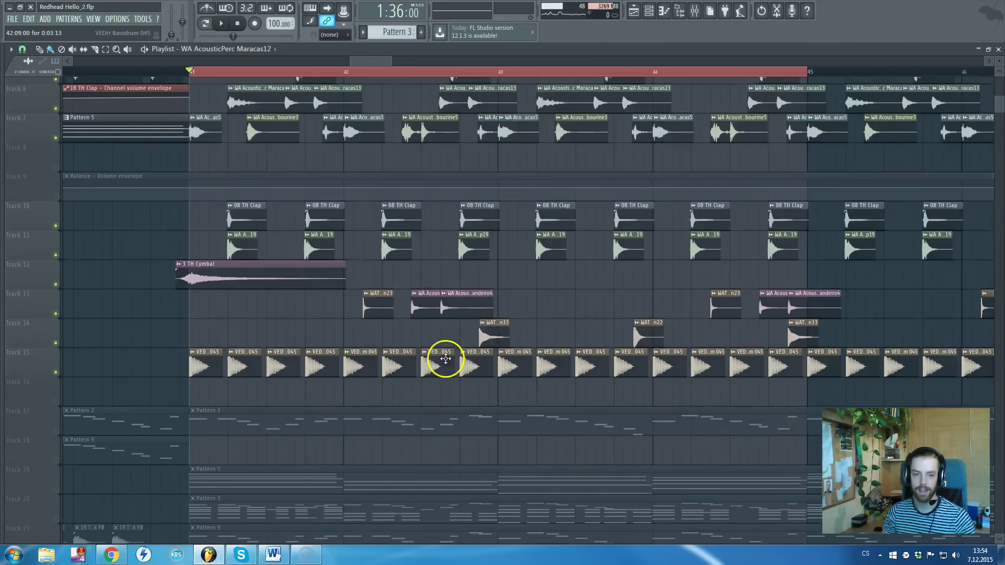
scroll(445, 358, up, 2)
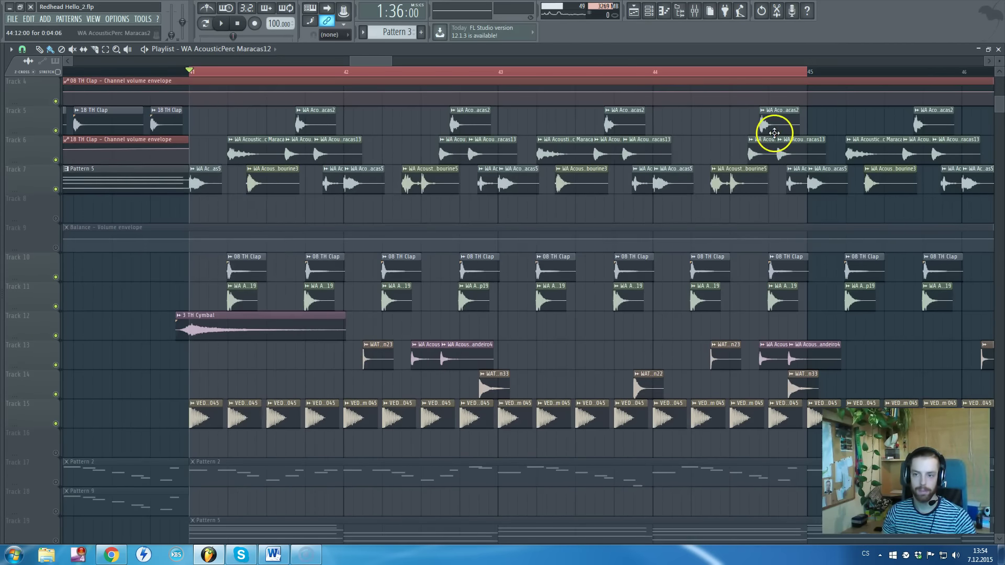
key(space)
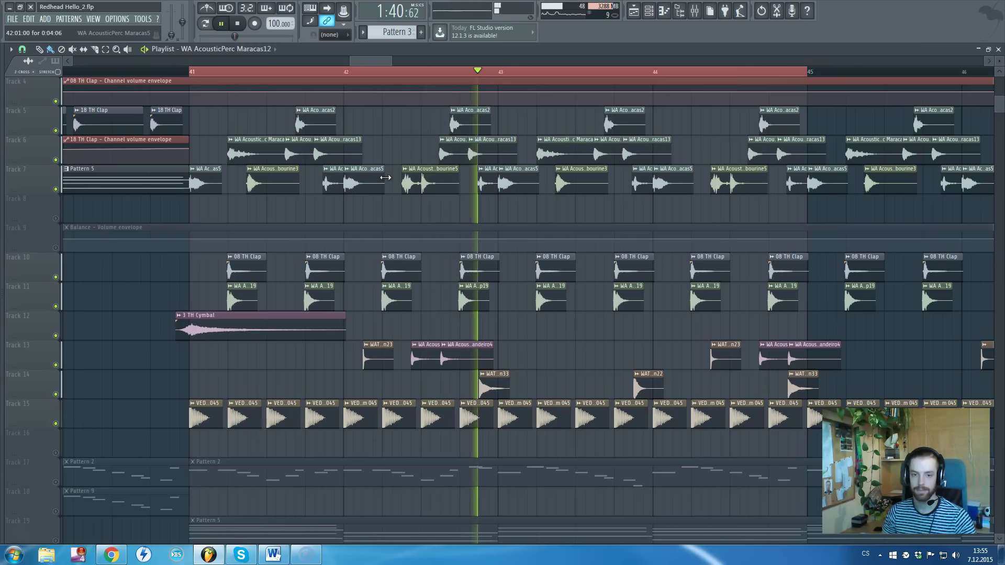
key(space)
Unmute the Pattern 2 track and listen to it in the mix
click(259, 171)
click(615, 155)
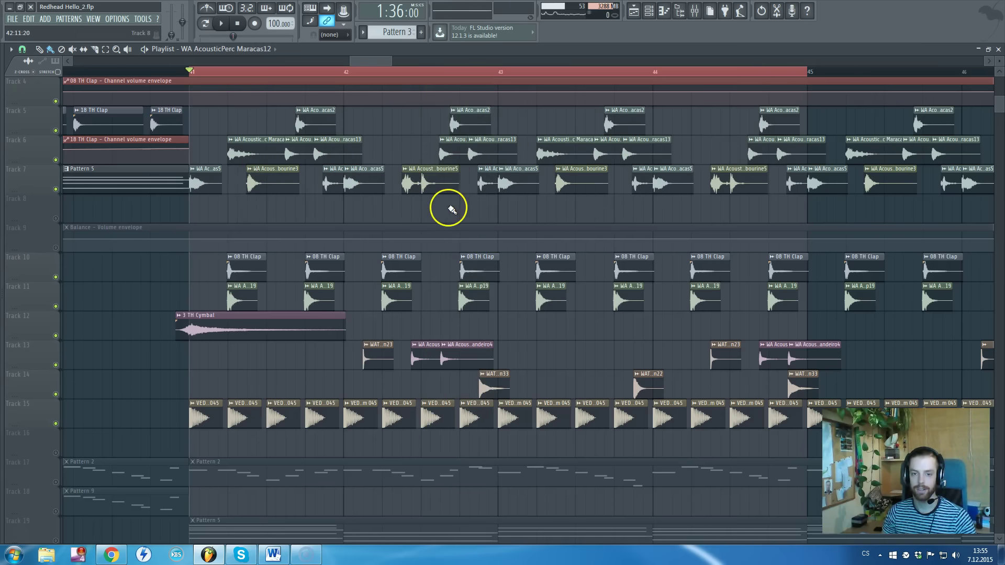
scroll(449, 208, up, 3)
scroll(366, 277, down, 1)
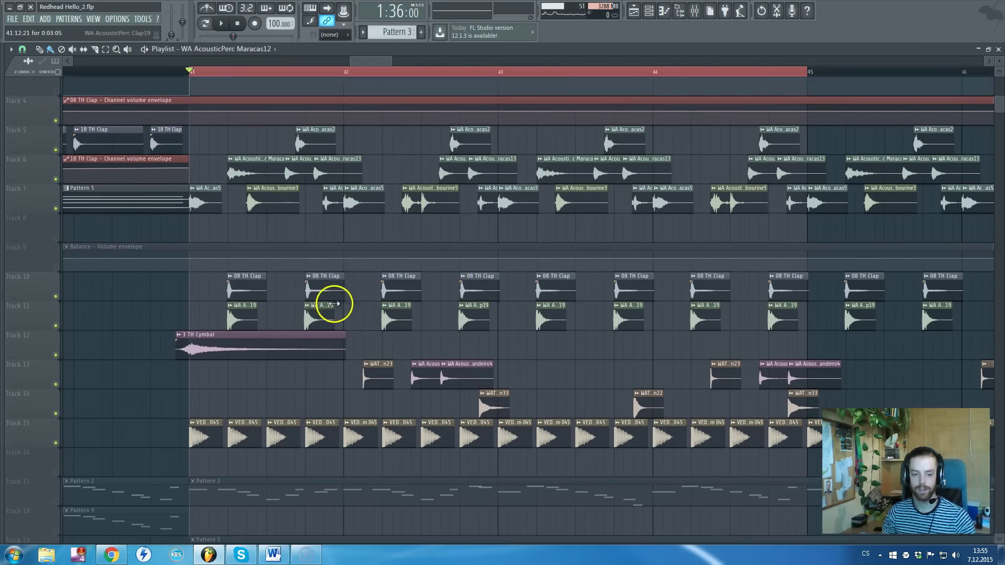
scroll(334, 303, down, 3)
click(55, 422)
key(space)
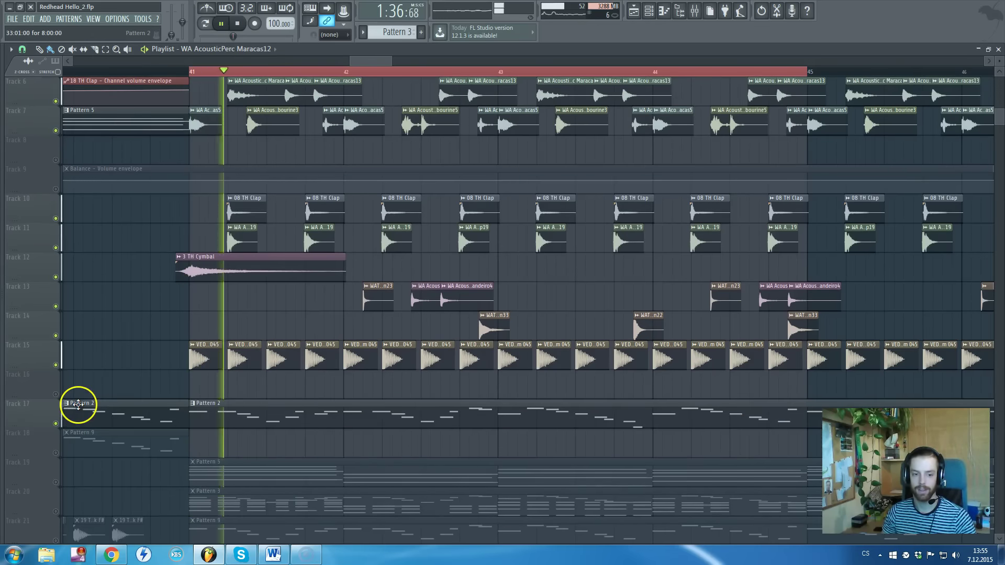
scroll(102, 407, up, 1)
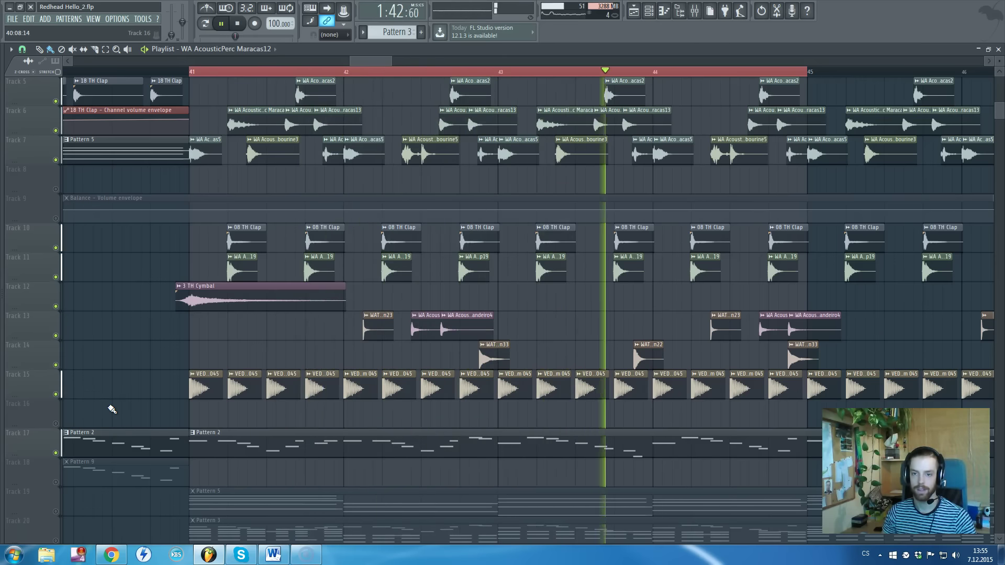
key(space)
Unmute Track 21, Track 20 and the Pattern 5 track
scroll(130, 410, down, 2)
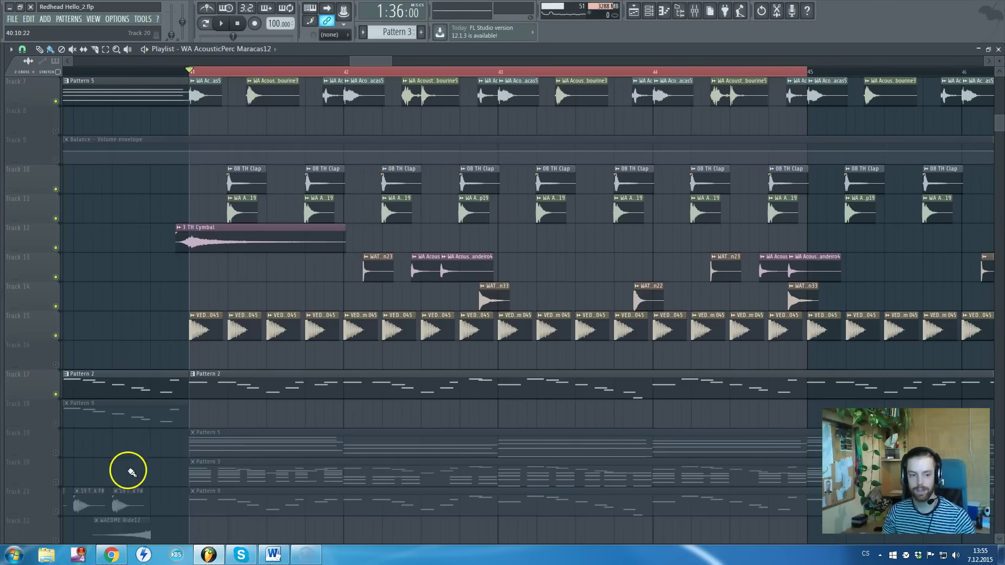
scroll(131, 472, down, 2)
click(56, 454)
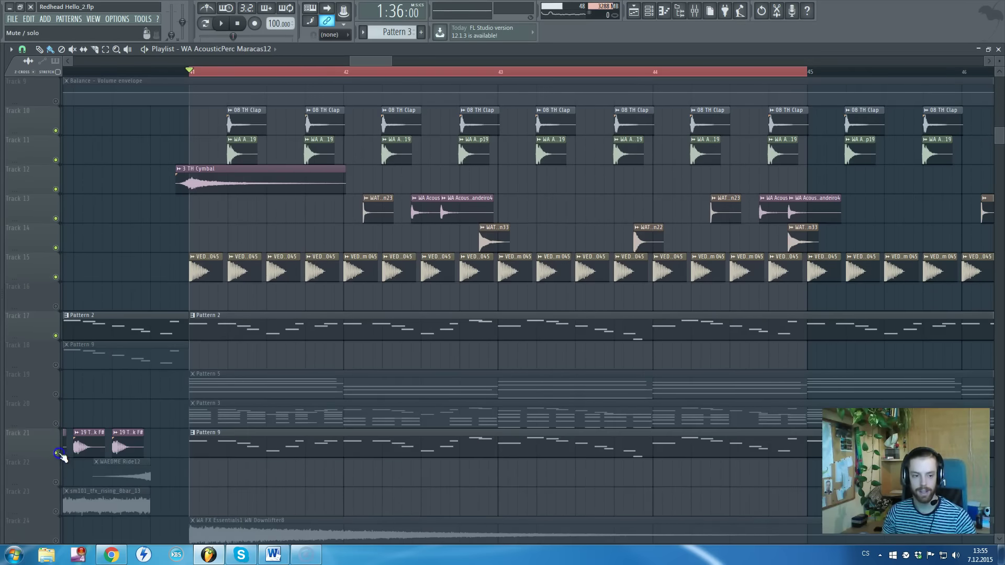
click(56, 423)
click(56, 395)
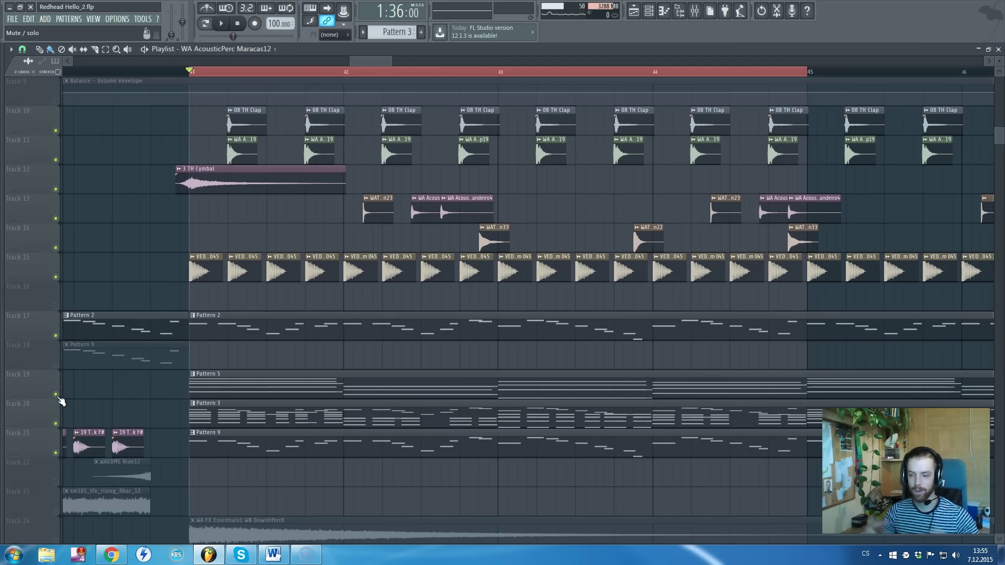
scroll(278, 298, up, 4)
scroll(356, 183, up, 1)
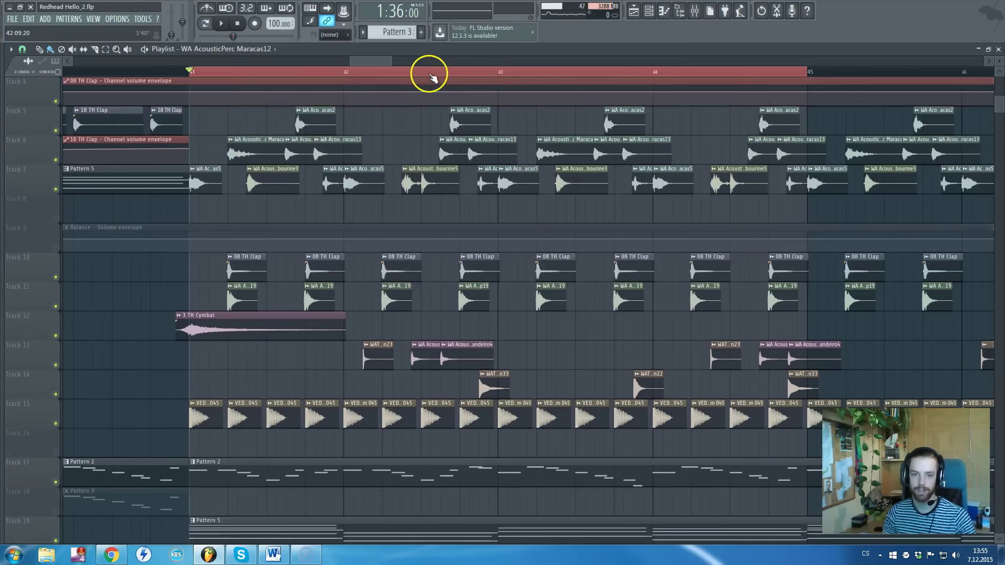
Play the rebuilt section while unmuting the remaining muted tracks
scroll(413, 84, down, 3)
key(space)
scroll(419, 136, down, 1)
scroll(334, 245, down, 2)
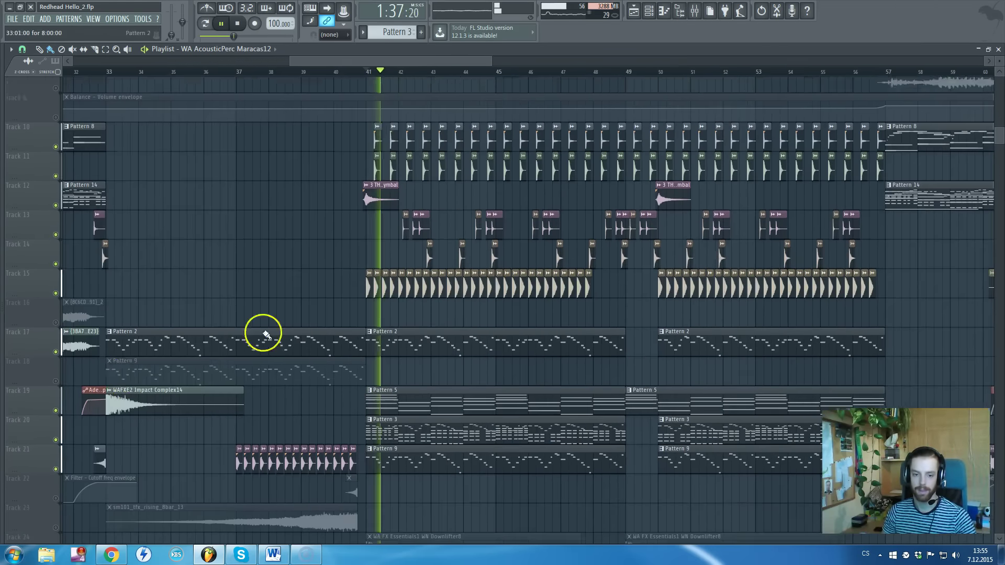
scroll(173, 356, down, 3)
click(57, 366)
scroll(321, 287, down, 1)
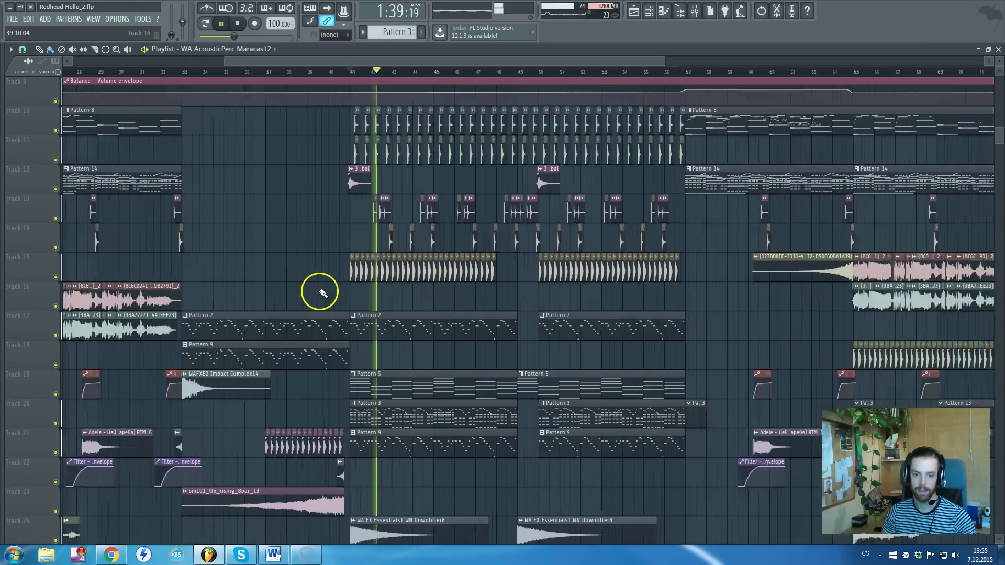
scroll(419, 298, down, 1)
scroll(499, 310, up, 4)
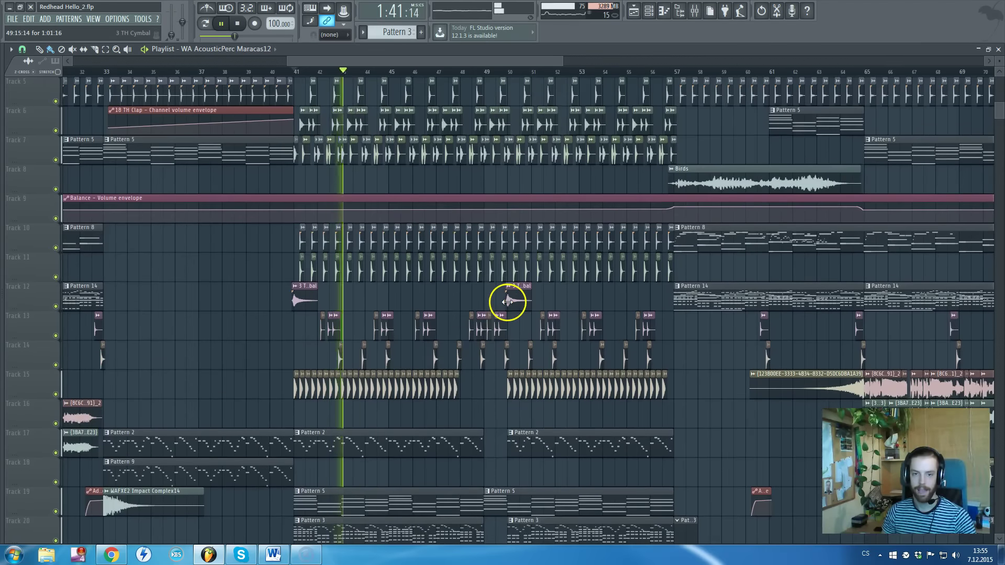
scroll(505, 306, up, 2)
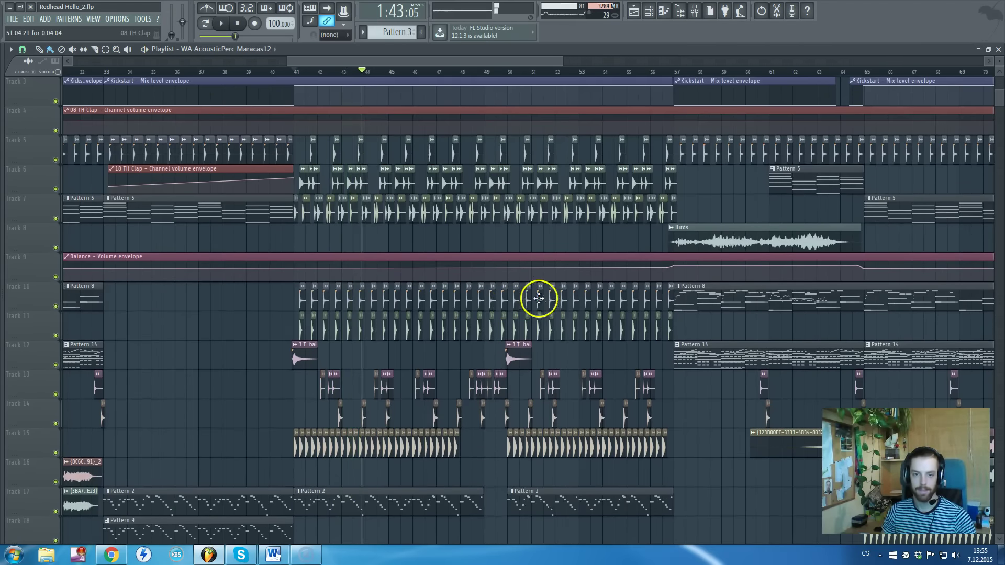
scroll(538, 299, up, 3)
key(space)
Play the build-up from just before bar 48 into the drop
click(407, 71)
scroll(464, 184, down, 6)
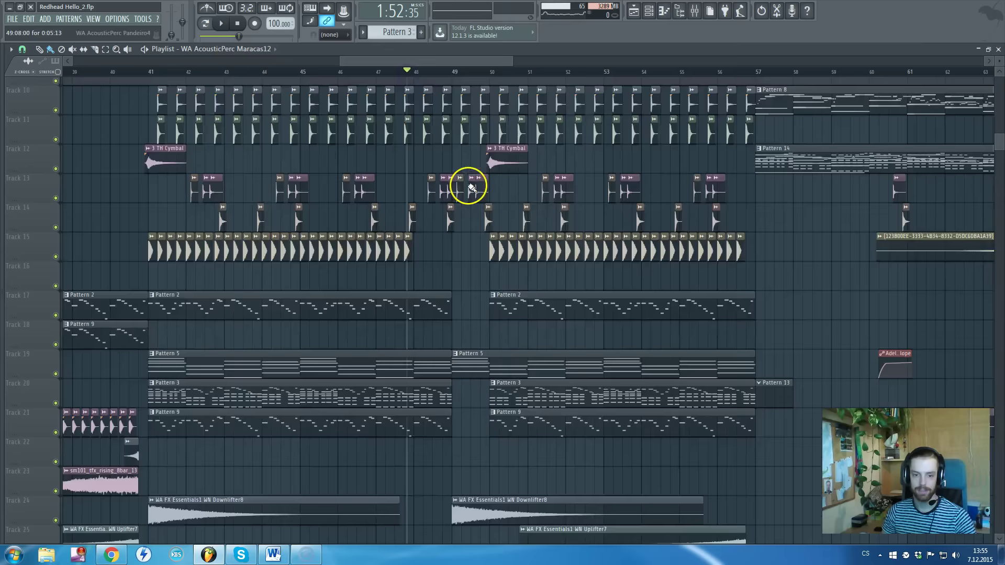
scroll(468, 194, down, 7)
scroll(481, 210, down, 4)
scroll(481, 209, up, 2)
scroll(490, 322, up, 2)
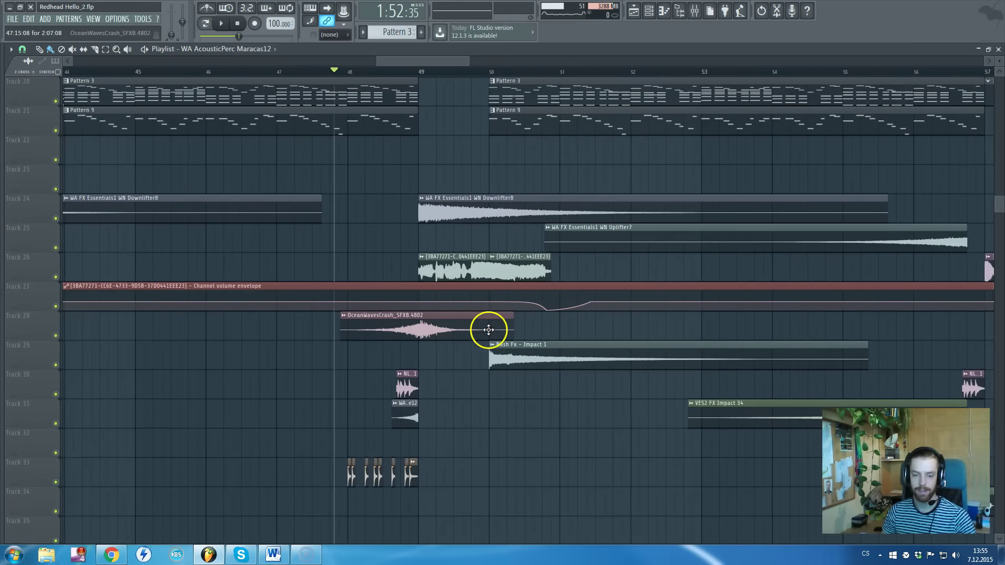
scroll(487, 329, up, 1)
scroll(444, 377, up, 1)
key(space)
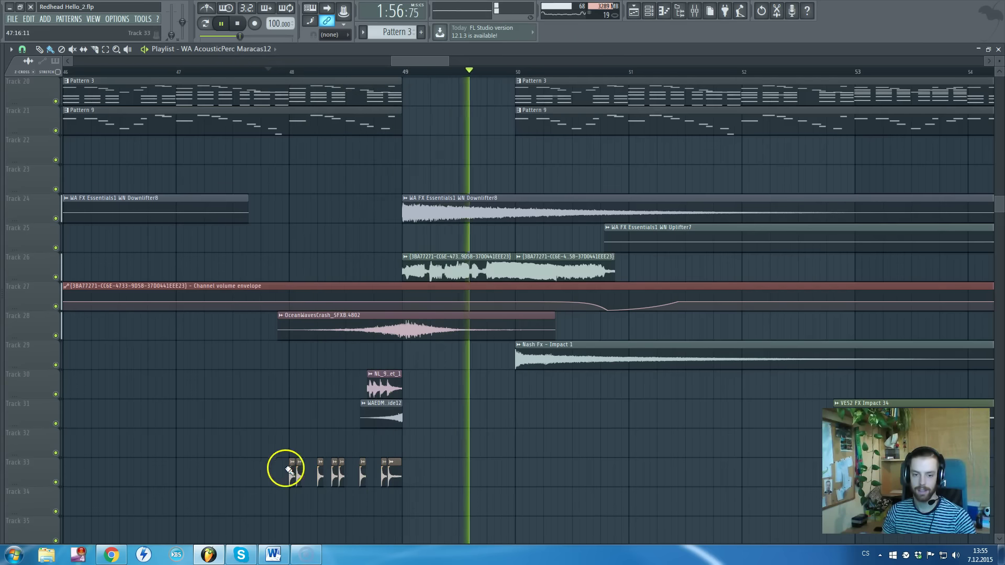
key(space)
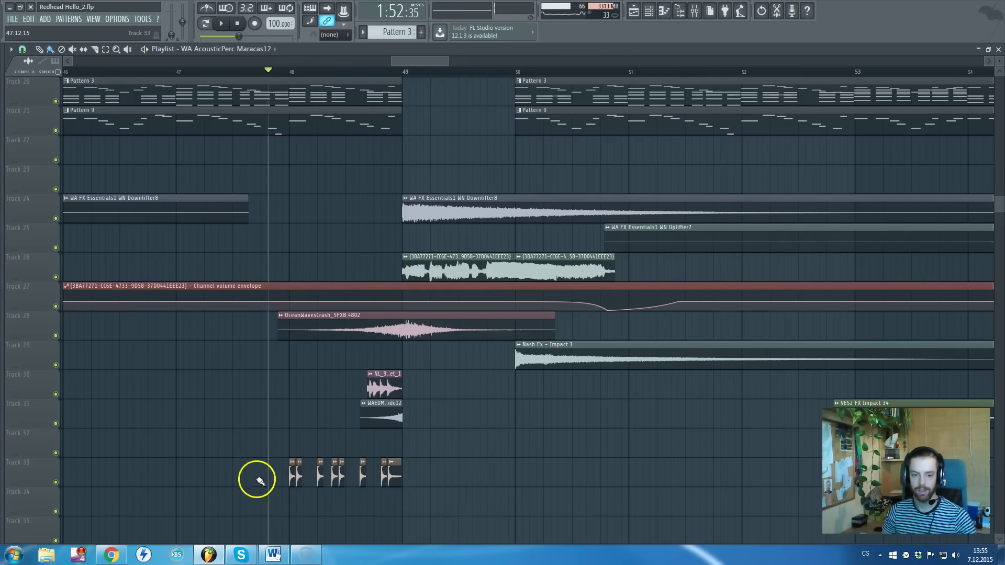
Move the song position to bar 49, where Pattern 3 and 9 resume
scroll(366, 406, down, 3)
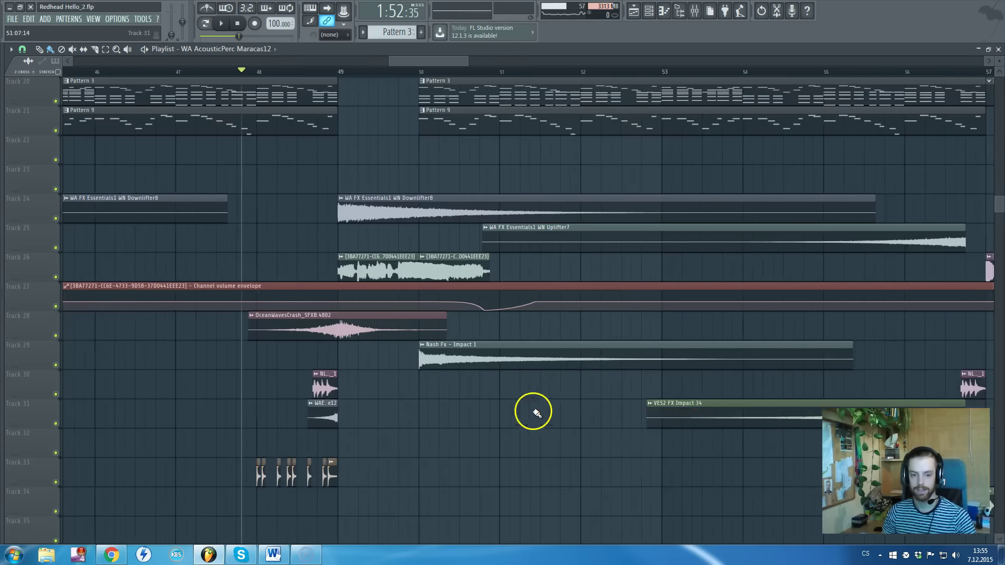
scroll(387, 302, up, 2)
click(335, 75)
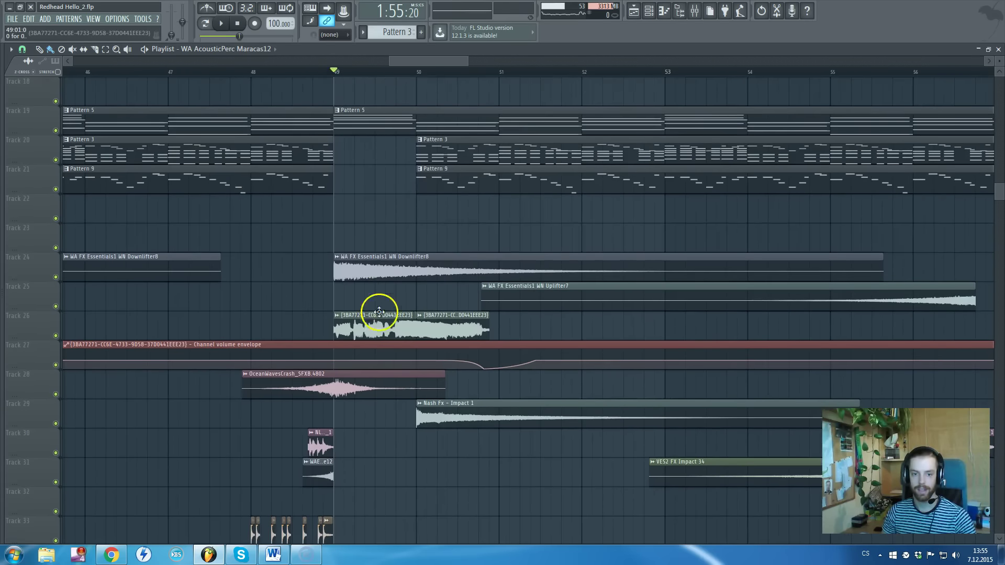
ctrl+scroll(420, 321, down, 3)
ctrl+scroll(145, 219, down, 2)
scroll(152, 178, up, 3)
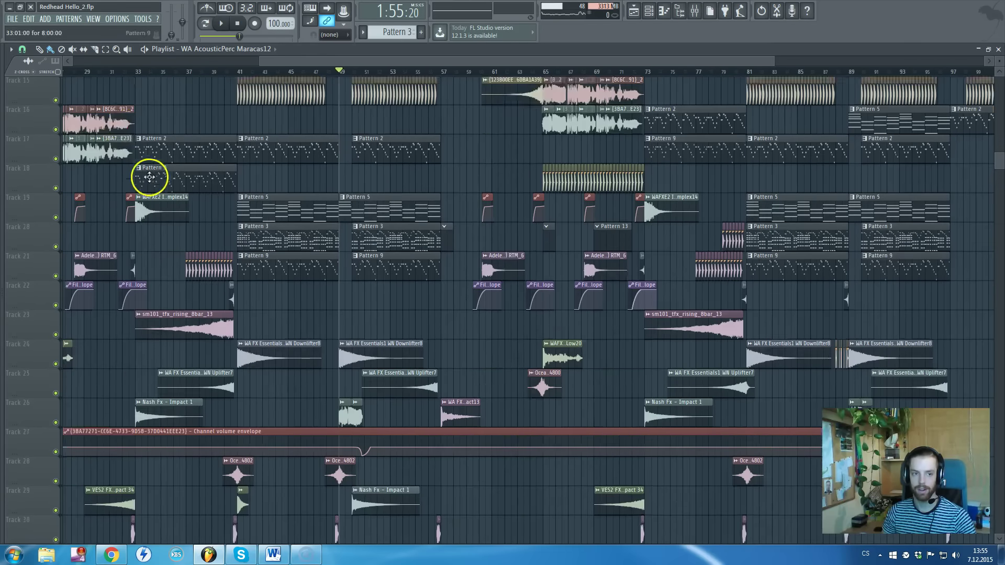
scroll(87, 218, up, 2)
ctrl+scroll(392, 432, up, 3)
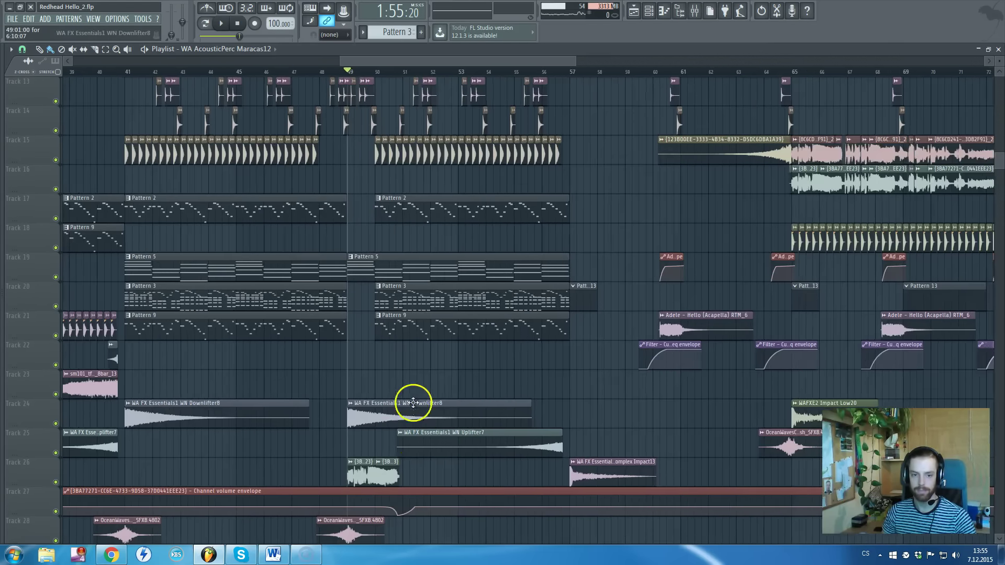
ctrl+scroll(366, 341, up, 2)
scroll(366, 340, up, 1)
scroll(367, 341, up, 3)
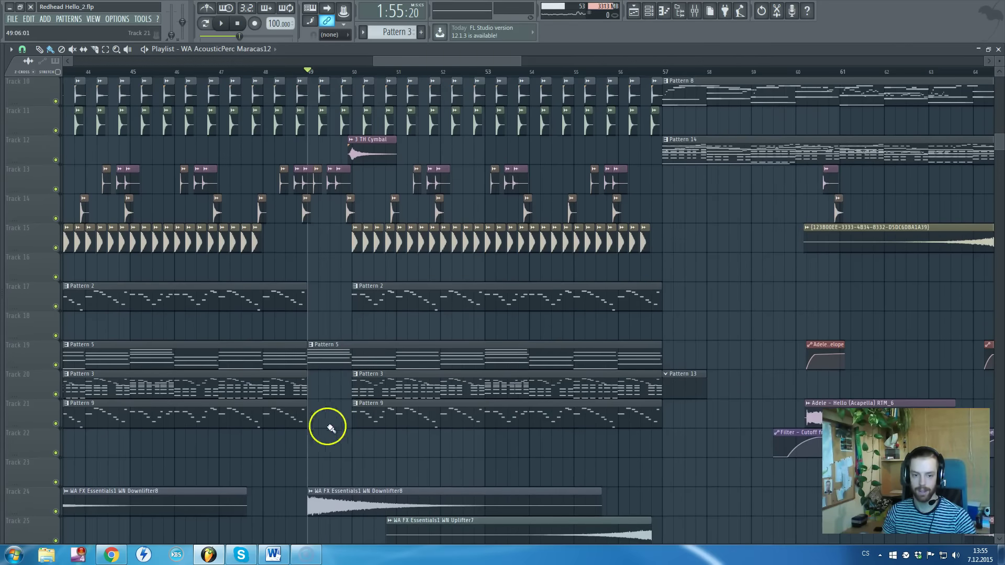
scroll(319, 277, up, 2)
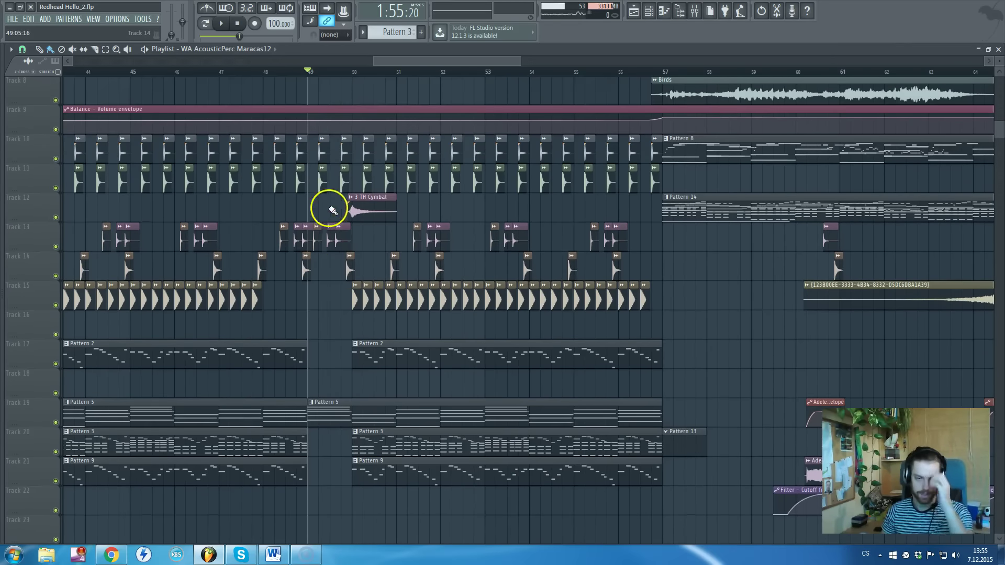
Scan the playlist tracks and briefly check the channel rack with F5
drag(382, 61, 396, 62)
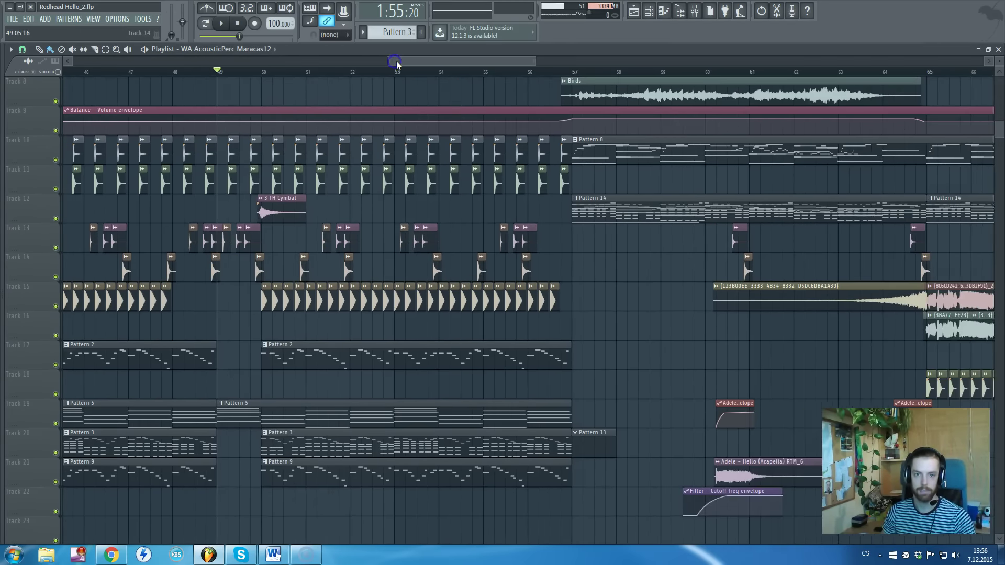
scroll(372, 146, down, 4)
scroll(489, 209, down, 4)
scroll(538, 253, down, 3)
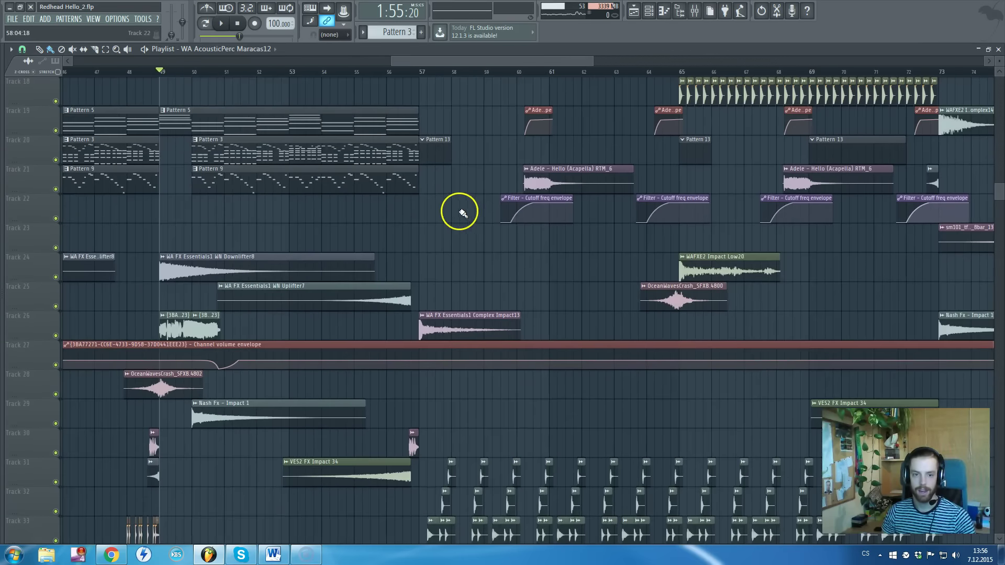
scroll(387, 215, down, 2)
scroll(398, 236, down, 2)
scroll(468, 306, down, 2)
scroll(385, 347, down, 2)
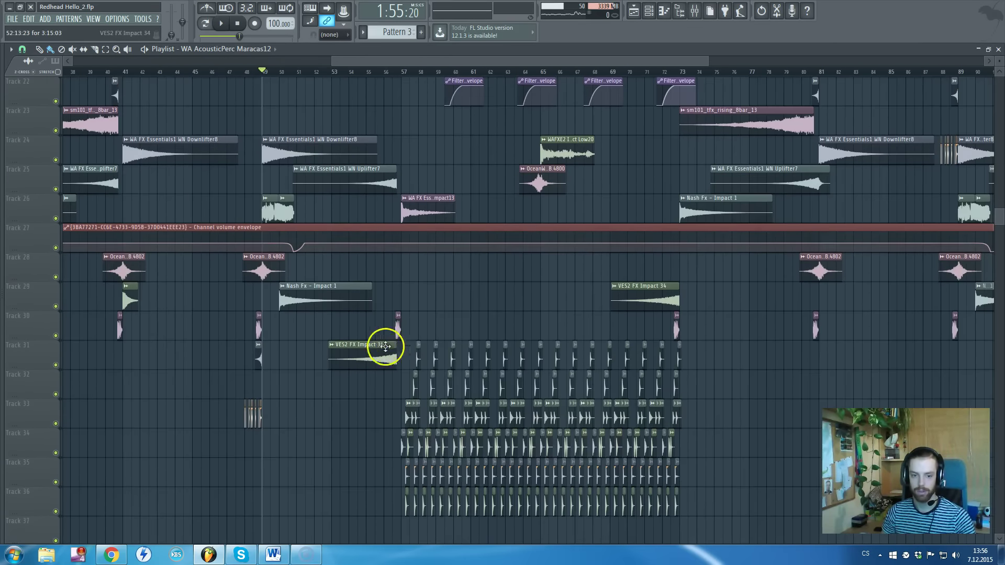
scroll(471, 332, up, 1)
scroll(445, 309, up, 2)
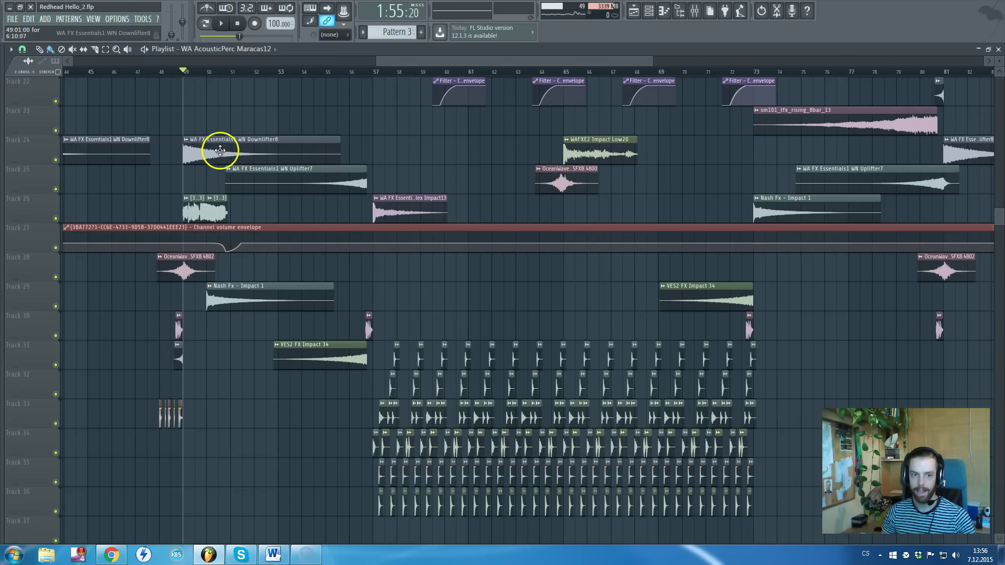
scroll(561, 271, up, 1)
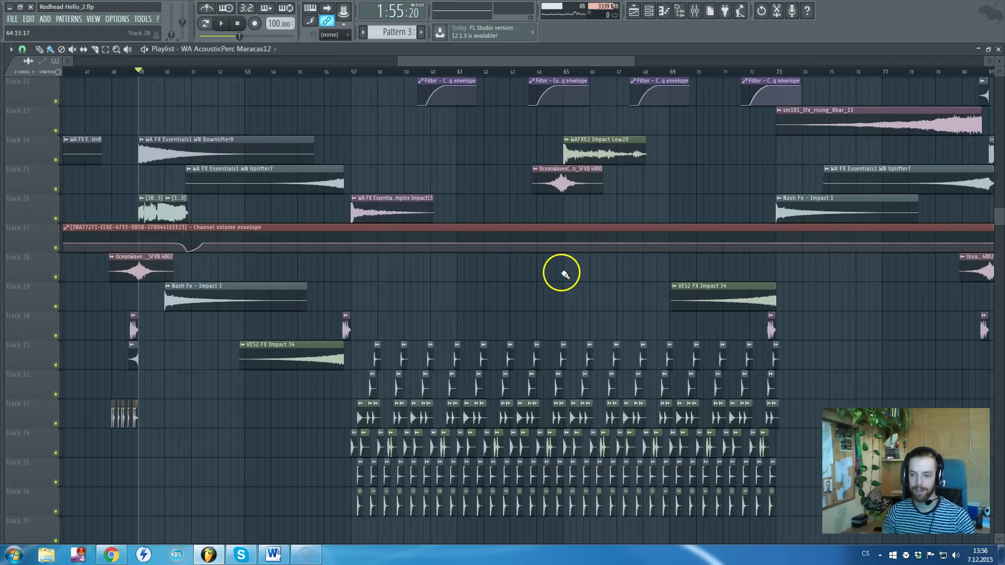
scroll(545, 278, up, 1)
scroll(516, 280, up, 2)
scroll(519, 283, up, 2)
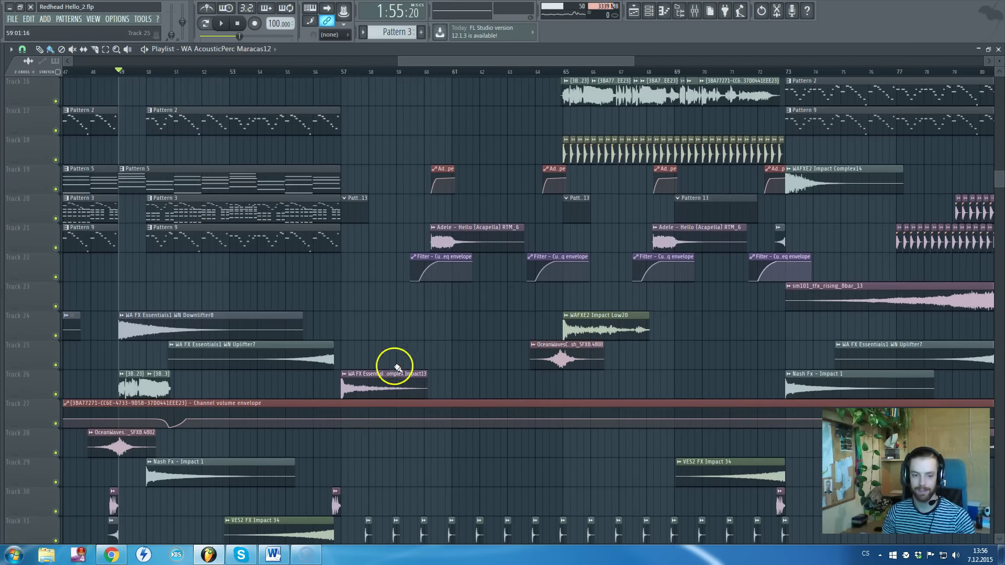
scroll(390, 374, up, 2)
scroll(393, 363, up, 2)
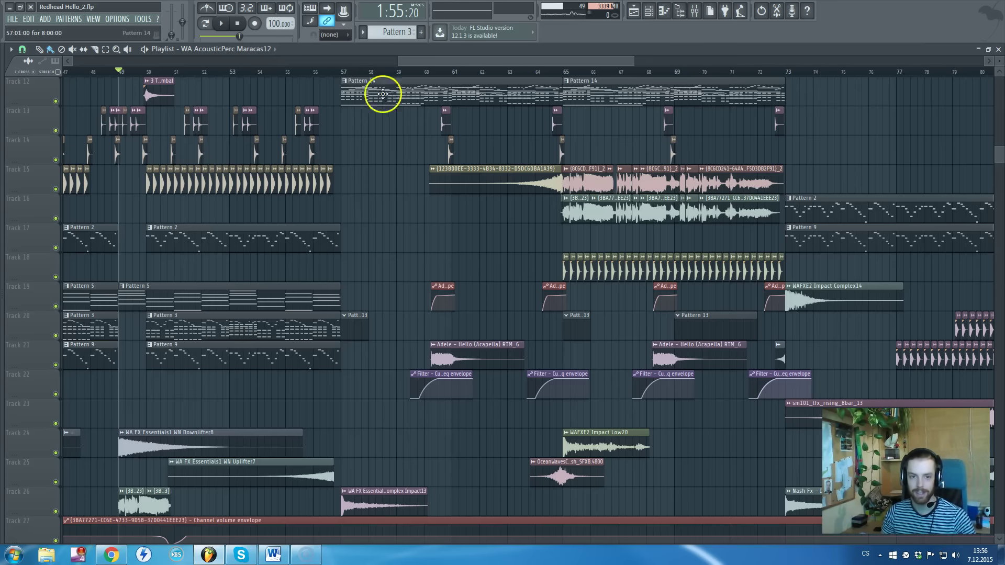
key(F5)
click(550, 69)
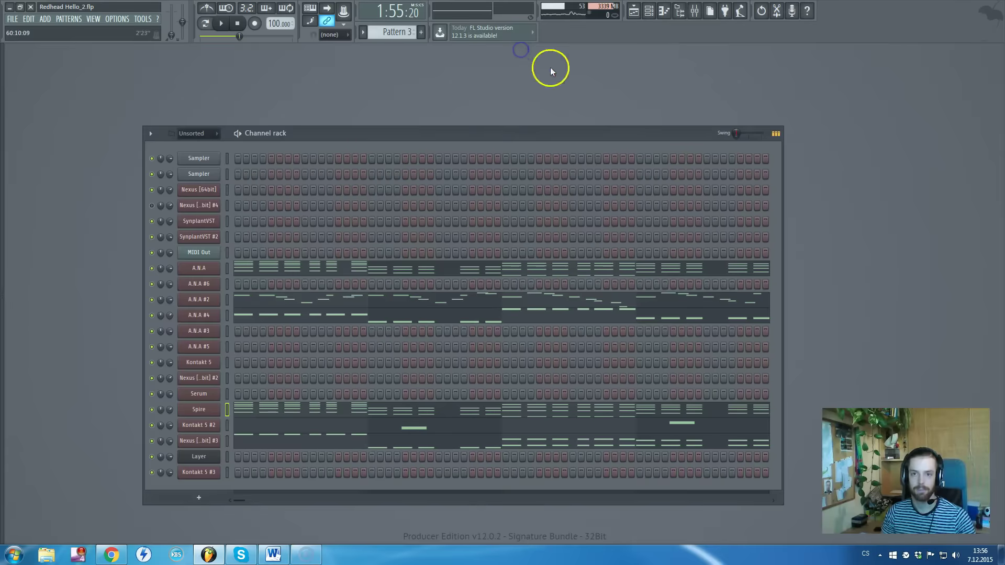
key(F5)
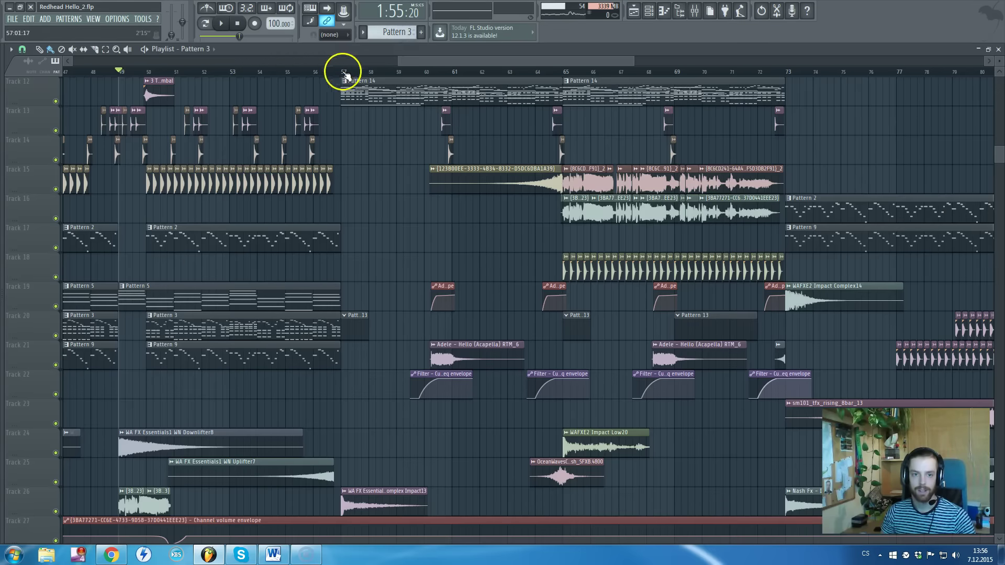
Play the arrangement from bar 57 and stop
click(343, 74)
scroll(466, 209, down, 2)
scroll(567, 231, up, 4)
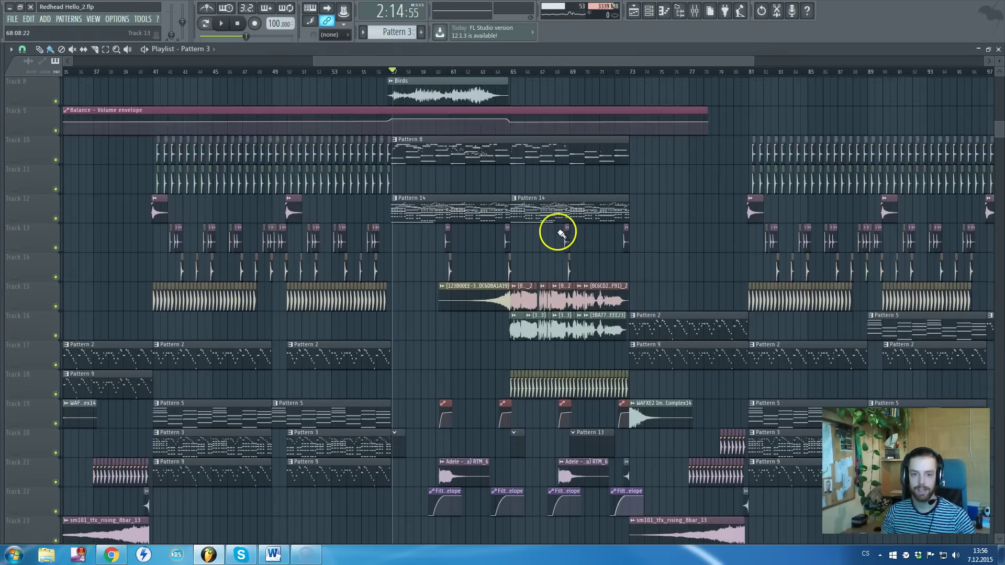
scroll(559, 230, down, 5)
ctrl+scroll(523, 272, up, 2)
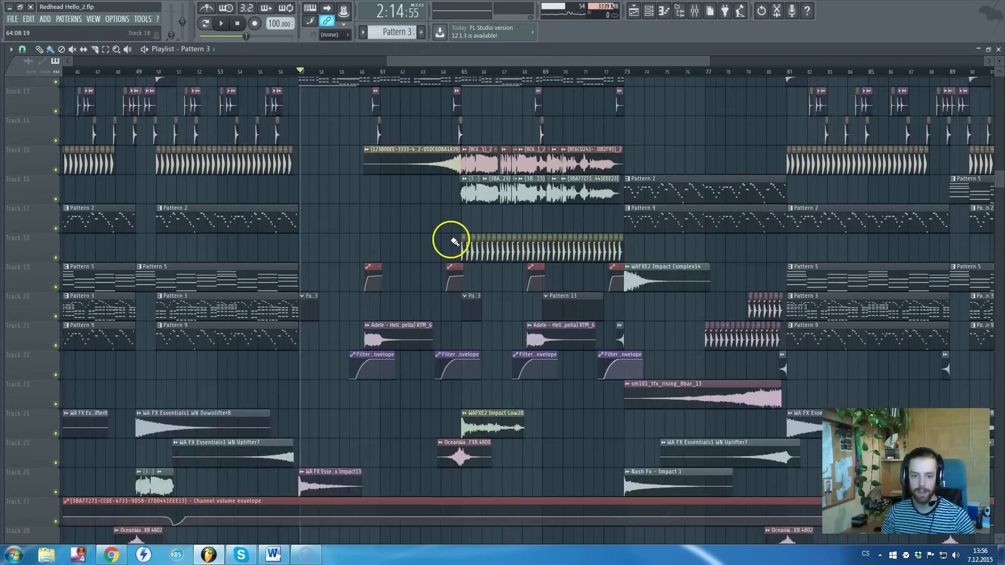
scroll(451, 238, down, 8)
scroll(448, 235, down, 3)
scroll(523, 287, down, 1)
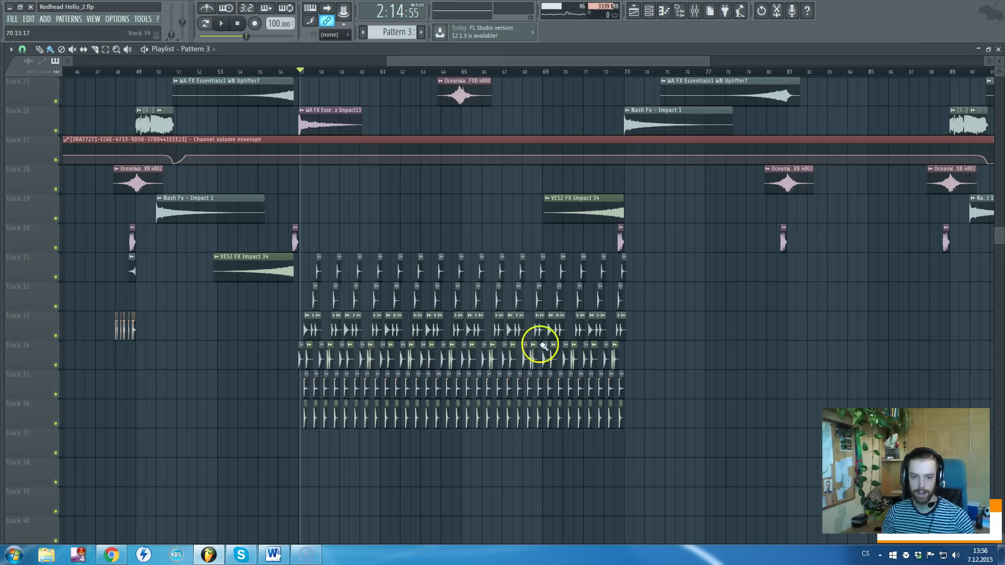
ctrl+scroll(403, 400, up, 2)
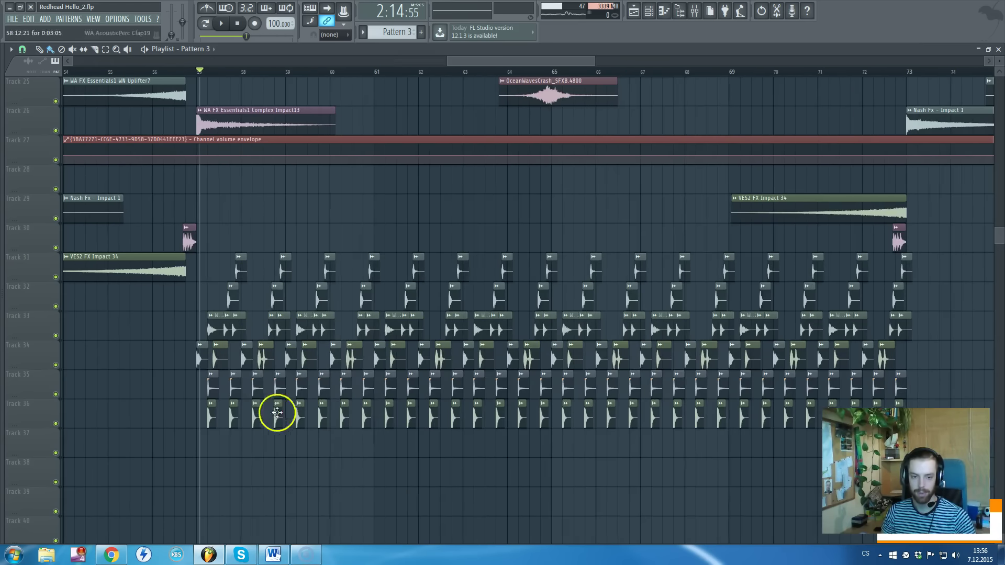
scroll(209, 366, up, 4)
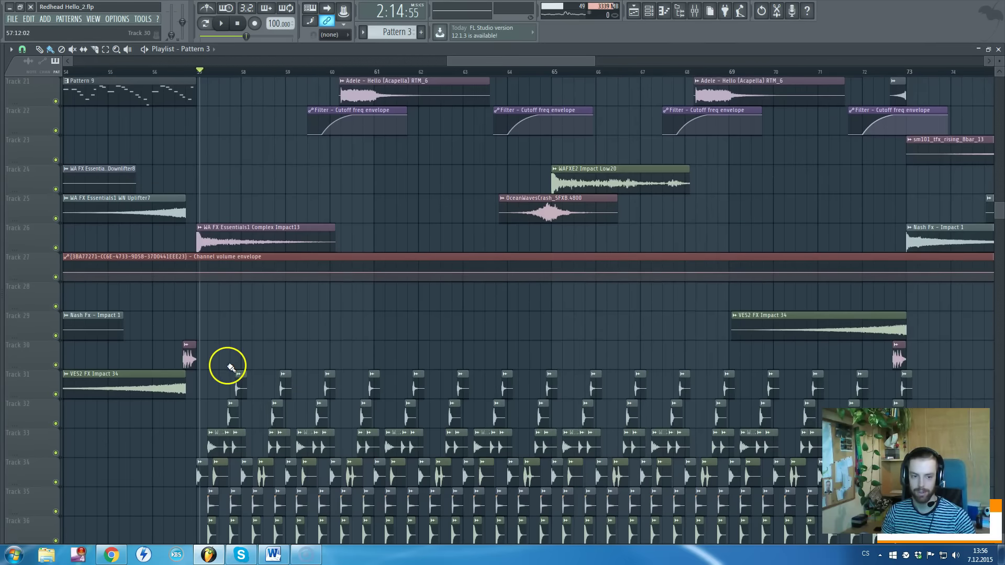
key(space)
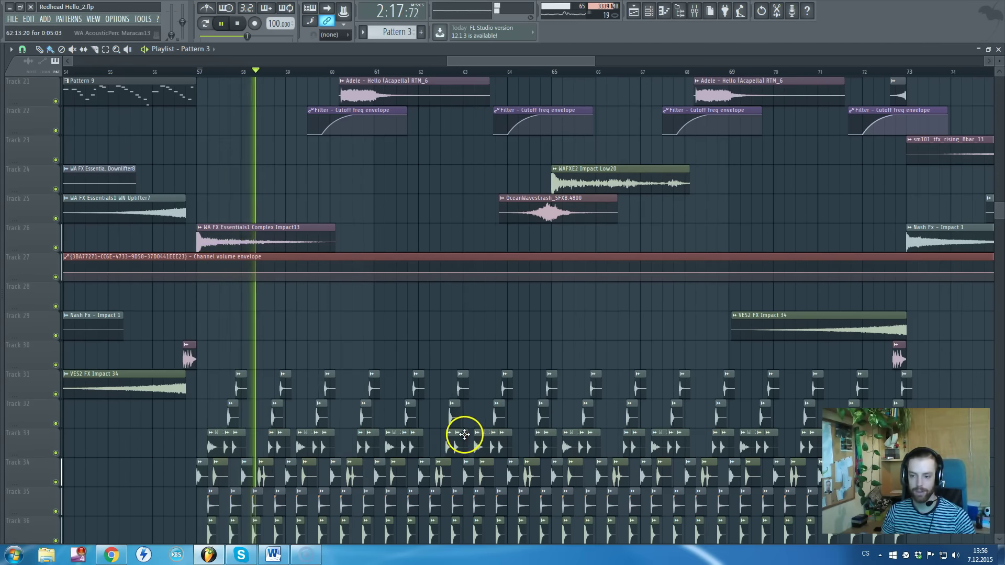
scroll(465, 434, up, 1)
key(space)
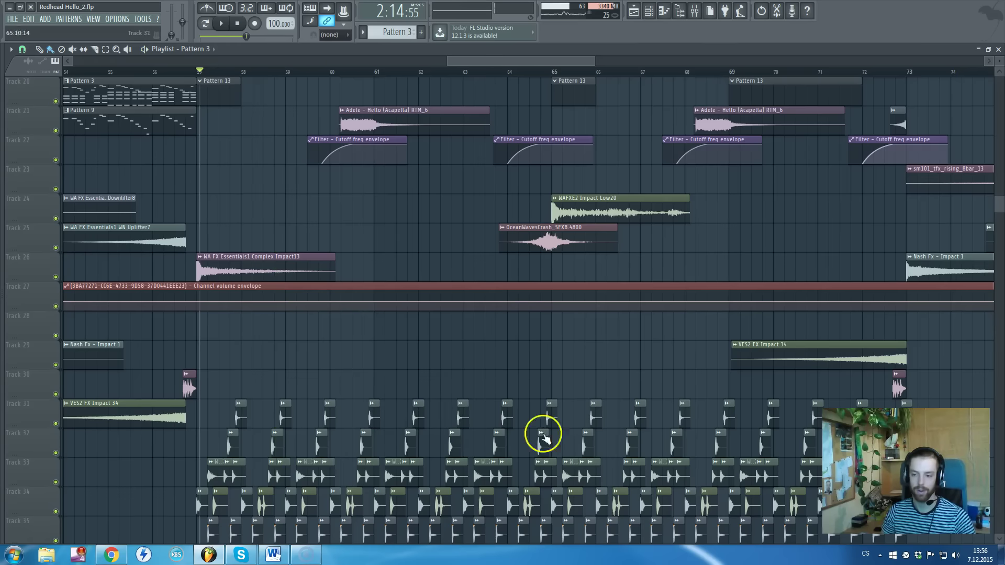
Move the song position slightly before bar 57
click(197, 74)
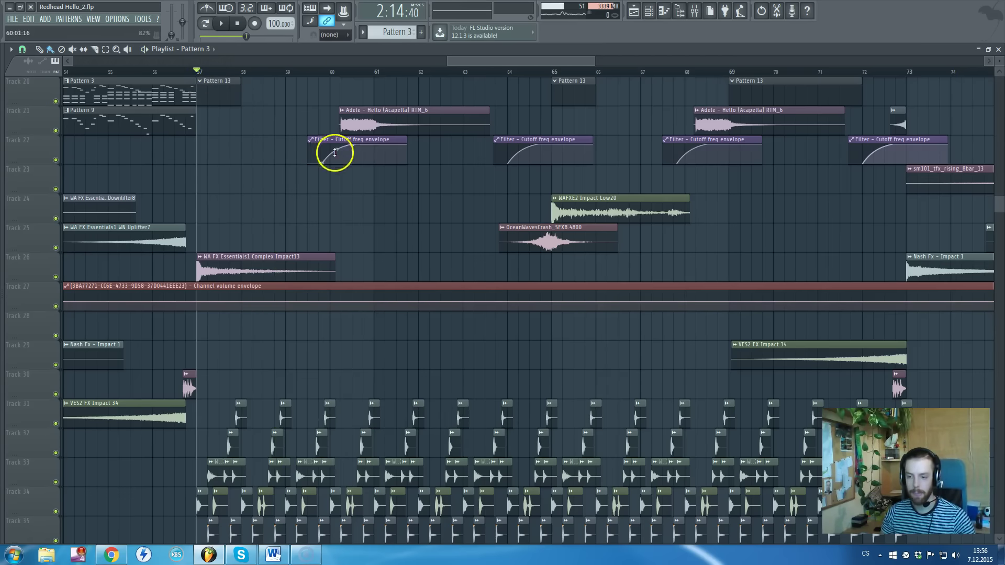
scroll(395, 217, up, 4)
scroll(420, 242, up, 3)
scroll(422, 257, up, 1)
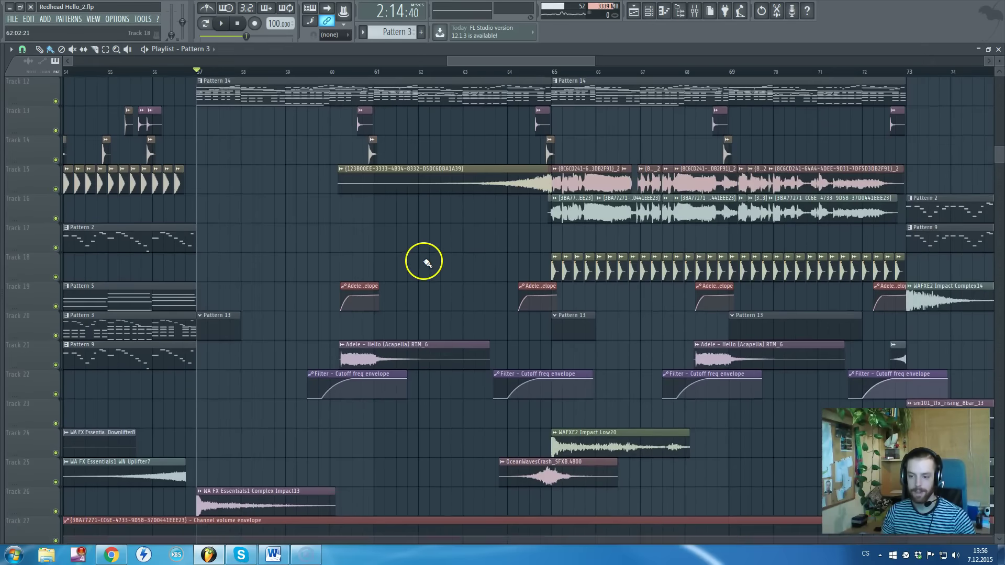
scroll(423, 261, up, 2)
scroll(424, 260, up, 1)
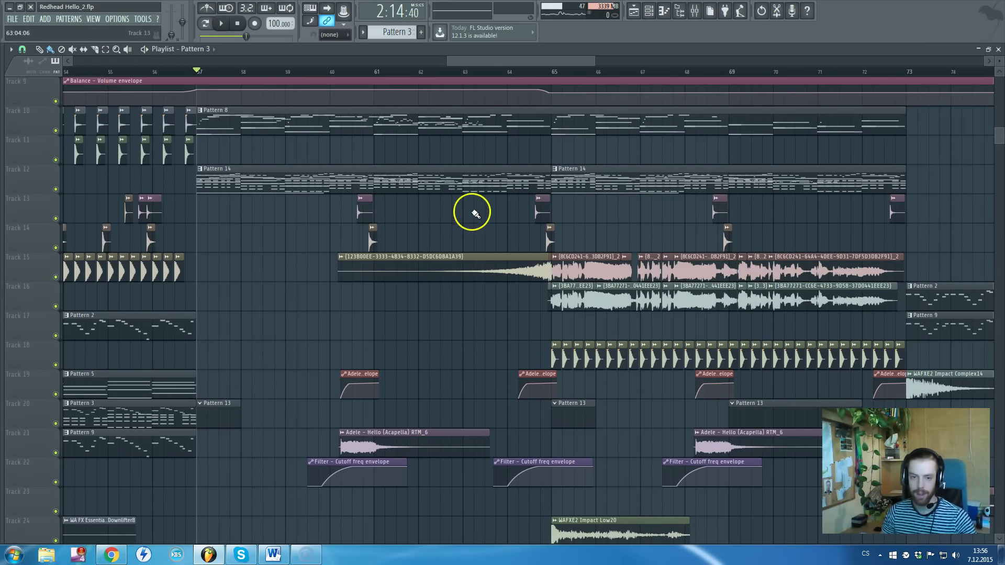
ctrl+scroll(601, 218, down, 2)
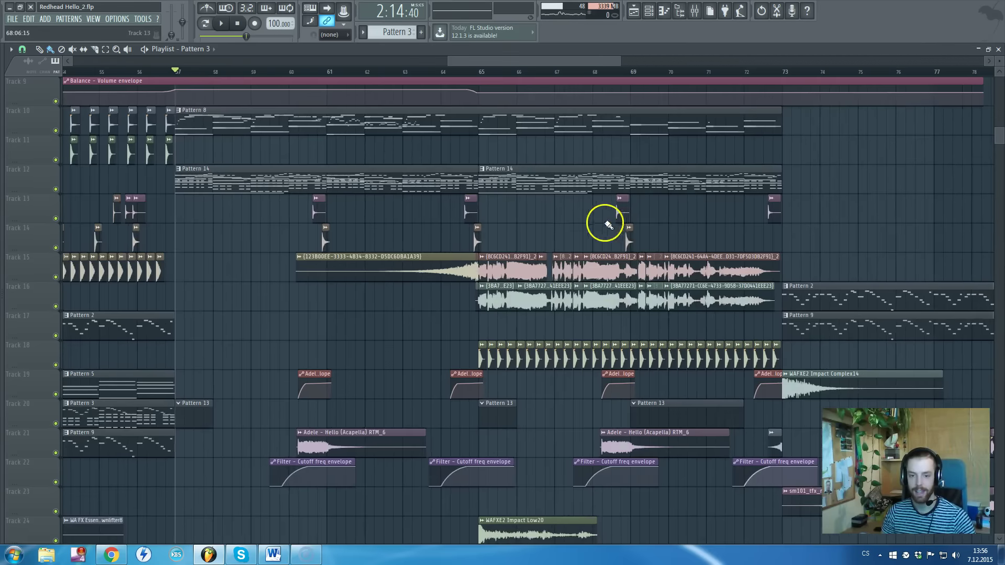
scroll(488, 91, down, 4)
Start playback at bar 65 and follow the vocal-chop drop section
click(480, 78)
ctrl+scroll(634, 218, down, 2)
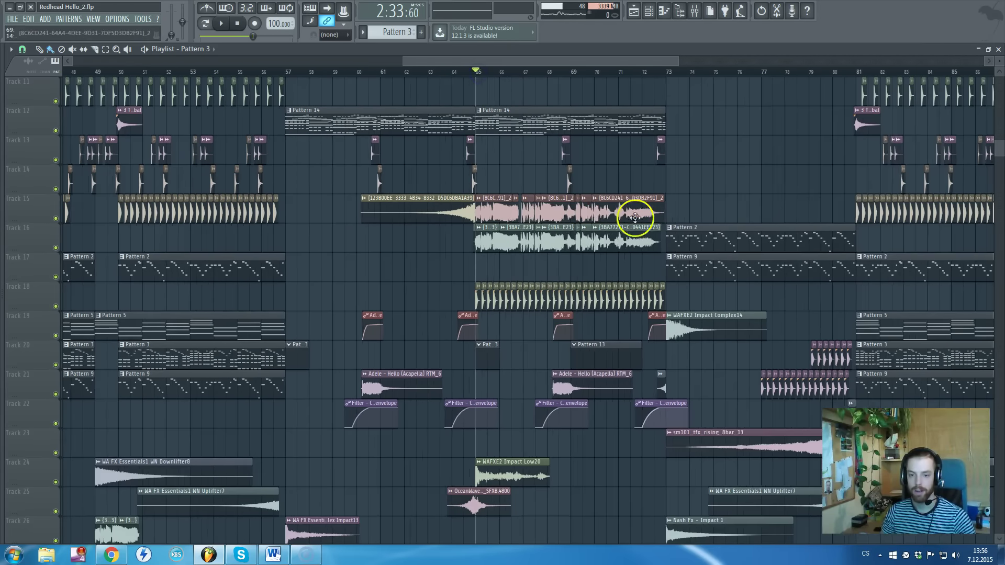
ctrl+scroll(451, 301, up, 2)
key(space)
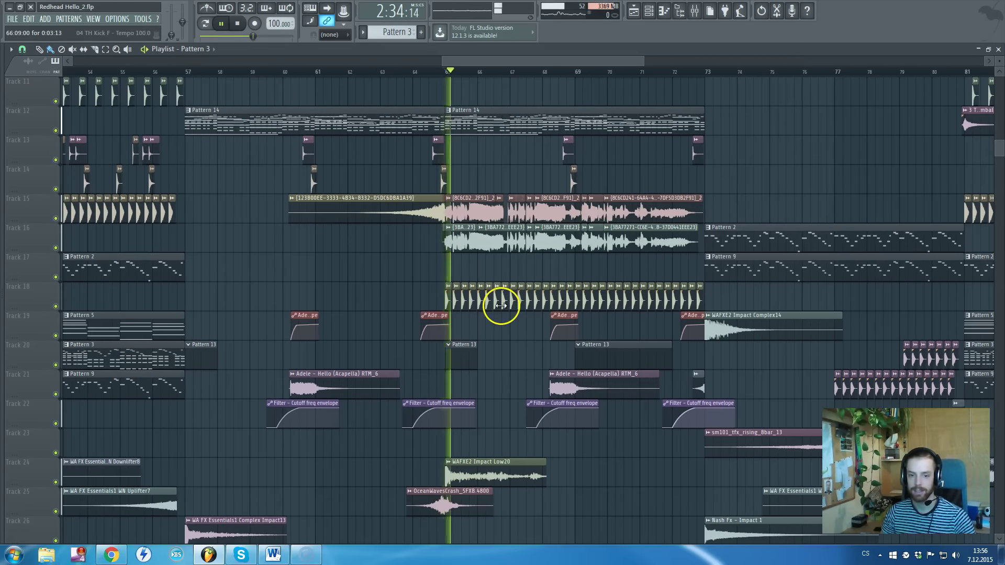
scroll(497, 303, down, 1)
ctrl+scroll(499, 305, down, 2)
scroll(501, 293, up, 5)
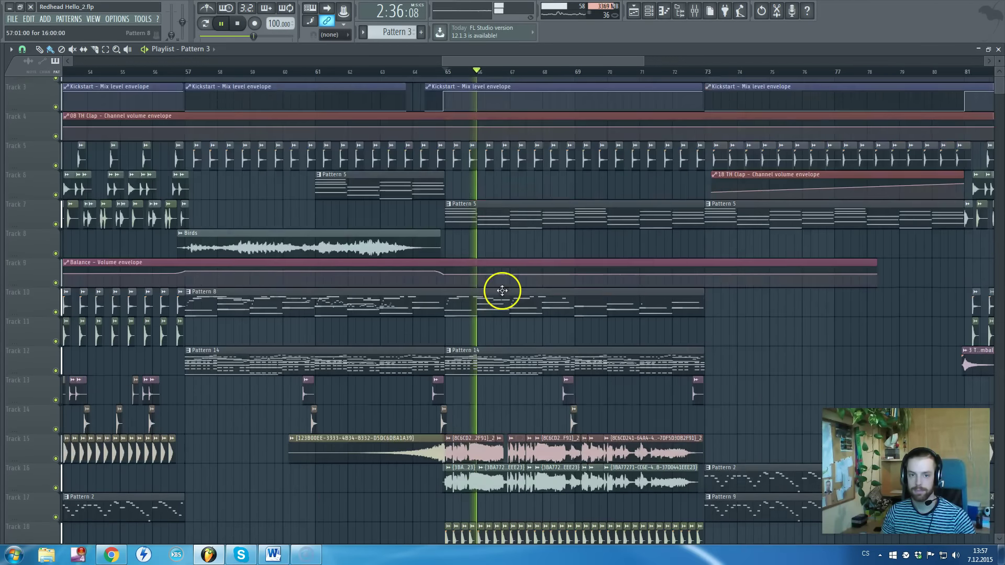
scroll(502, 287, up, 5)
scroll(680, 322, right, 3)
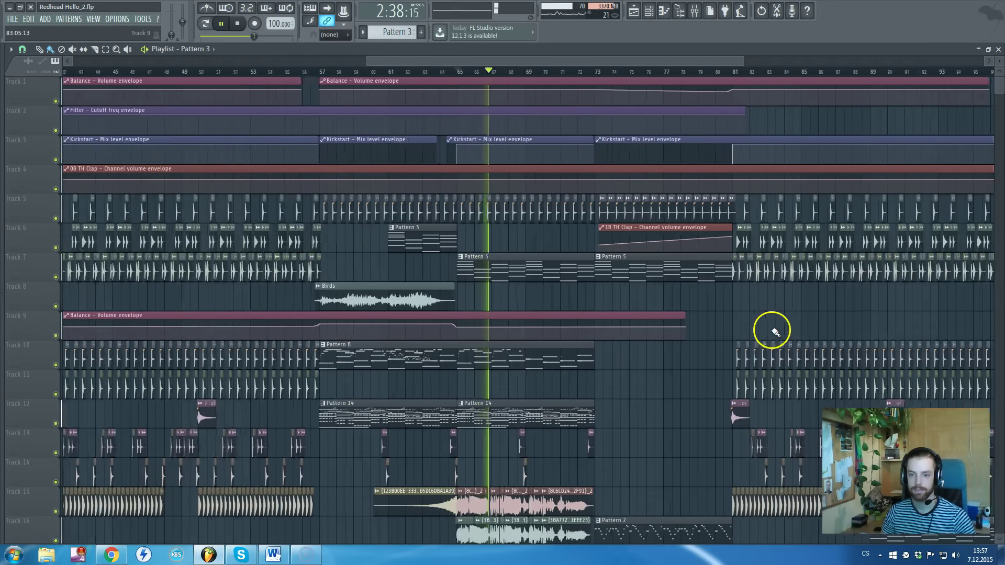
scroll(721, 327, down, 2)
scroll(721, 327, up, 2)
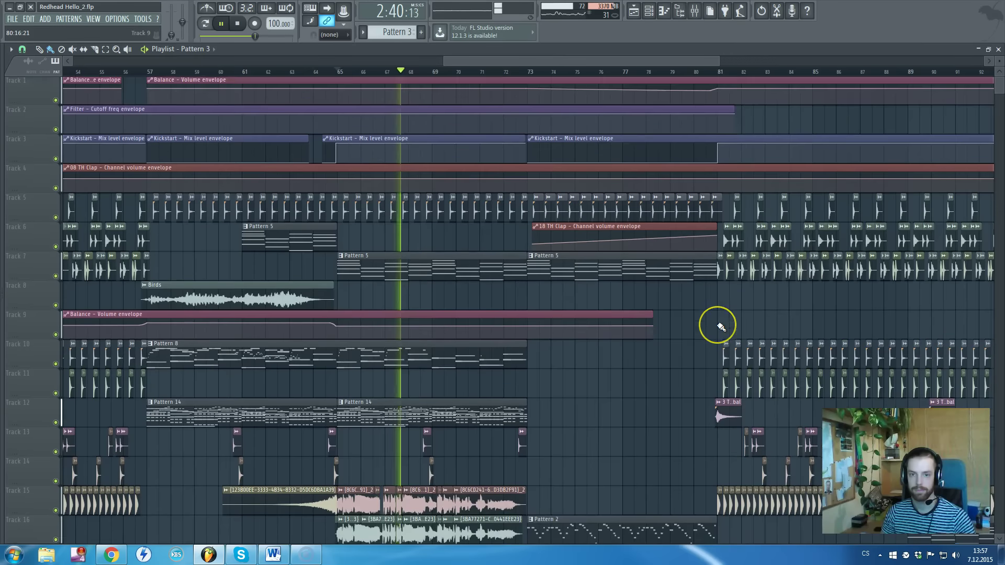
Stop the drop so the position returns to bar 65, and bring Track 1's Balance envelope into view
ctrl+scroll(721, 327, down, 3)
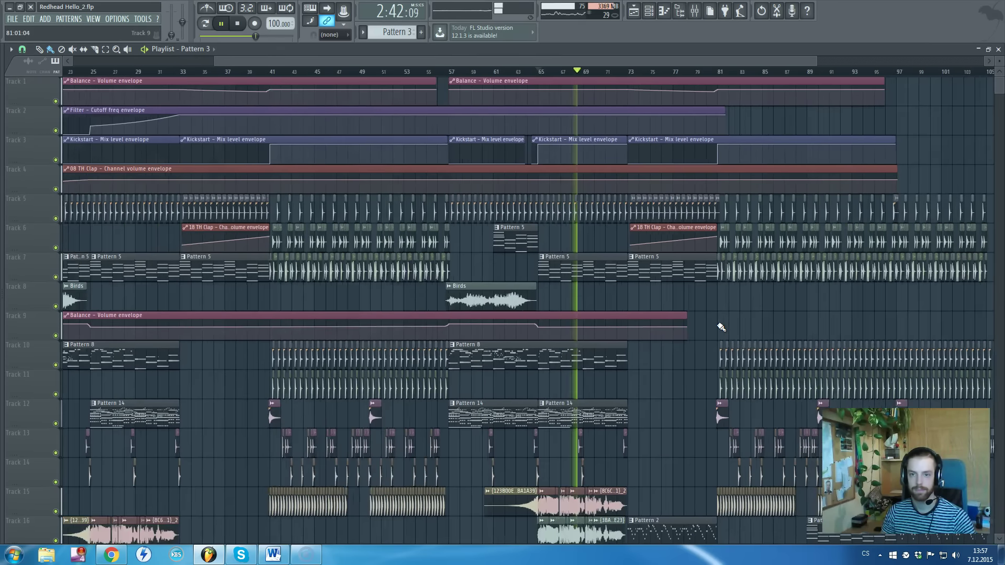
scroll(718, 326, down, 3)
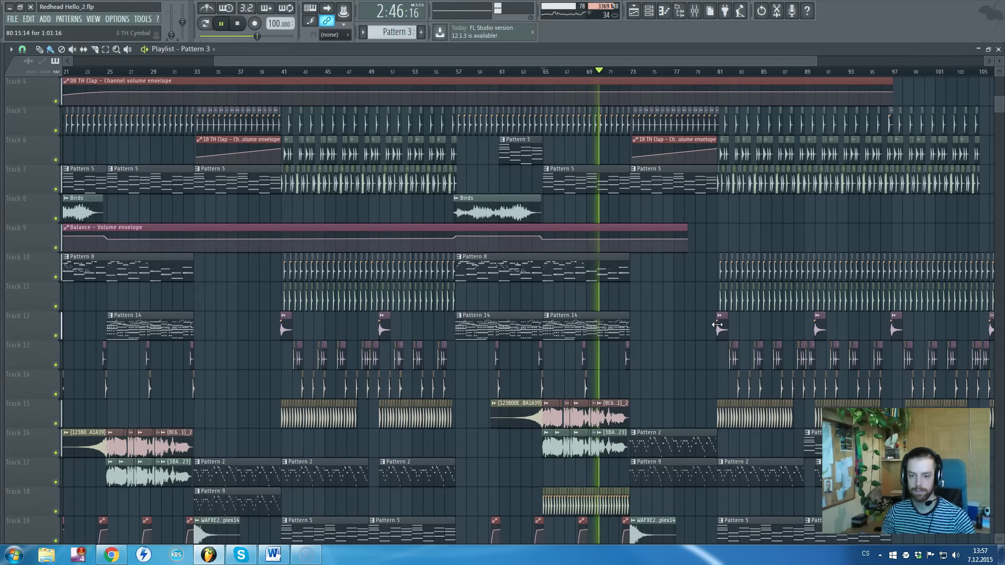
key(space)
scroll(704, 205, down, 4)
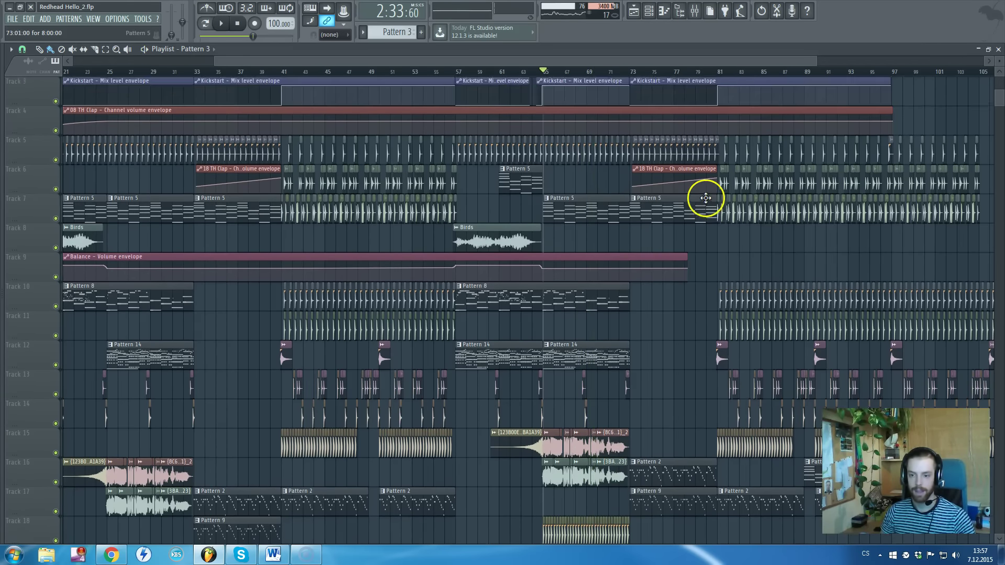
scroll(706, 226, down, 3)
scroll(704, 236, down, 3)
scroll(701, 214, down, 2)
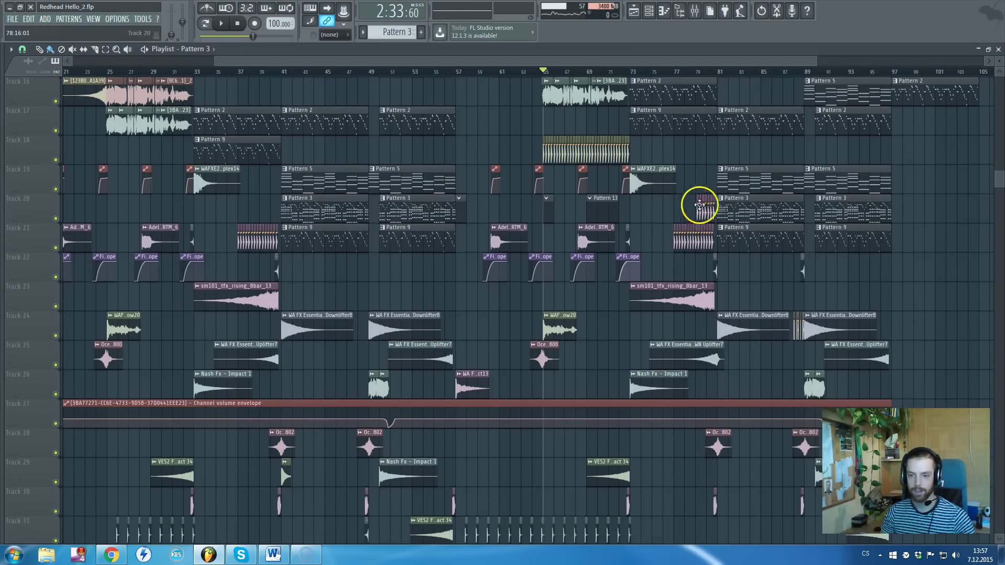
scroll(707, 257, down, 4)
scroll(727, 325, up, 6)
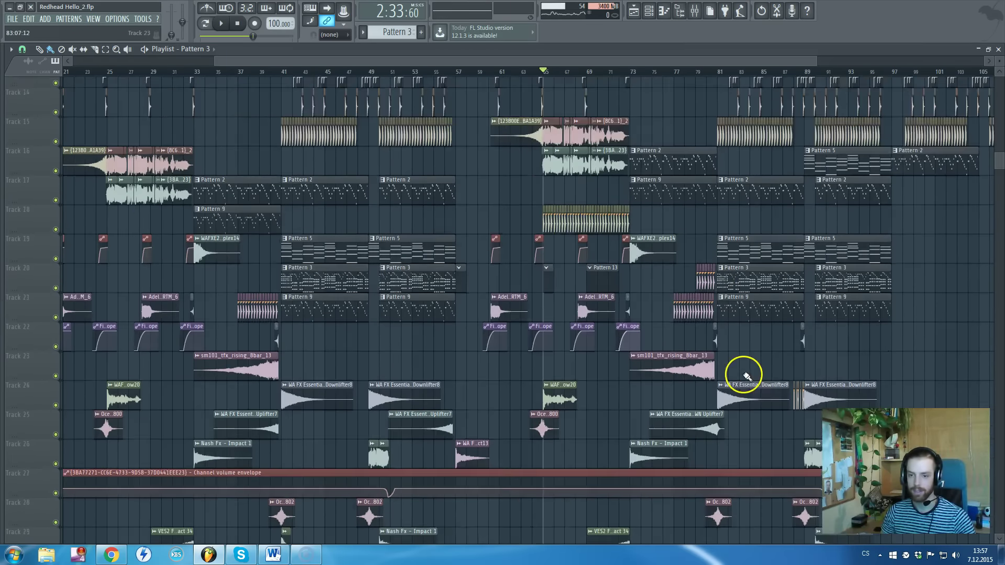
scroll(743, 375, up, 7)
scroll(743, 375, up, 5)
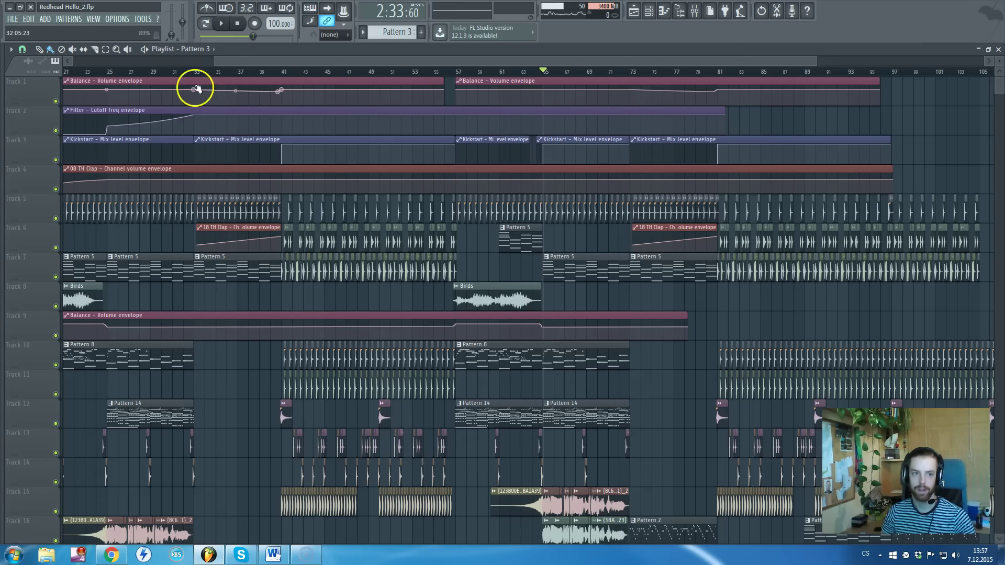
Check the master channel's effects in the Mixer, then close it
click(694, 20)
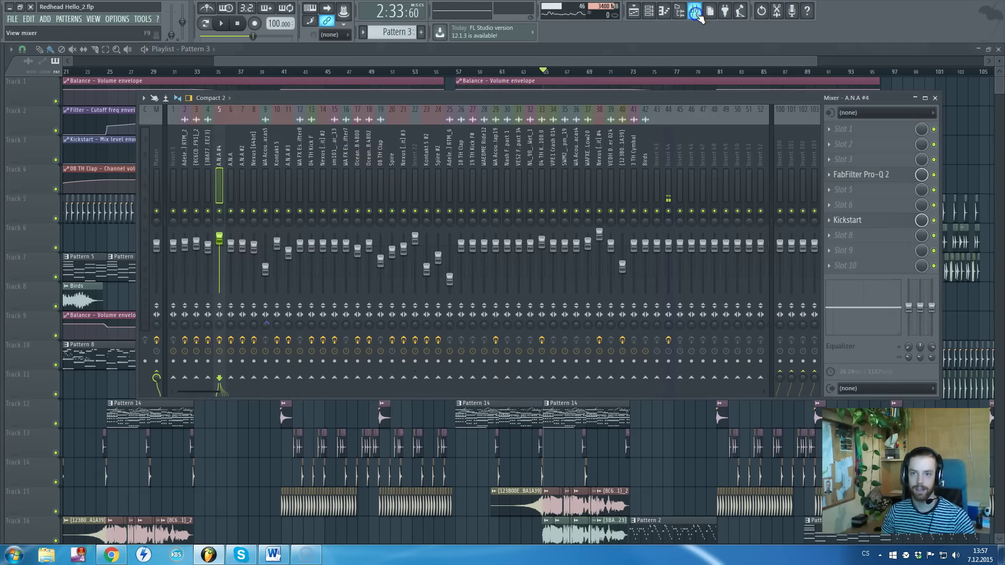
click(156, 162)
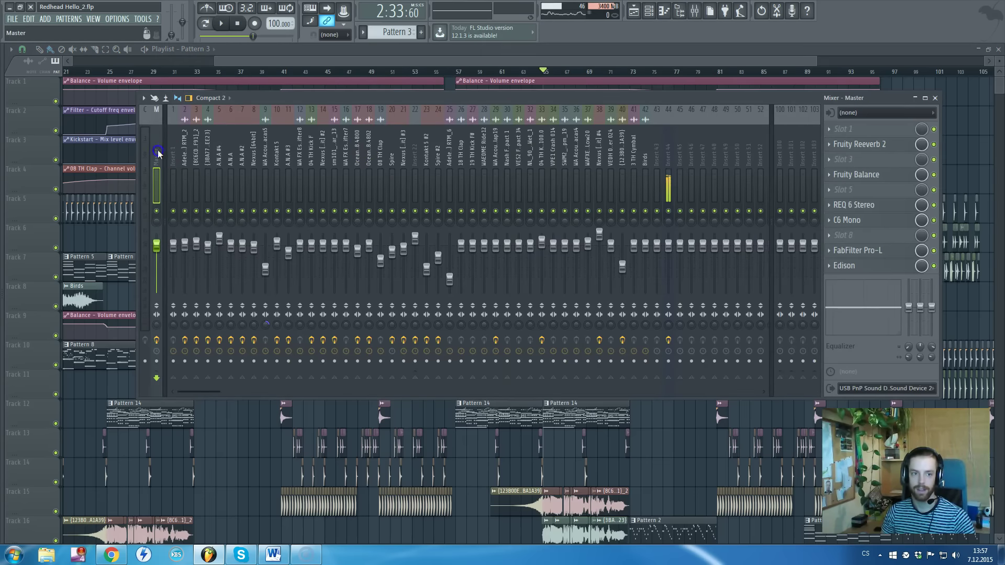
click(934, 98)
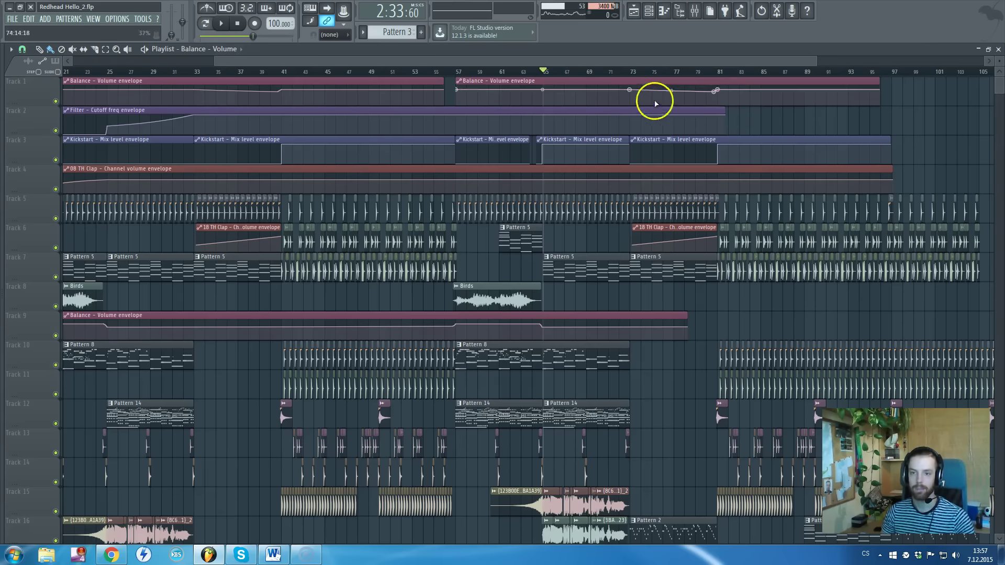
Drag a point of Track 1's Balance volume envelope earlier to about bar 77
click(632, 72)
click(631, 88)
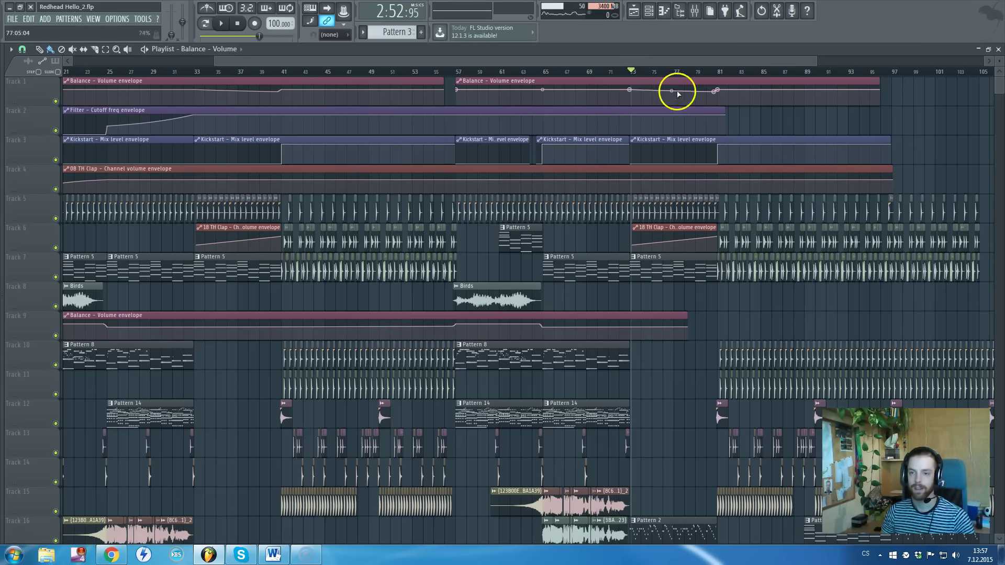
drag(715, 93, 690, 94)
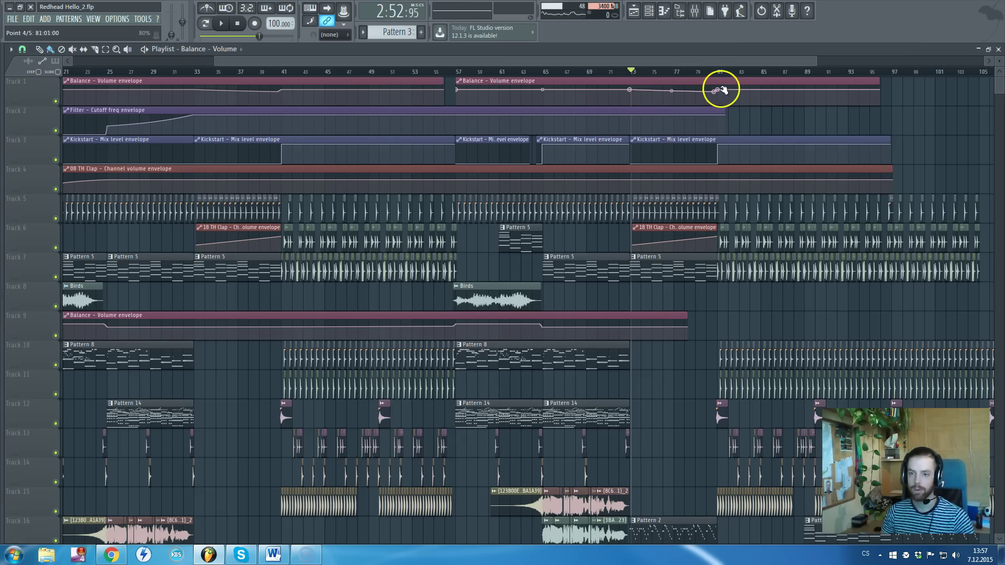
Audition the edited transition from around bar 81, then stop playback
click(708, 72)
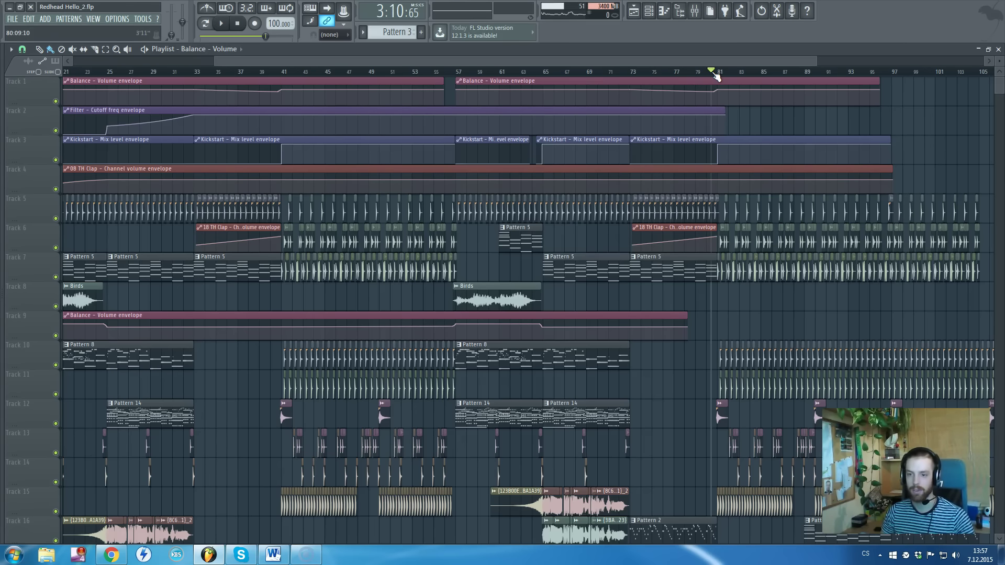
click(731, 79)
key(space)
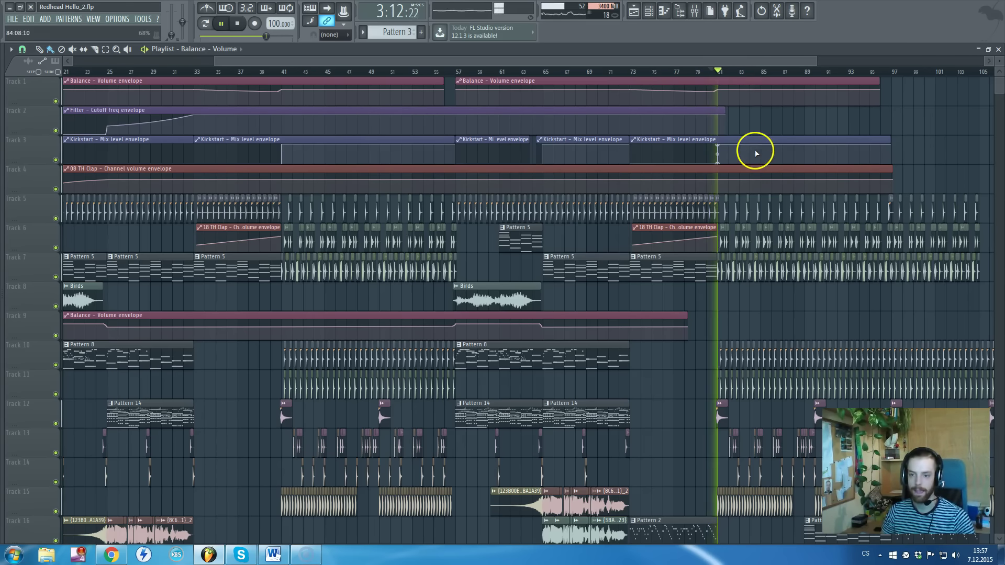
scroll(728, 141, down, 1)
scroll(728, 139, down, 1)
key(space)
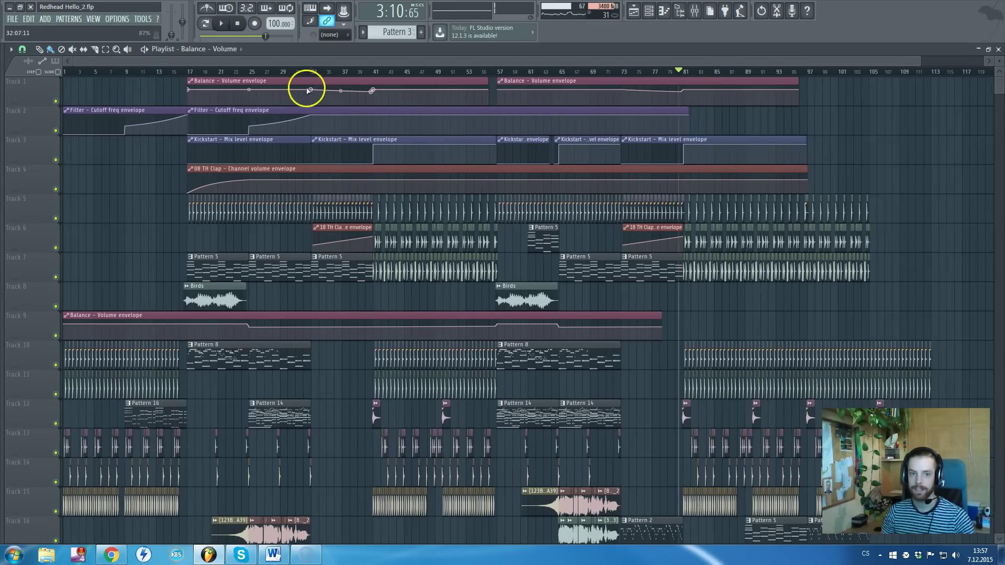
click(694, 10)
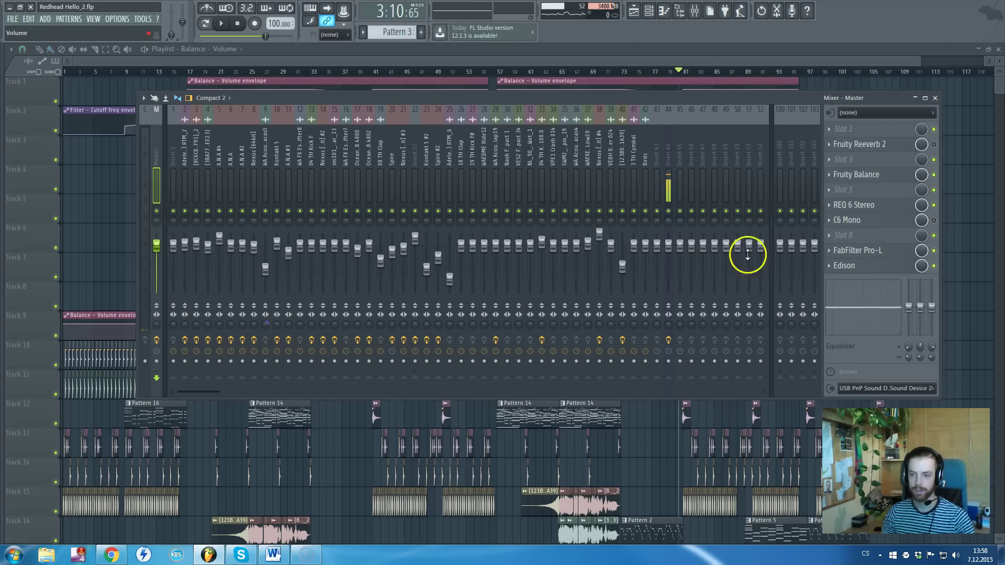
click(902, 210)
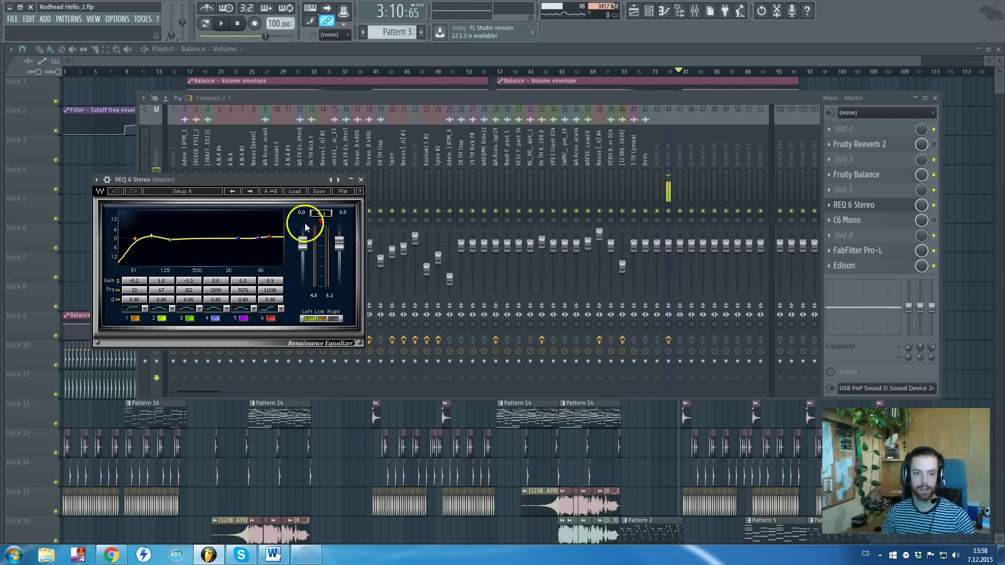
click(360, 180)
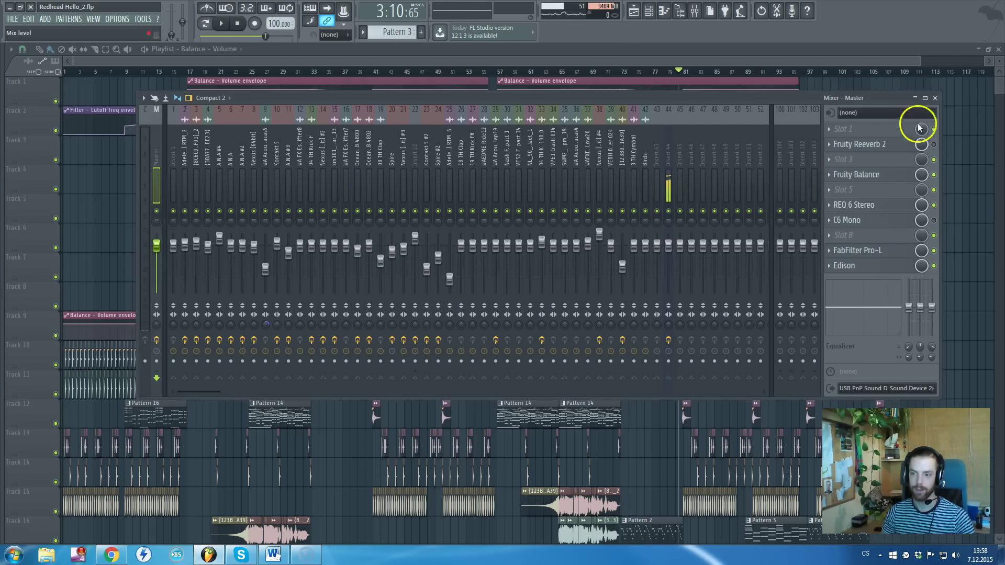
click(934, 99)
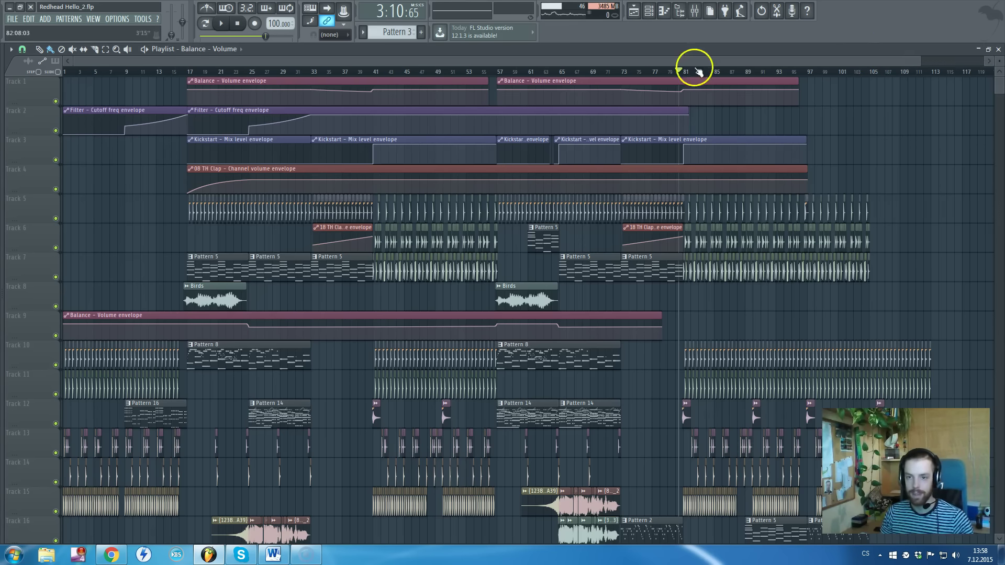
Play the song from bar 81 while scrolling through the Playlist tracks
key(space)
scroll(795, 86, down, 1)
scroll(795, 86, down, 1)
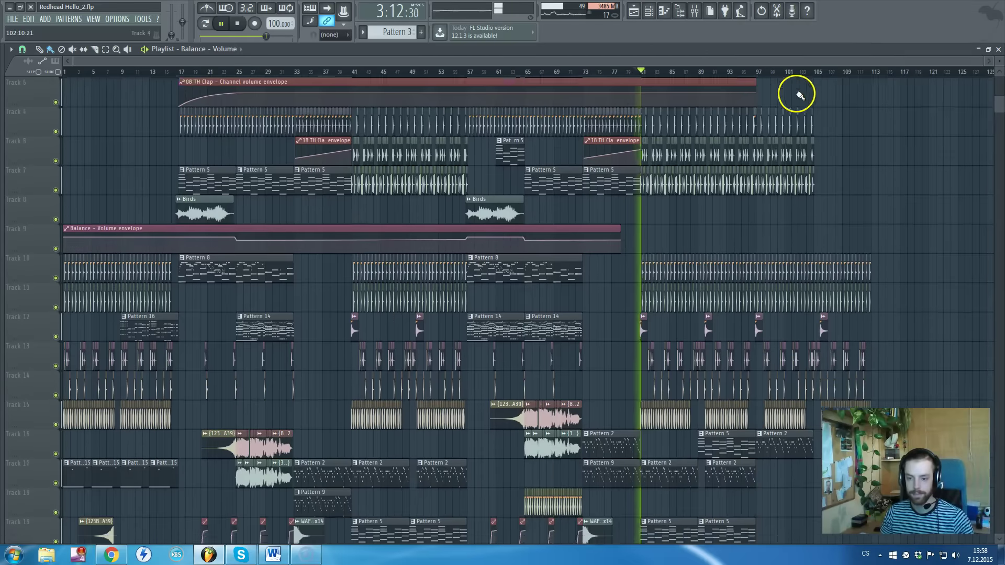
scroll(796, 89, down, 2)
scroll(796, 93, down, 1)
scroll(796, 93, down, 2)
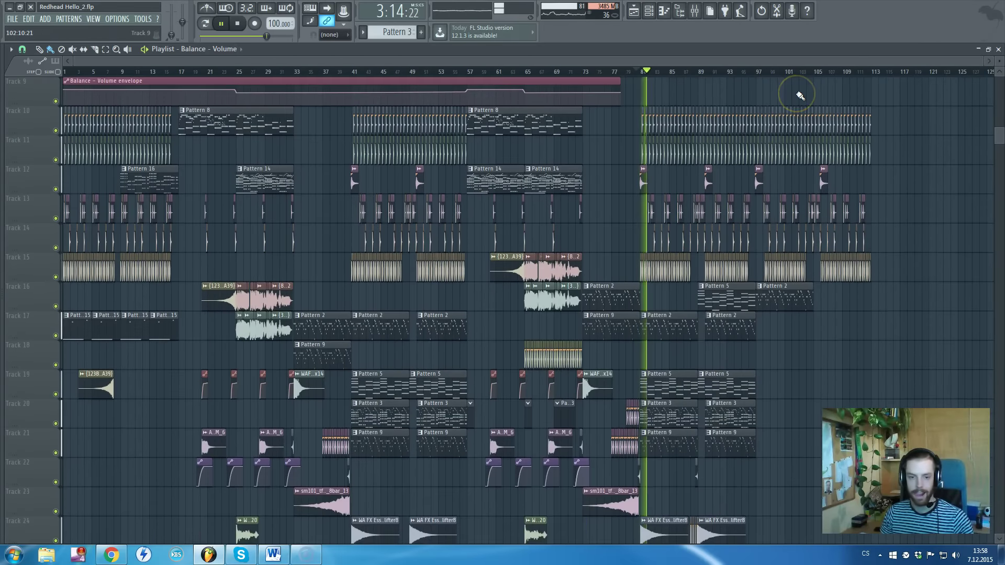
scroll(796, 93, up, 2)
Jump to bar 97 to hear the outro, then stop playback there
drag(769, 73, 754, 71)
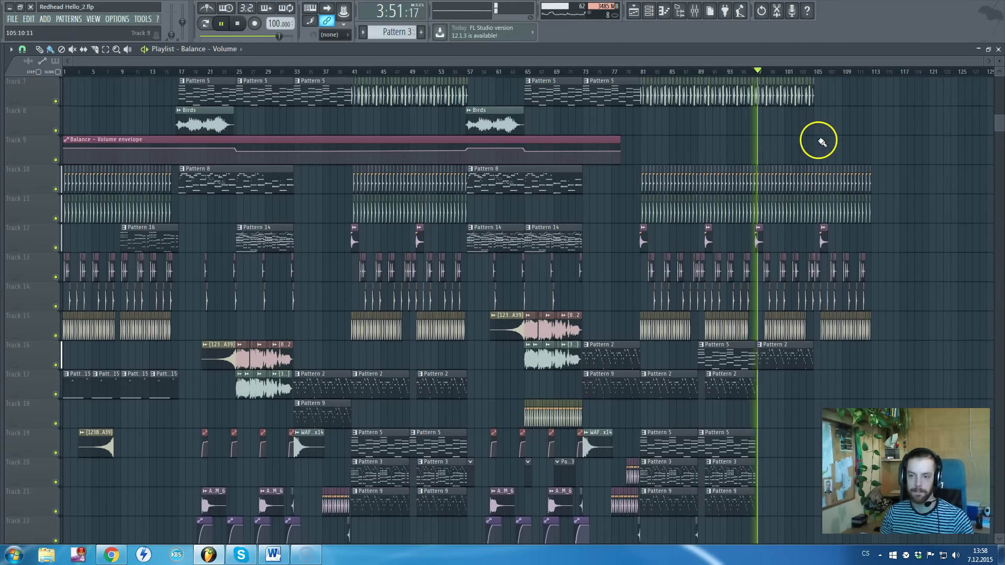
scroll(814, 129, up, 4)
scroll(832, 147, up, 1)
scroll(834, 150, down, 1)
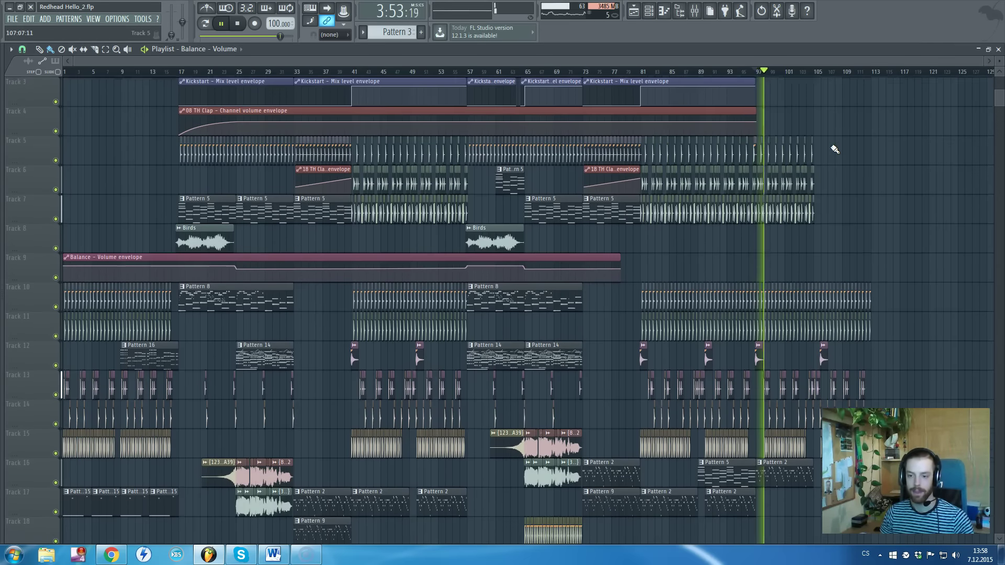
scroll(834, 151, down, 1)
key(space)
scroll(793, 405, down, 2)
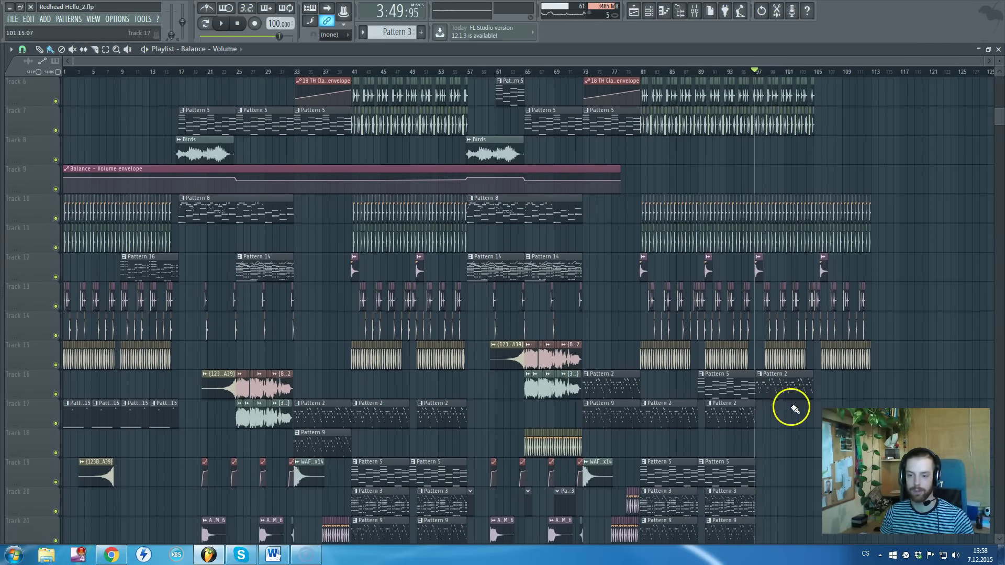
scroll(777, 396, down, 1)
scroll(780, 382, down, 1)
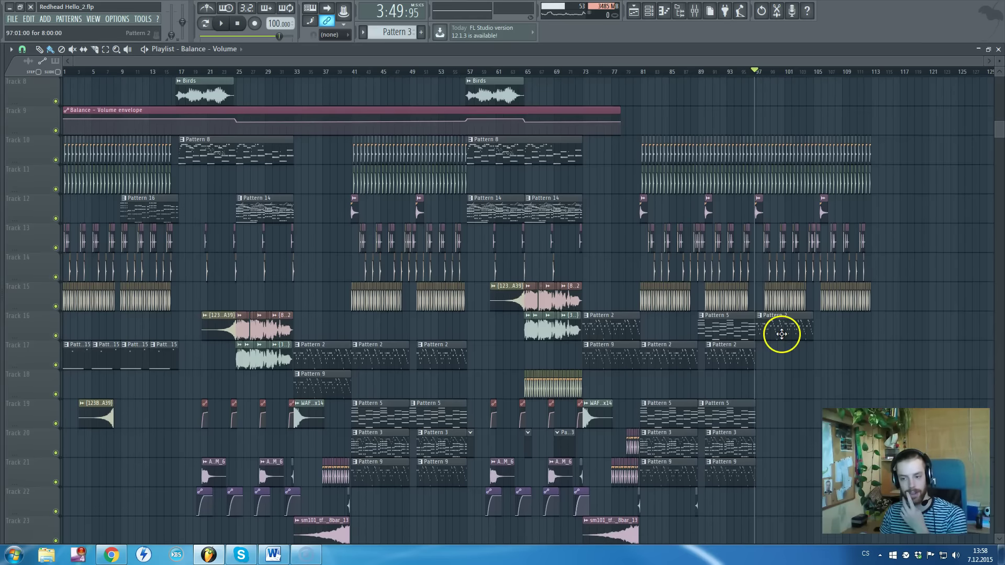
scroll(788, 353, up, 2)
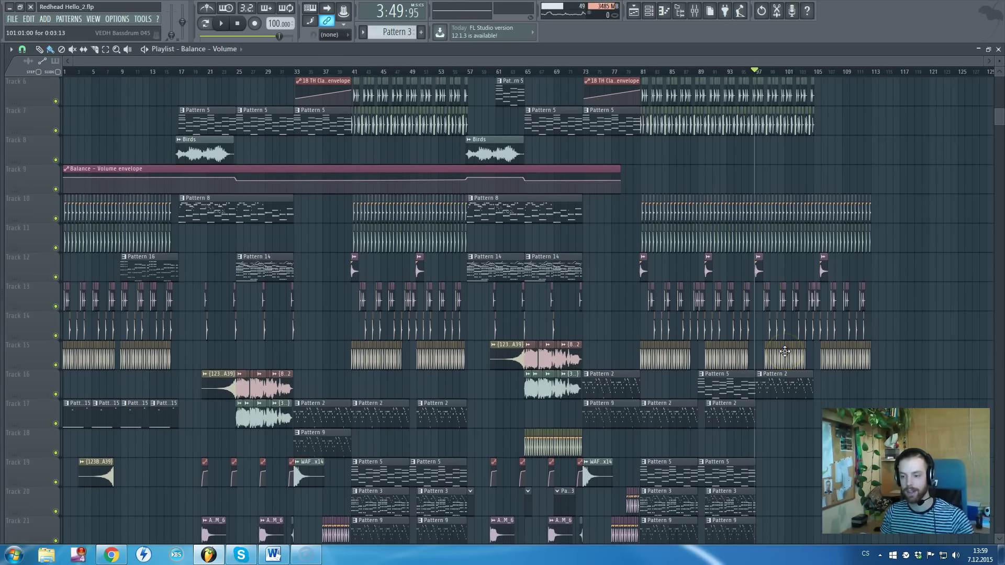
scroll(788, 353, up, 2)
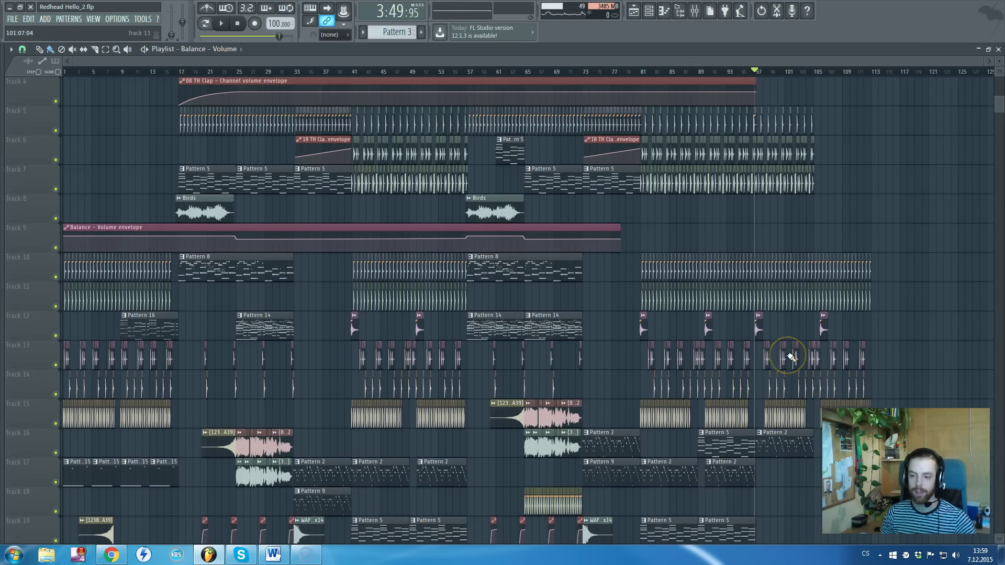